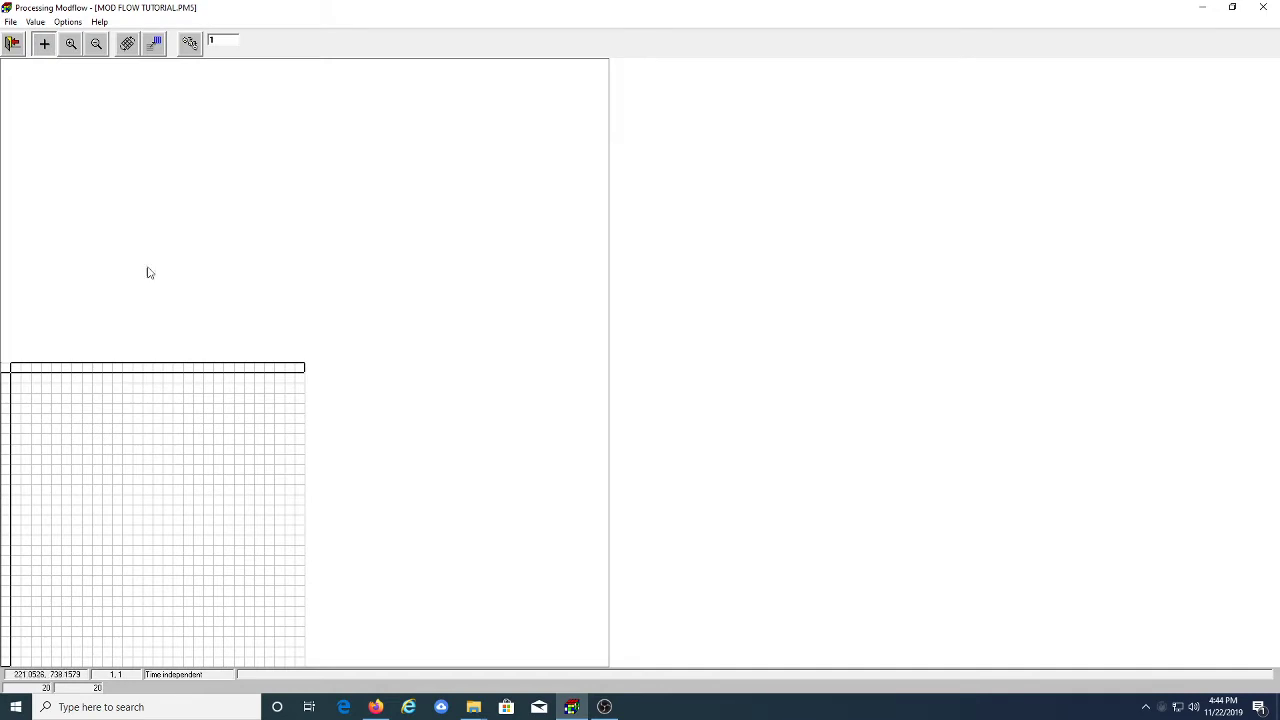
# Leave the mesh editor and open the layer type options for the grid
pyautogui.click(13, 41)
pyautogui.click(587, 398)
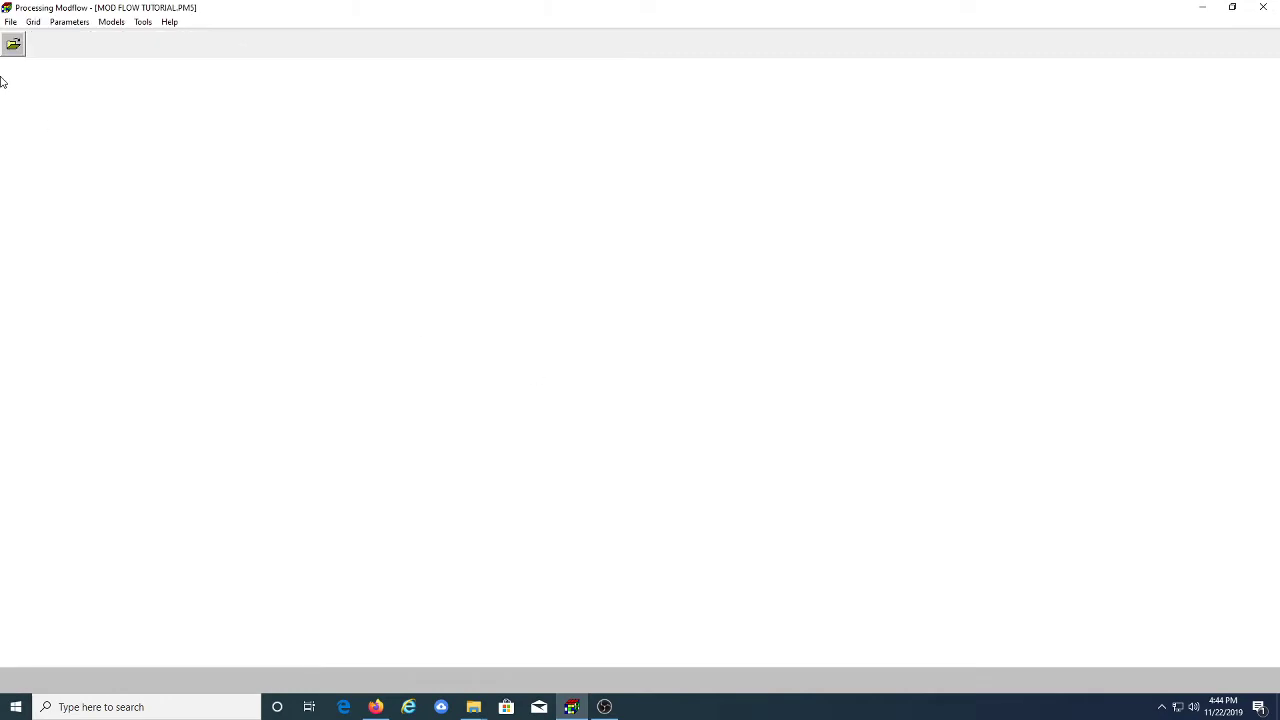
pyautogui.click(32, 21)
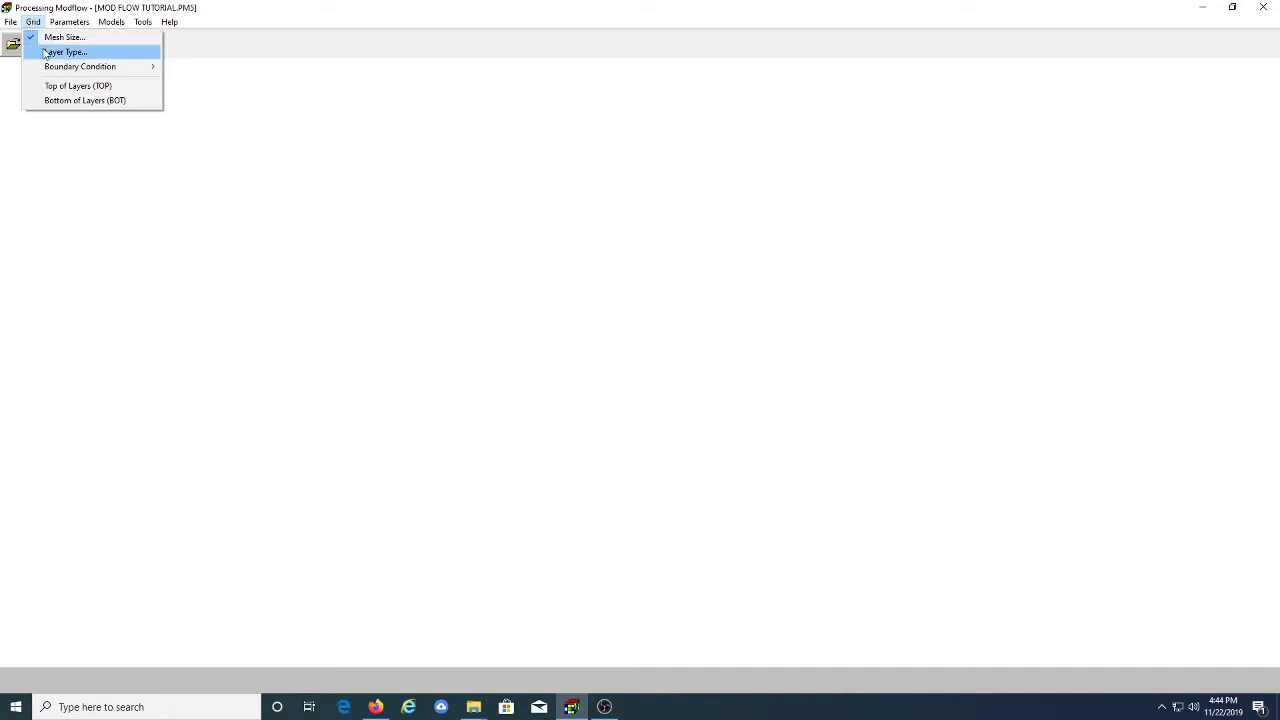
pyautogui.click(45, 52)
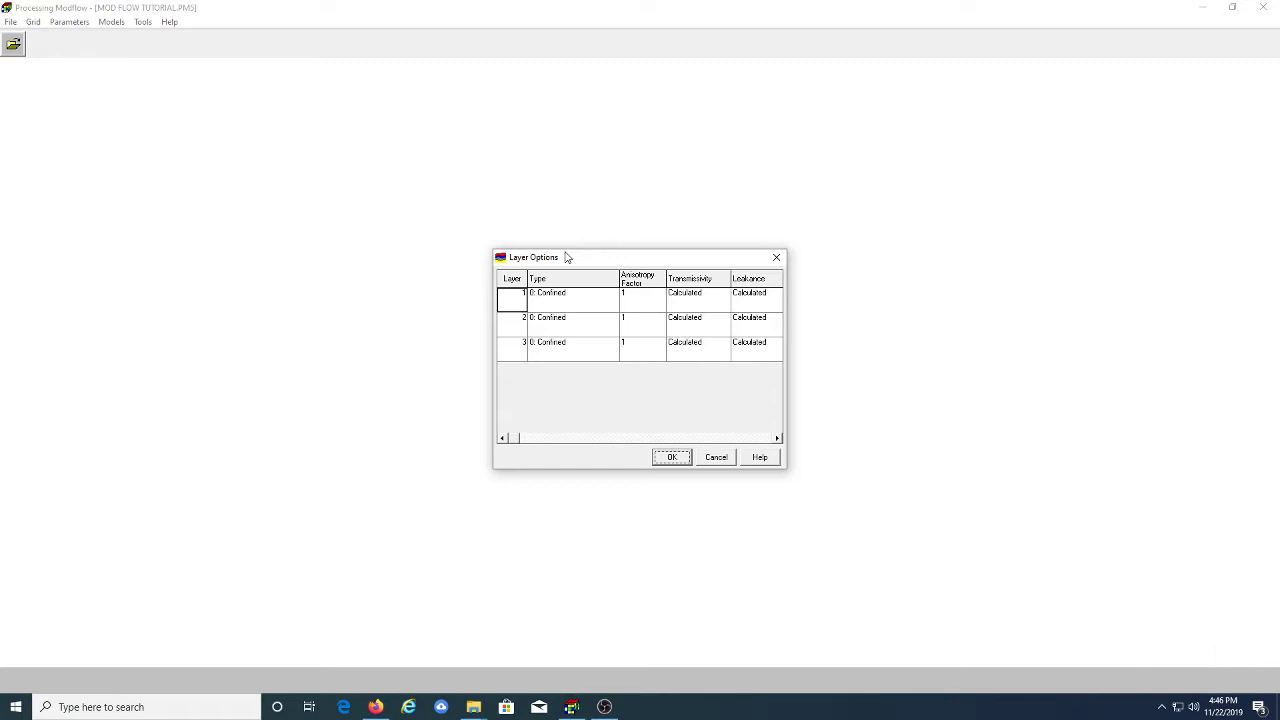
# Set the type of layer 1 to 1: Unconfined and accept the layer options
pyautogui.click(585, 298)
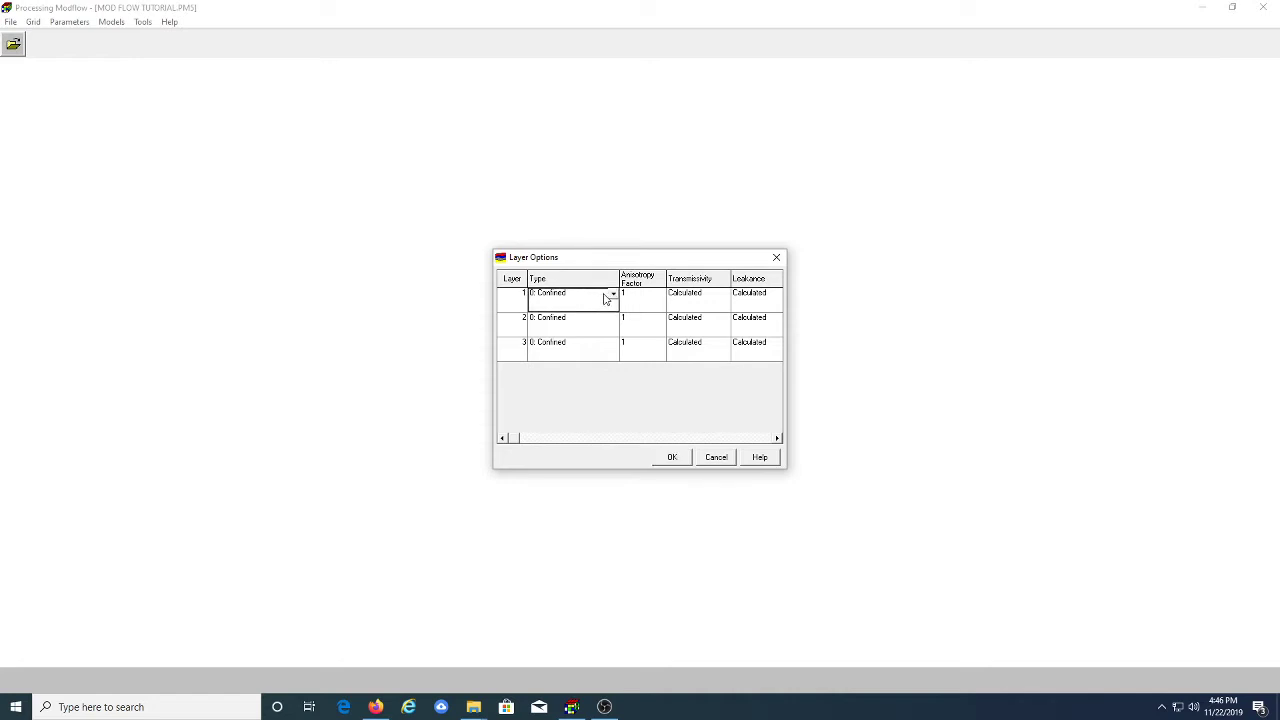
pyautogui.click(613, 298)
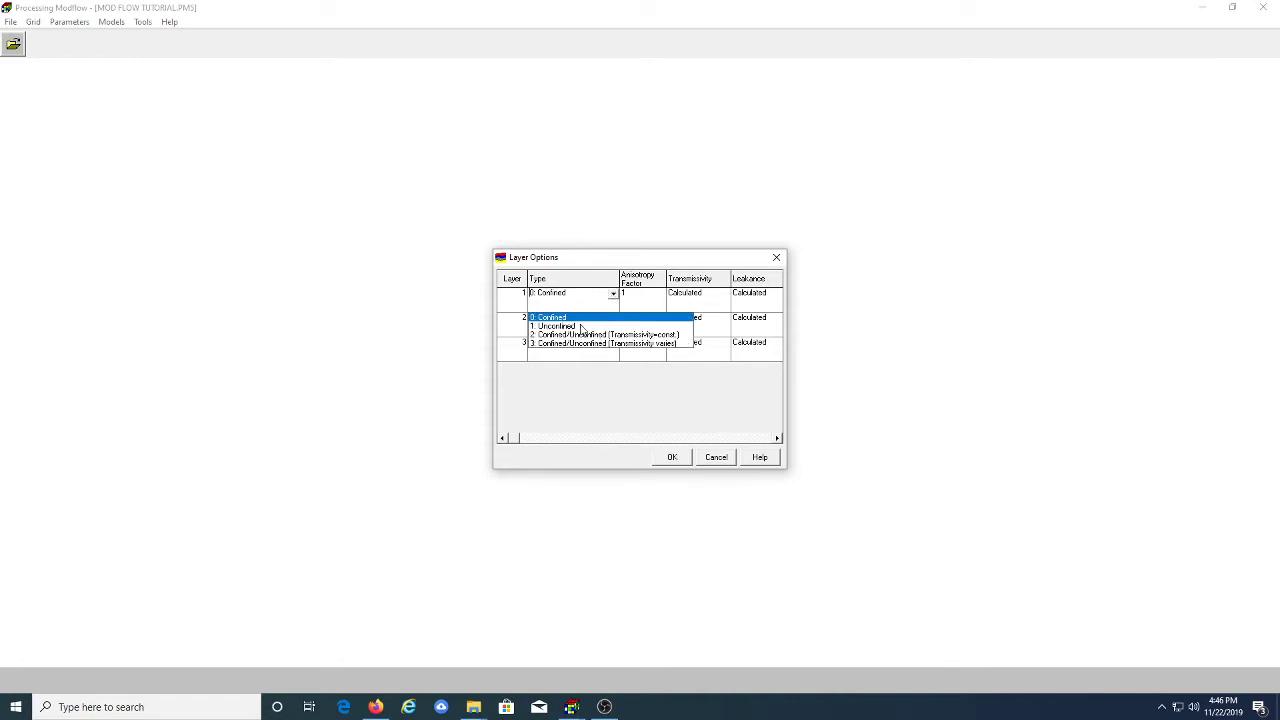
pyautogui.click(581, 328)
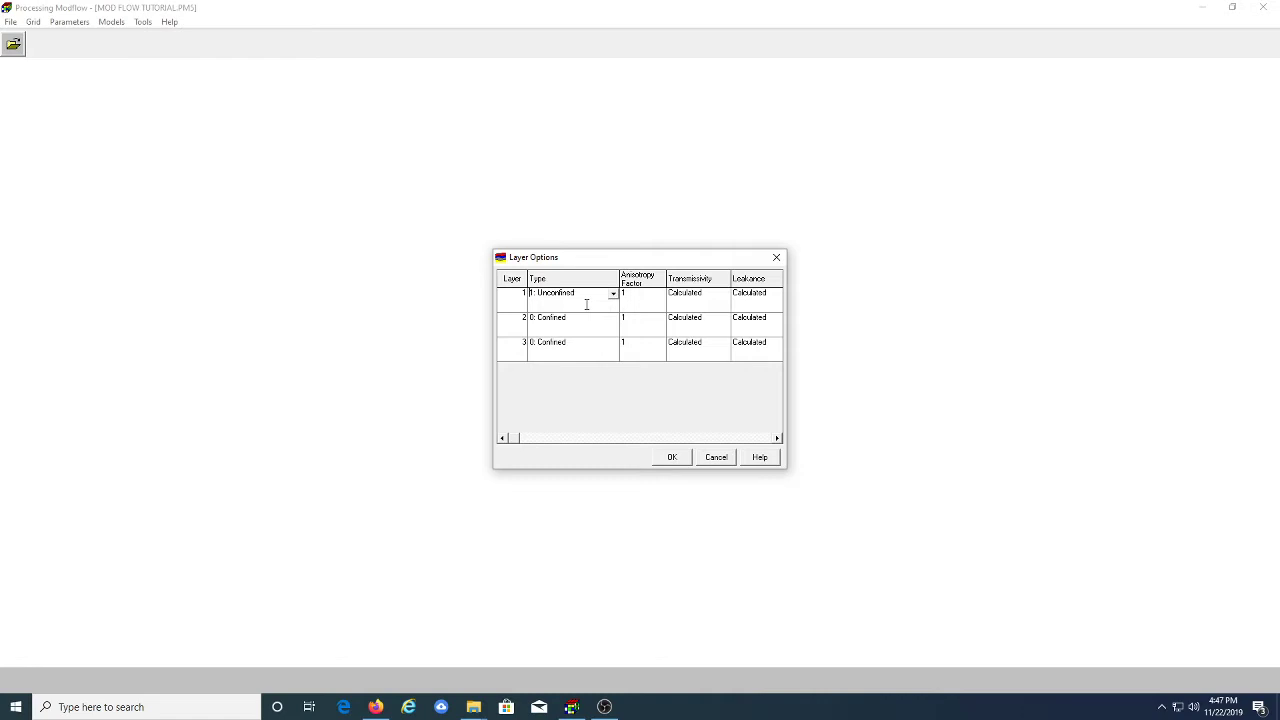
pyautogui.click(672, 457)
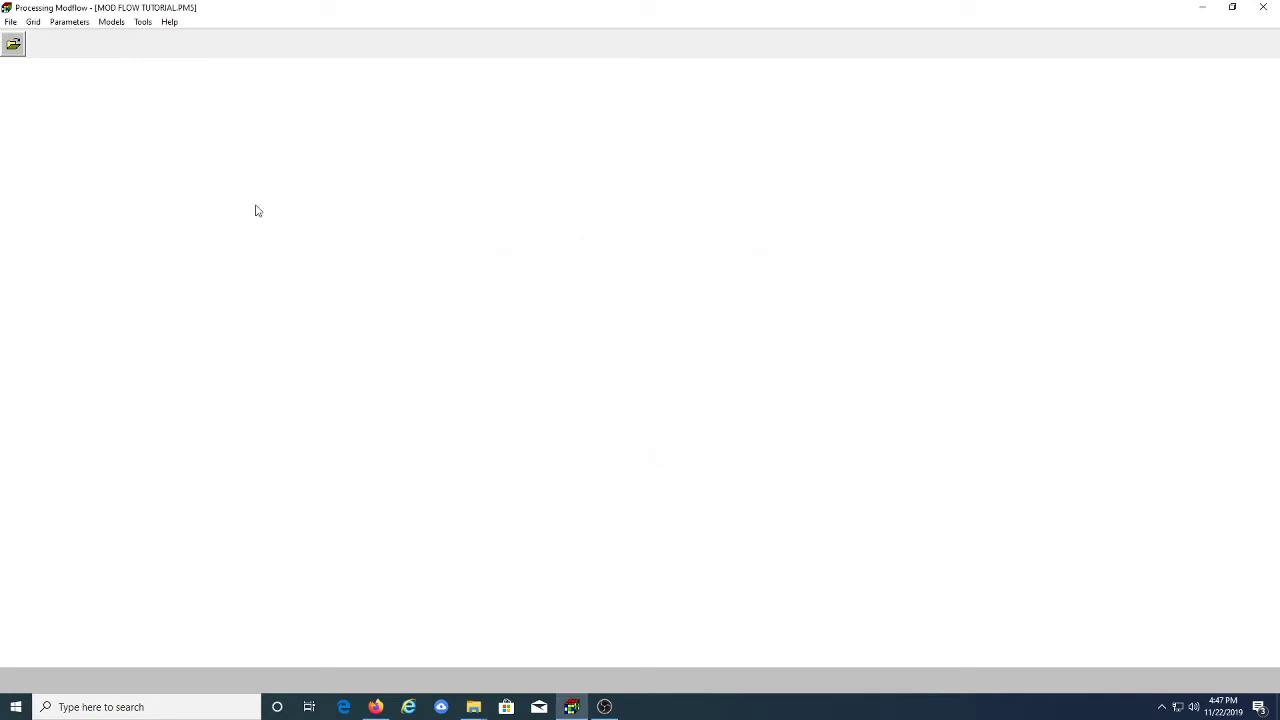
# Open the IBOUND (Modflow) boundary condition data for editing on the grid
pyautogui.click(33, 22)
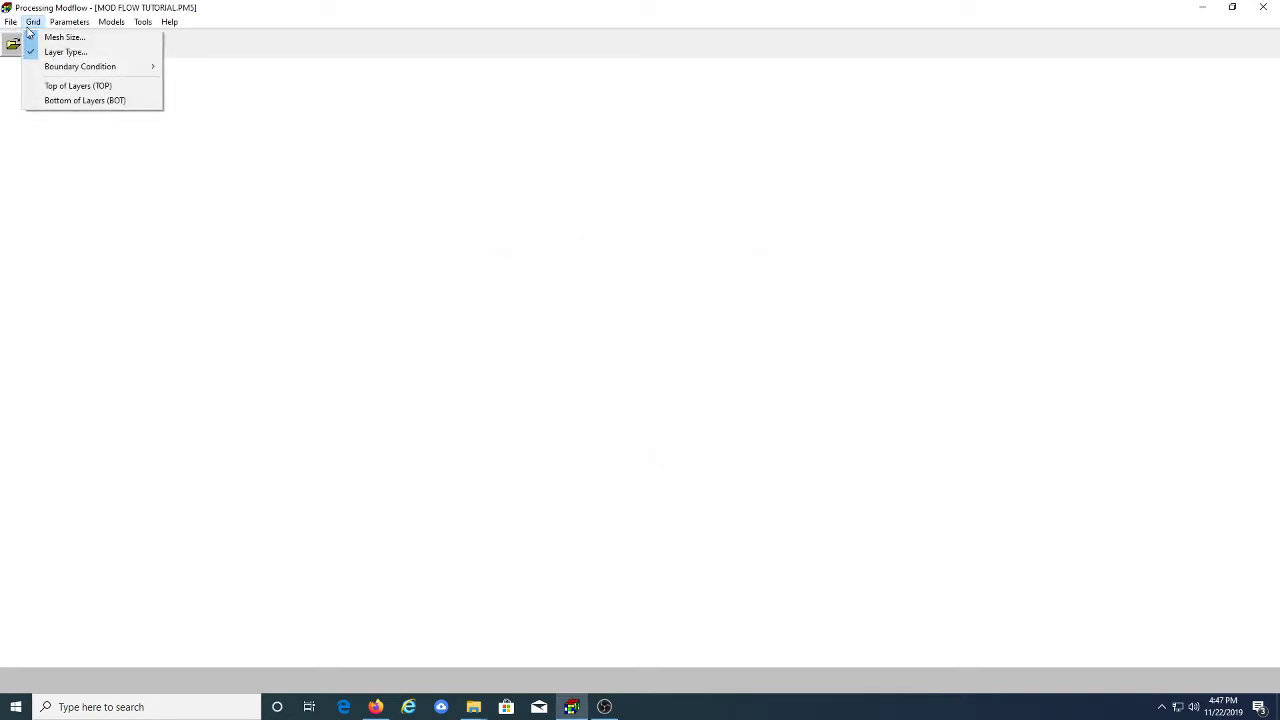
pyautogui.moveTo(55, 70)
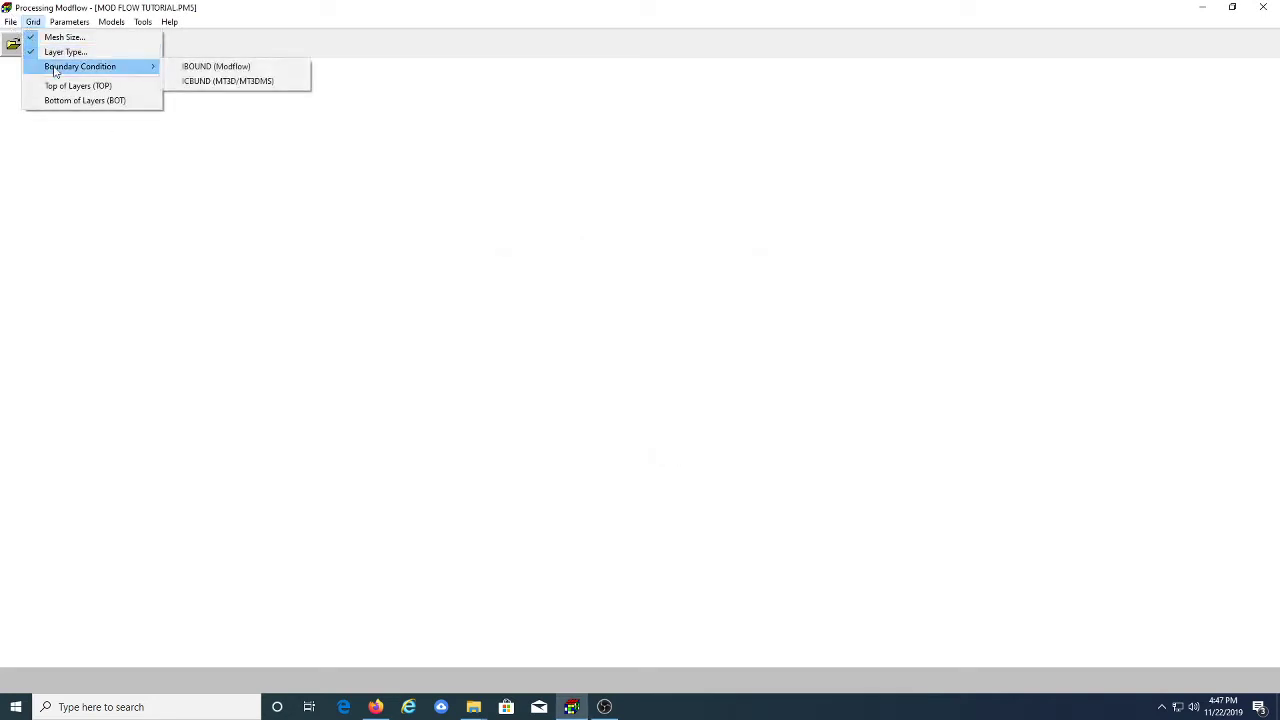
pyautogui.click(197, 68)
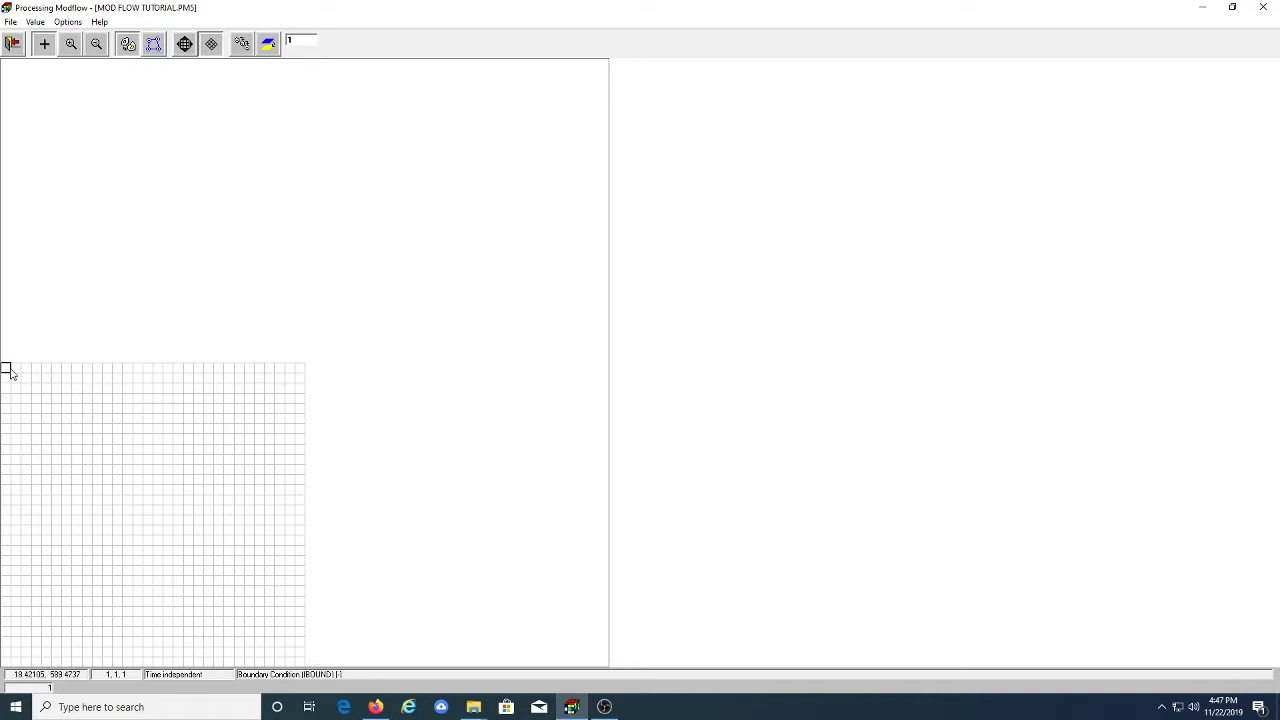
# Move the cell cursor through the rows and columns of layer 1 to examine the grid's boundary cells
pyautogui.press('Right')
pyautogui.press('Right')
pyautogui.press('Right')
pyautogui.press('Right')
pyautogui.press('Right')
pyautogui.press('Right')
pyautogui.press('Right')
pyautogui.press('Right')
pyautogui.press('Right')
pyautogui.press('Right')
pyautogui.press('Right')
pyautogui.press('Right')
pyautogui.press('Right')
pyautogui.press('Right')
pyautogui.press('Right')
pyautogui.press('Right')
pyautogui.press('Down')
pyautogui.press('Down')
pyautogui.press('Left')
pyautogui.press('Left')
pyautogui.press('Left')
pyautogui.press('Left')
pyautogui.press('Left')
pyautogui.press('Left')
pyautogui.press('Left')
pyautogui.press('Left')
pyautogui.press('Left')
pyautogui.press('Left')
pyautogui.press('Left')
pyautogui.press('Left')
pyautogui.press('Left')
pyautogui.press('Left')
pyautogui.press('Left')
pyautogui.press('Left')
pyautogui.press('Up')
pyautogui.press('Up')
pyautogui.press('Down')
pyautogui.press('Down')
pyautogui.press('Up')
pyautogui.press('Right')
pyautogui.press('Right')
pyautogui.press('Right')
pyautogui.press('Right')
pyautogui.press('Right')
pyautogui.press('Right')
pyautogui.press('Right')
pyautogui.press('Right')
pyautogui.press('Right')
pyautogui.press('Right')
pyautogui.press('Right')
pyautogui.press('Right')
pyautogui.press('Right')
pyautogui.press('Right')
pyautogui.press('Right')
pyautogui.press('Right')
pyautogui.press('Right')
pyautogui.press('Right')
pyautogui.press('Right')
pyautogui.press('Right')
pyautogui.press('Right')
pyautogui.press('Right')
pyautogui.press('Right')
pyautogui.press('Right')
pyautogui.press('Right')
pyautogui.press('Right')
pyautogui.press('Right')
pyautogui.press('Down')
pyautogui.press('Down')
pyautogui.press('Down')
pyautogui.press('Down')
pyautogui.press('Down')
pyautogui.press('Down')
pyautogui.press('Down')
pyautogui.press('Down')
pyautogui.press('Down')
pyautogui.press('Down')
pyautogui.press('Down')
pyautogui.press('Down')
pyautogui.press('Down')
pyautogui.press('Down')
pyautogui.press('Down')
pyautogui.press('Down')
pyautogui.press('Down')
pyautogui.press('Down')
pyautogui.press('Down')
pyautogui.press('Down')
pyautogui.press('Up')
pyautogui.press('Left')
pyautogui.press('Left')
pyautogui.press('Left')
pyautogui.press('Left')
pyautogui.press('Left')
pyautogui.press('Left')
pyautogui.press('Left')
pyautogui.press('Left')
pyautogui.press('Left')
pyautogui.press('Left')
pyautogui.press('Left')
pyautogui.press('Left')
pyautogui.press('Left')
pyautogui.press('Left')
pyautogui.press('Left')
pyautogui.press('Left')
pyautogui.press('Left')
pyautogui.press('Left')
pyautogui.press('Left')
pyautogui.press('Left')
pyautogui.press('Up')
pyautogui.press('Up')
pyautogui.press('Up')
pyautogui.press('Up')
pyautogui.press('Up')
pyautogui.press('Up')
pyautogui.press('Up')
pyautogui.press('Up')
pyautogui.press('Up')
pyautogui.press('Up')
pyautogui.press('Up')
pyautogui.press('Up')
pyautogui.press('Up')
pyautogui.press('Up')
pyautogui.press('Up')
pyautogui.press('Up')
pyautogui.press('Up')
pyautogui.press('Up')
pyautogui.press('Up')
pyautogui.press('Up')
pyautogui.press('Up')
# Set the IBOUND value of cell (1, 1) in layer 1 to -1 and copy it down all of column 1
pyautogui.rightClick(4, 367)
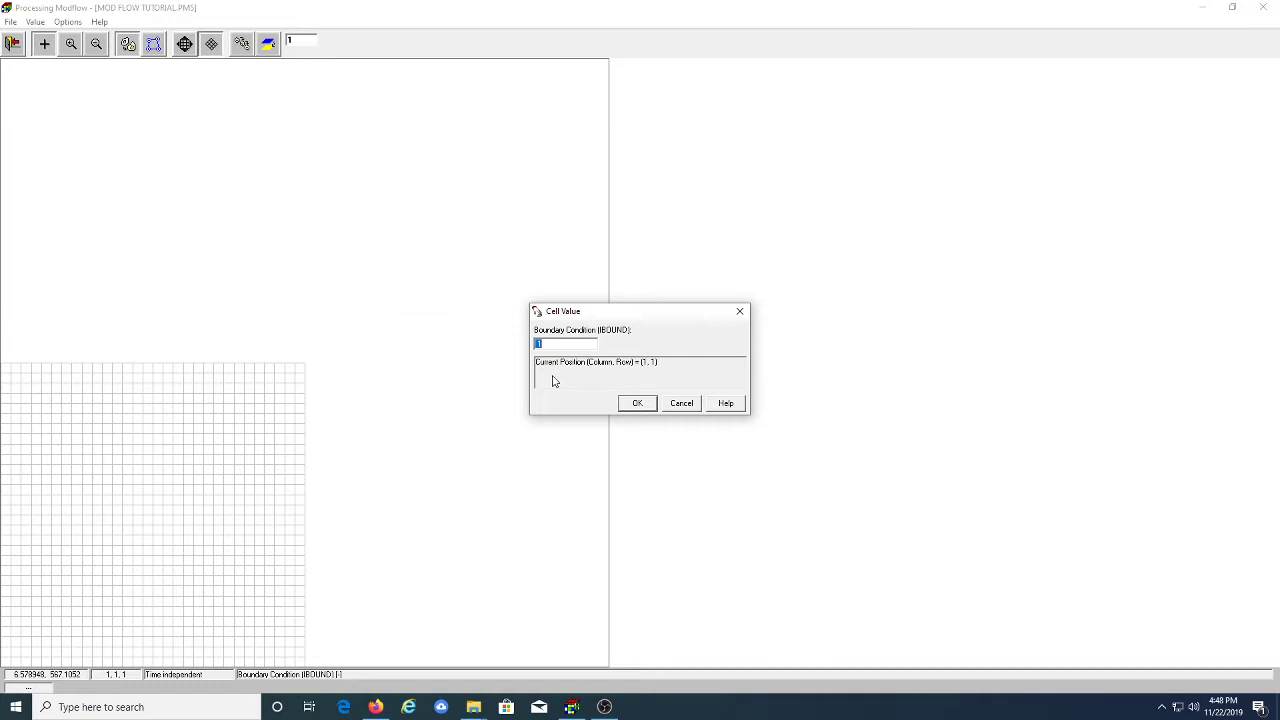
pyautogui.write('-1')
pyautogui.press('Return')
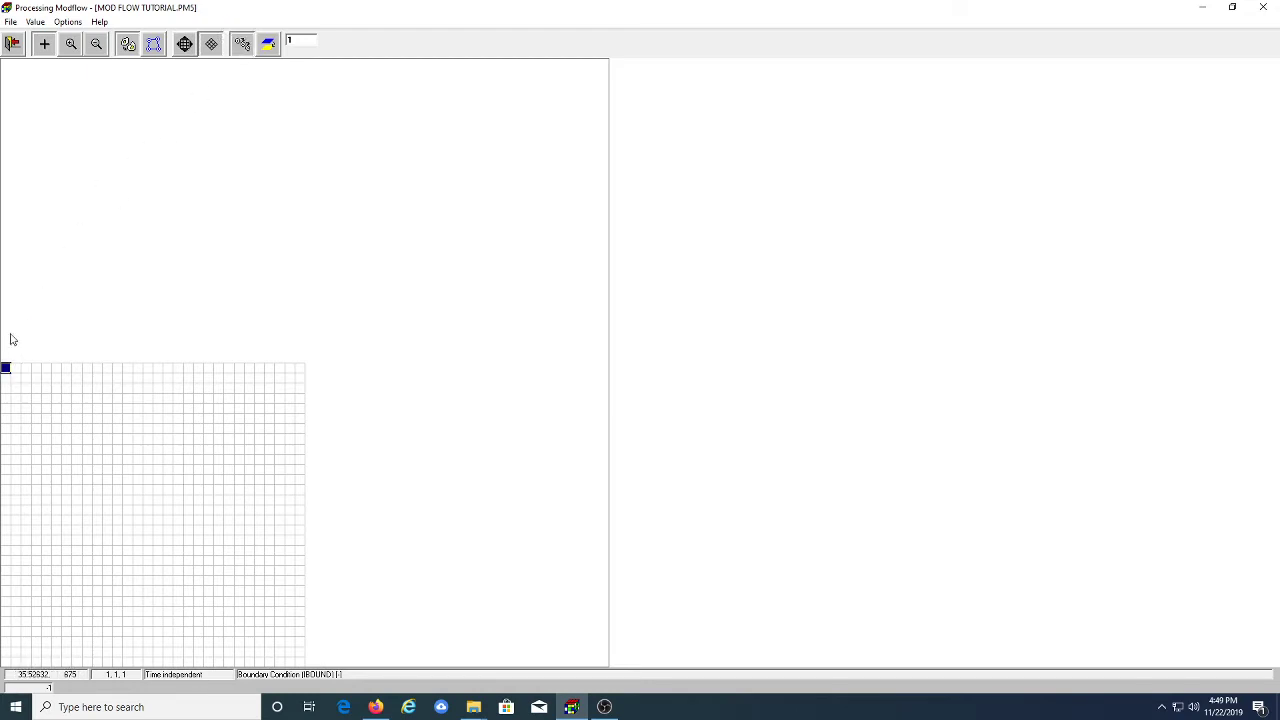
pyautogui.moveTo(6, 370); pyautogui.dragTo(5, 652)
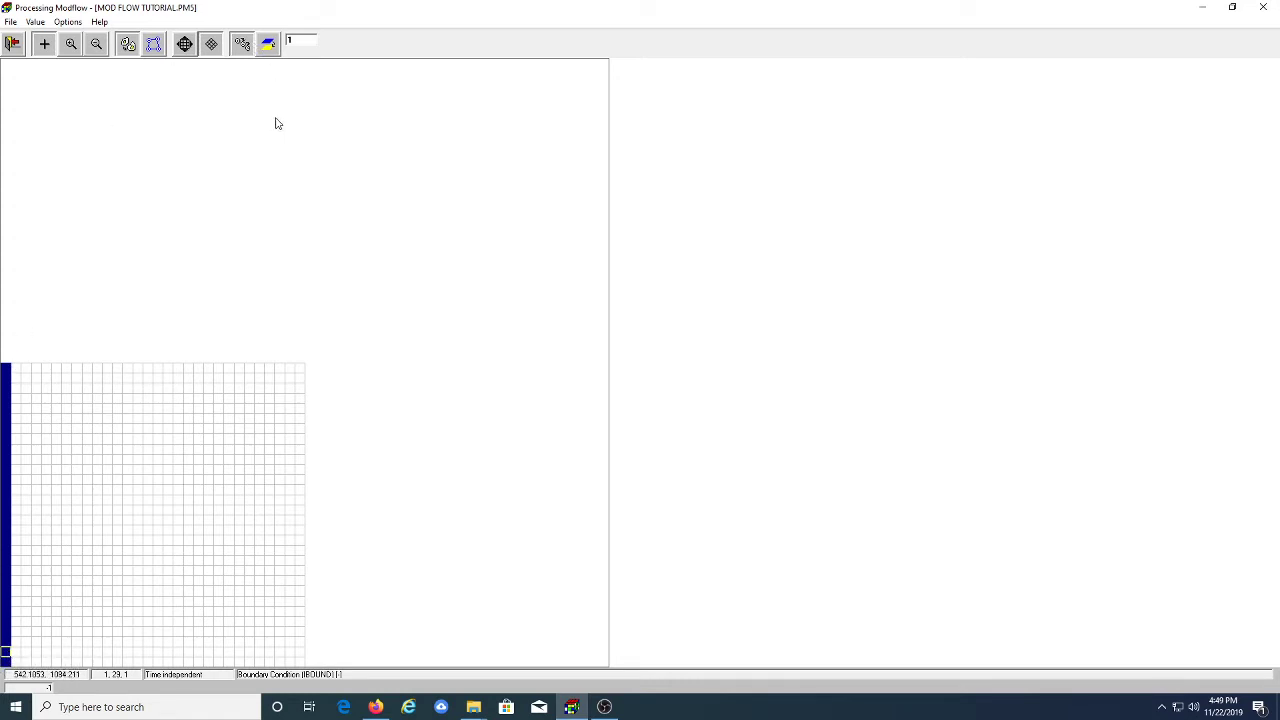
# Set the IBOUND value of cell (30, 1) in layer 1 to -1
pyautogui.click(301, 368)
pyautogui.rightClick(301, 370)
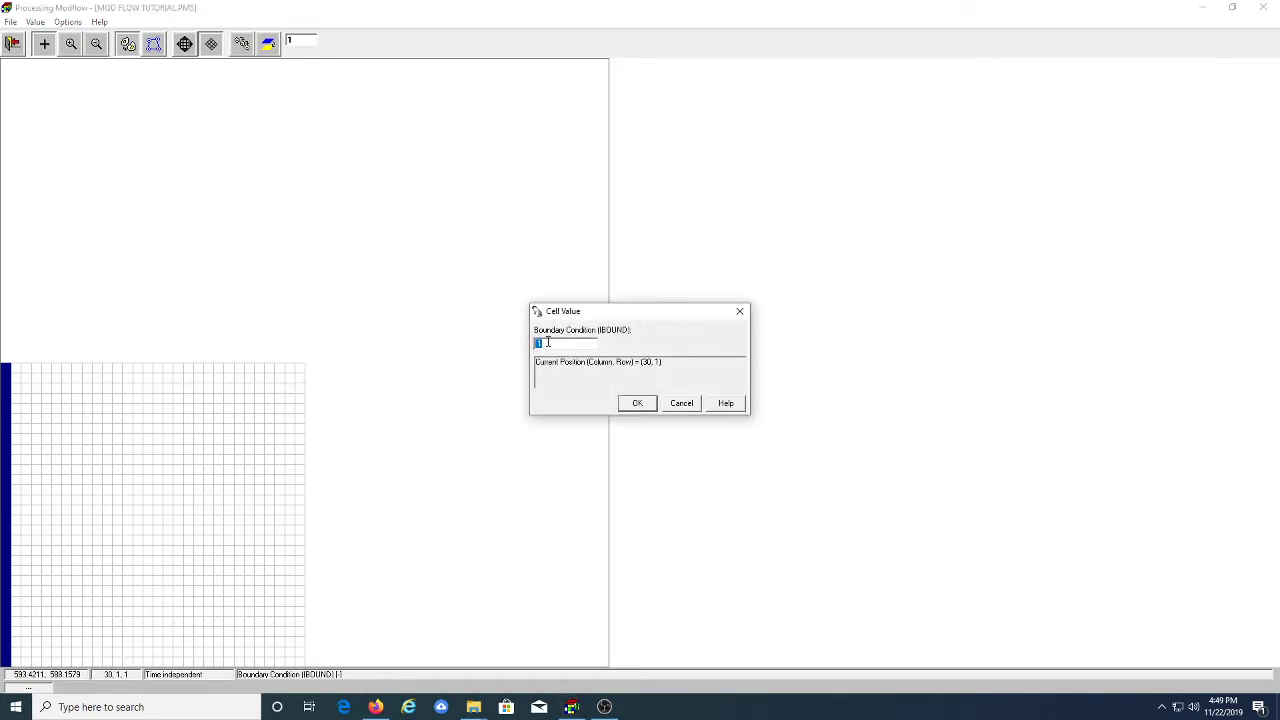
pyautogui.write('-1')
pyautogui.press('Return')
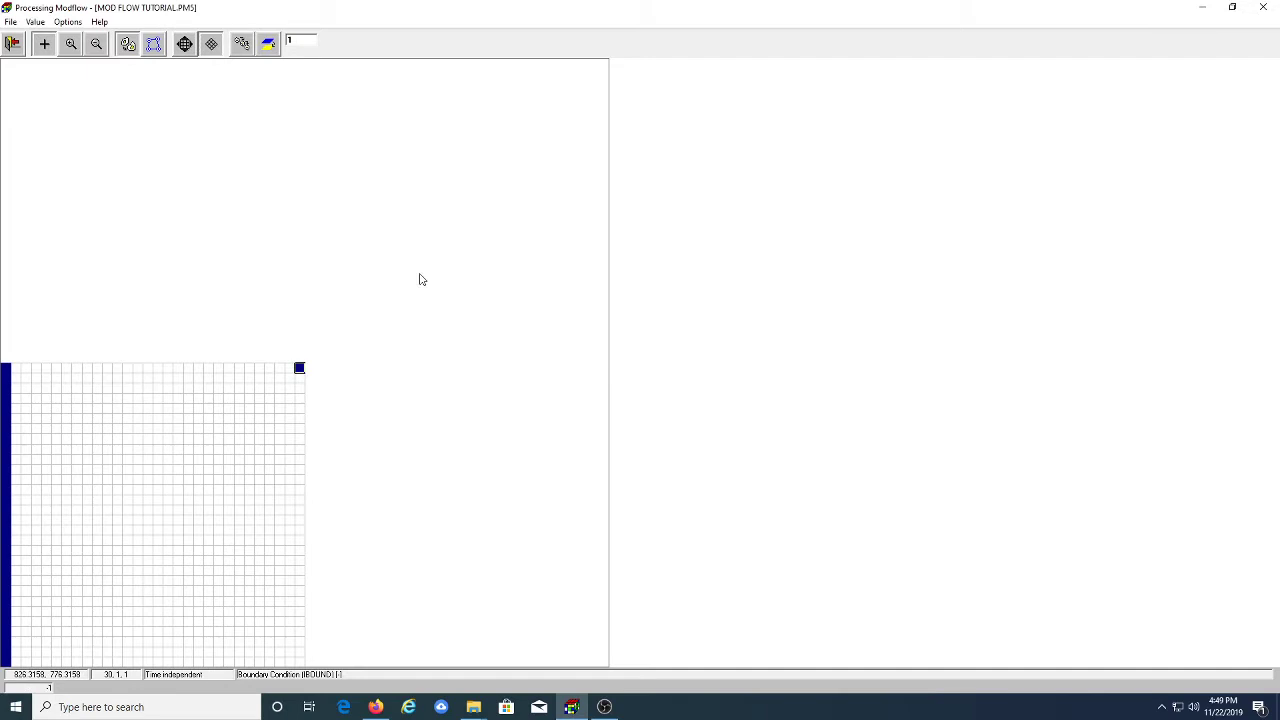
pyautogui.click(301, 399)
pyautogui.doubleClick(300, 388)
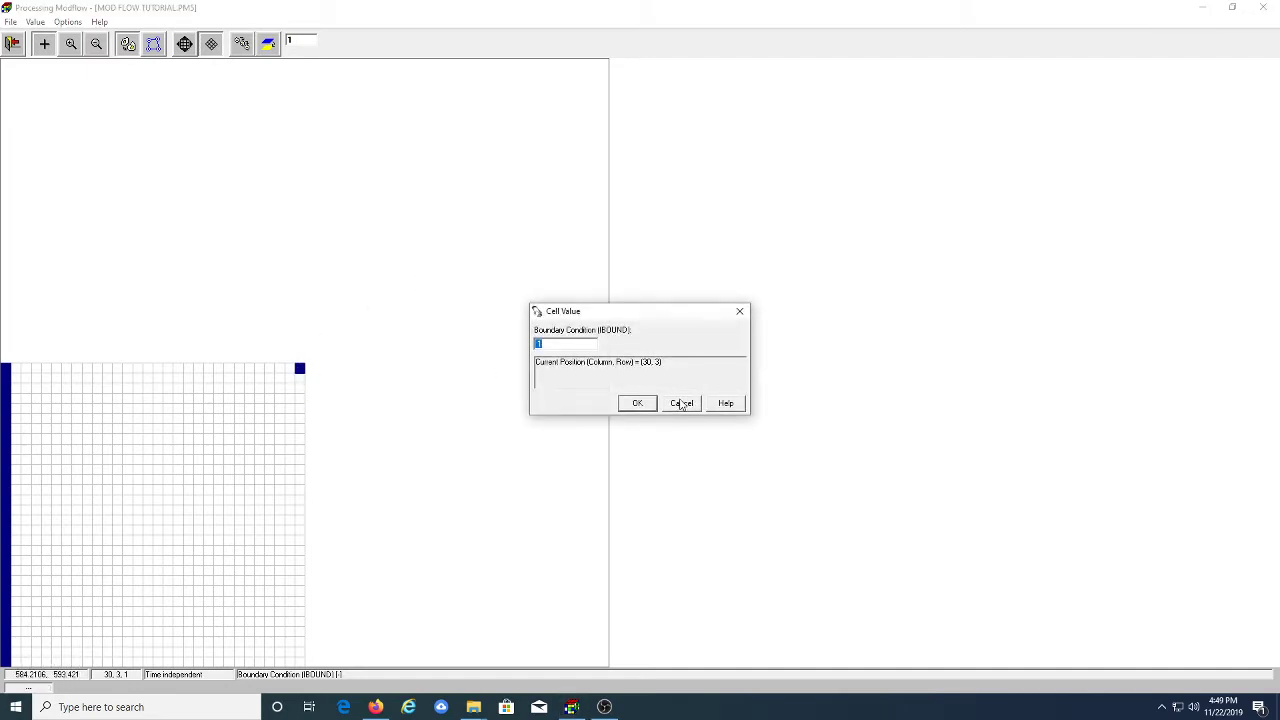
pyautogui.click(681, 404)
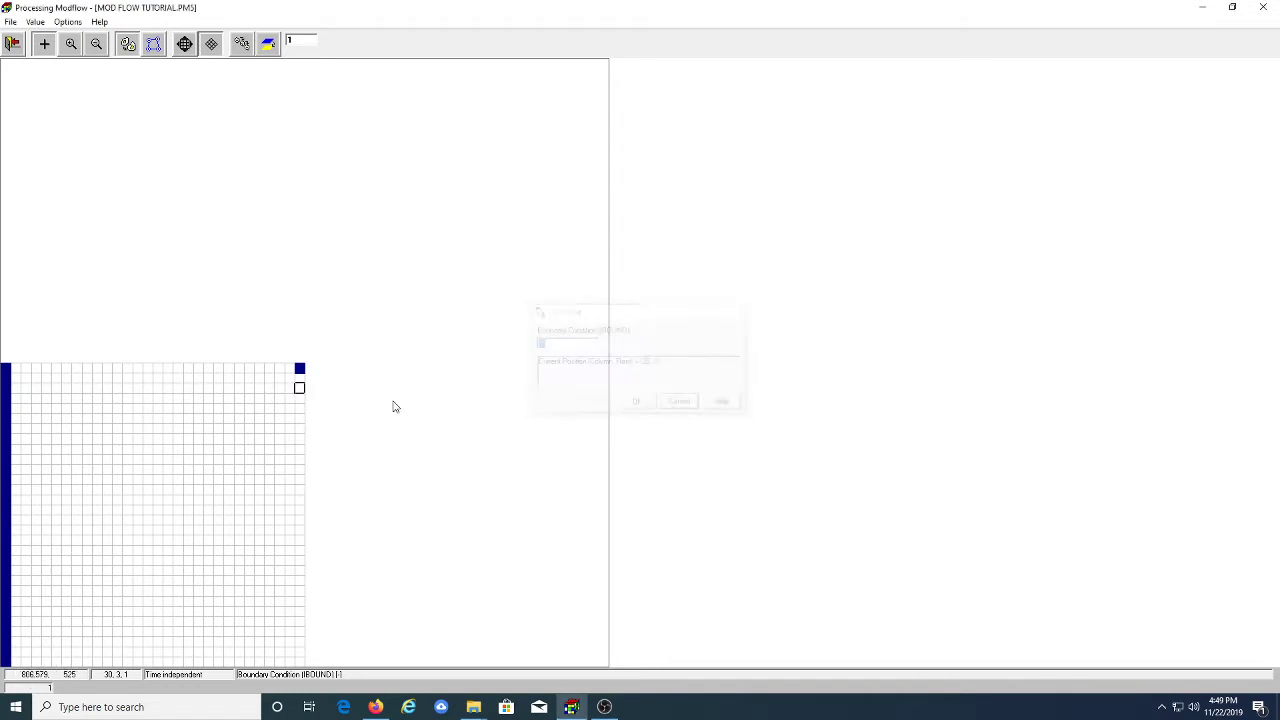
pyautogui.doubleClick(300, 369)
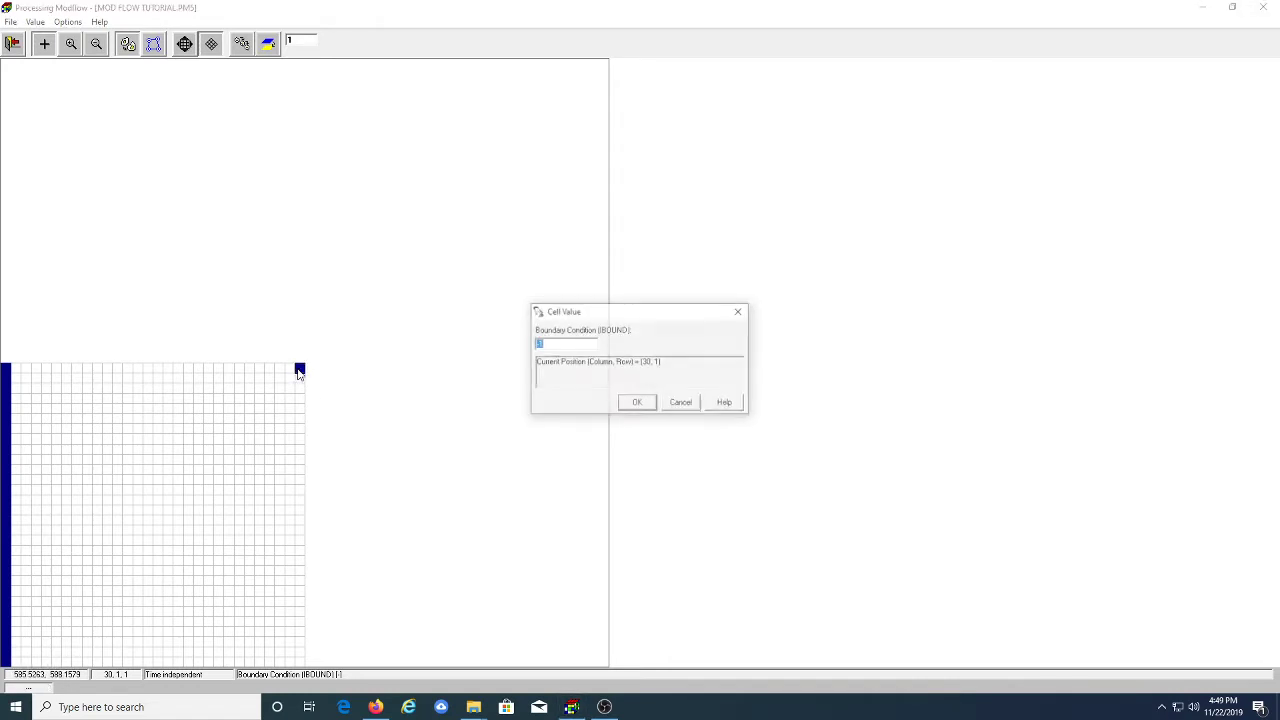
pyautogui.click(666, 405)
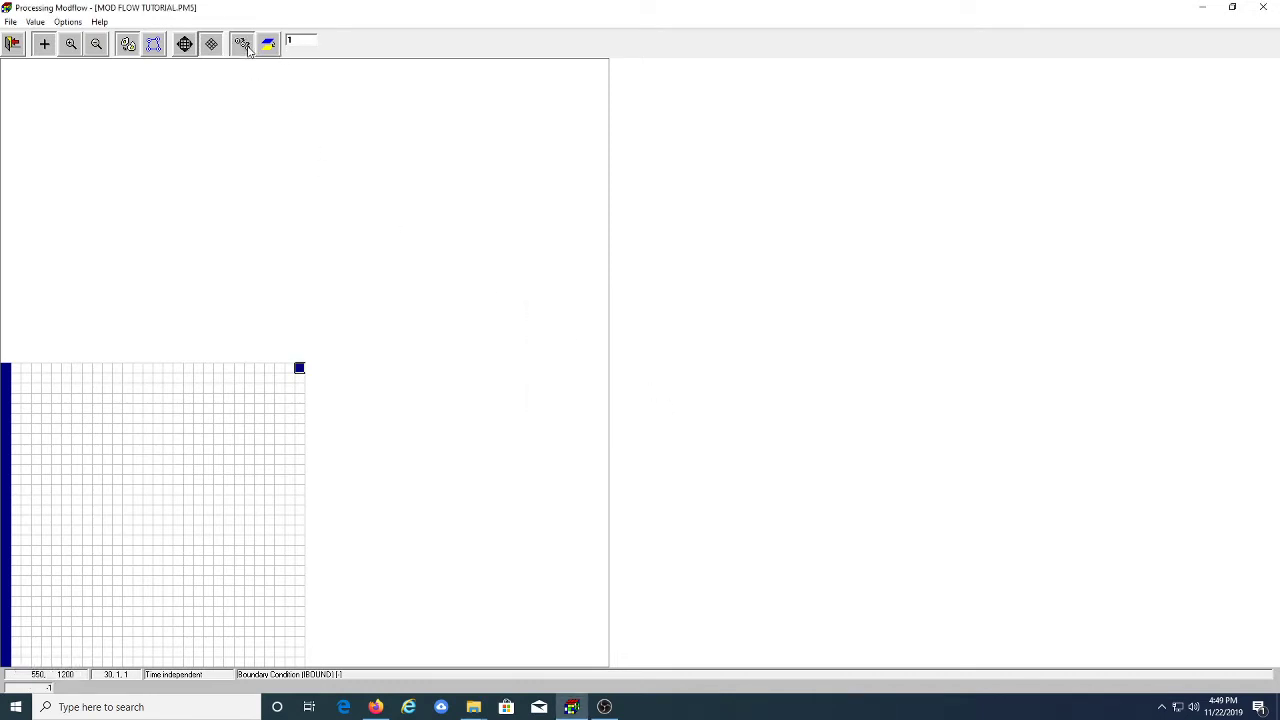
# Copy the -1 value down all of column 30 in layer 1 and reset the stray cells in column 29 to 1
pyautogui.moveTo(299, 370); pyautogui.dragTo(290, 645)
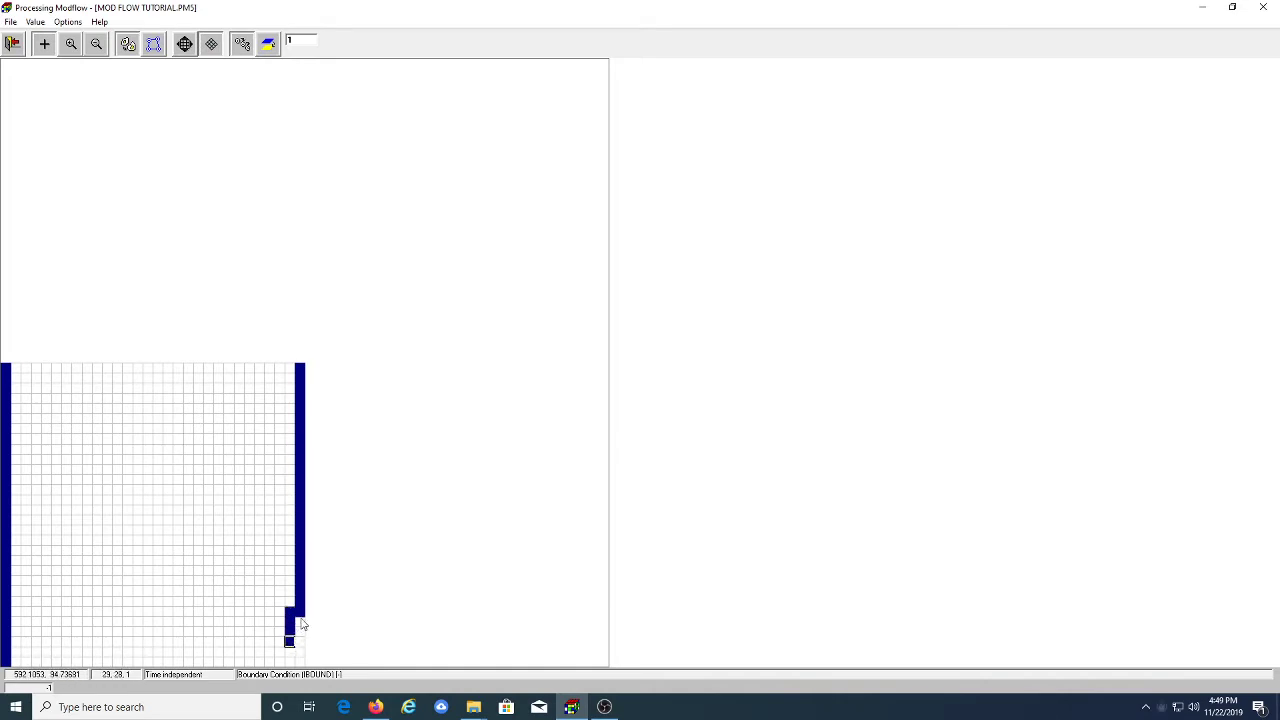
pyautogui.moveTo(299, 614); pyautogui.dragTo(300, 665)
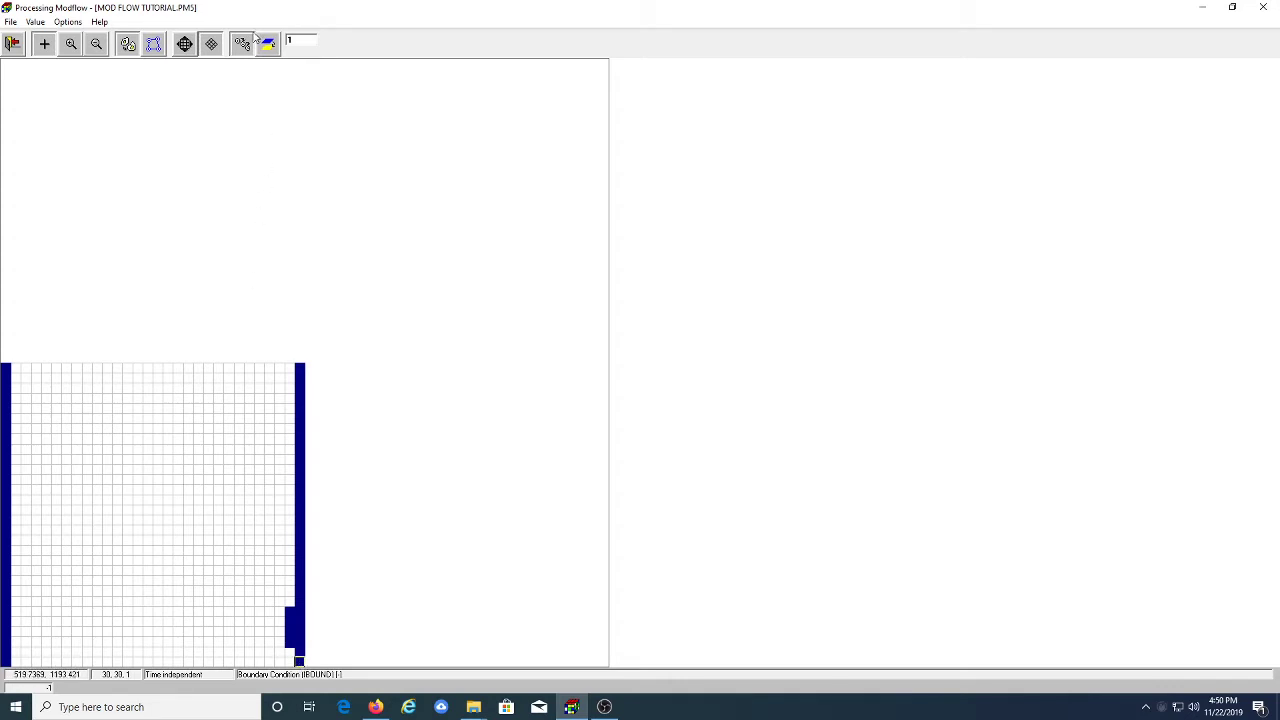
pyautogui.click(289, 600)
pyautogui.click(289, 591)
pyautogui.moveTo(289, 590); pyautogui.dragTo(289, 642)
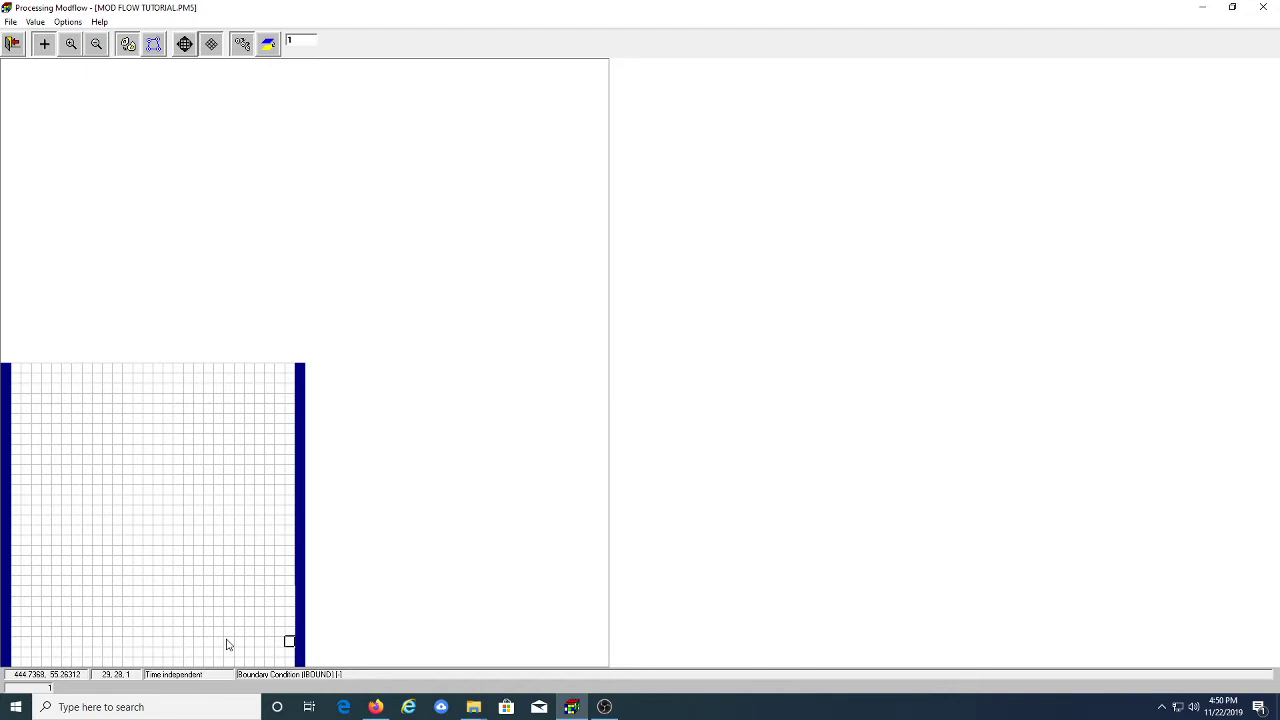
# Check the boundary cells of layer 2 and return to layer 1 with cell (1, 1) selected
pyautogui.press('pagedown')
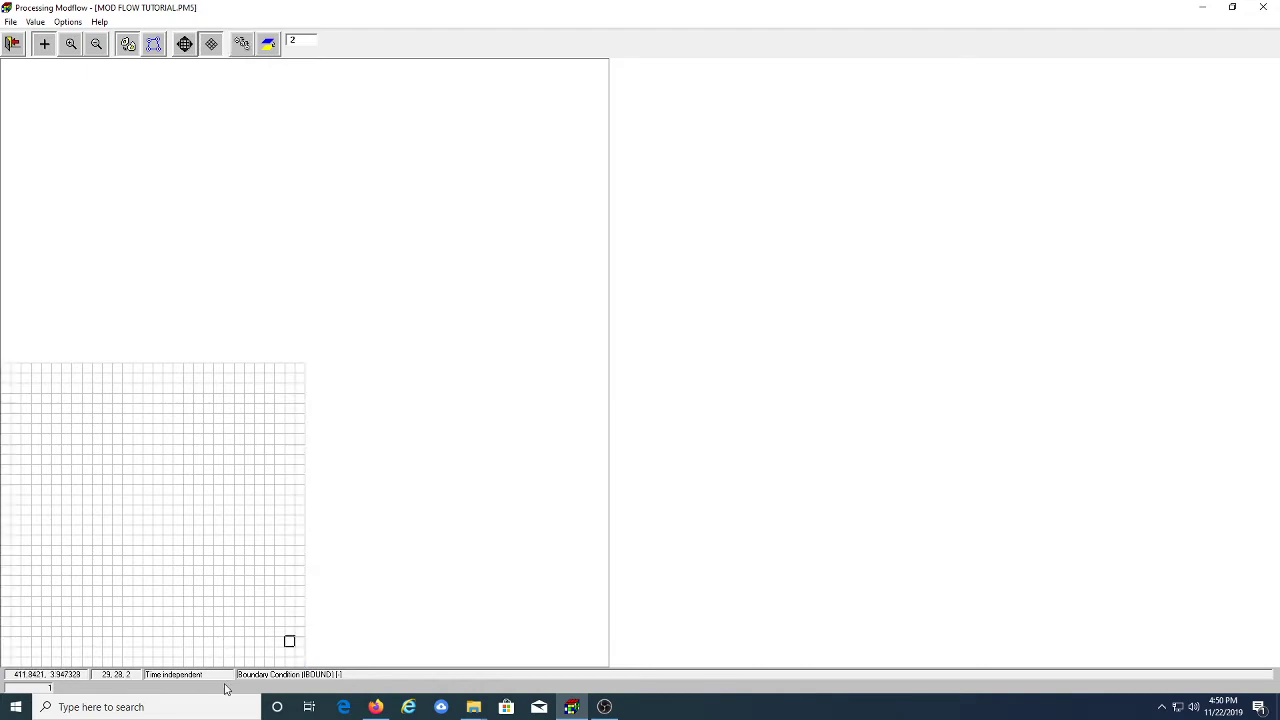
pyautogui.click(5, 369)
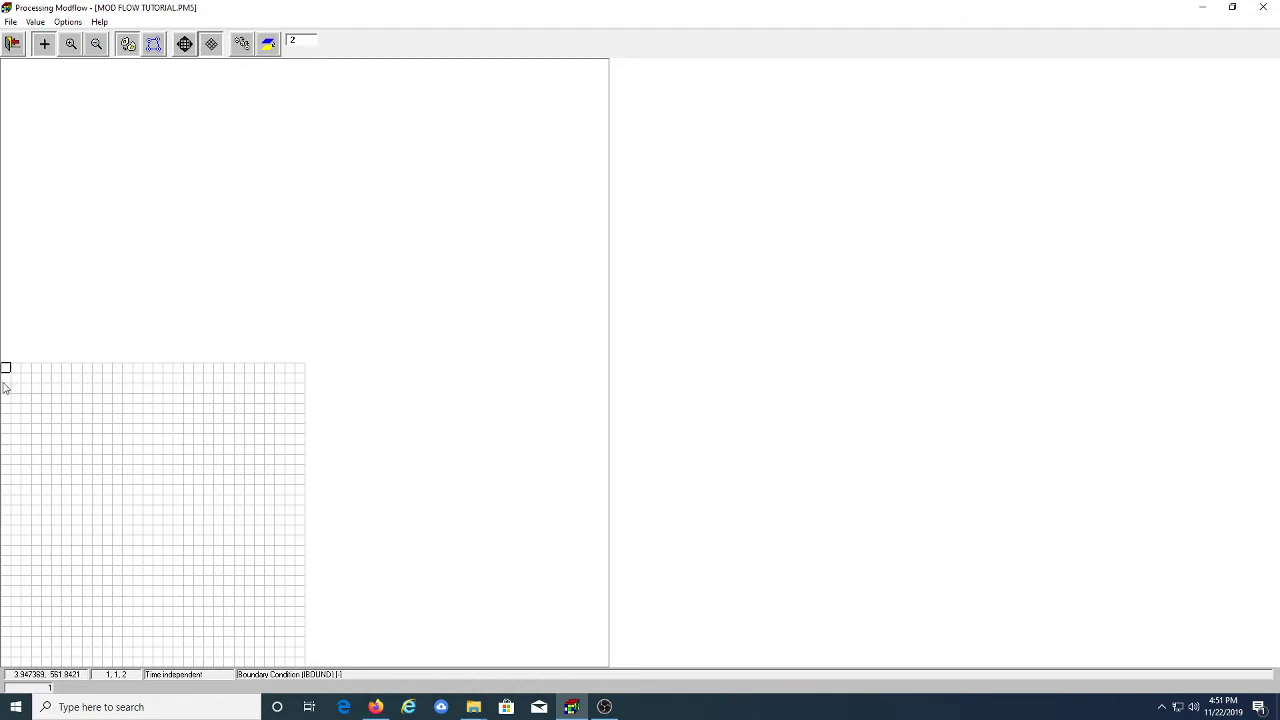
pyautogui.press('pageup')
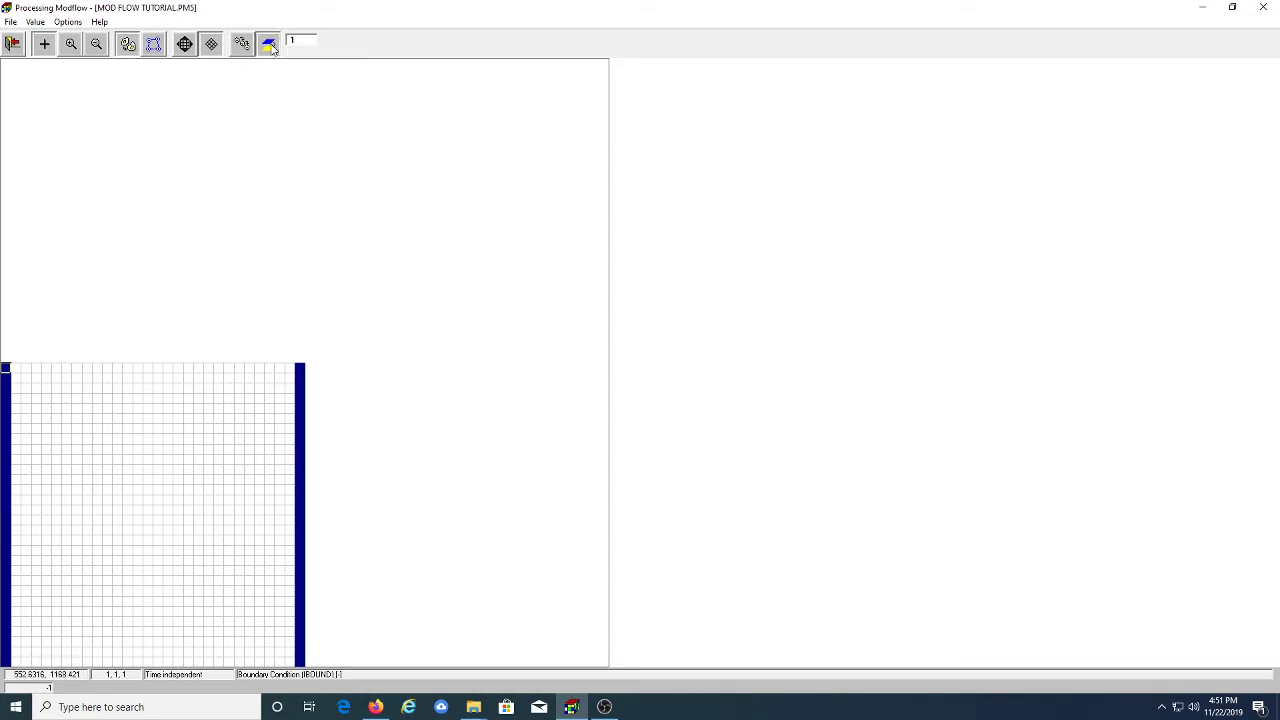
# Check the IBOUND boundary cells of layer 3 and leave the boundary editor, saving the changes
pyautogui.press('pagedown')
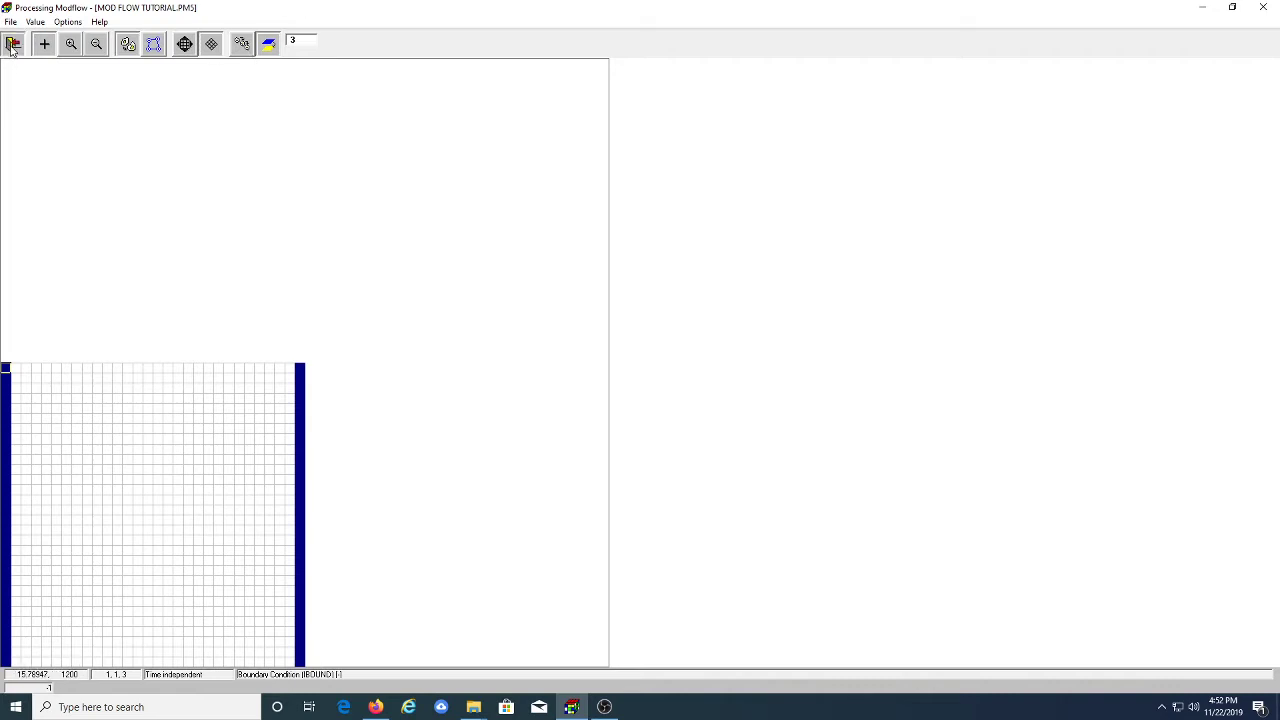
pyautogui.click(12, 43)
pyautogui.click(609, 397)
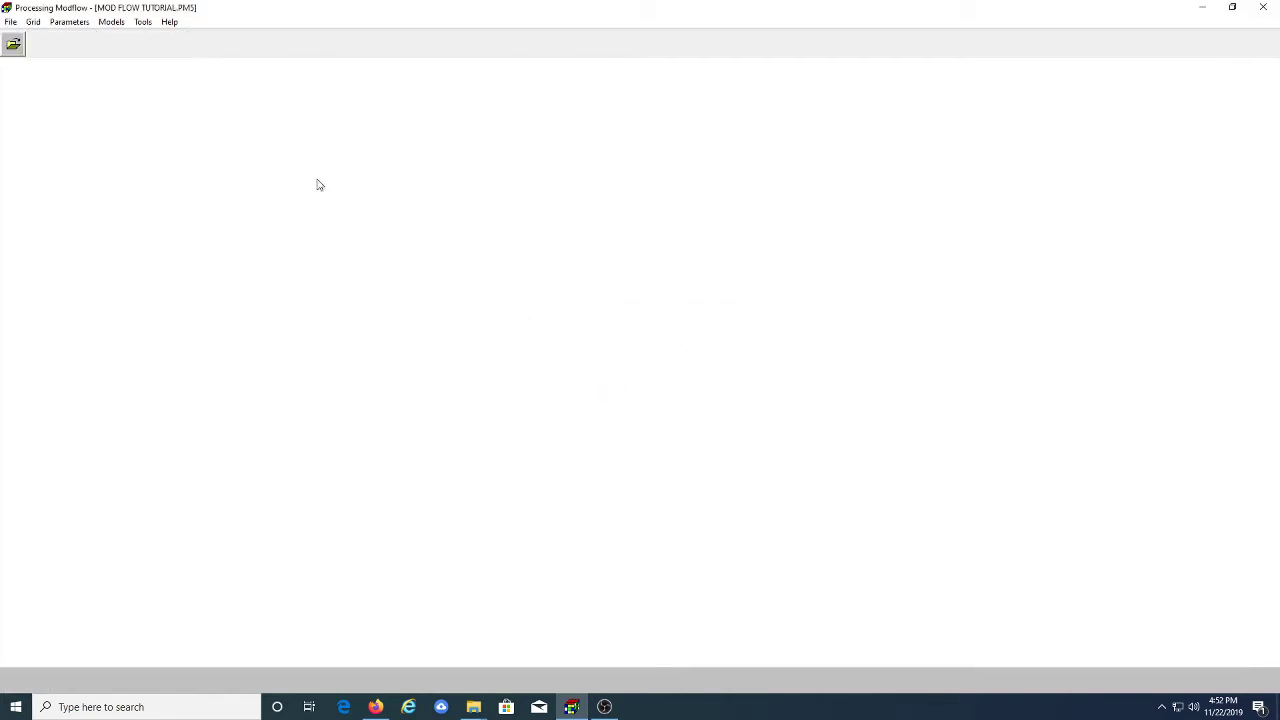
# Open the top-of-layers elevations and reset all cells of layer 1 to a top elevation of 10
pyautogui.click(33, 21)
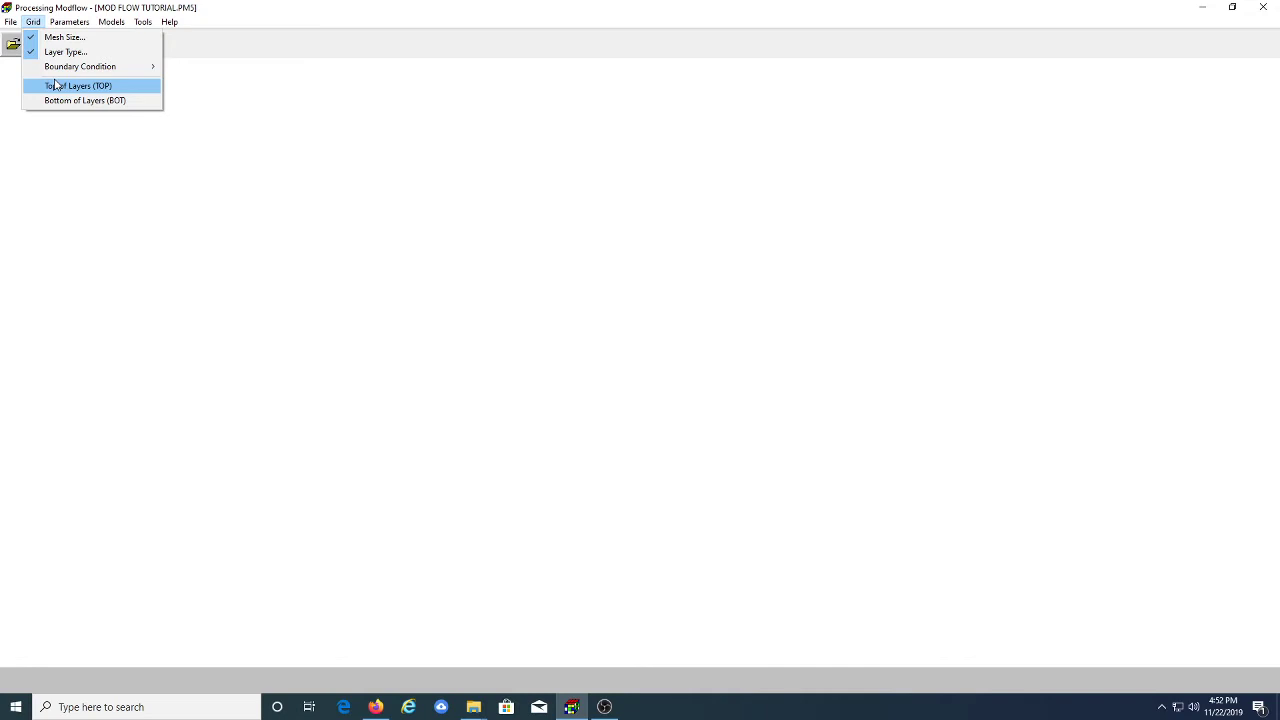
pyautogui.click(56, 86)
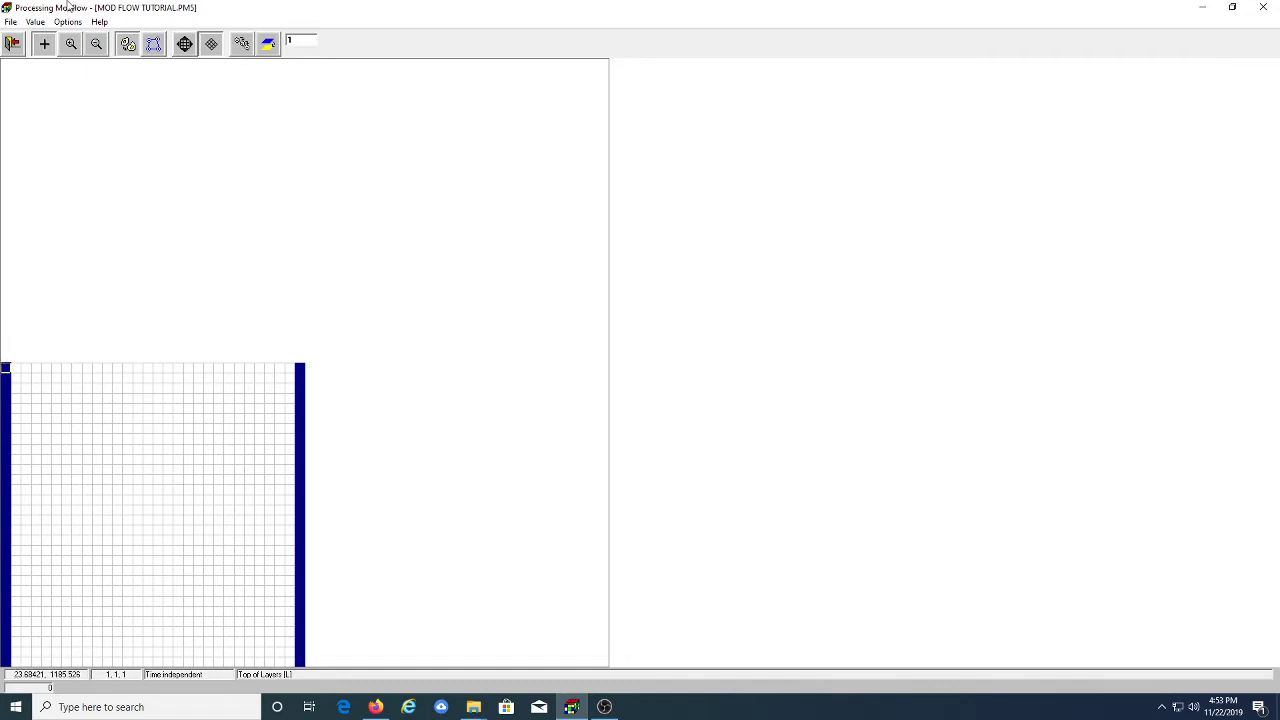
pyautogui.click(36, 22)
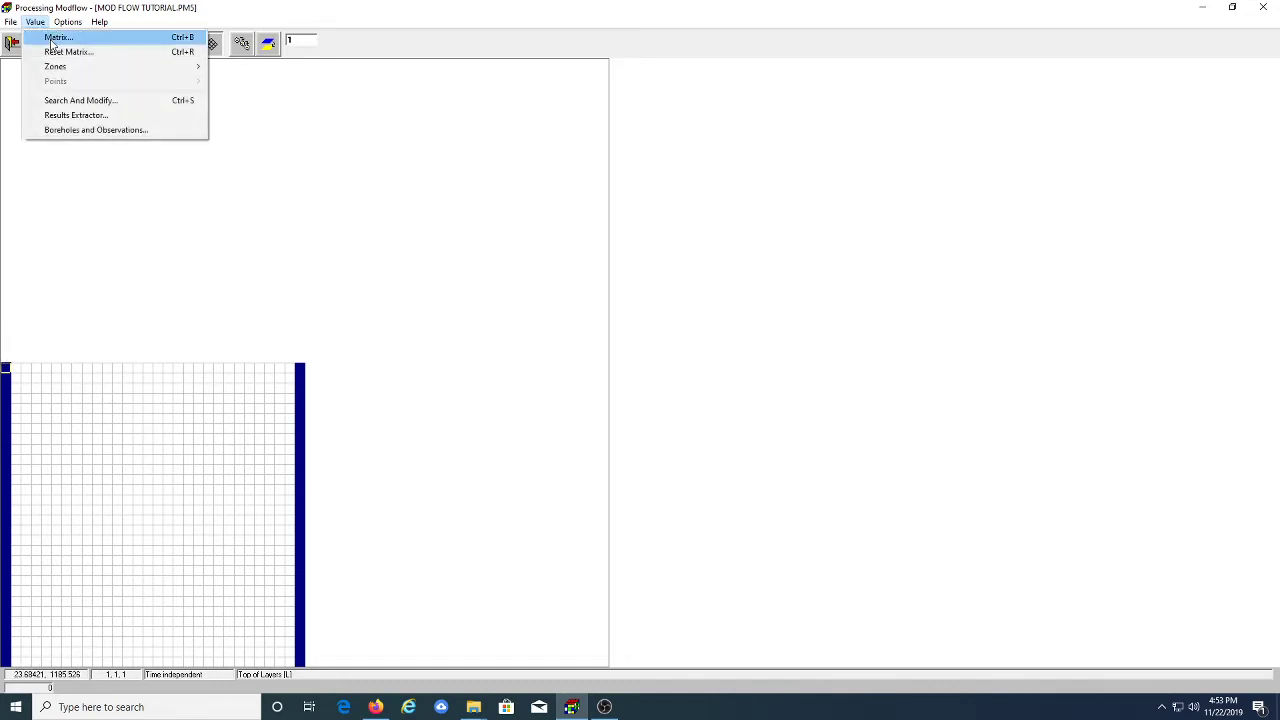
pyautogui.click(50, 37)
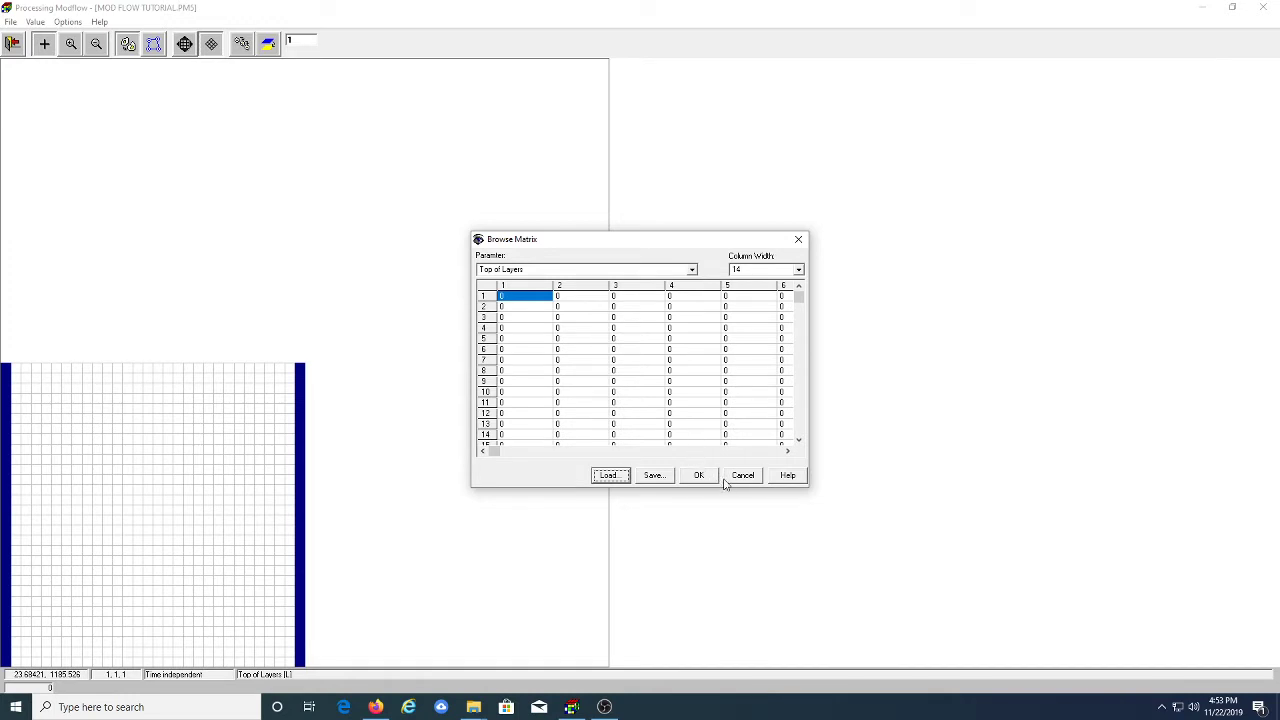
pyautogui.click(798, 239)
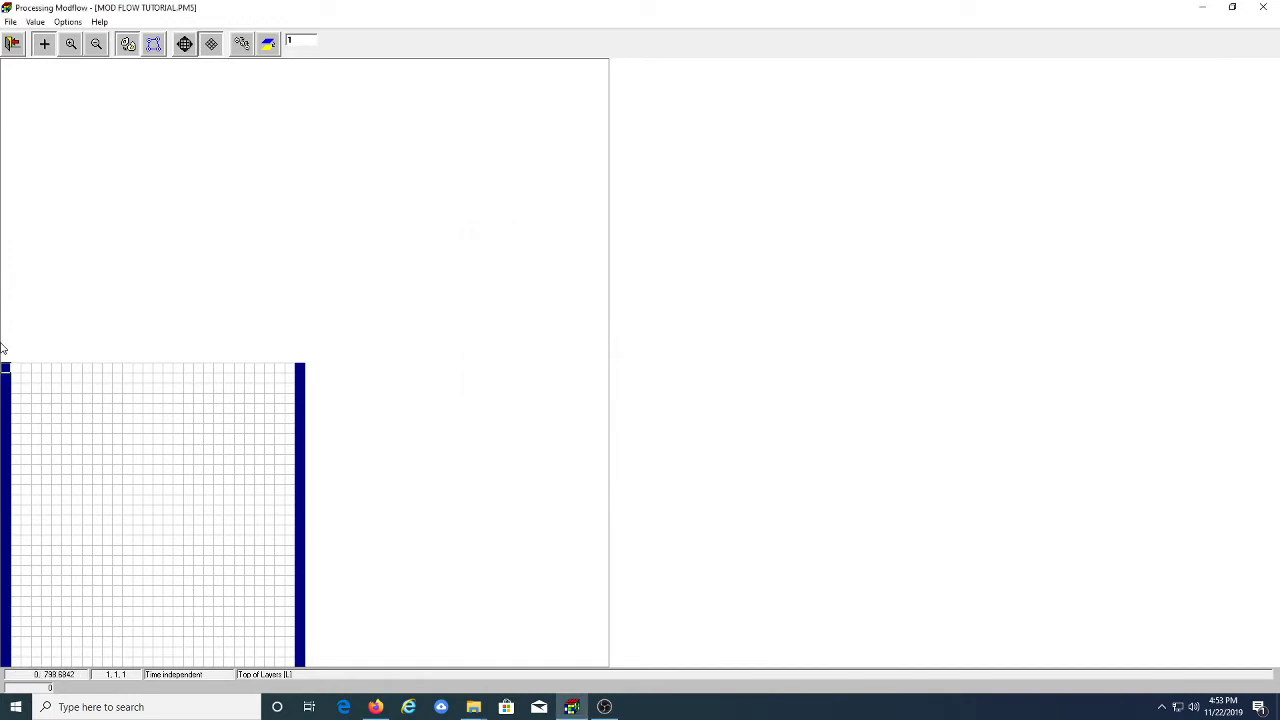
pyautogui.click(35, 22)
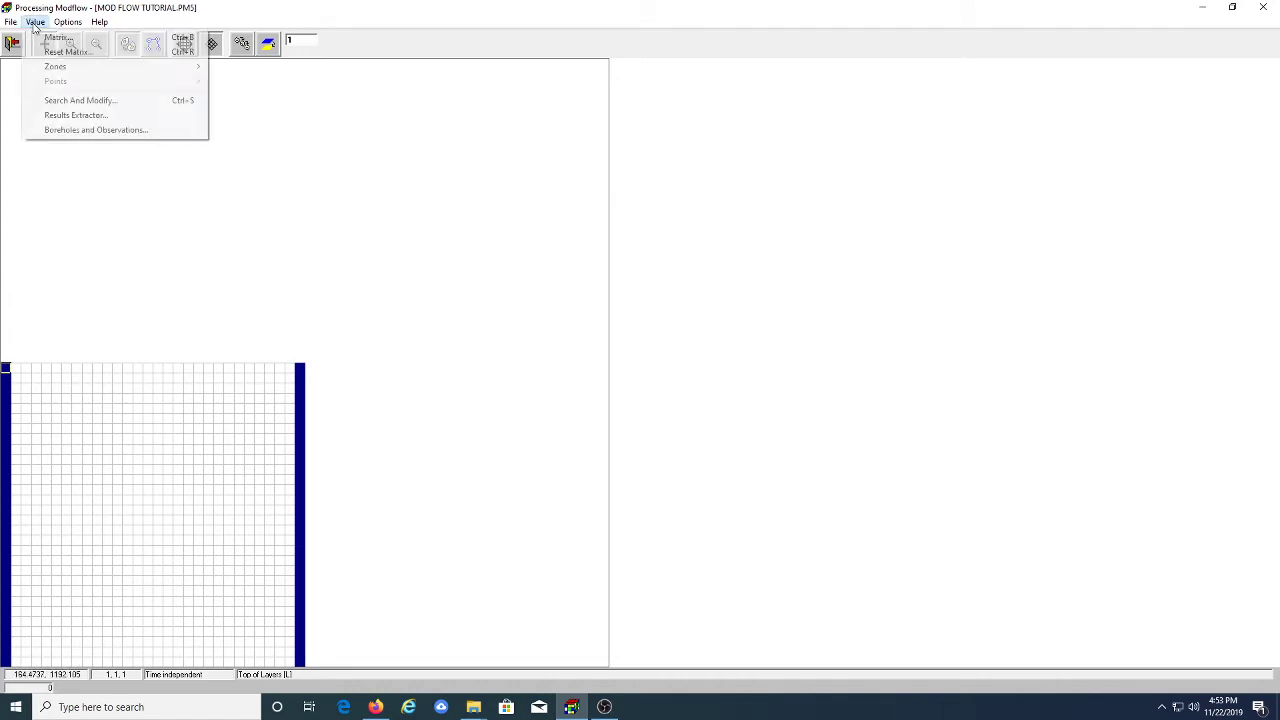
pyautogui.click(48, 51)
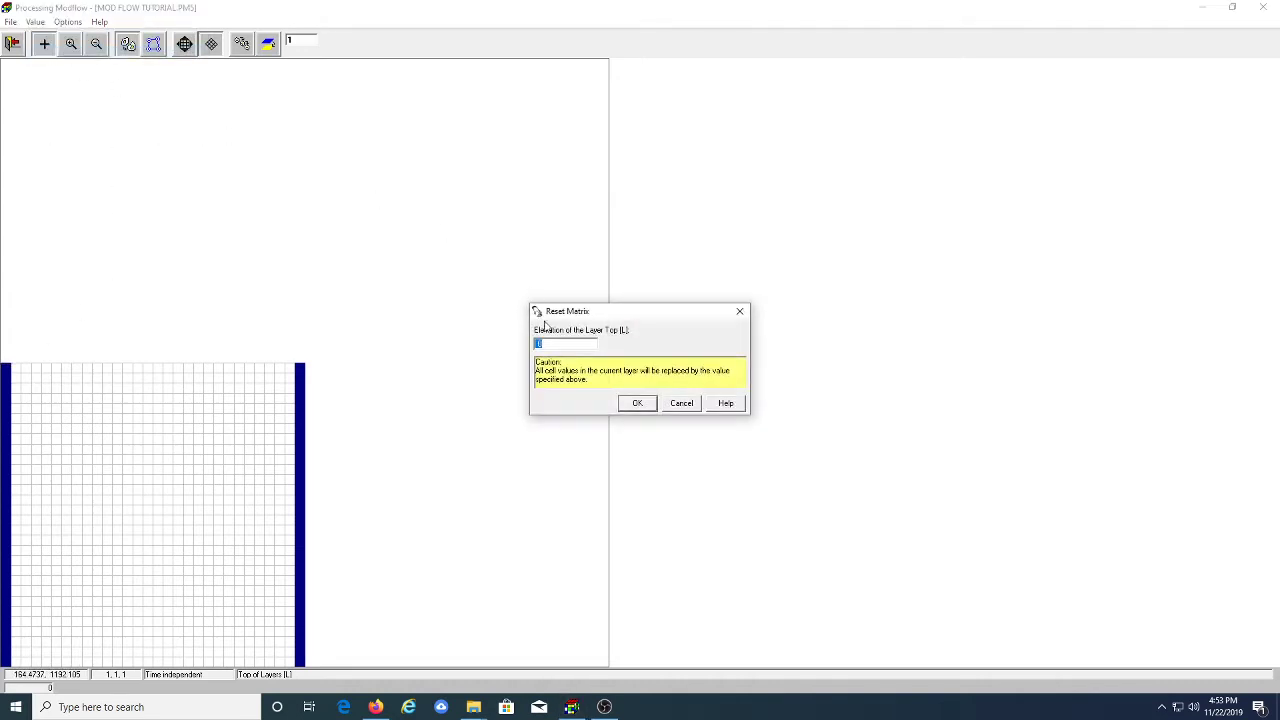
pyautogui.write('10')
pyautogui.click(637, 403)
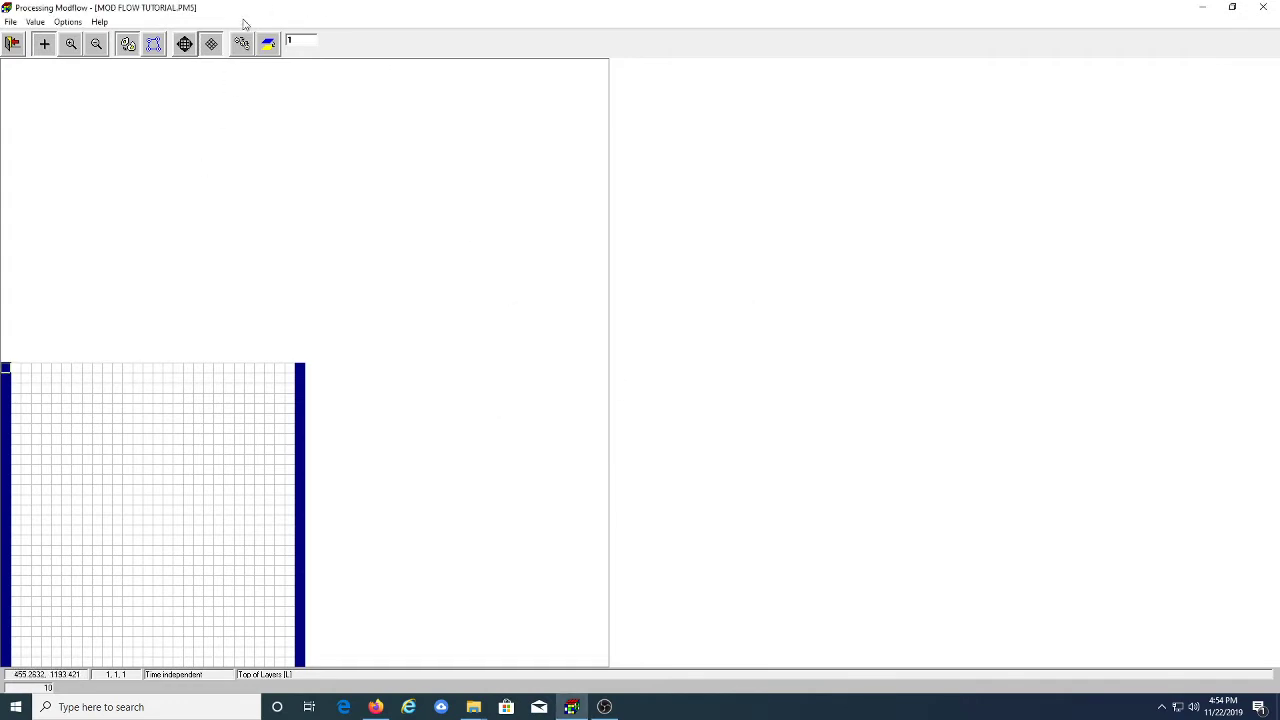
# Reset the top elevation of all cells in layer 2 to 6
pyautogui.press('pagedown')
pyautogui.click(35, 21)
pyautogui.click(57, 48)
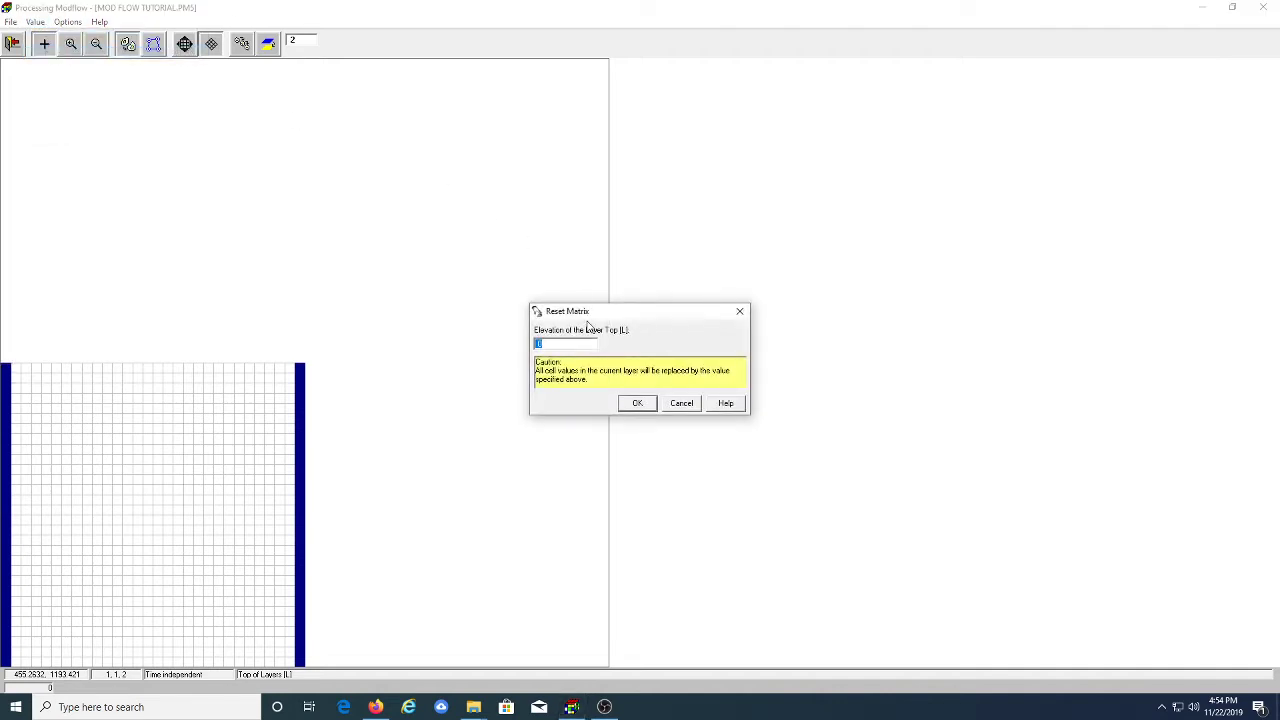
pyautogui.write('6')
pyautogui.click(634, 402)
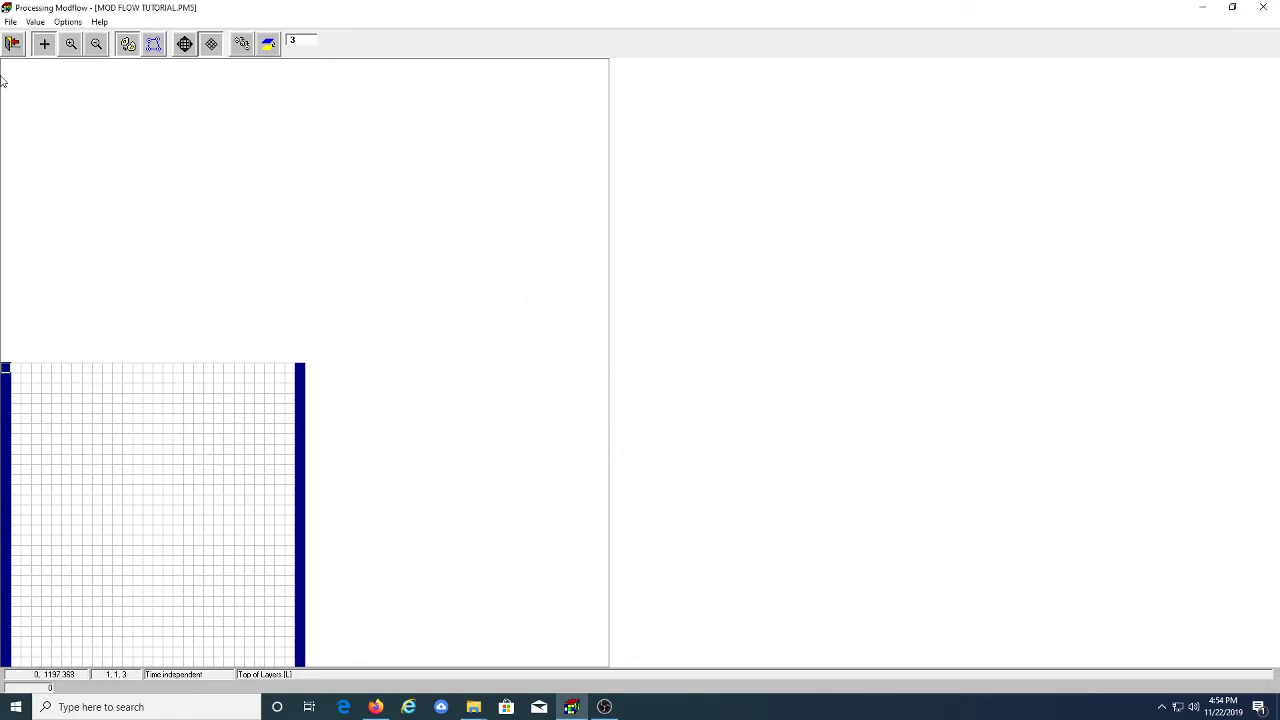
# Reset the top elevation of all cells in layer 3 to 3
pyautogui.click(35, 21)
pyautogui.click(58, 55)
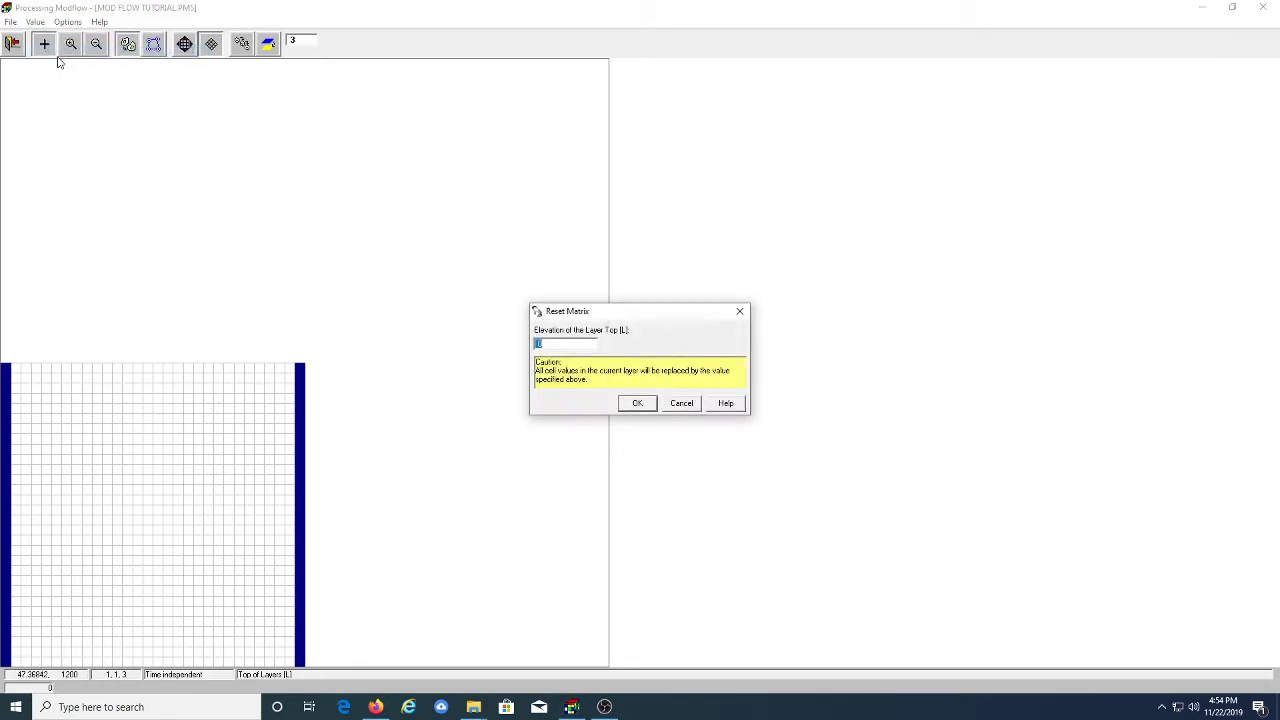
pyautogui.write('2')
pyautogui.write('3')
pyautogui.click(628, 404)
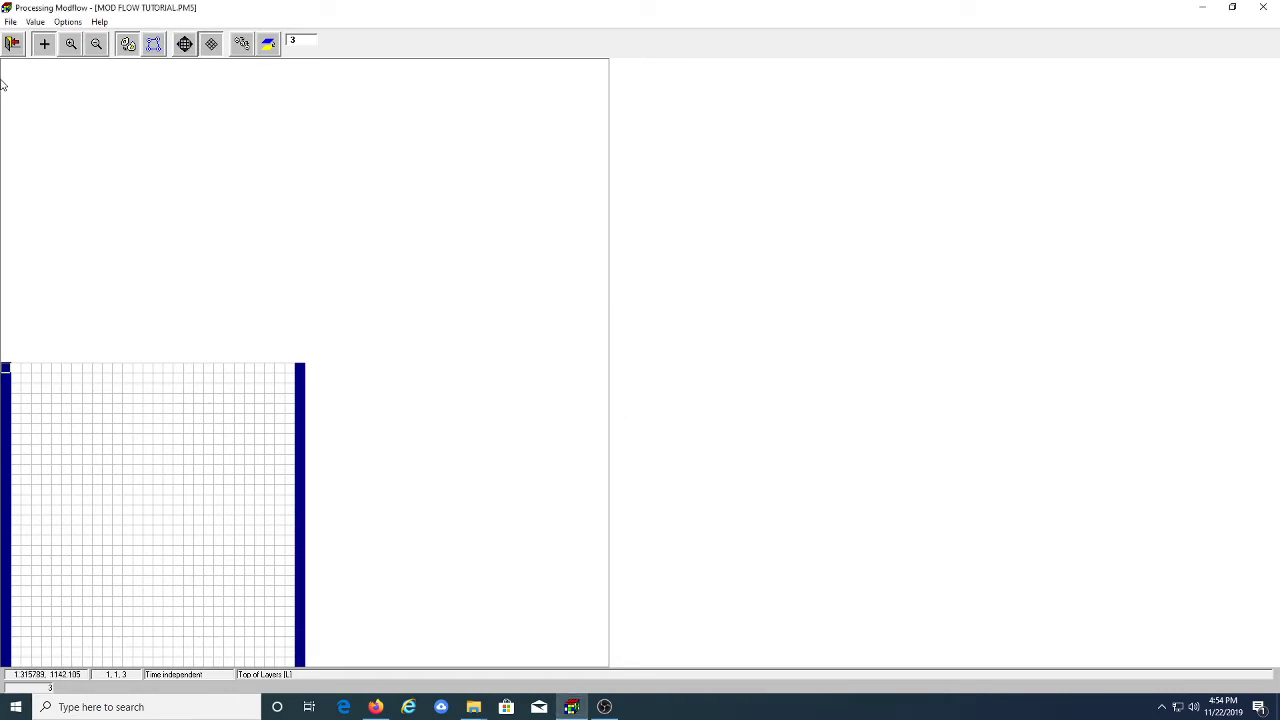
# Review the layer 3 top elevation matrix and exit the top-of-layers editor, saving the changes
pyautogui.click(42, 24)
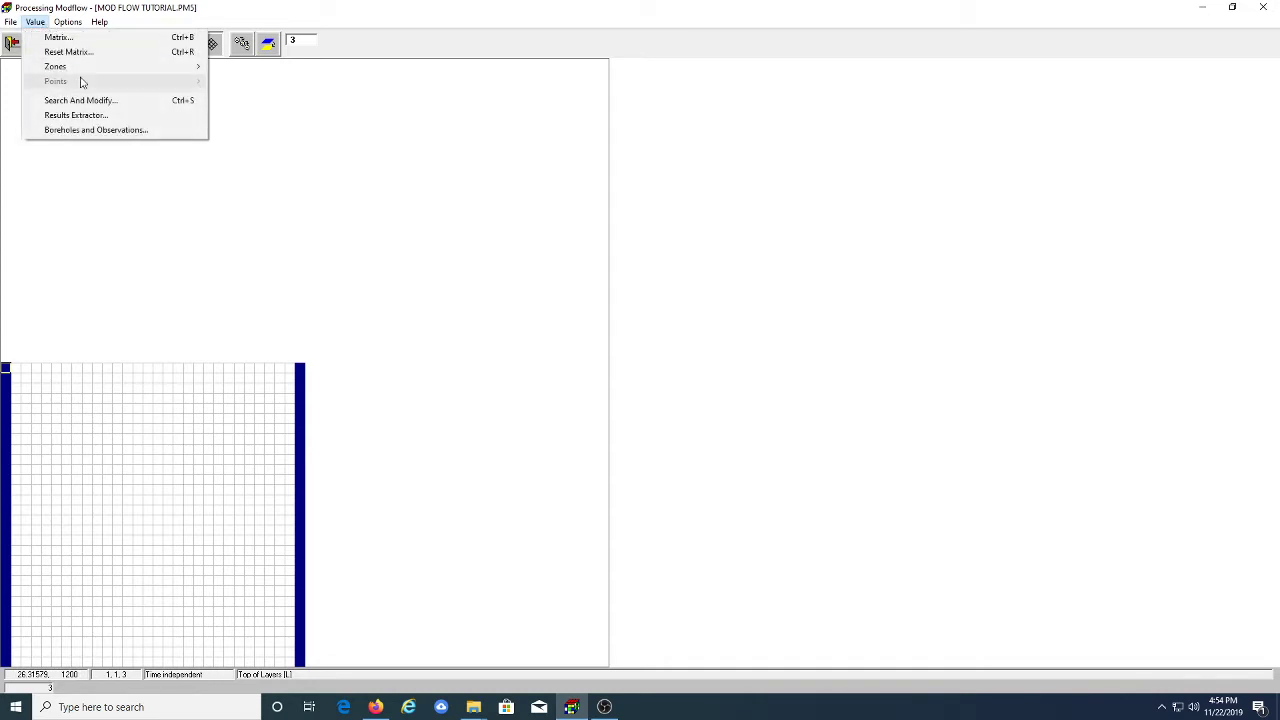
pyautogui.click(86, 36)
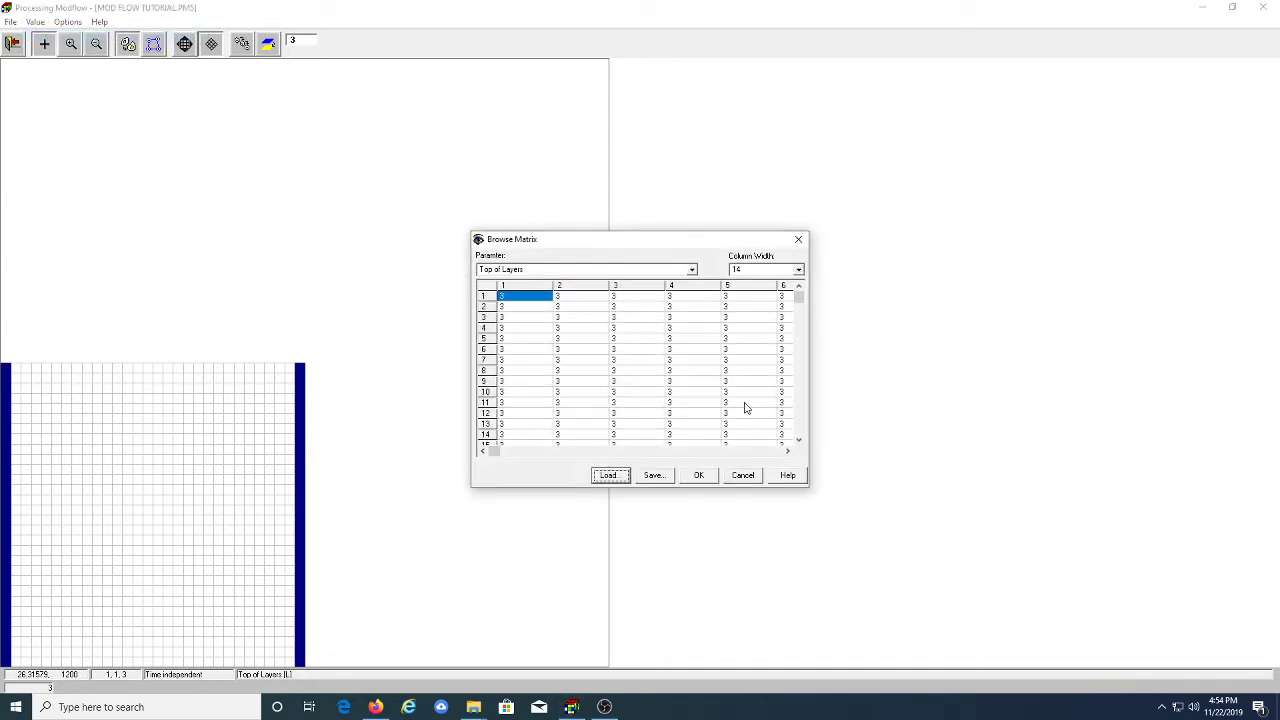
pyautogui.click(691, 271)
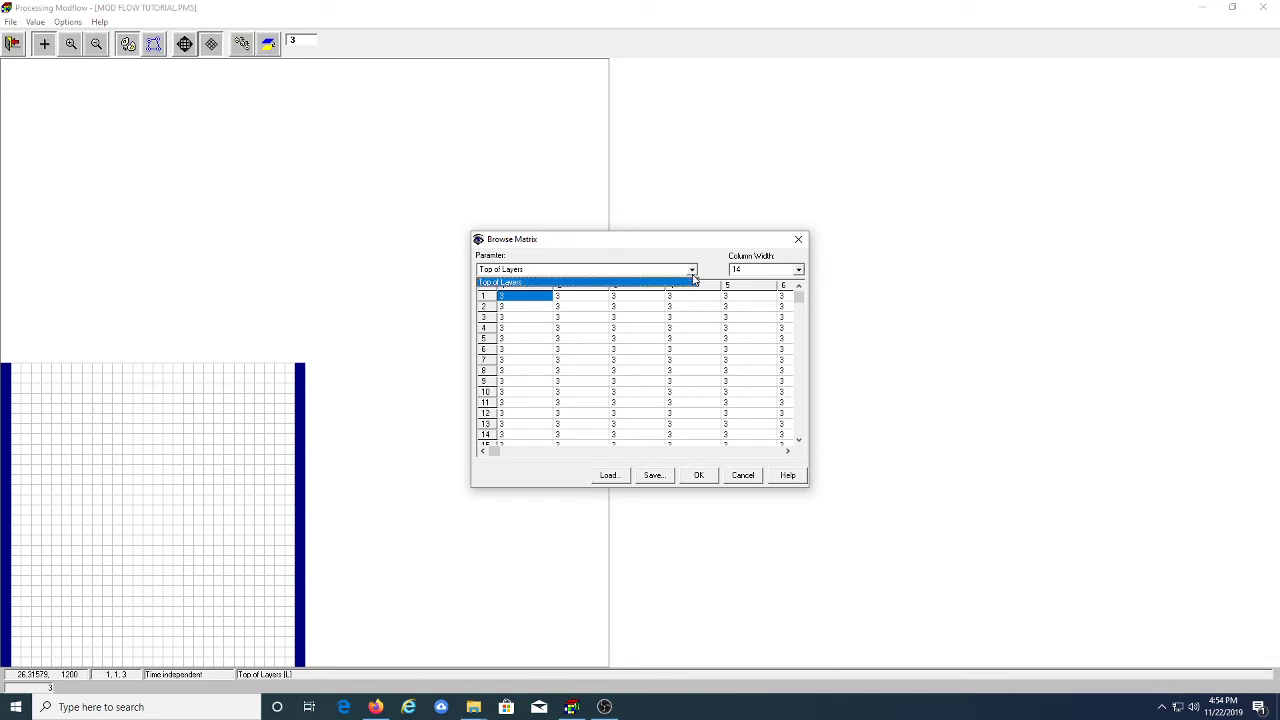
pyautogui.click(699, 475)
pyautogui.click(12, 43)
pyautogui.click(589, 398)
pyautogui.click(11, 22)
pyautogui.click(15, 23)
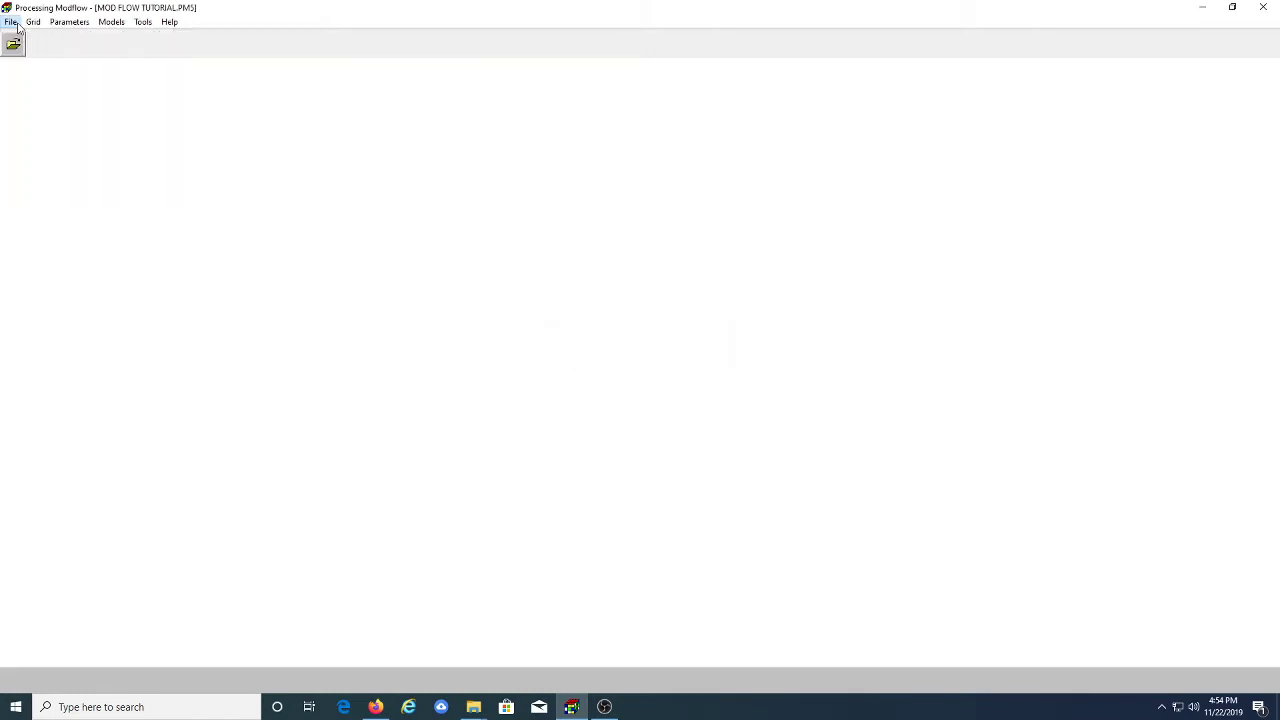
# Open the bottom-of-layers elevations without reusing the aquifer top values and reset layer 1's bottom elevation to 6
pyautogui.click(33, 22)
pyautogui.click(60, 100)
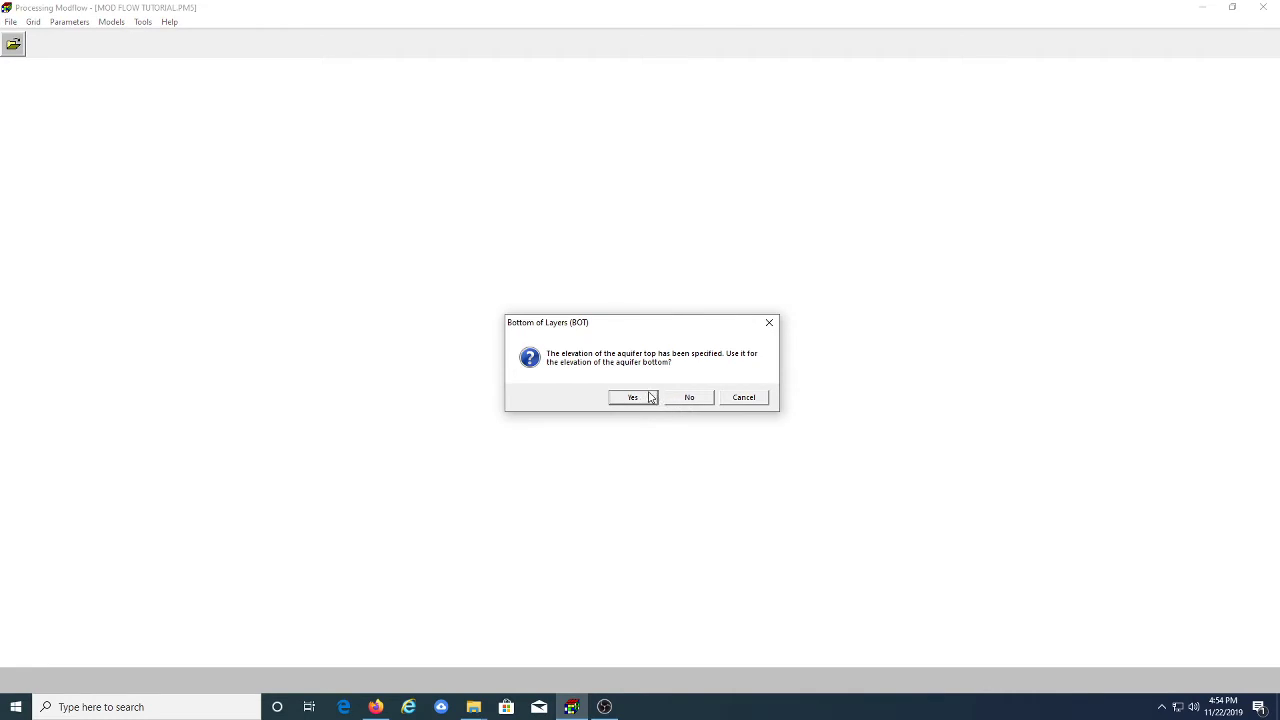
pyautogui.click(700, 397)
pyautogui.click(35, 21)
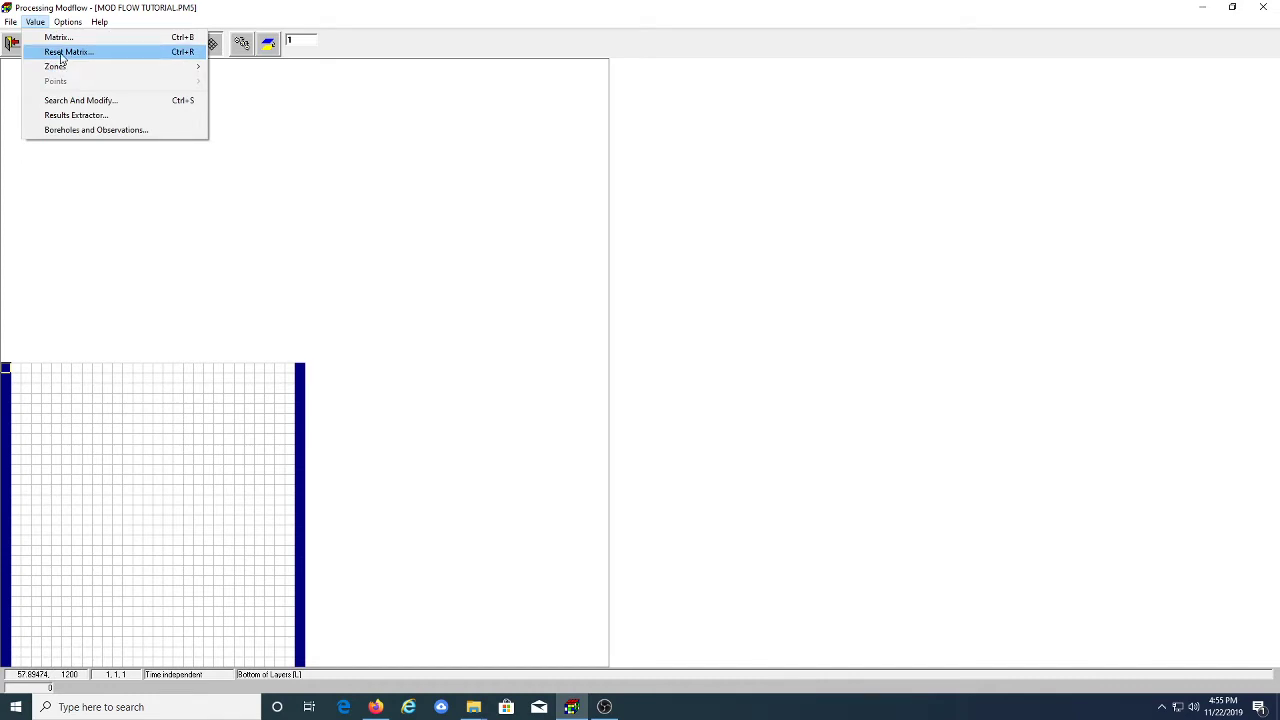
pyautogui.click(60, 52)
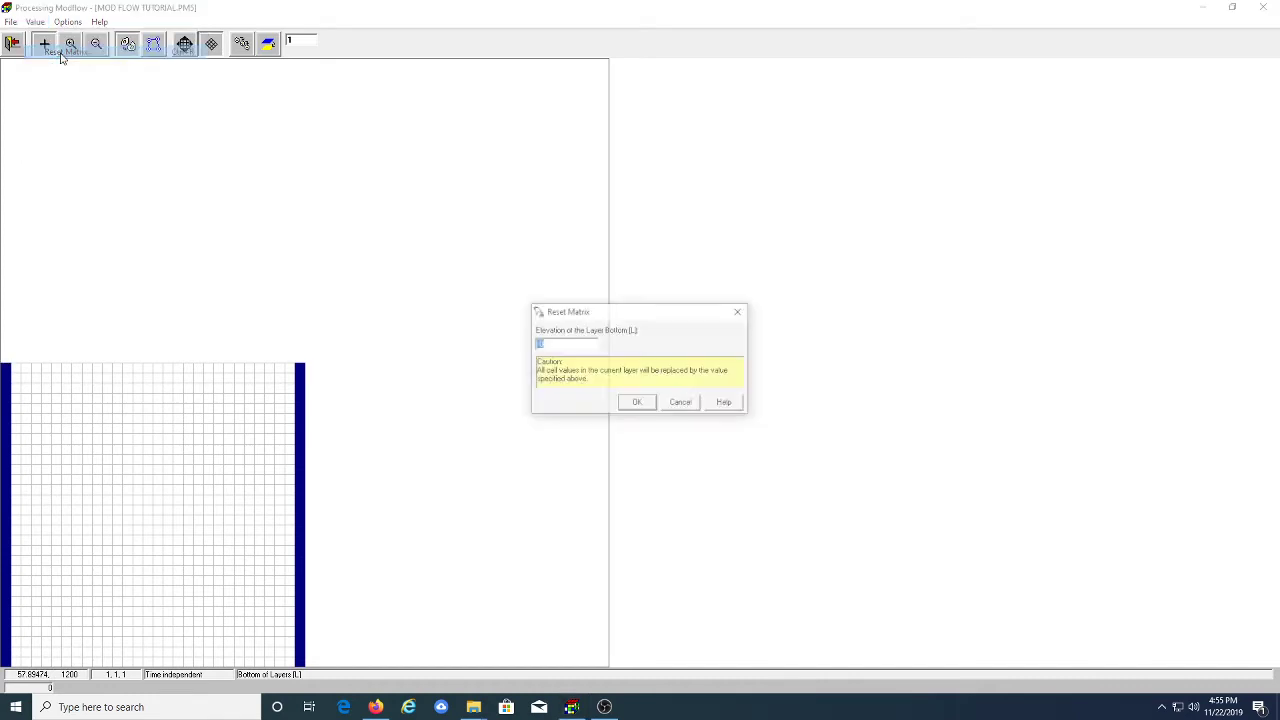
pyautogui.click(637, 403)
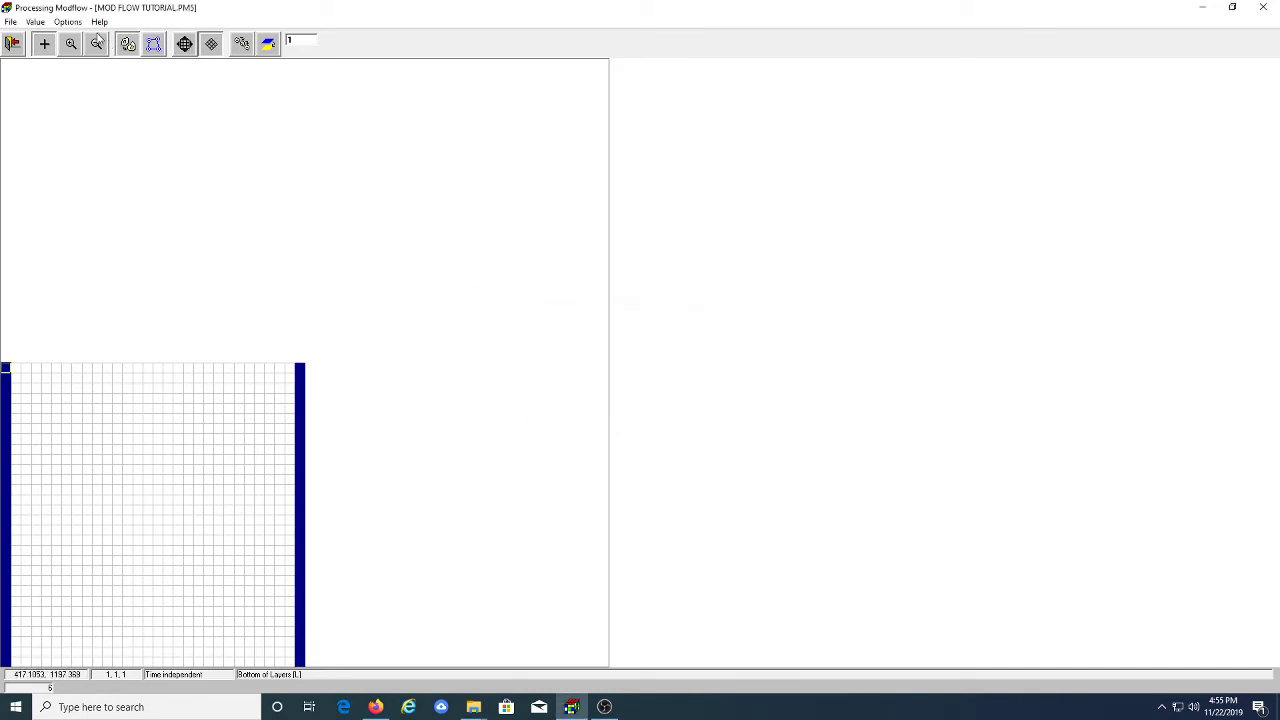
# Reset the bottom elevation of all cells in layer 2 to 3
pyautogui.press('pagedown')
pyautogui.click(35, 21)
pyautogui.click(62, 52)
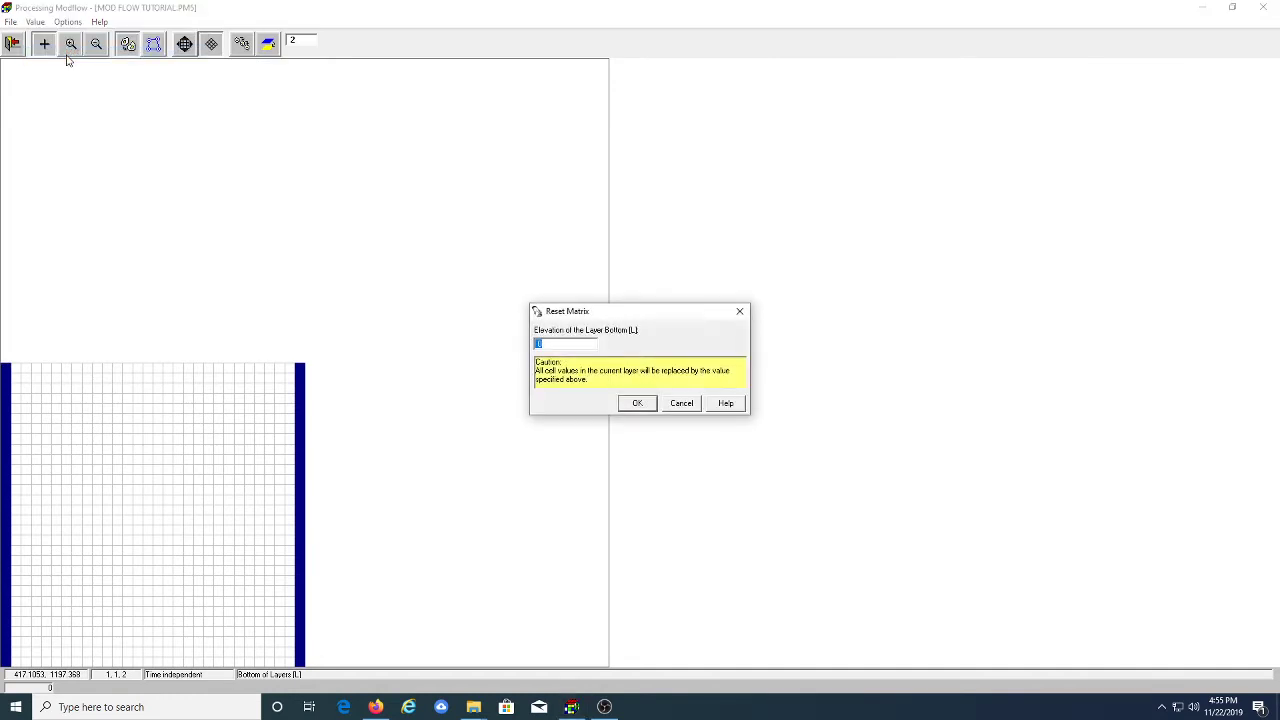
pyautogui.click(630, 404)
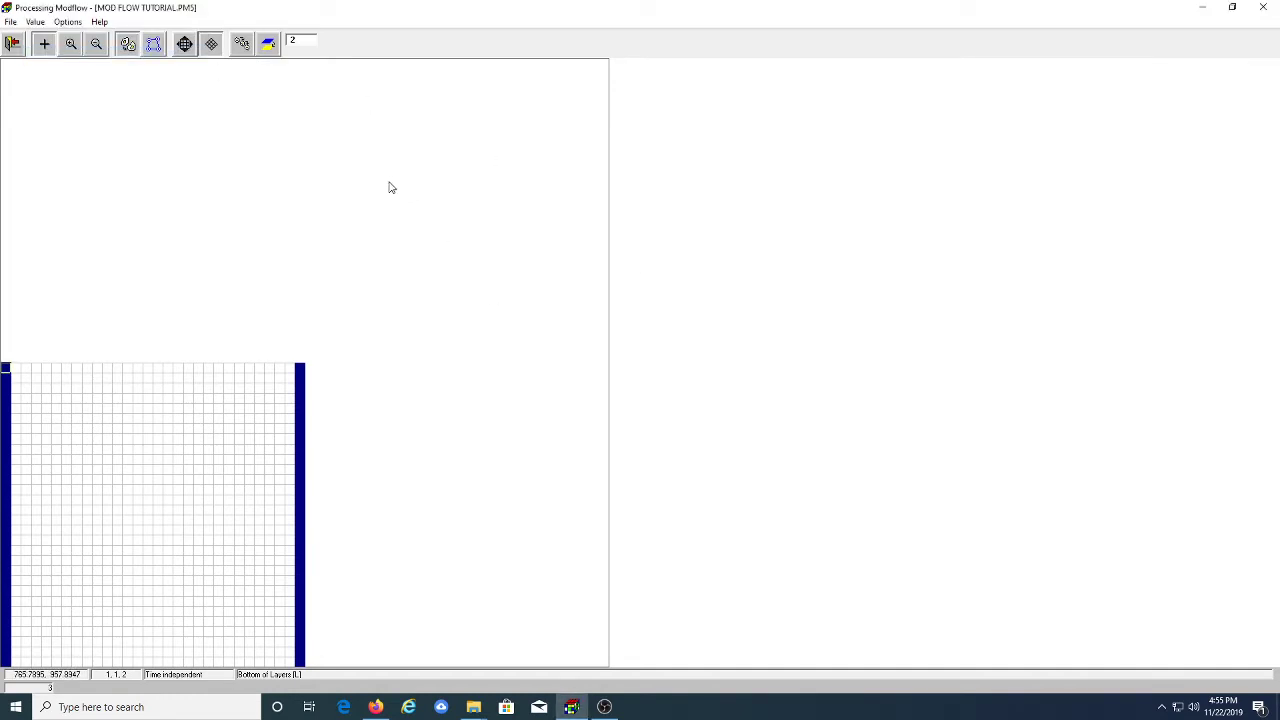
# Reset layer 3's bottom elevation to 0 and exit the bottom-of-layers editor, saving the changes
pyautogui.click(35, 21)
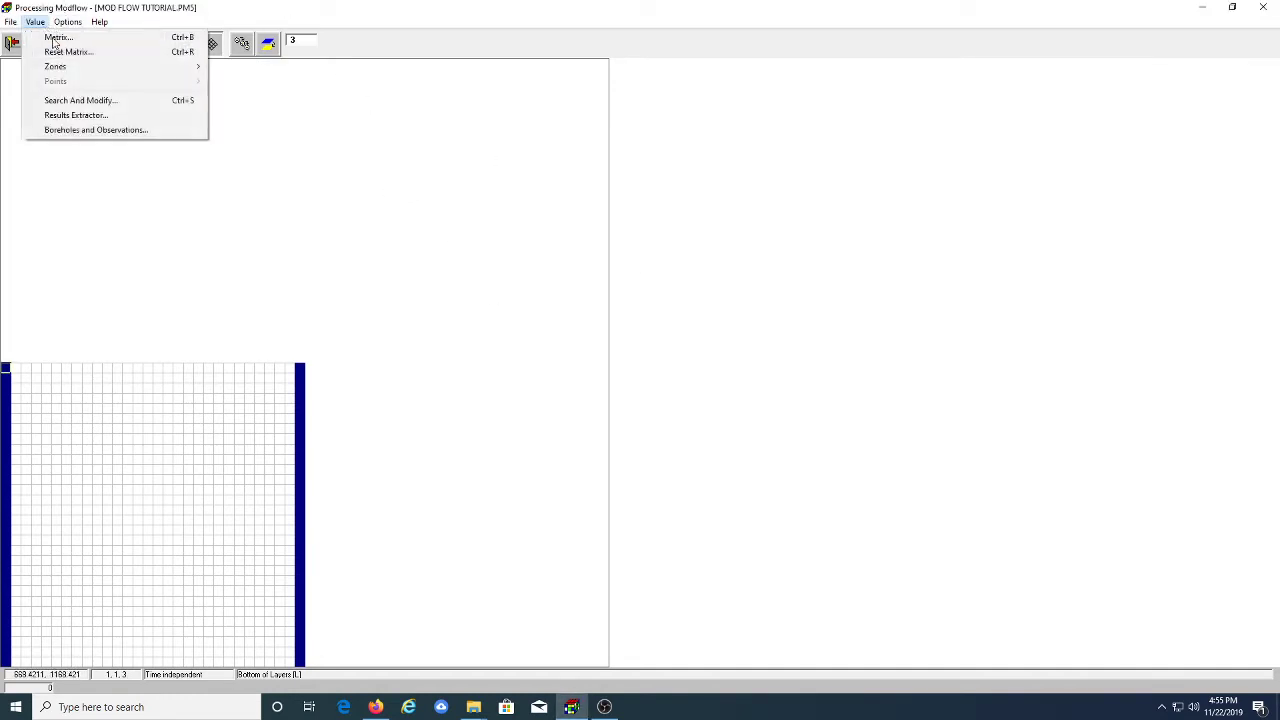
pyautogui.click(62, 52)
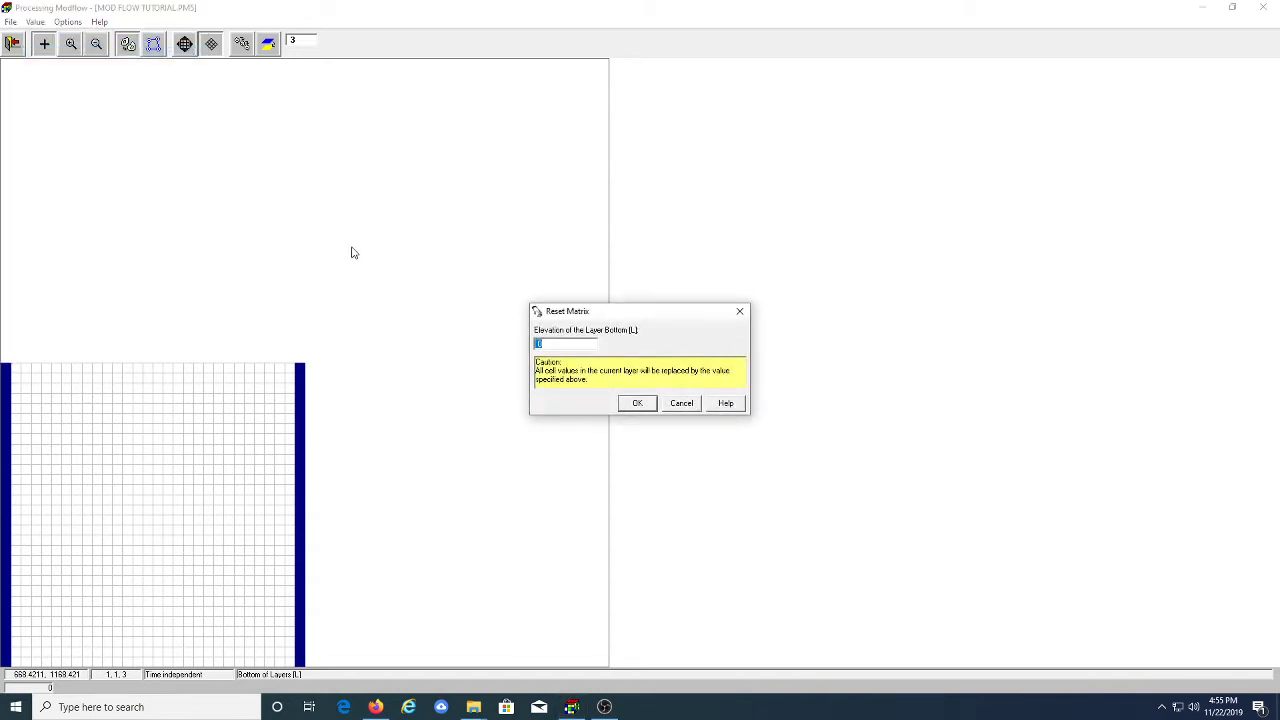
pyautogui.click(638, 409)
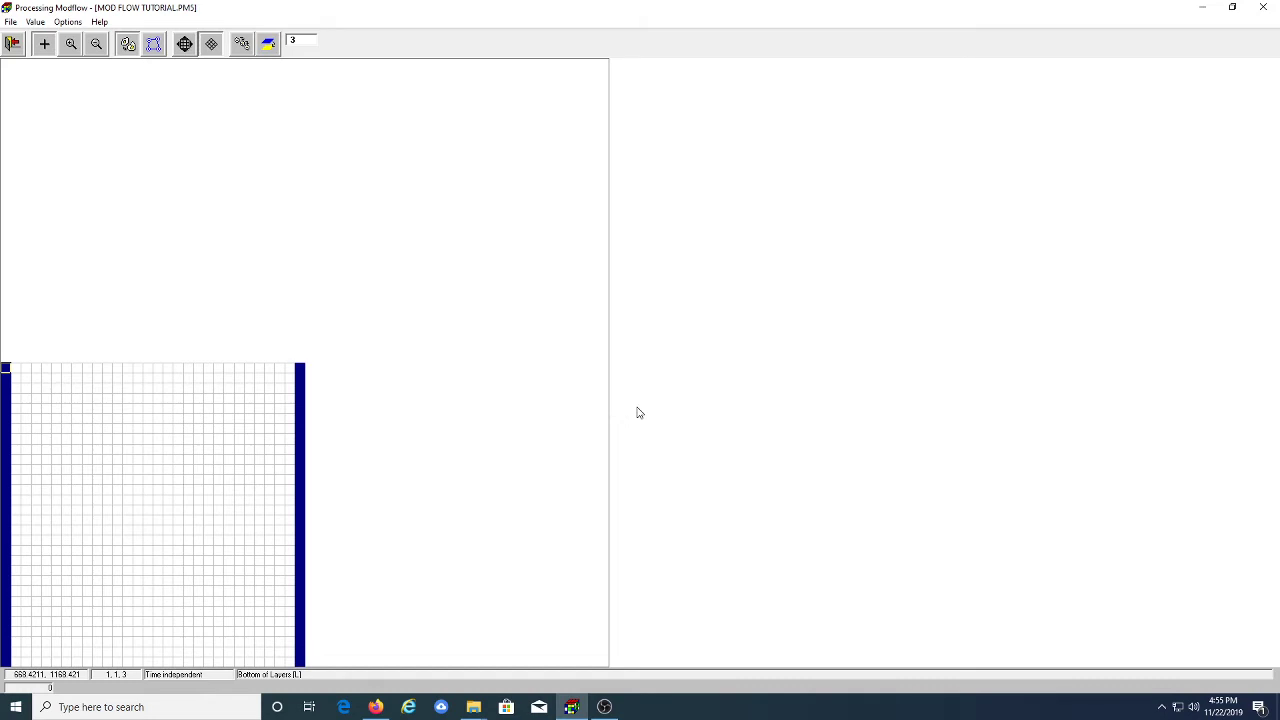
pyautogui.click(12, 43)
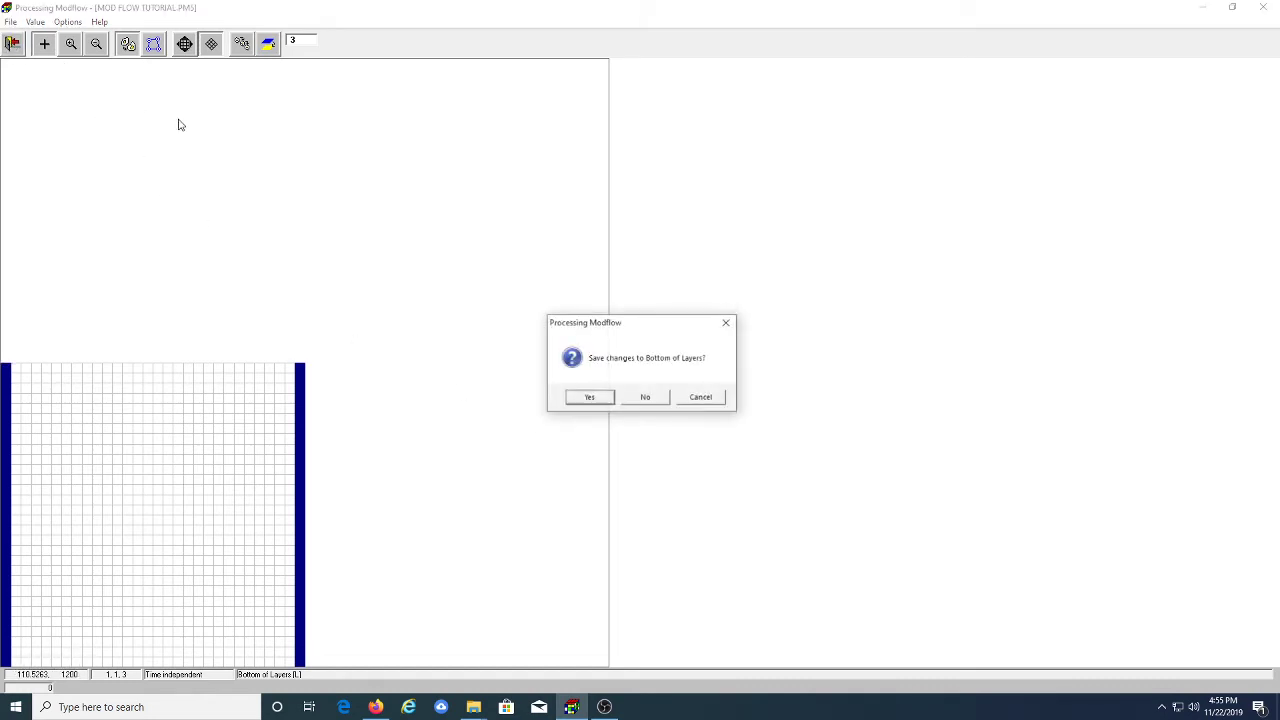
pyautogui.click(587, 398)
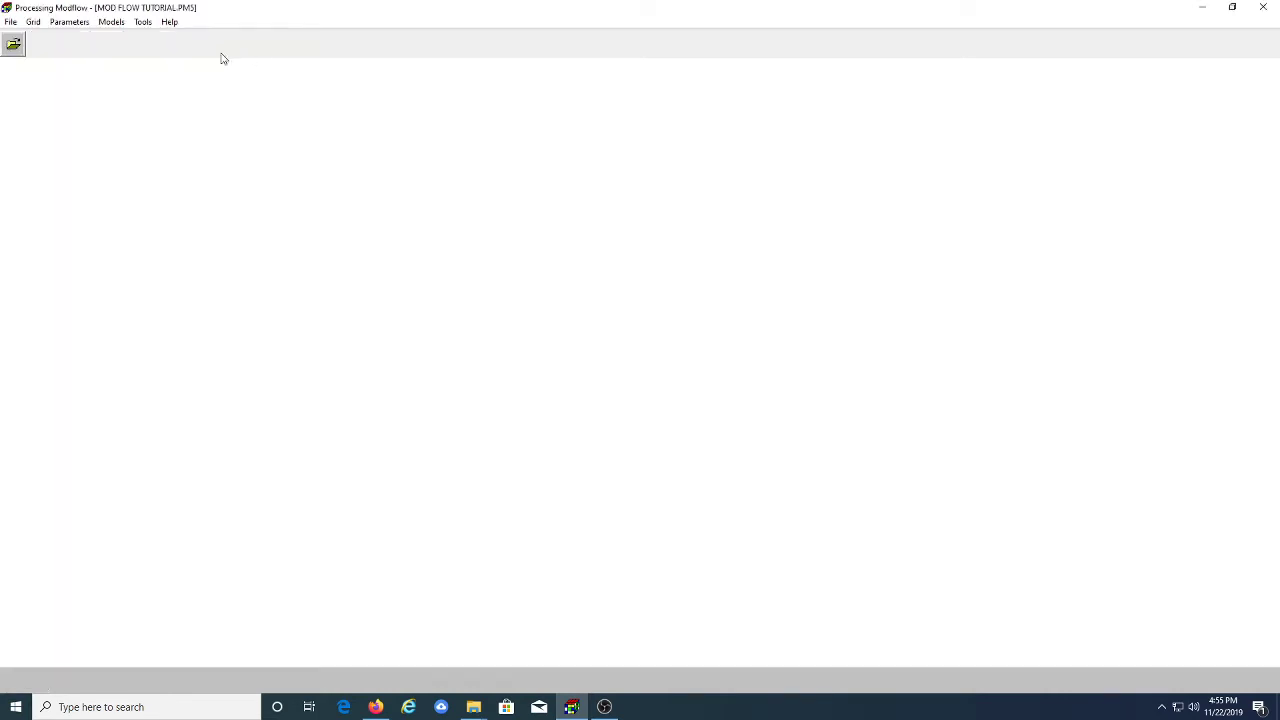
# Set the length of stress period 1 to 9.46728E+7 seconds in the time parameters and accept them without exporting a file
pyautogui.click(30, 22)
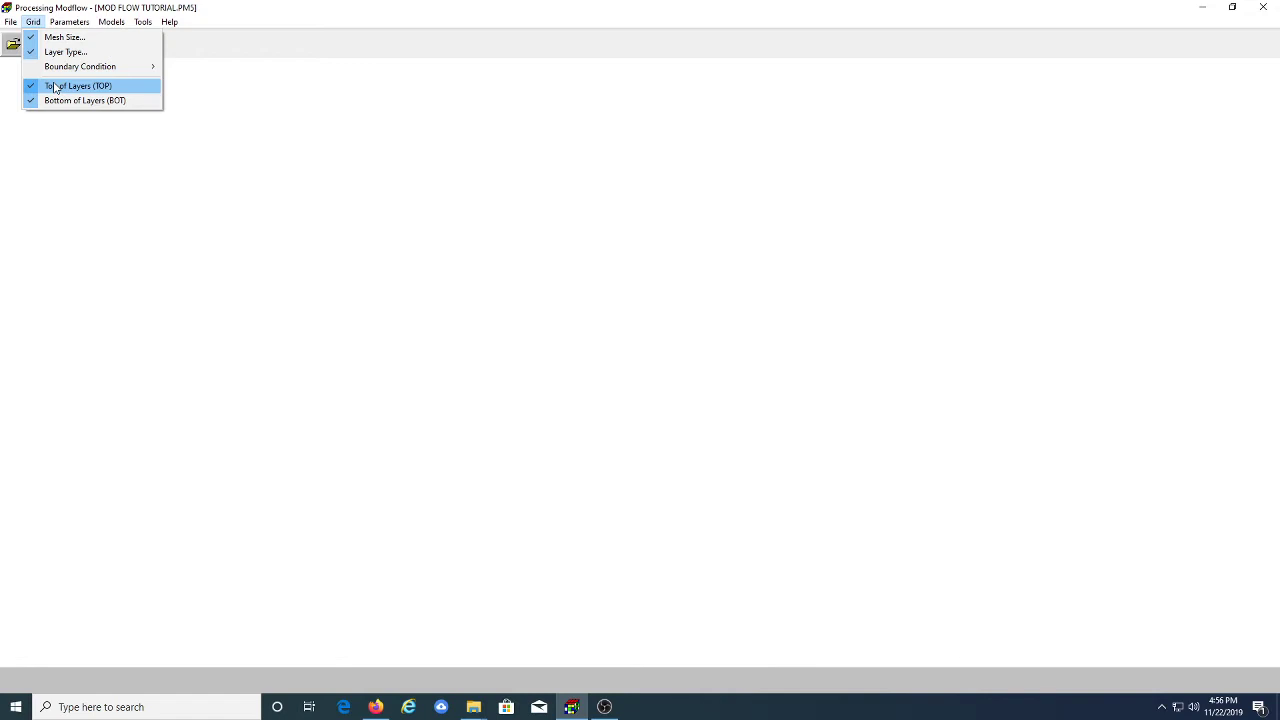
pyautogui.moveTo(67, 24)
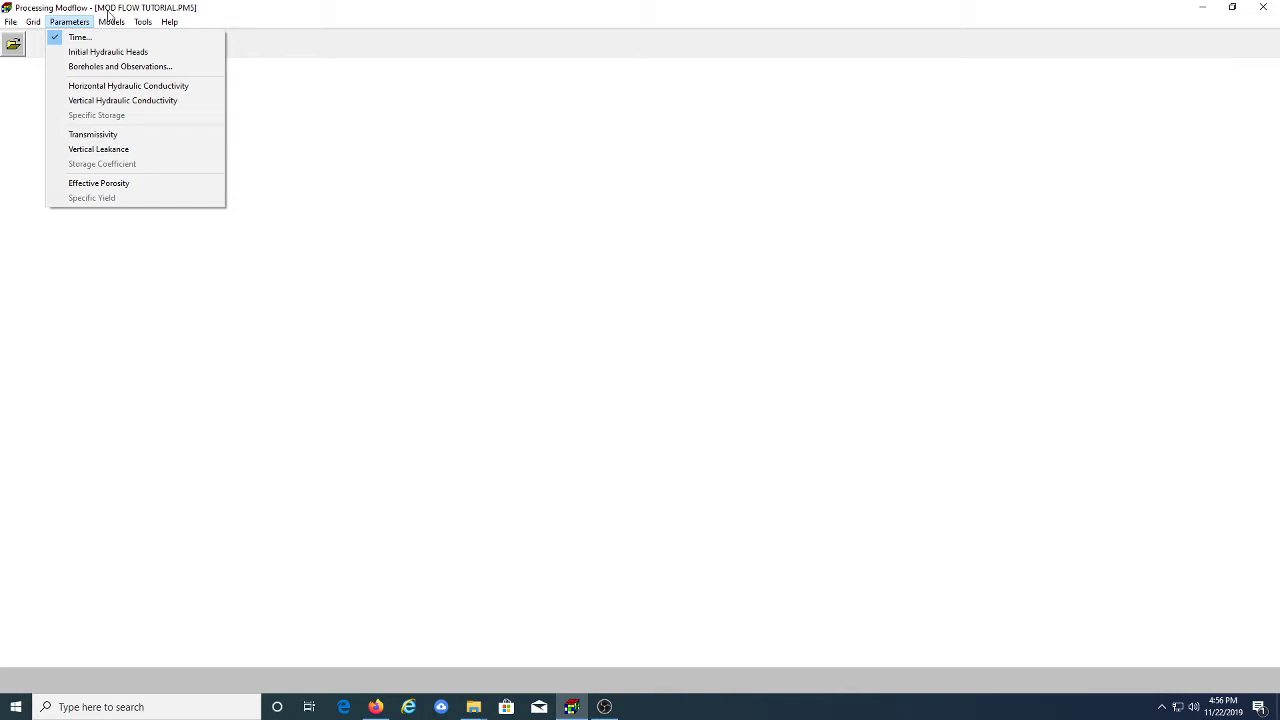
pyautogui.click(80, 37)
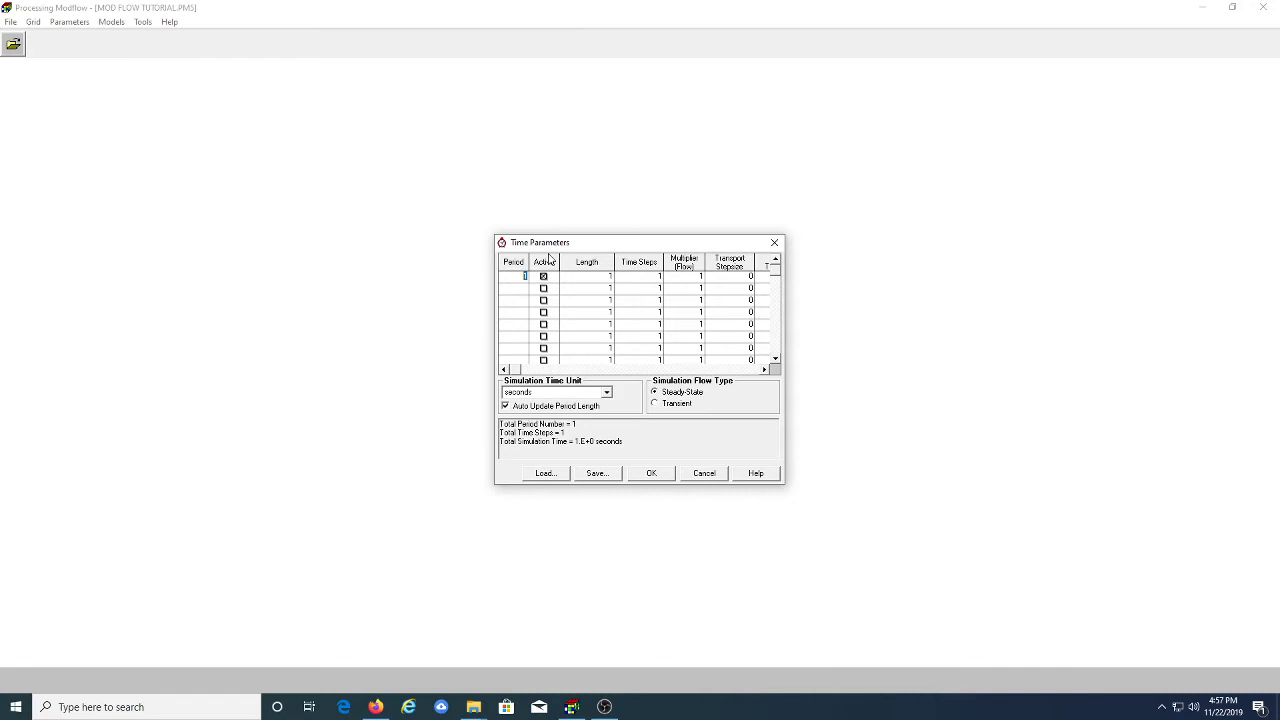
pyautogui.click(594, 277)
pyautogui.write('9.46725e7')
pyautogui.write('7')
pyautogui.press('Return')
pyautogui.click(600, 474)
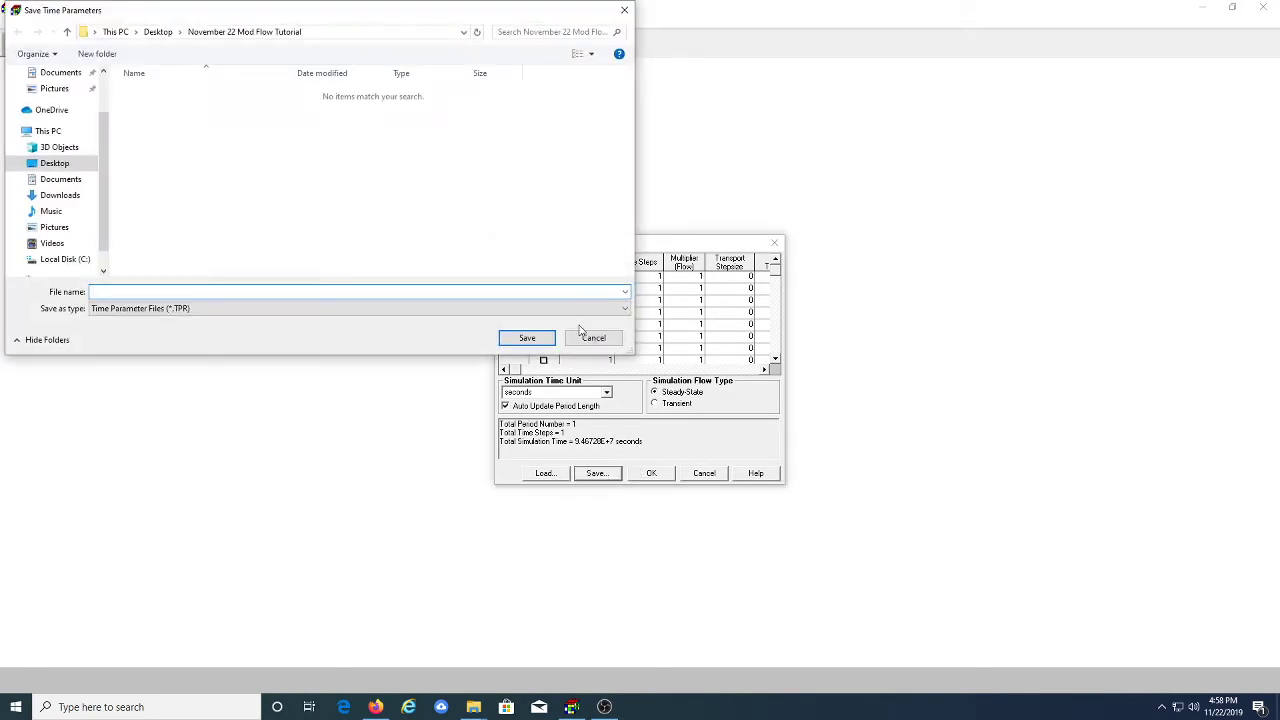
pyautogui.click(593, 339)
pyautogui.press('Return')
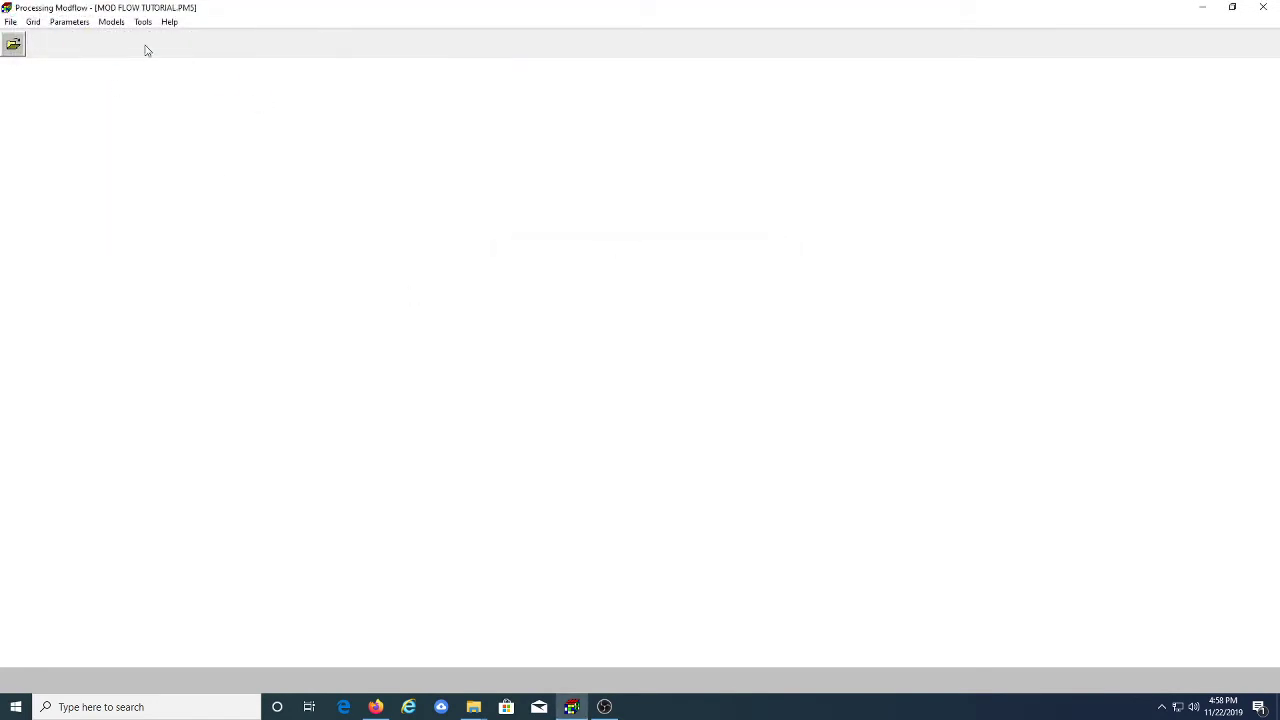
# Open the initial hydraulic heads and reset the starting head of all cells in layer 1 to 8
pyautogui.click(66, 22)
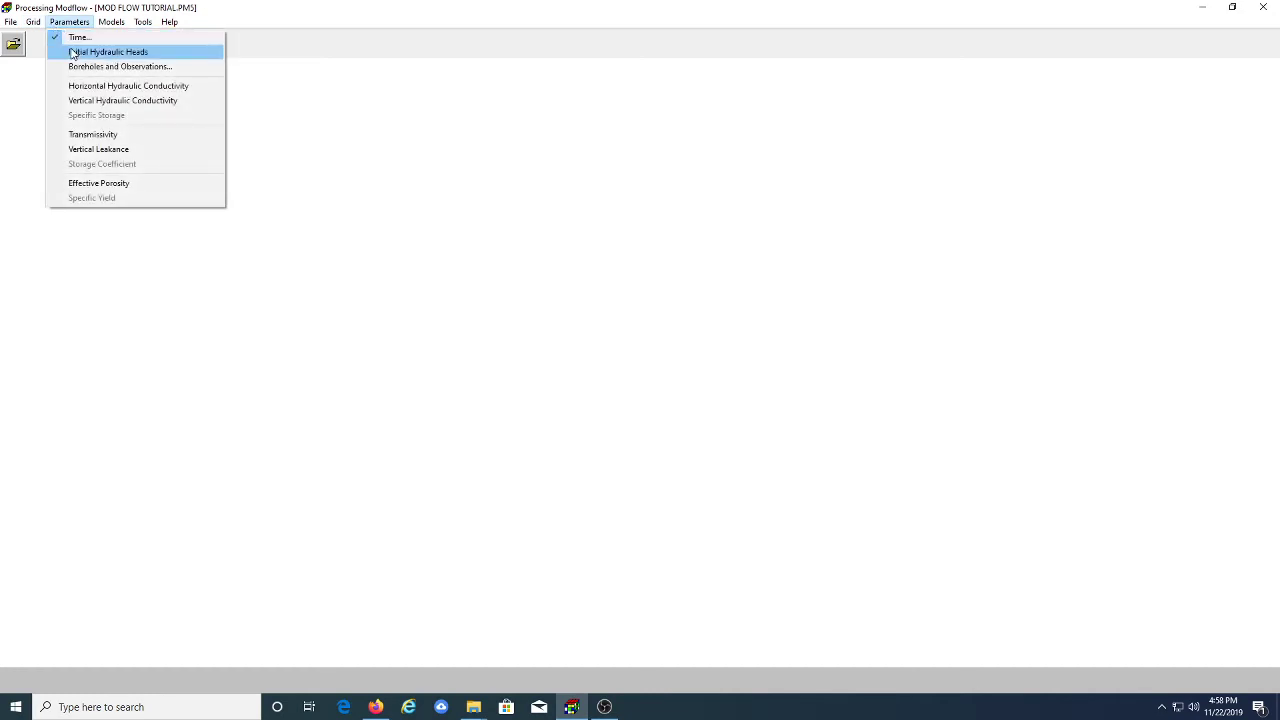
pyautogui.click(72, 50)
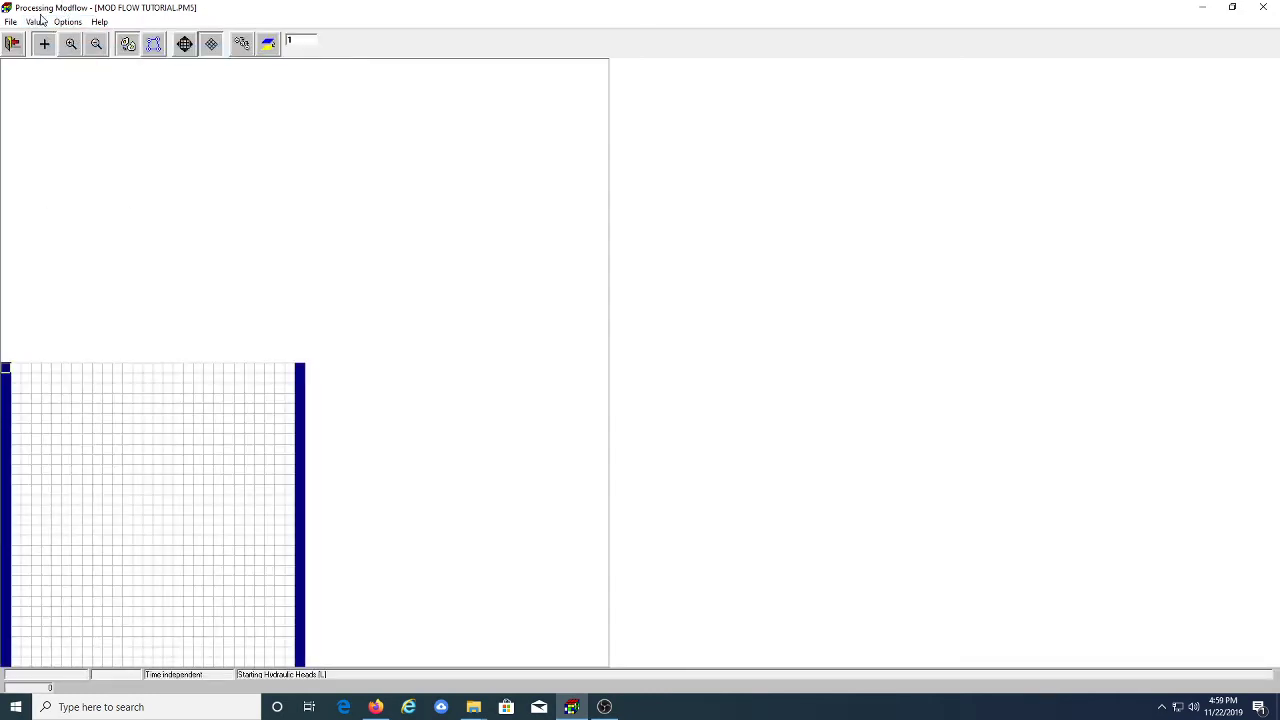
pyautogui.click(35, 22)
pyautogui.click(49, 53)
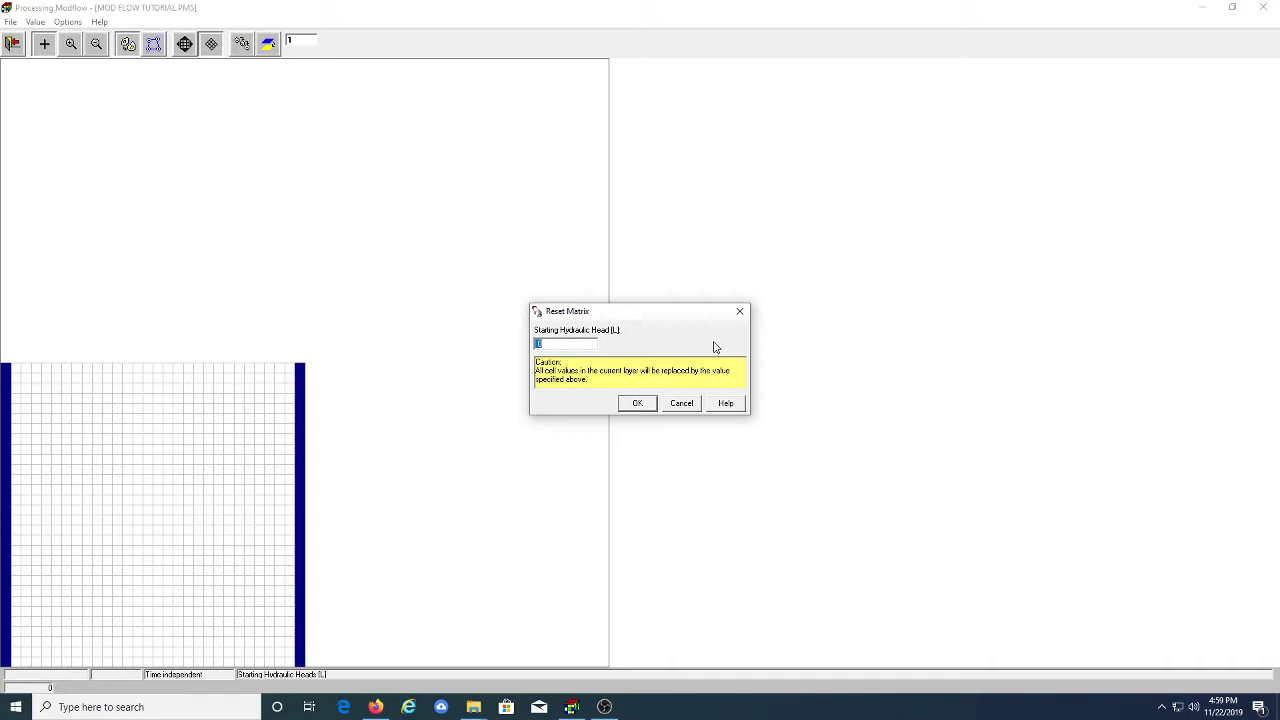
pyautogui.write('8')
pyautogui.click(637, 403)
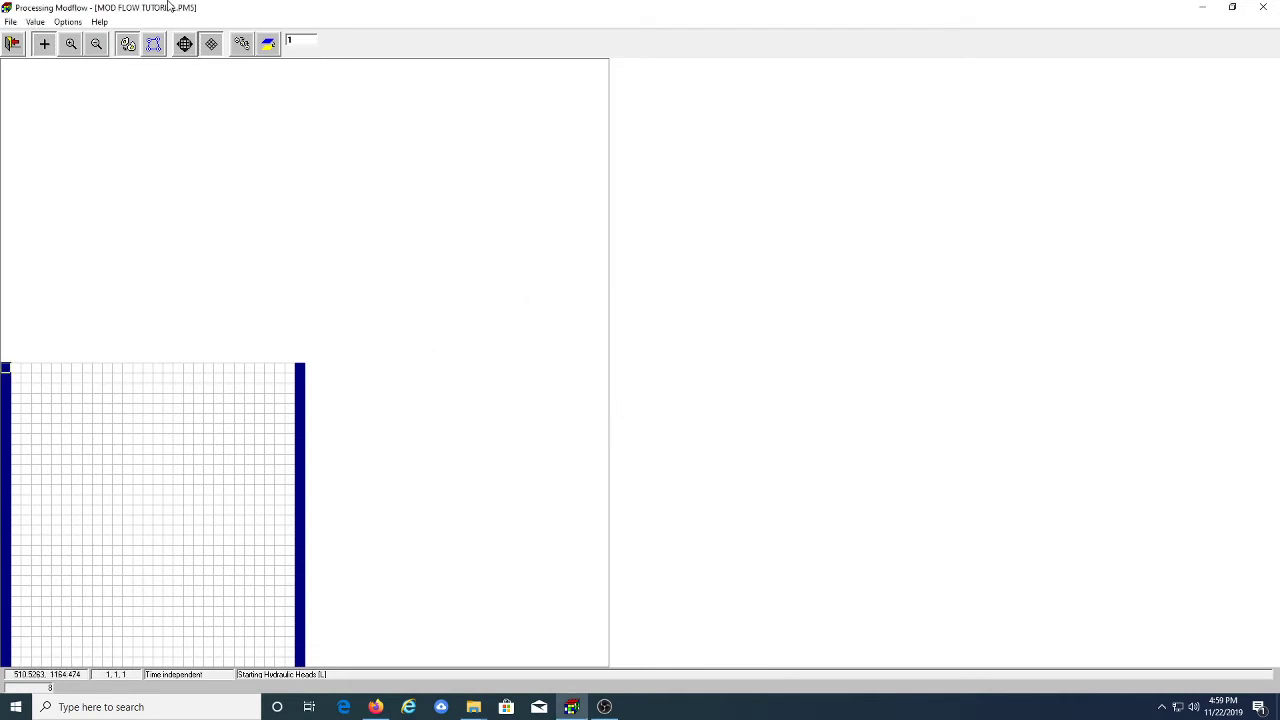
# Browse layer 1's starting hydraulic head matrix through to its last columns without changing any values
pyautogui.click(35, 22)
pyautogui.click(62, 52)
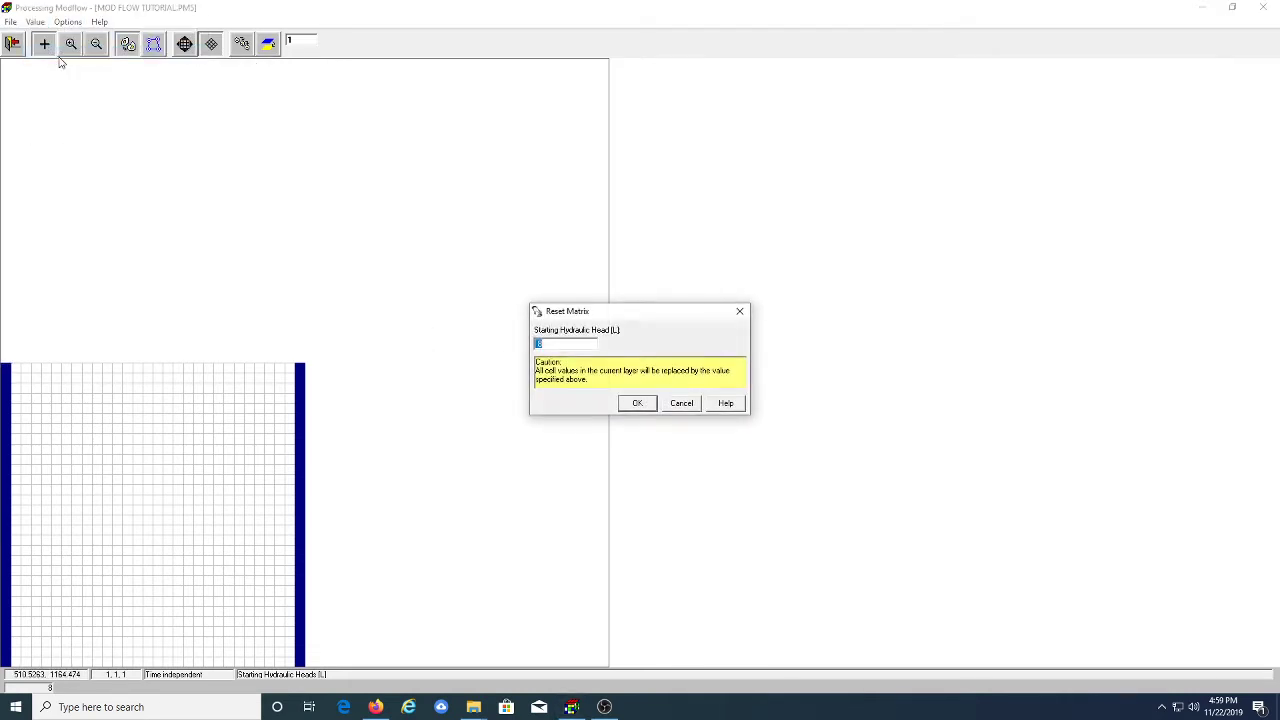
pyautogui.click(681, 403)
pyautogui.click(35, 22)
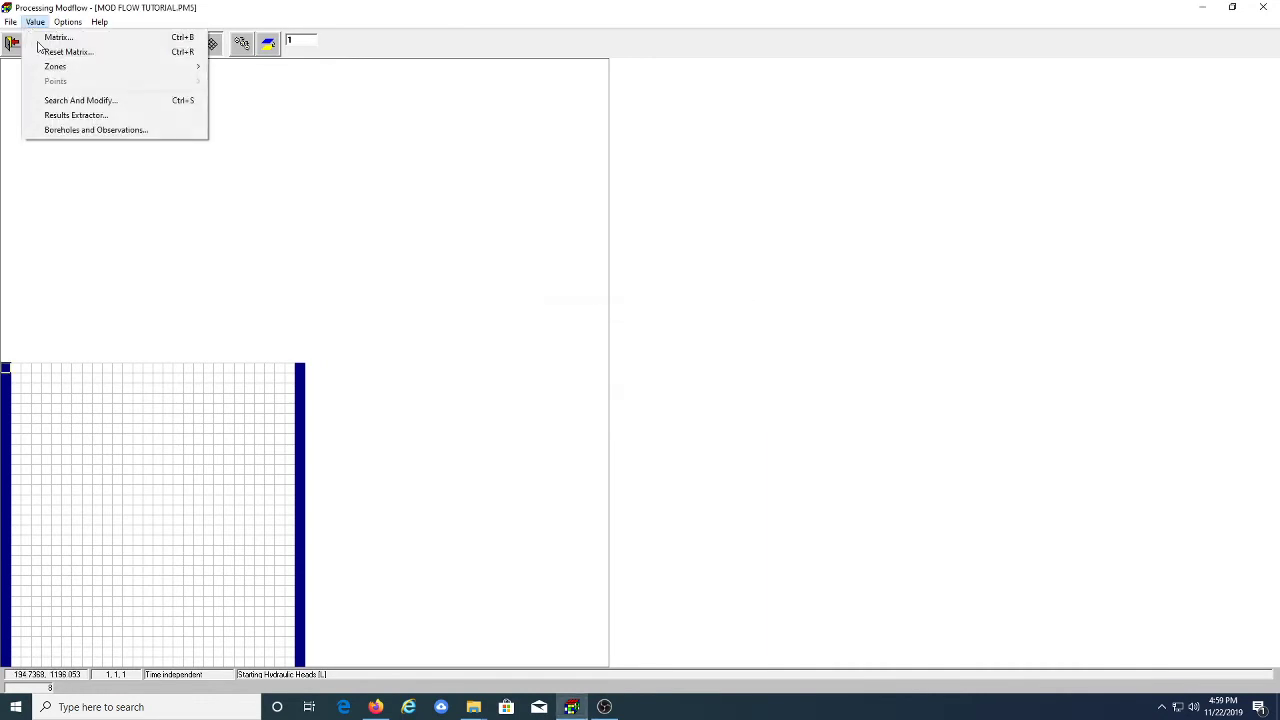
pyautogui.click(50, 37)
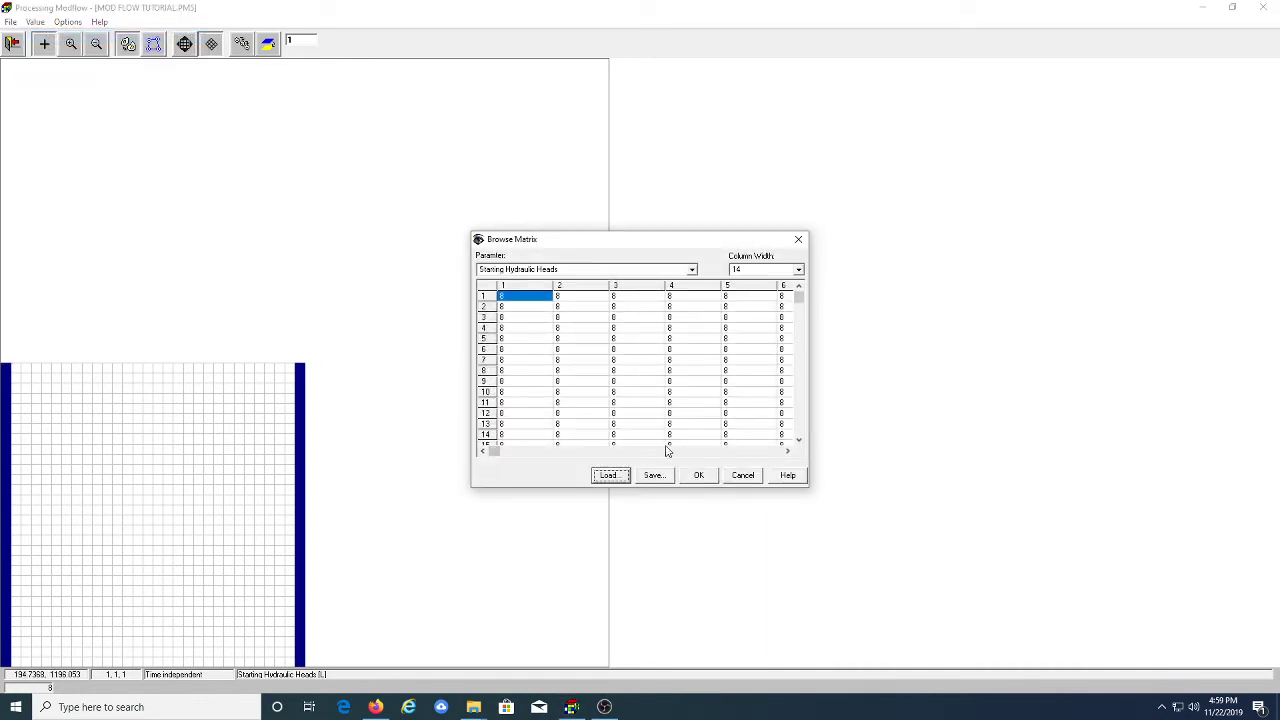
pyautogui.click(787, 451)
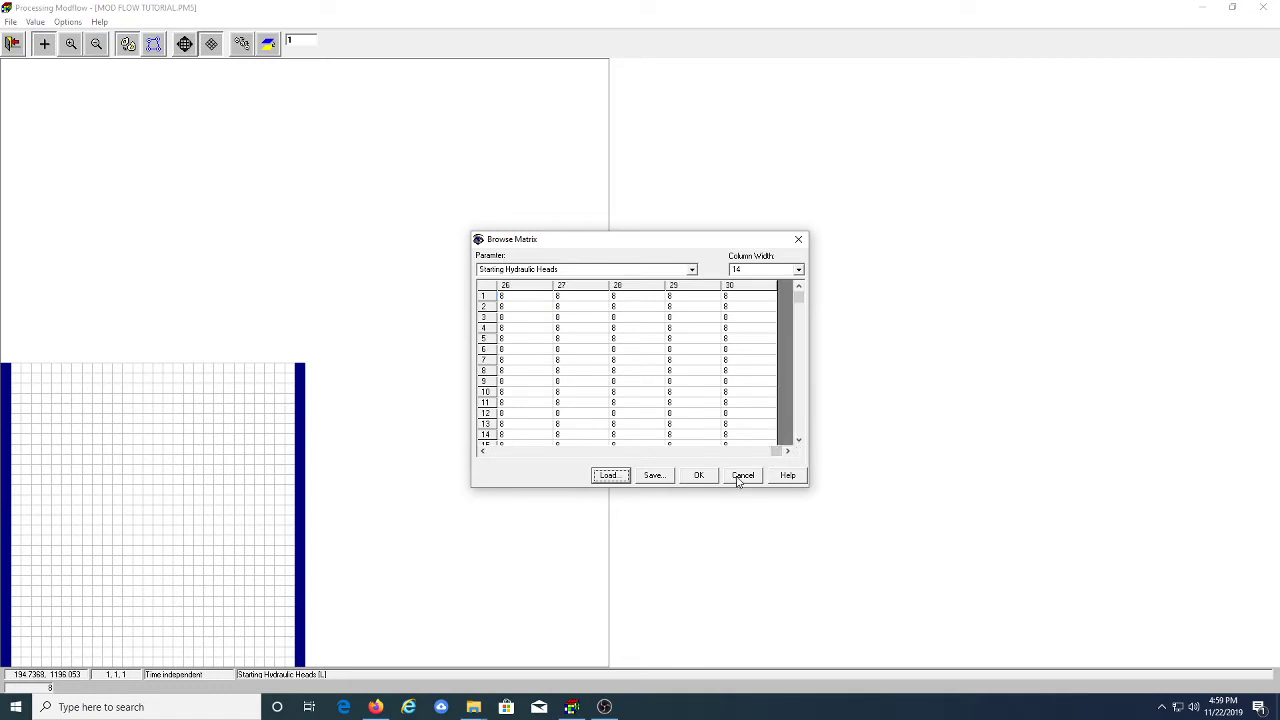
pyautogui.click(742, 476)
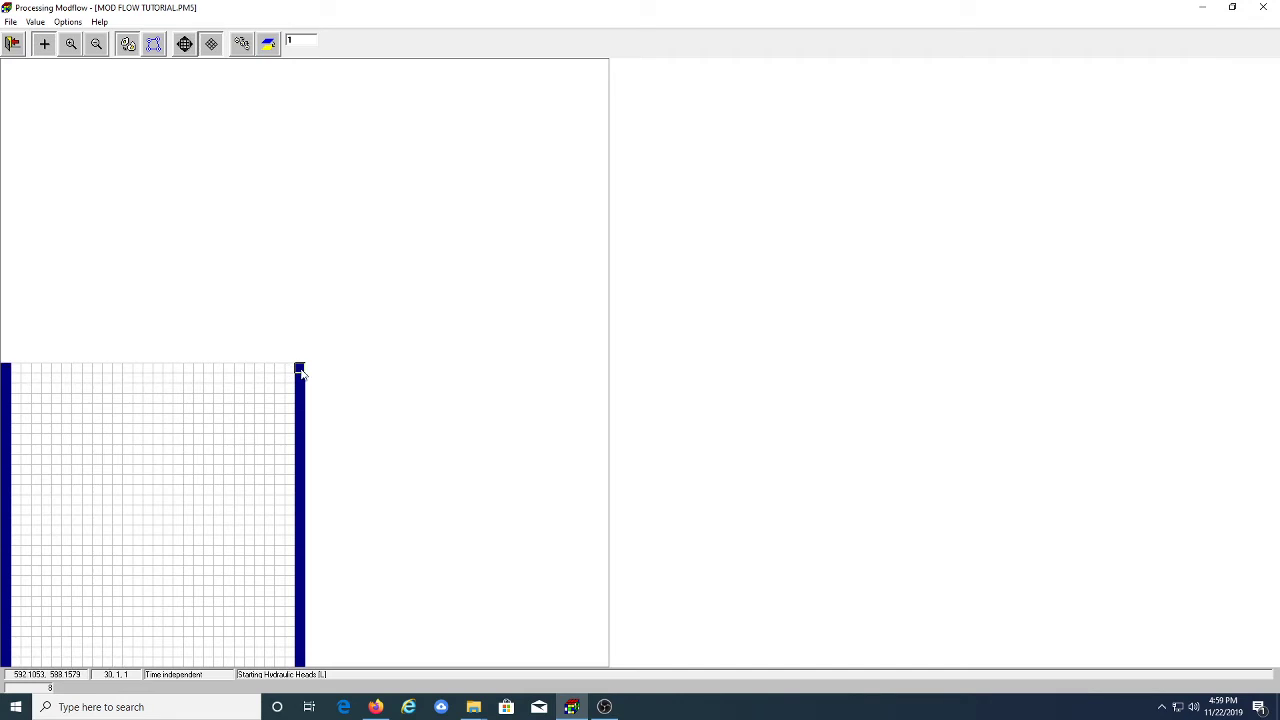
# Set the starting hydraulic head of layer 1's cell at column 1, row 1 to 9
pyautogui.click(4, 370)
pyautogui.rightClick(6, 374)
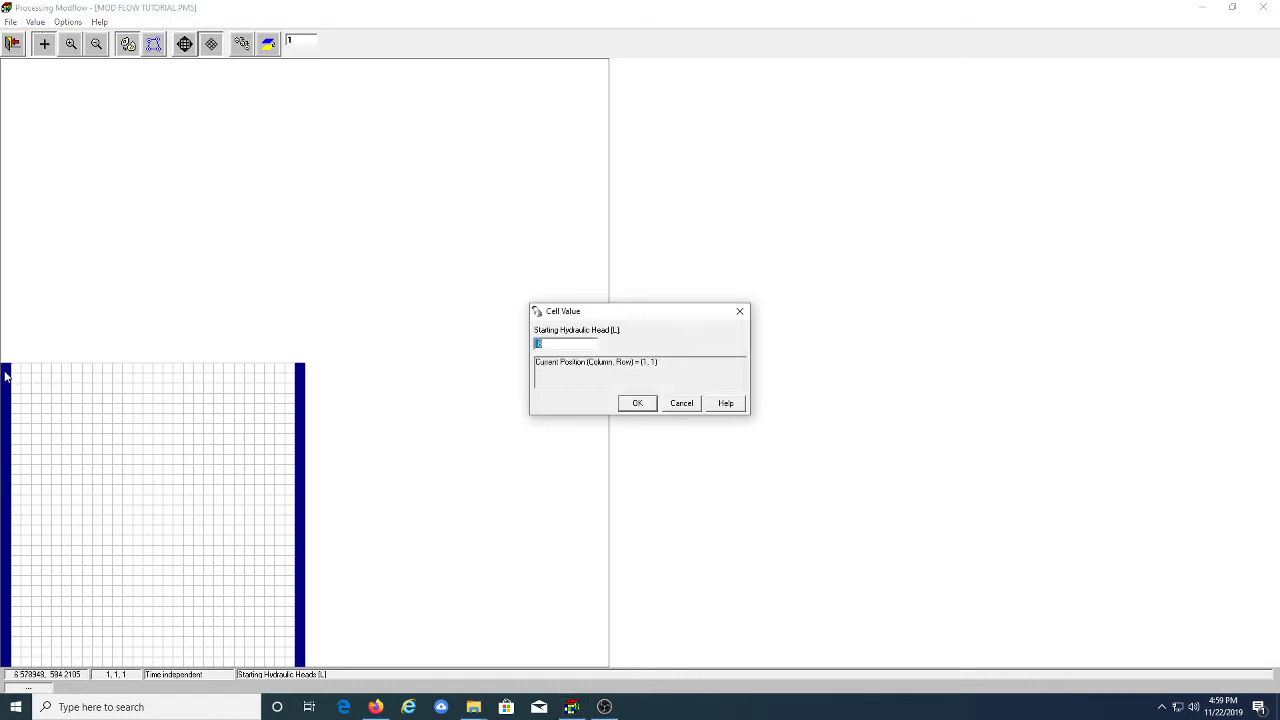
pyautogui.write('9')
pyautogui.click(637, 403)
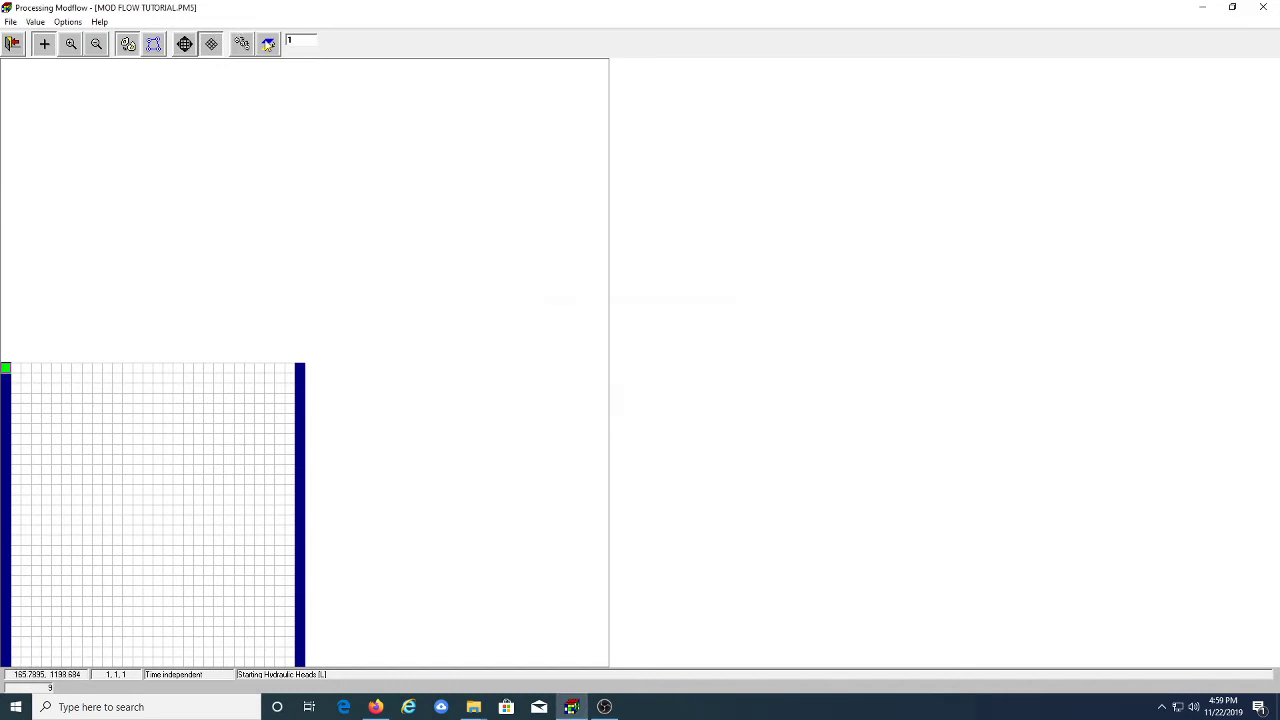
# Turn on duplication and copy the first cell's starting head down all of column 1 in layer 1
pyautogui.click(242, 44)
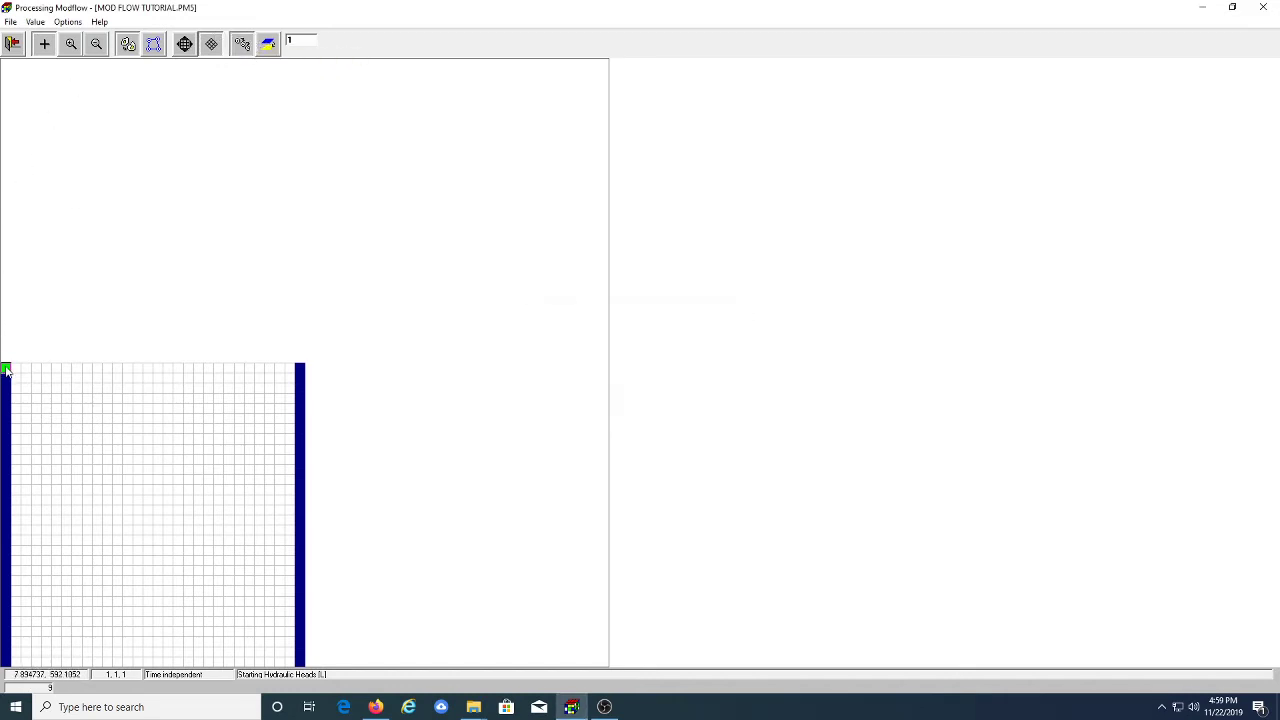
pyautogui.moveTo(6, 370); pyautogui.dragTo(3, 432)
pyautogui.moveTo(3, 515); pyautogui.dragTo(3, 485)
pyautogui.moveTo(3, 437)
pyautogui.mouseDown()
pyautogui.moveTo(3, 423)
pyautogui.moveTo(5, 662)
pyautogui.mouseUp()
pyautogui.click(3, 460)
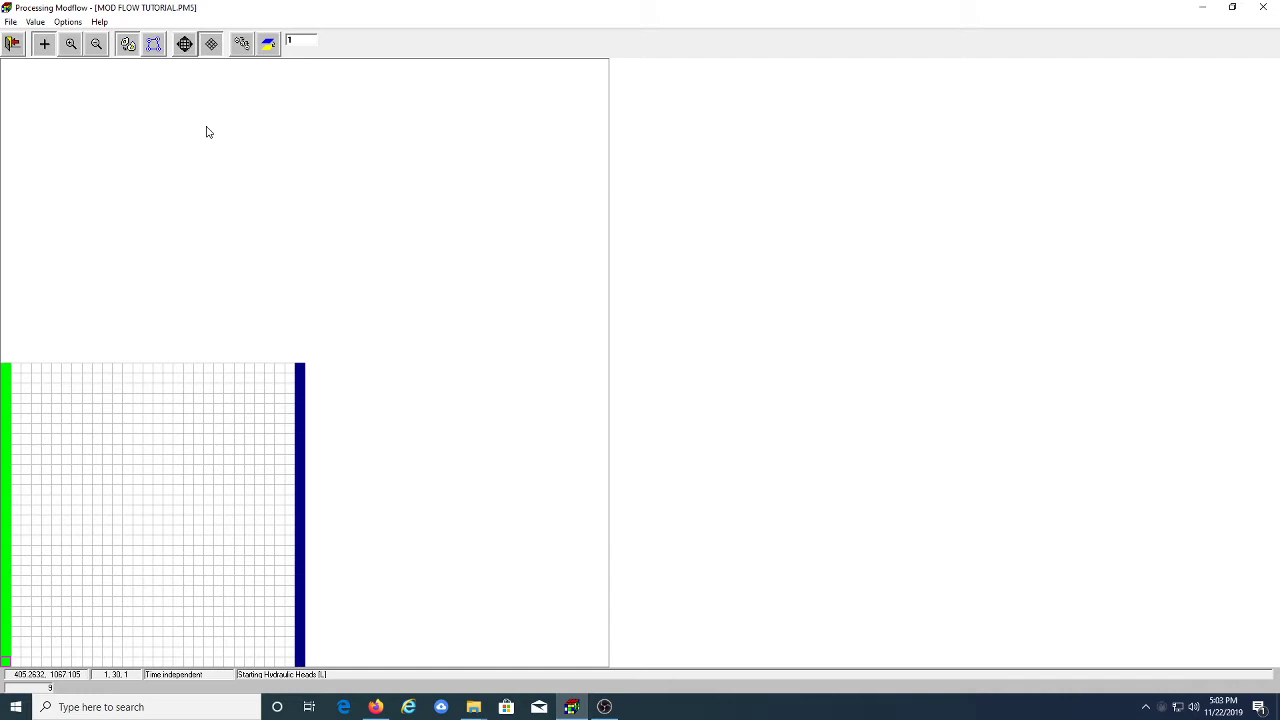
# Turn on layer copy and carry layer 1's starting heads over to layers 2 and 3
pyautogui.click(269, 44)
pyautogui.press('pagedown')
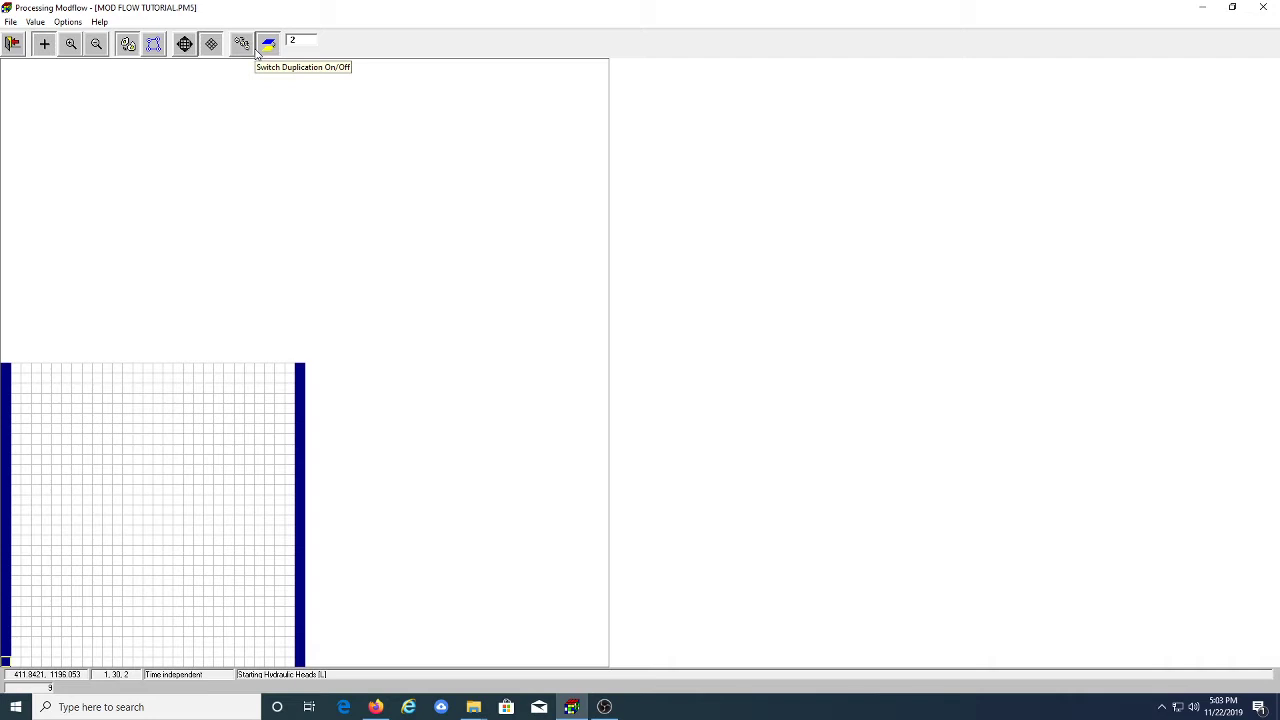
pyautogui.press('pagedown')
# Check the starting heads of boundary cells in layers 1 to 3 and exit the editor, saving the starting hydraulic heads
pyautogui.rightClick(4, 370)
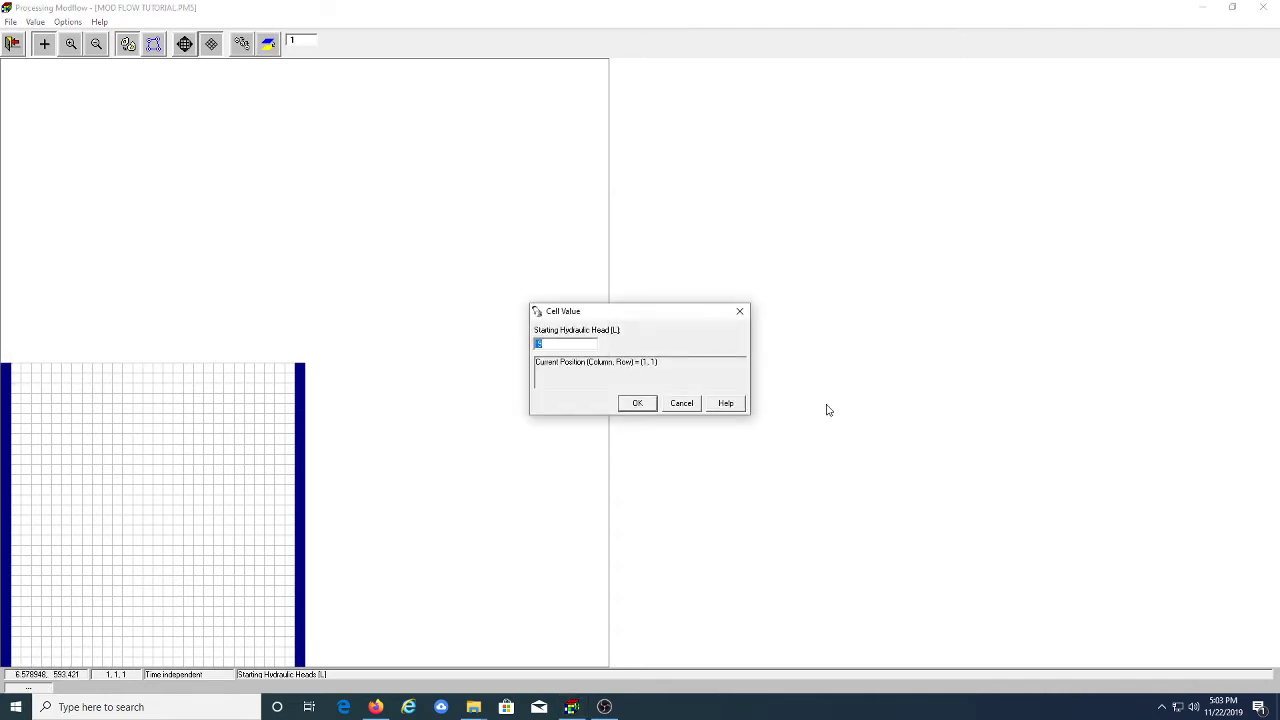
pyautogui.click(681, 406)
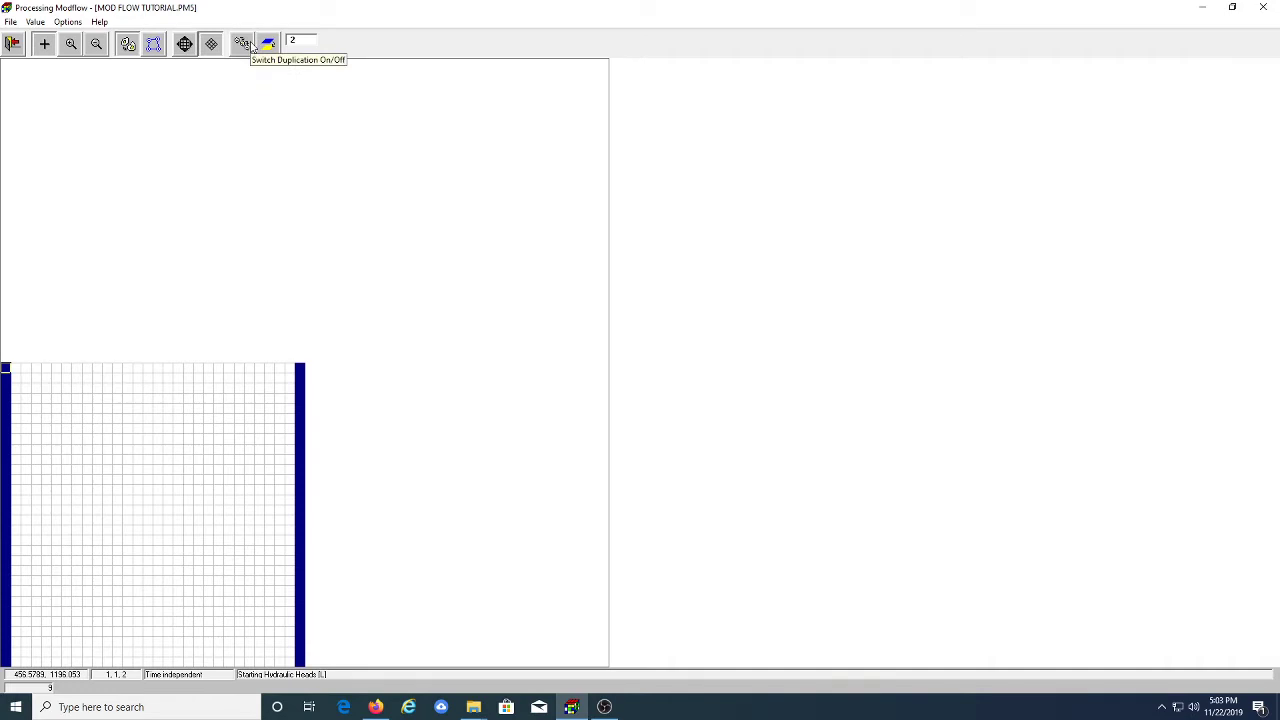
pyautogui.rightClick(6, 371)
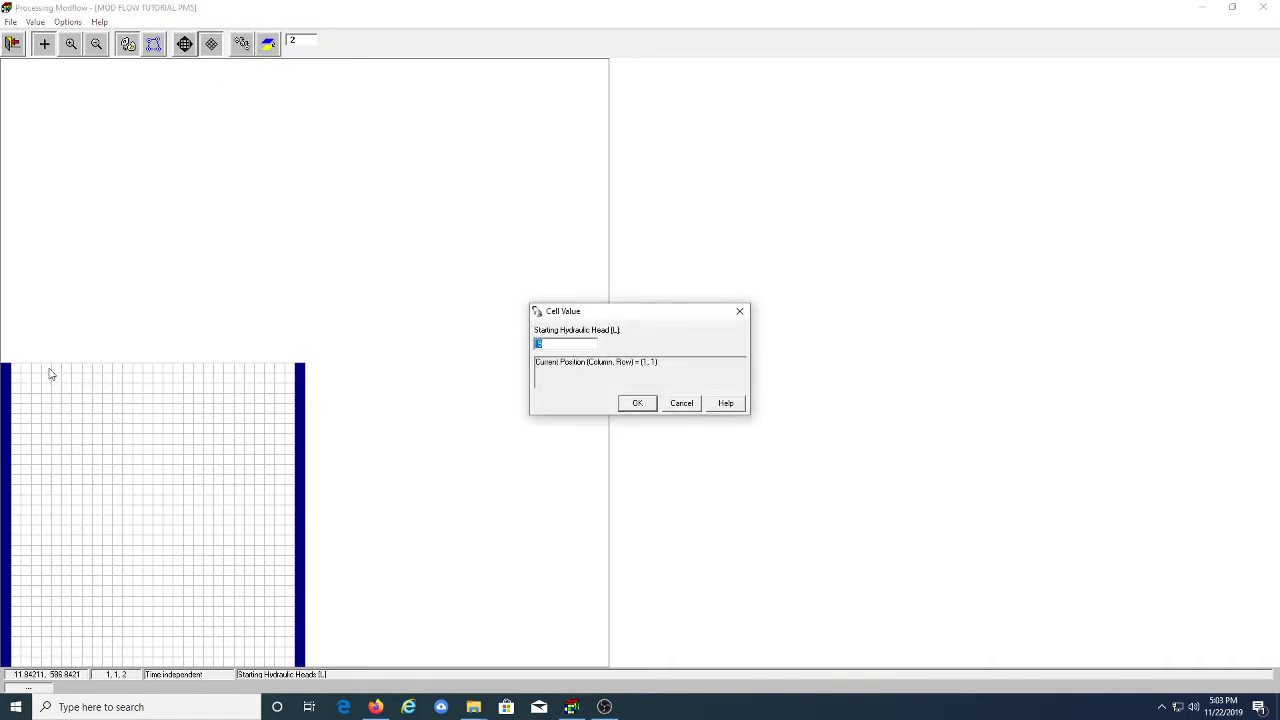
pyautogui.click(681, 404)
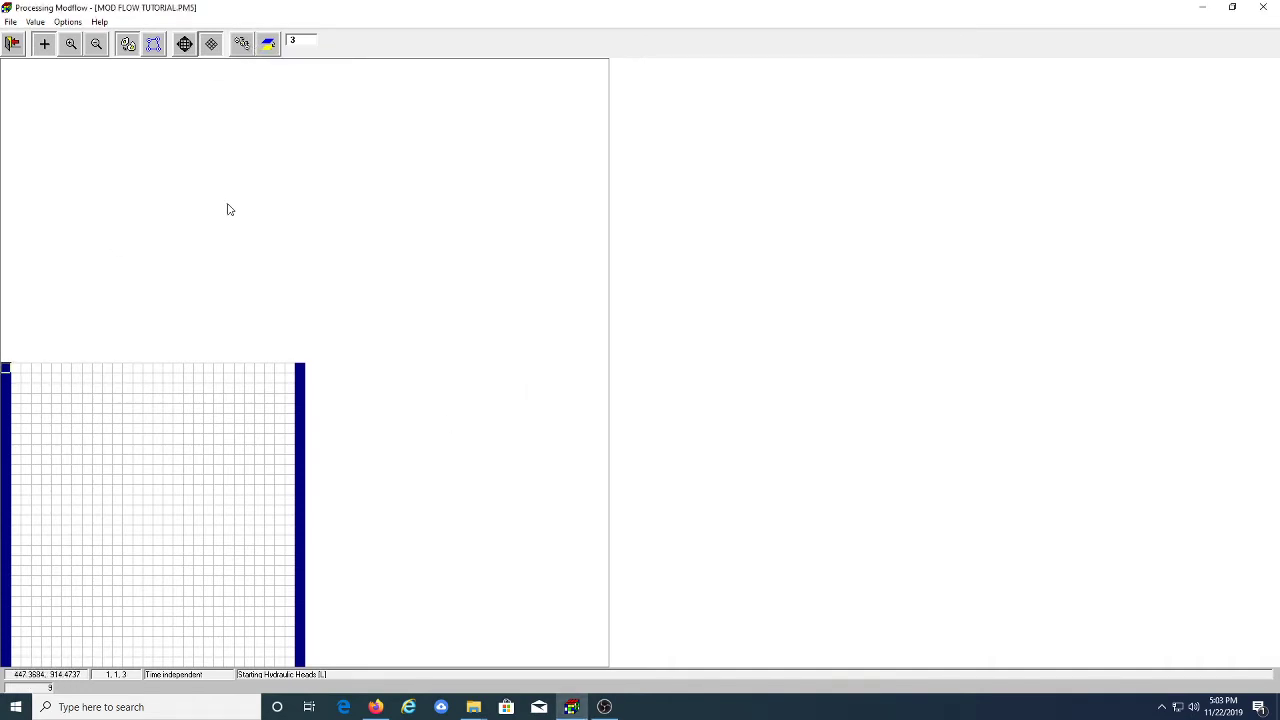
pyautogui.rightClick(6, 374)
pyautogui.click(681, 402)
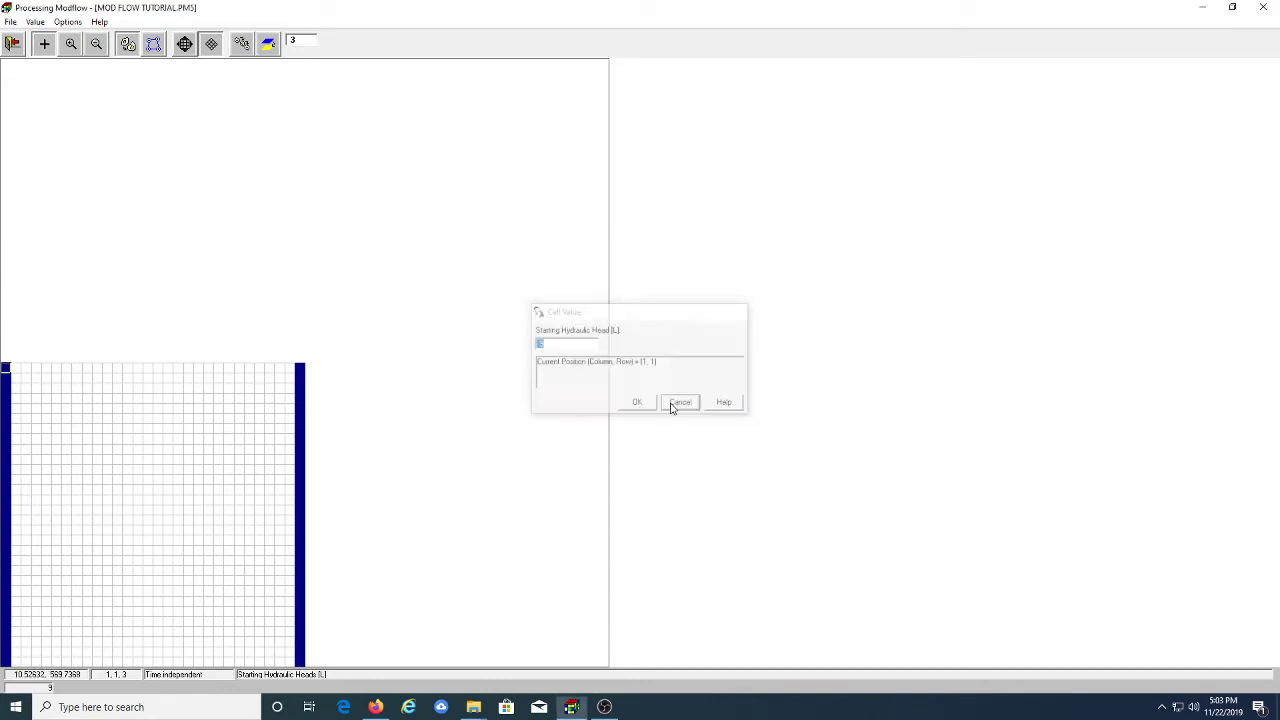
pyautogui.rightClick(303, 379)
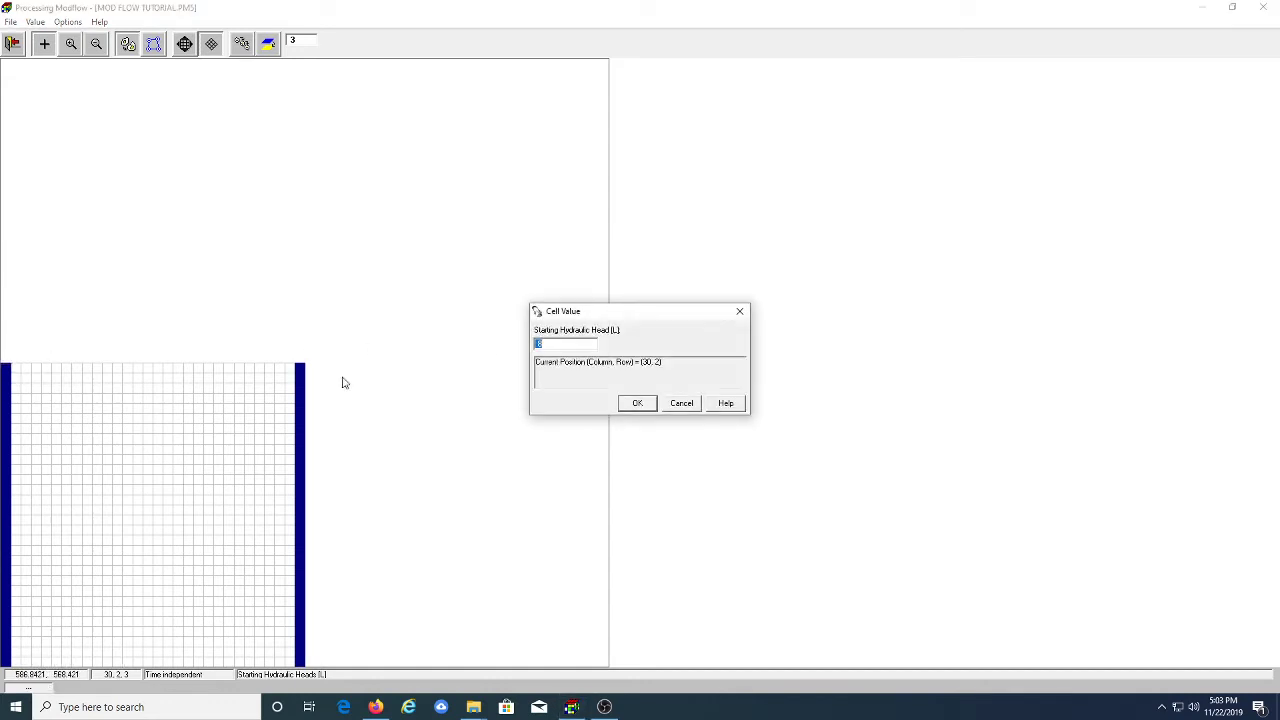
pyautogui.click(680, 403)
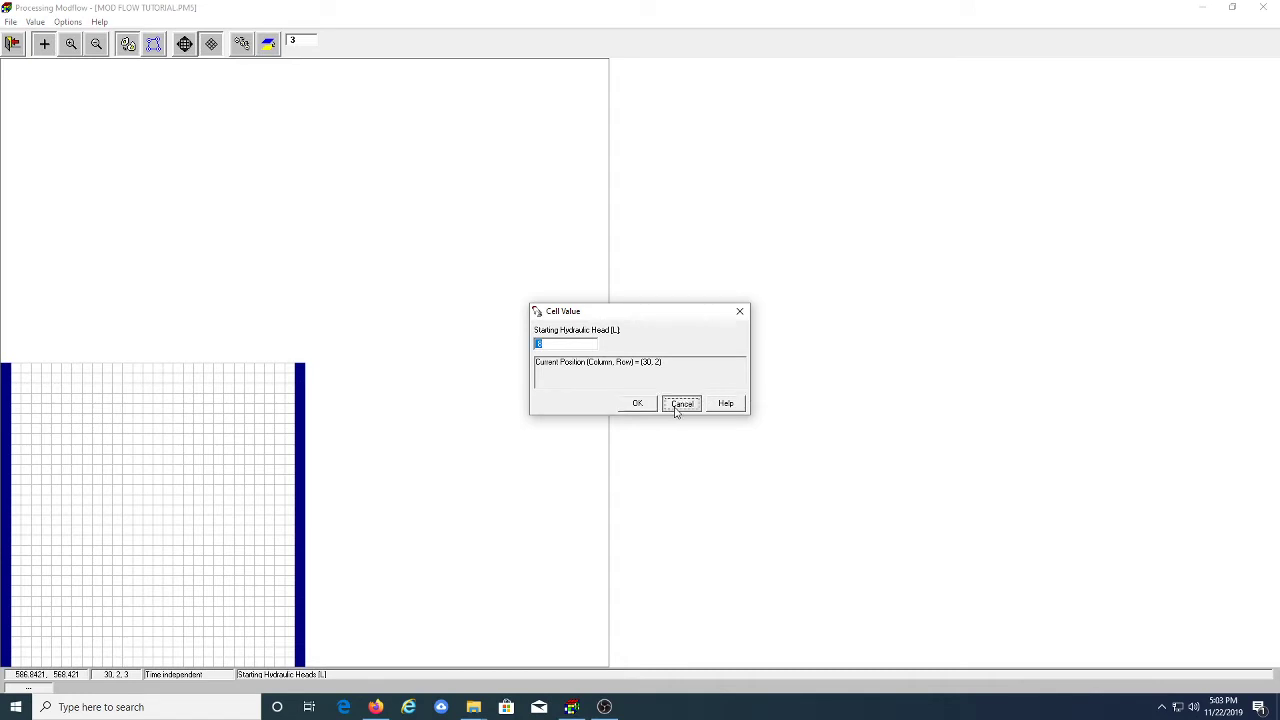
pyautogui.click(14, 44)
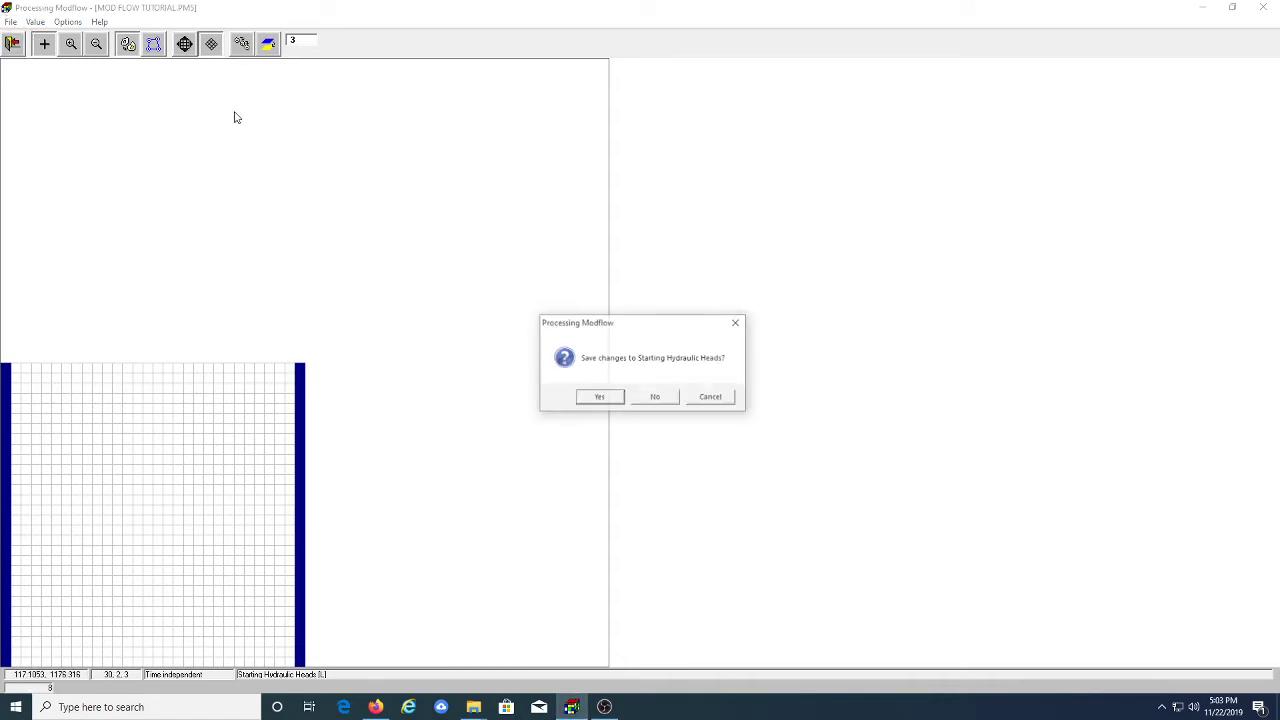
pyautogui.click(608, 403)
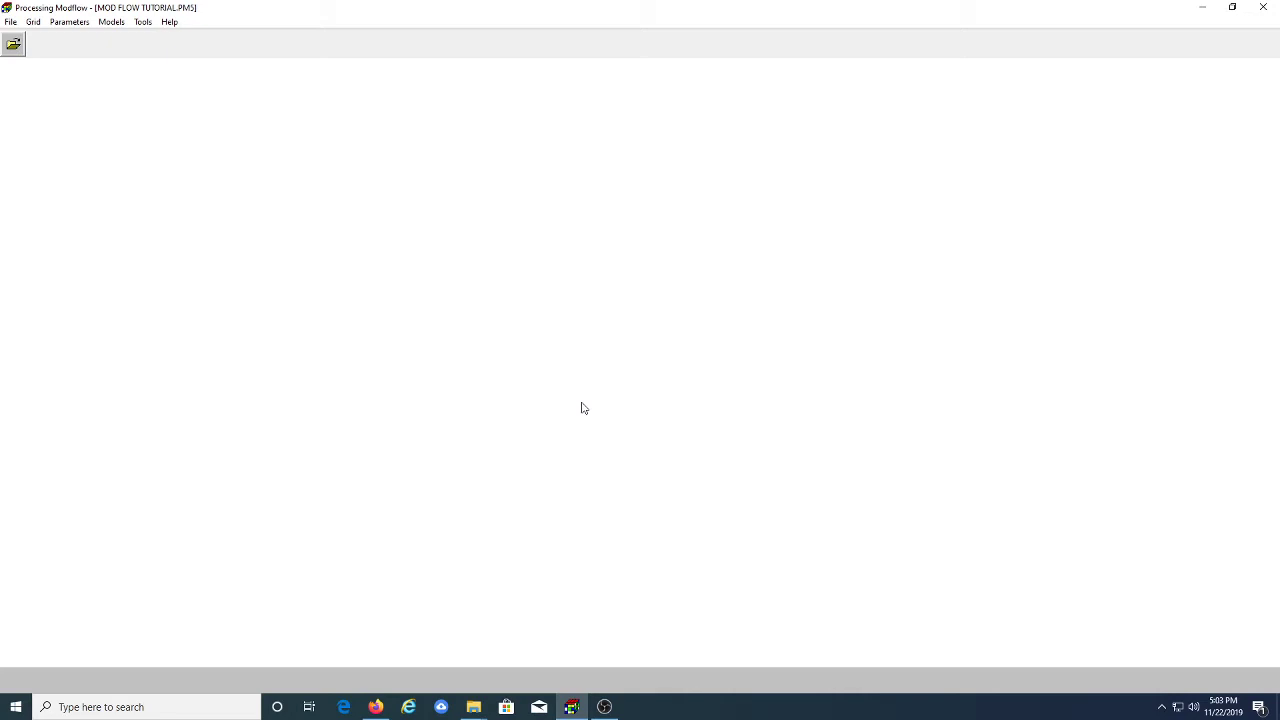
# Reopen the initial hydraulic heads and check the starting heads of several interior cells in layer 1
pyautogui.click(68, 22)
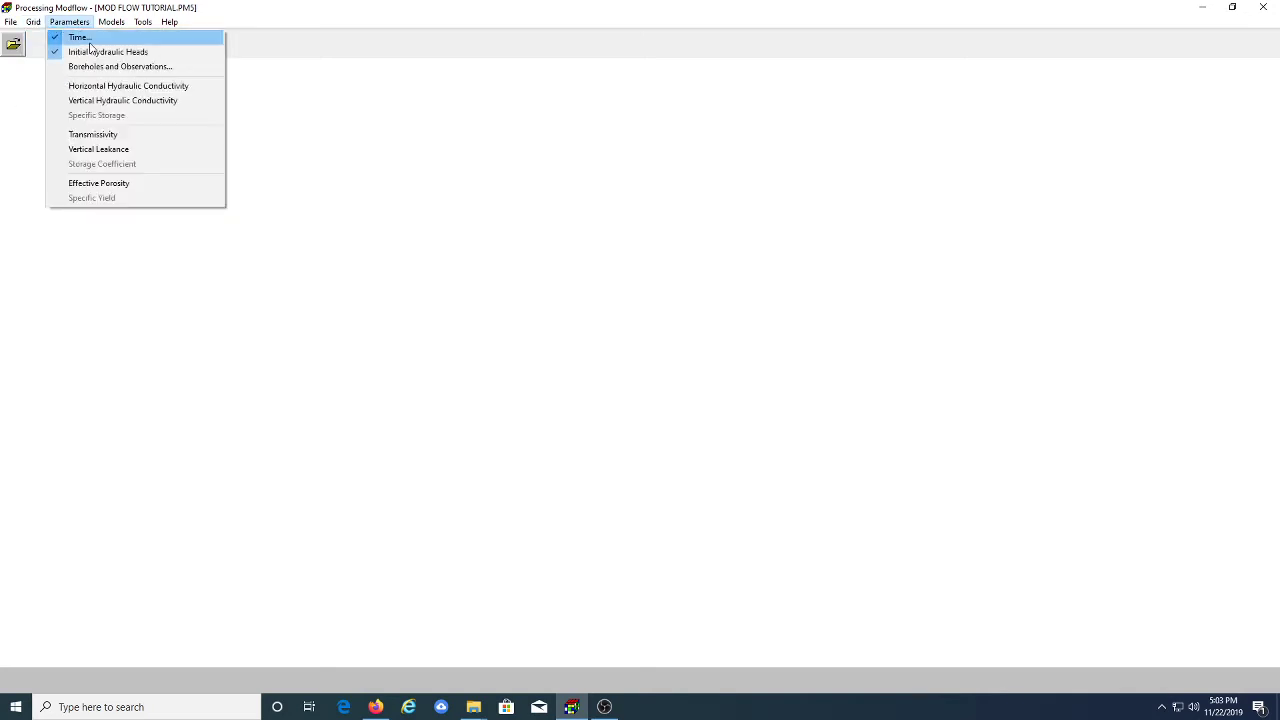
pyautogui.click(95, 51)
pyautogui.click(95, 440)
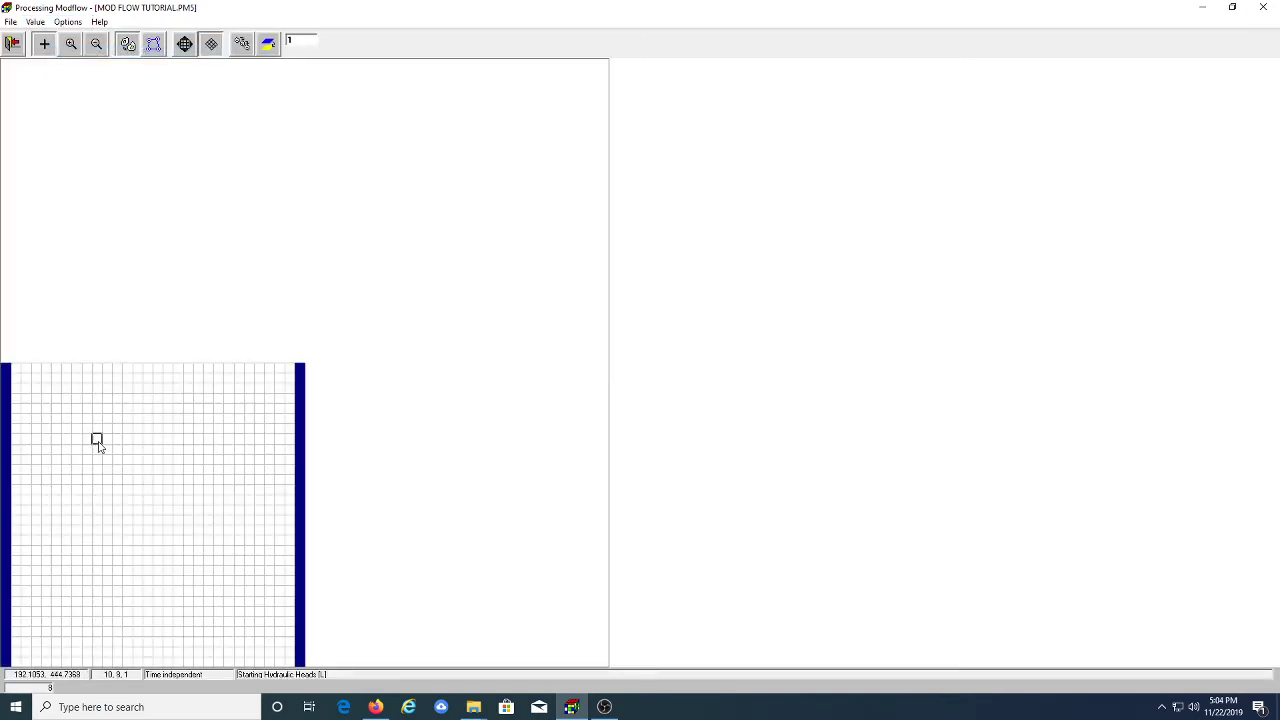
pyautogui.click(95, 440)
pyautogui.click(681, 405)
pyautogui.press('Return')
pyautogui.click(674, 408)
pyautogui.click(197, 477)
pyautogui.press('Return')
pyautogui.click(681, 403)
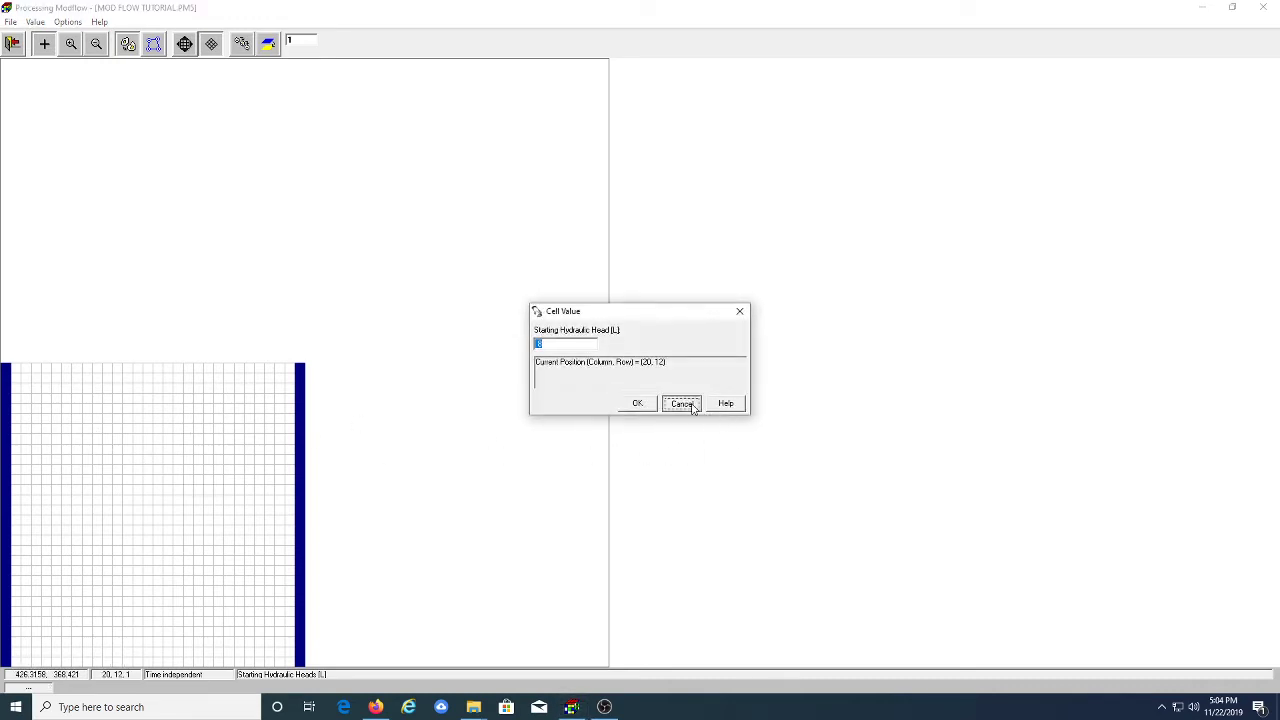
# Check the starting heads of several interior cells in layer 2 without changing them
pyautogui.click(281, 37)
pyautogui.press('Return')
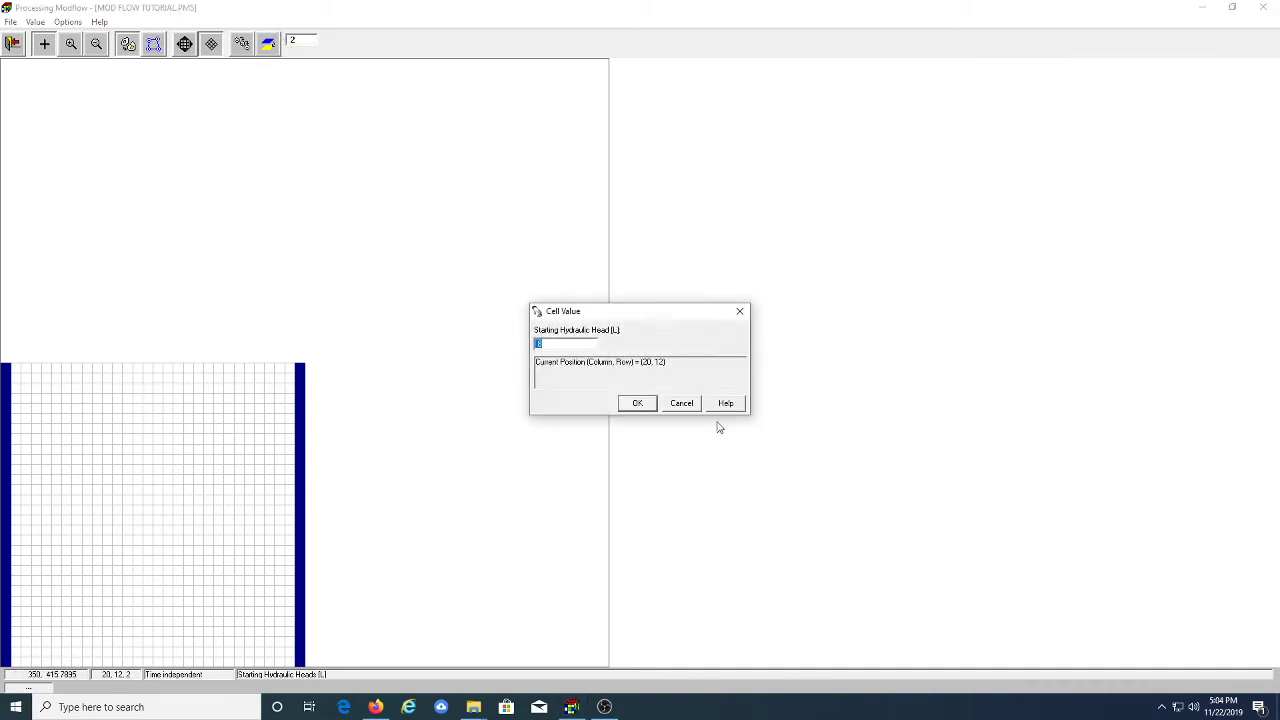
pyautogui.click(697, 403)
pyautogui.press('Return')
pyautogui.click(681, 403)
pyautogui.press('Return')
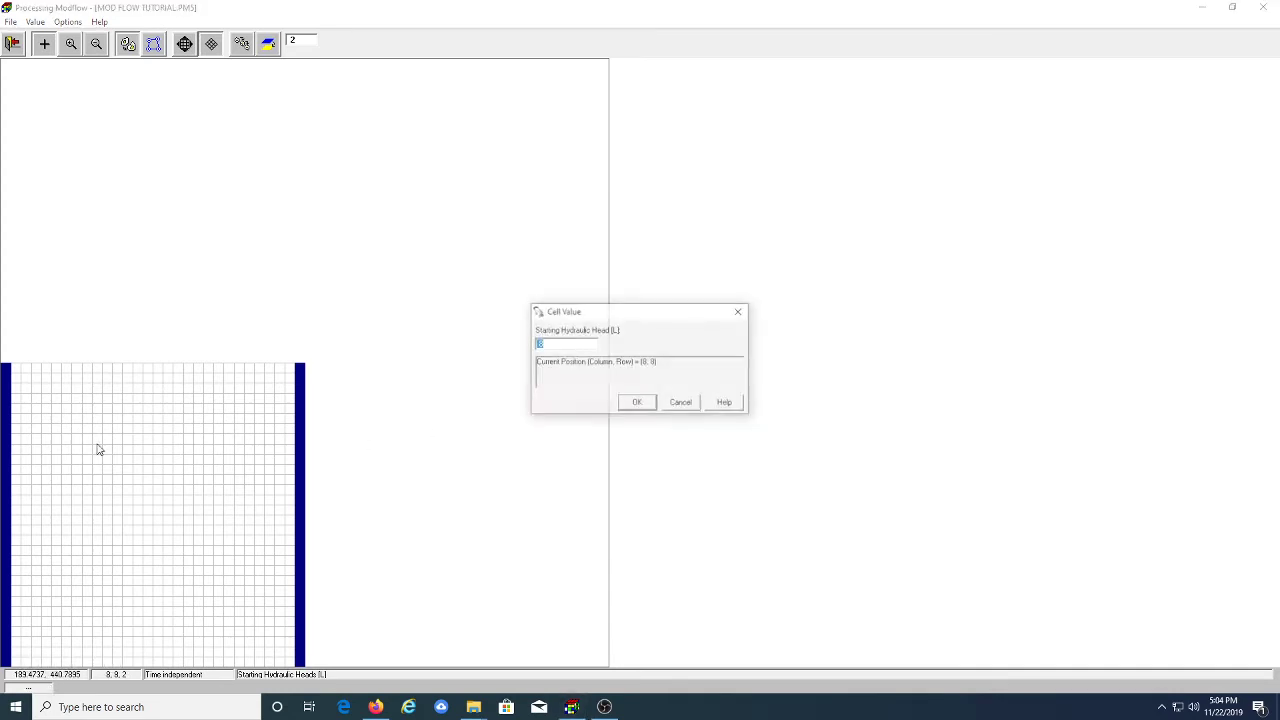
pyautogui.click(680, 403)
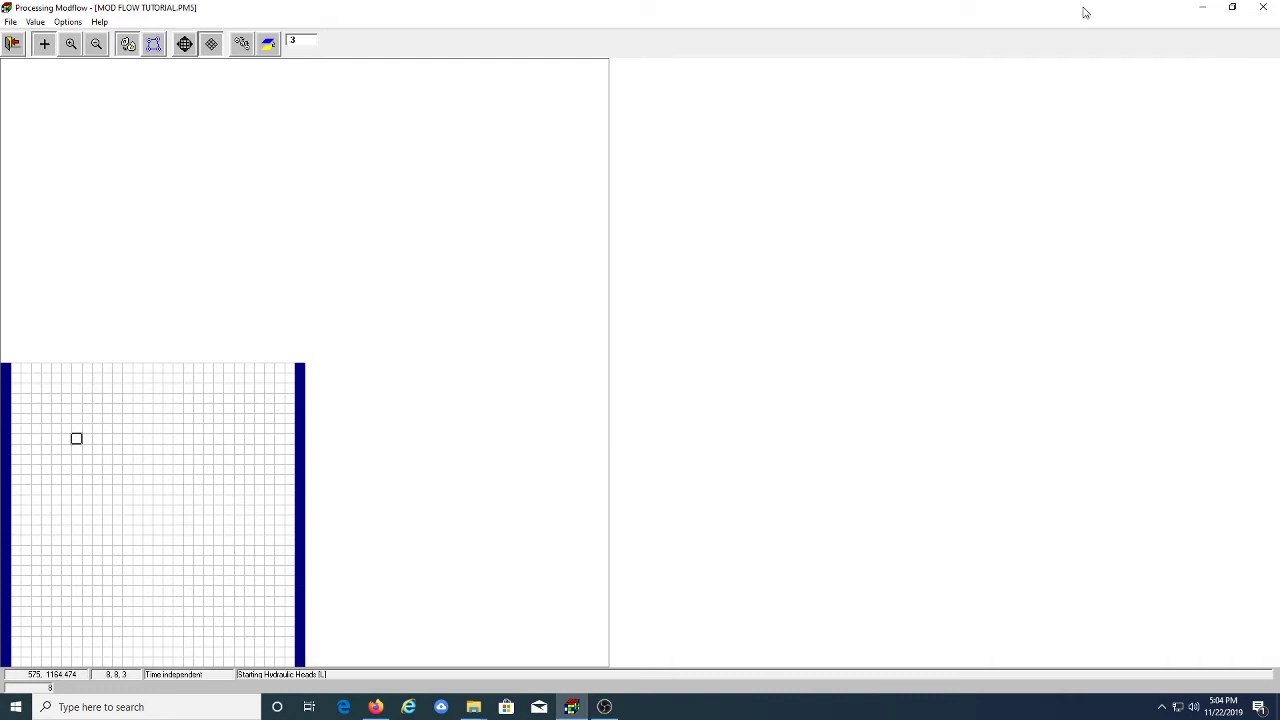
# Check the starting head of layer 3's cell at column 19, row 8 and exit the starting hydraulic heads editor
pyautogui.rightClick(195, 443)
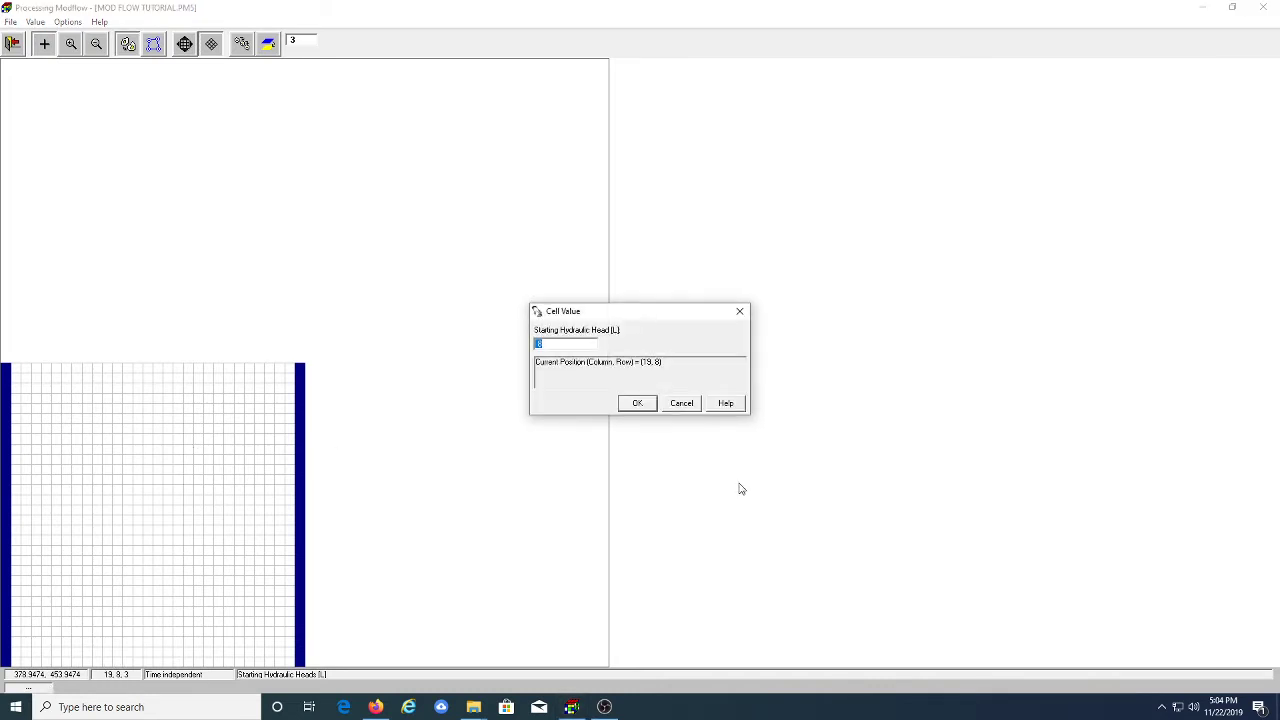
pyautogui.click(681, 403)
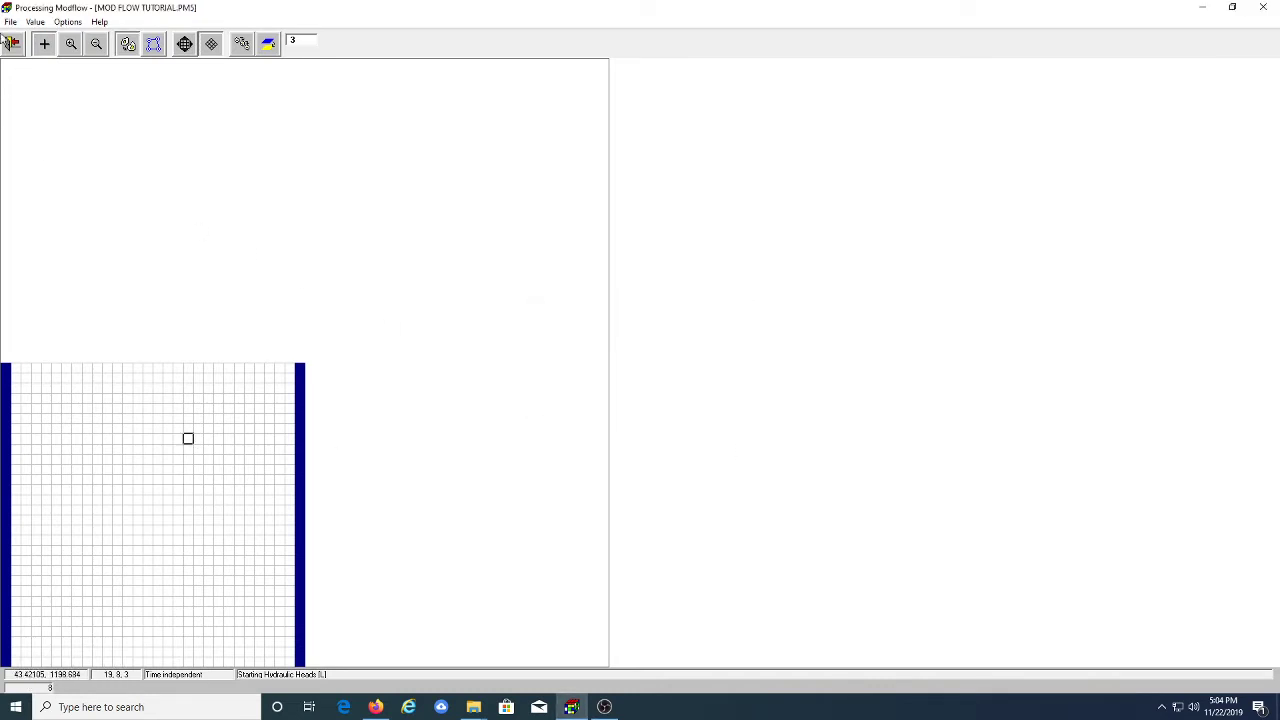
pyautogui.click(8, 43)
pyautogui.click(606, 401)
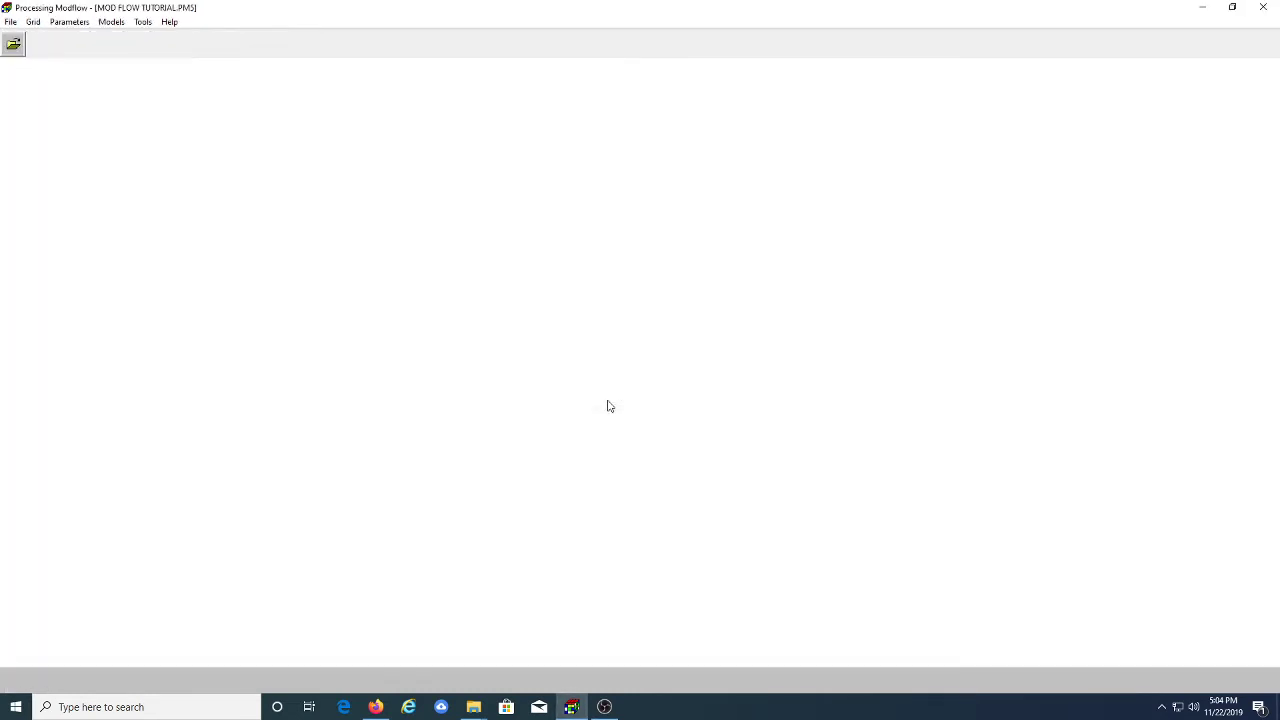
pyautogui.click(66, 22)
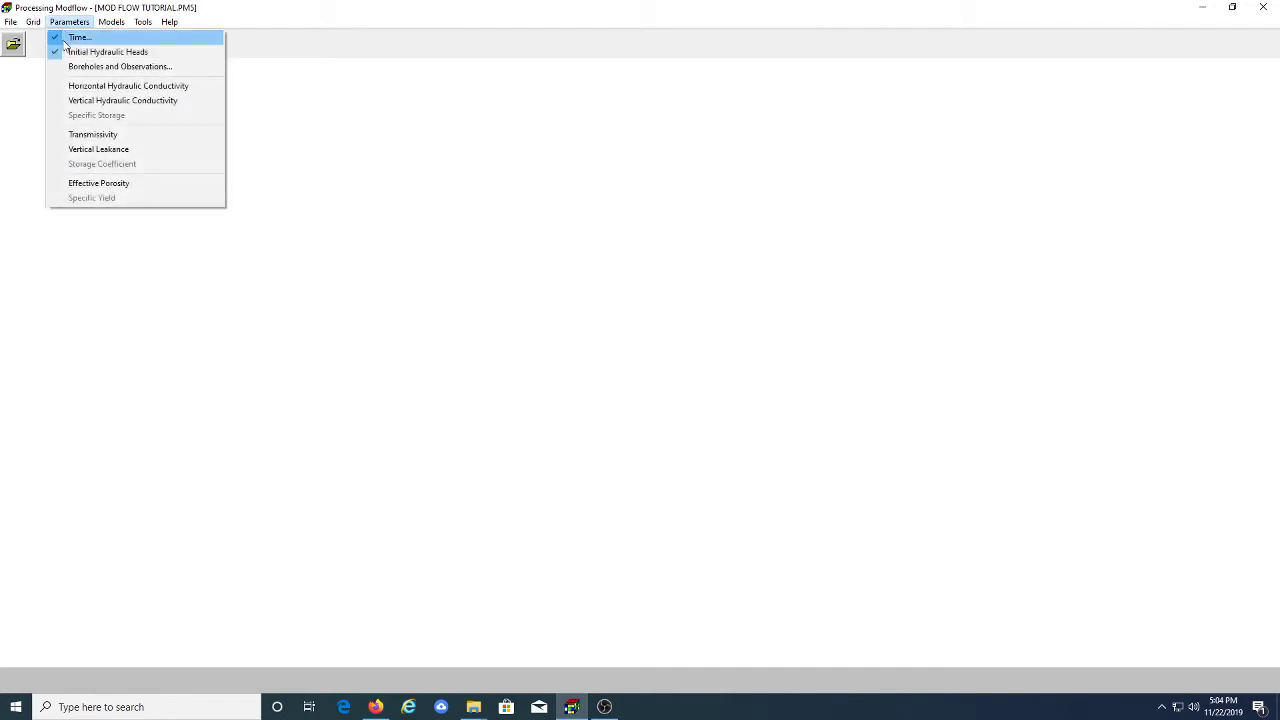
pyautogui.moveTo(111, 22)
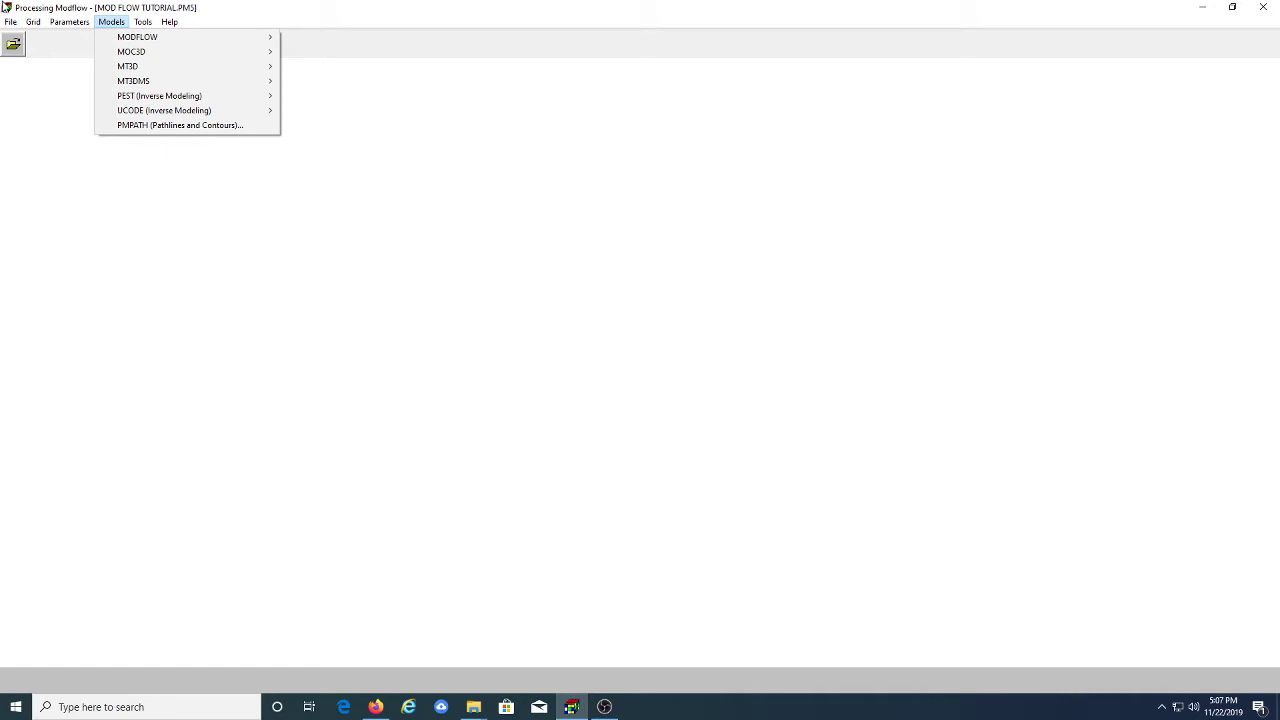
pyautogui.click(69, 21)
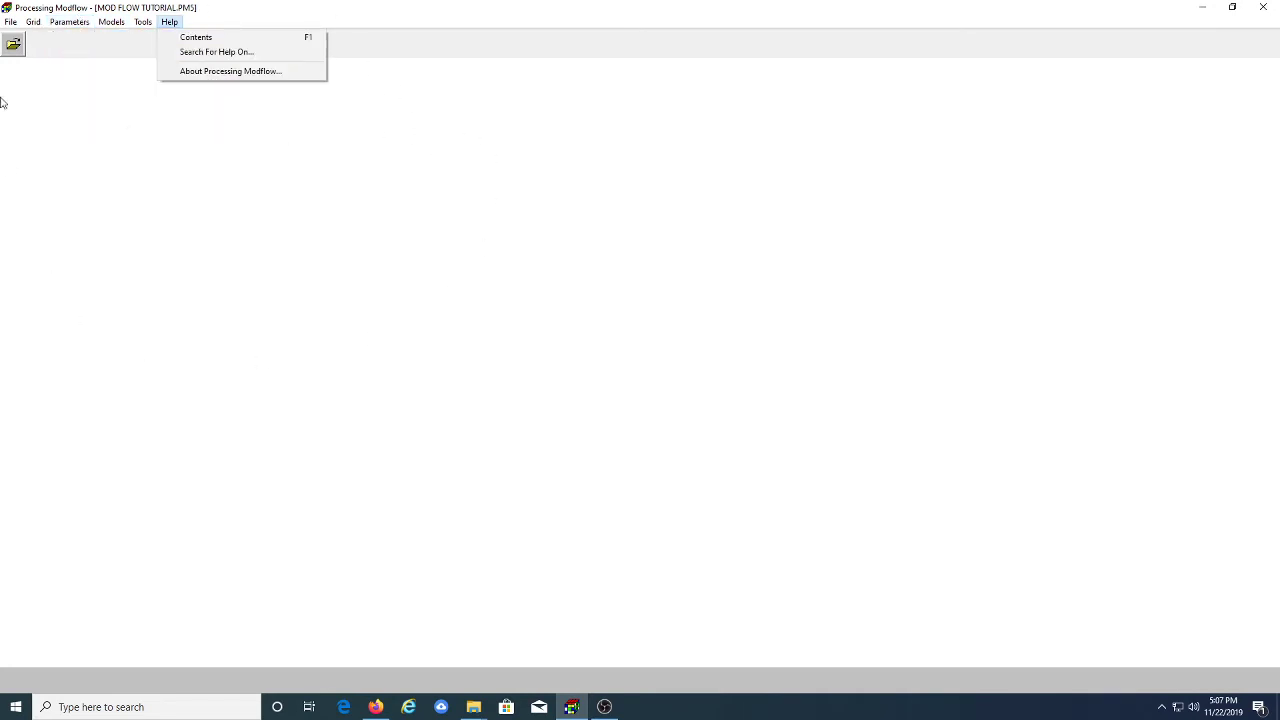
# Open the horizontal hydraulic conductivity data and reset all cells of layer 1 to 0.0001
pyautogui.moveTo(112, 25)
pyautogui.moveTo(66, 32)
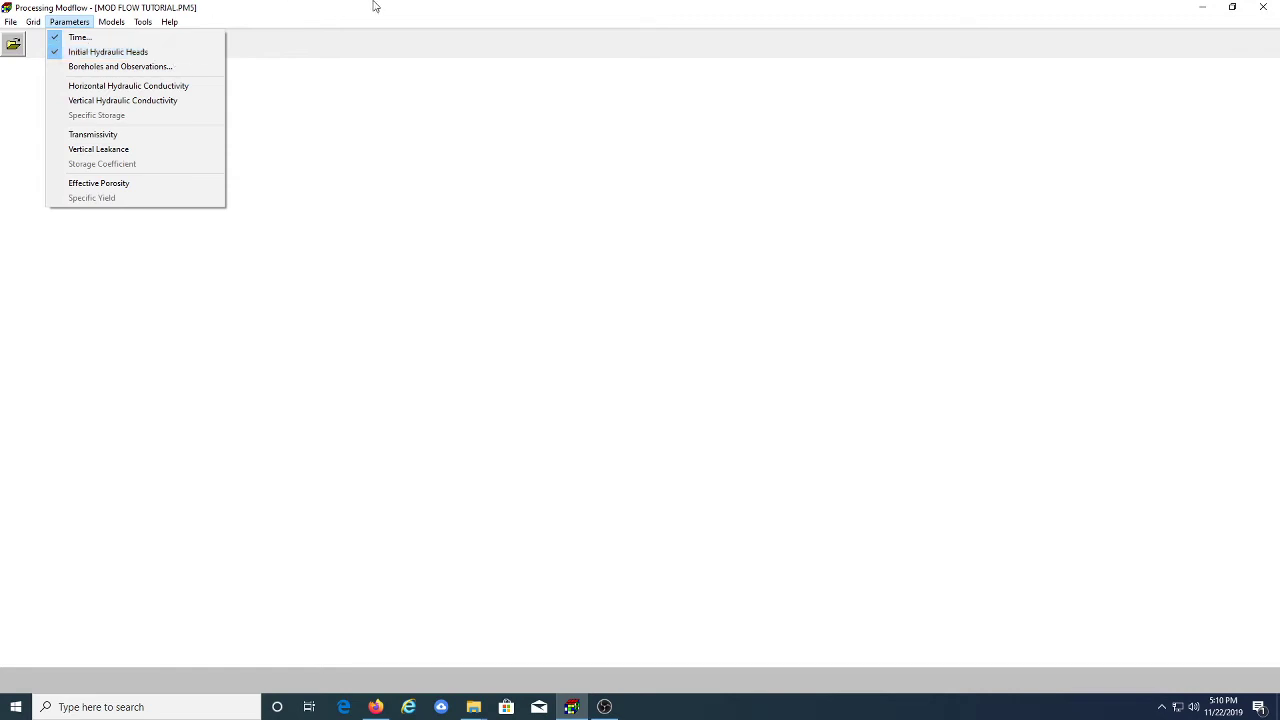
pyautogui.click(157, 91)
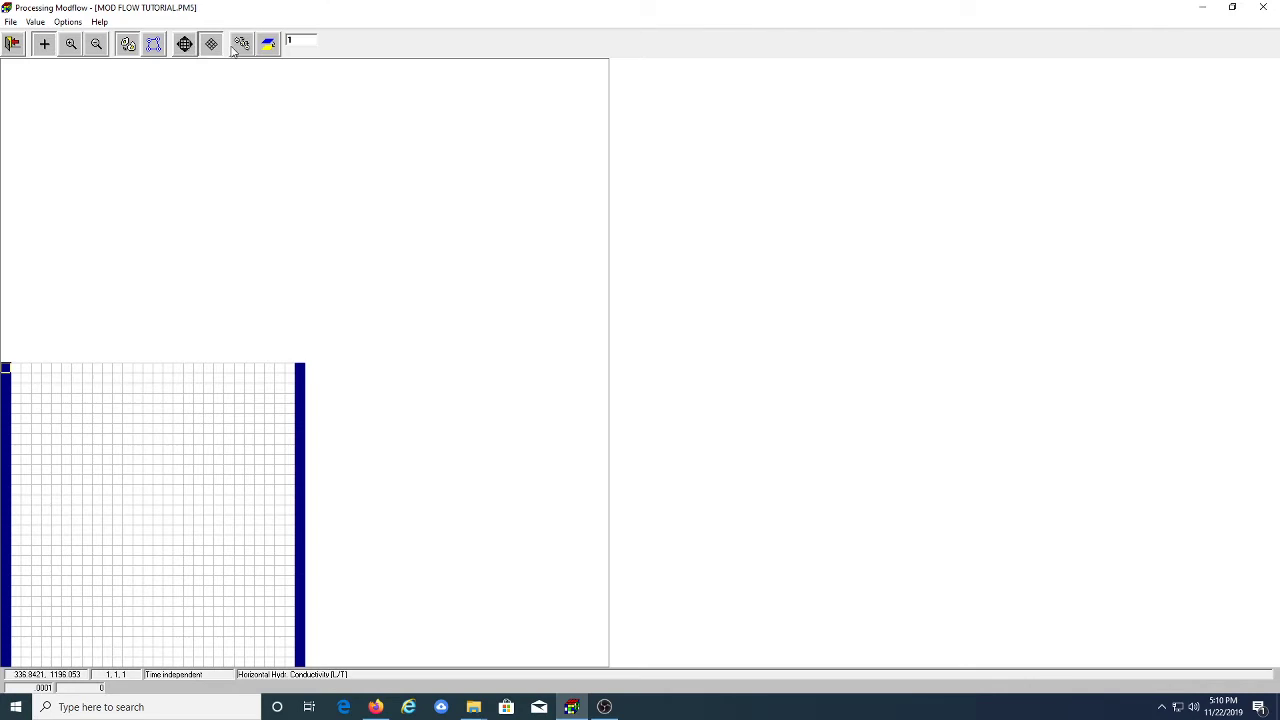
pyautogui.click(31, 22)
pyautogui.moveTo(60, 23)
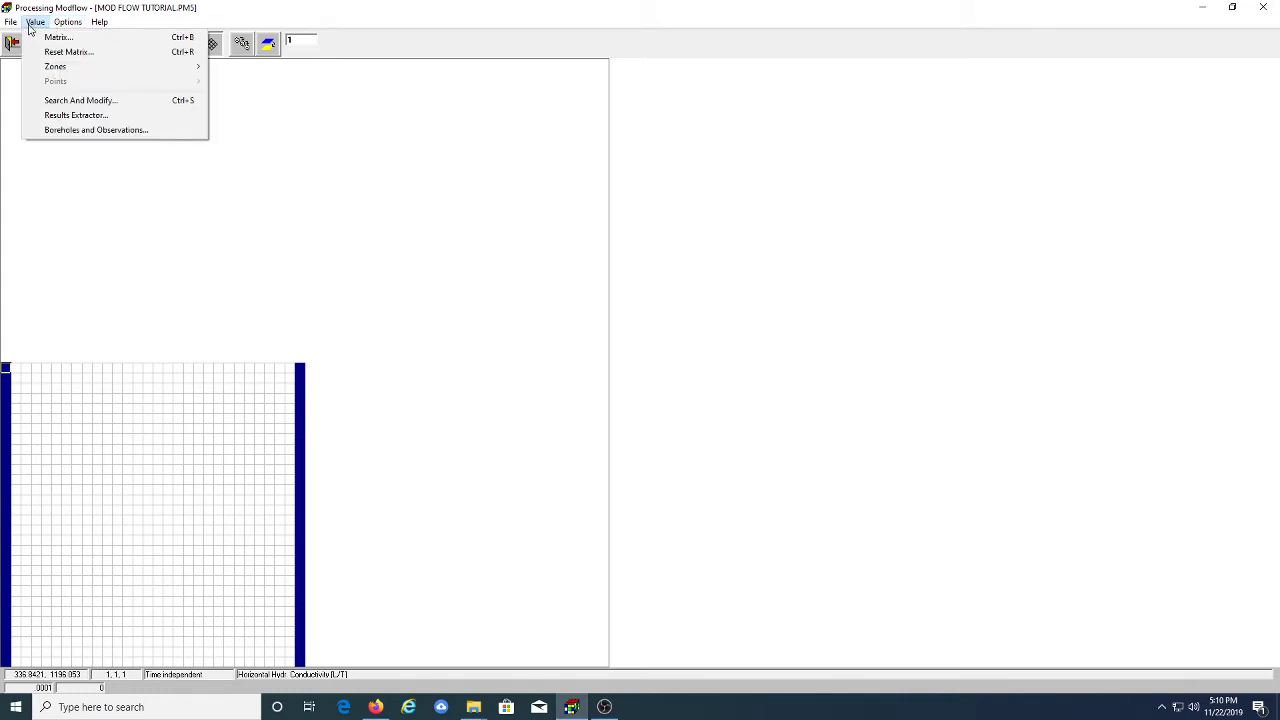
pyautogui.click(45, 52)
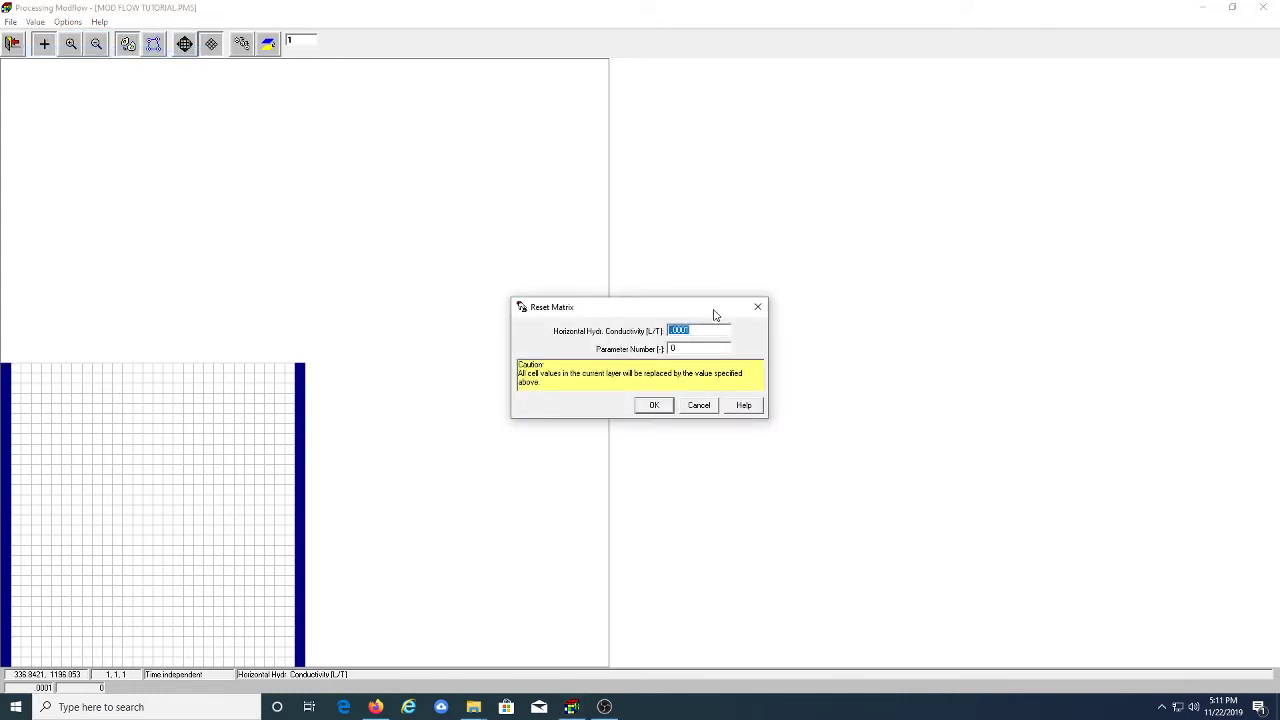
pyautogui.click(655, 405)
# Reset the horizontal hydraulic conductivity of all layer 2 cells to 0
pyautogui.press('pagedown')
pyautogui.click(35, 22)
pyautogui.click(60, 52)
pyautogui.write('0')
pyautogui.click(656, 406)
# Check layer 3's horizontal hydraulic conductivity matrix and cancel out of resetting its values
pyautogui.press('pagedown')
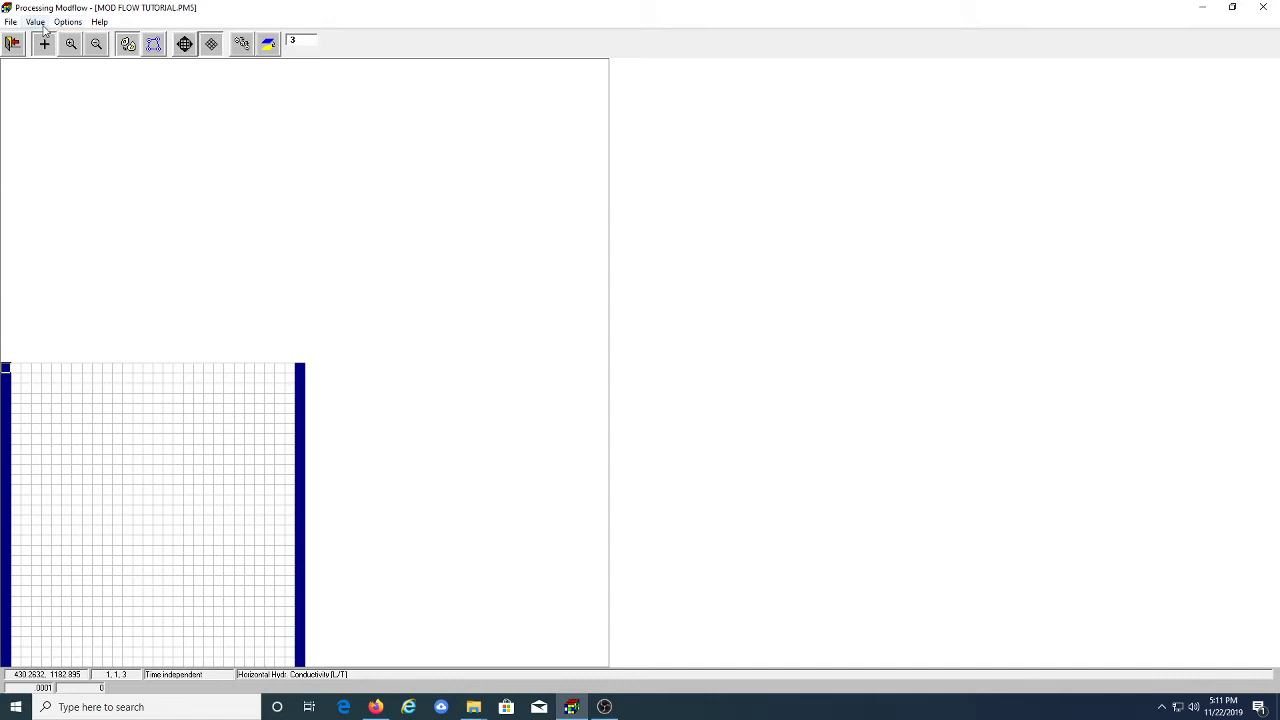
pyautogui.click(35, 21)
pyautogui.moveTo(69, 20)
pyautogui.click(312, 88)
pyautogui.press('pageup')
pyautogui.click(34, 22)
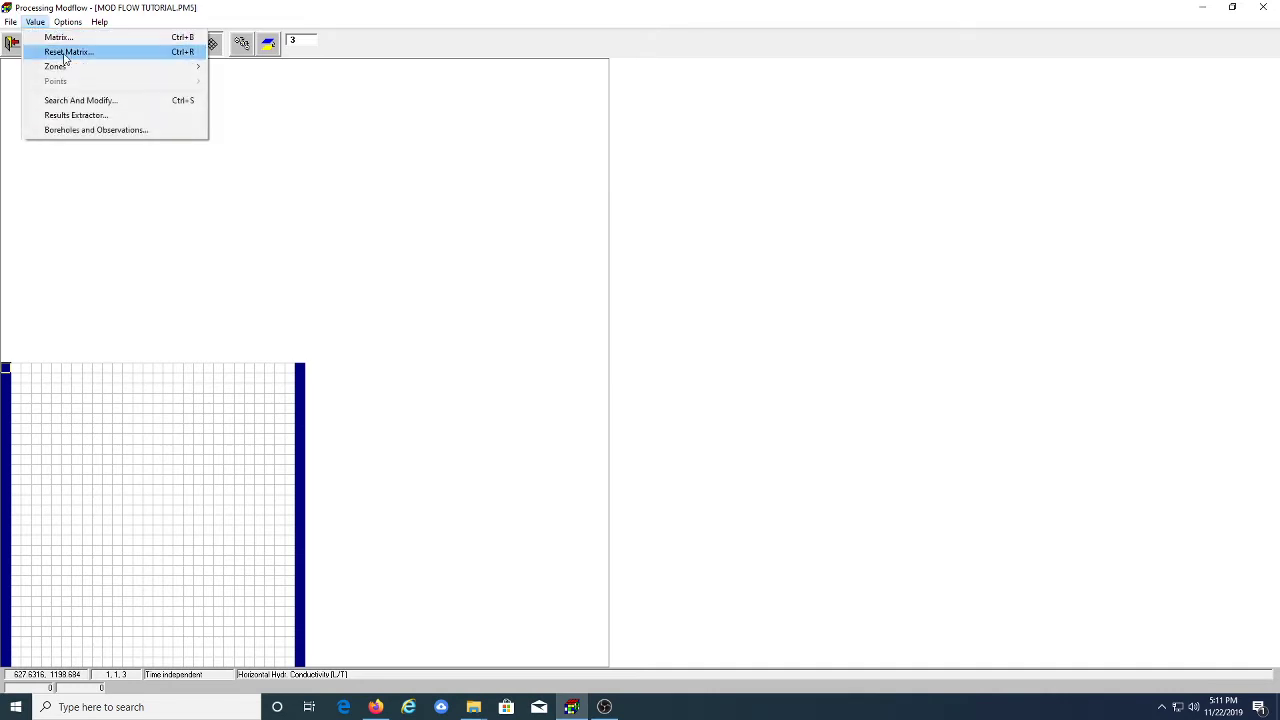
pyautogui.click(60, 50)
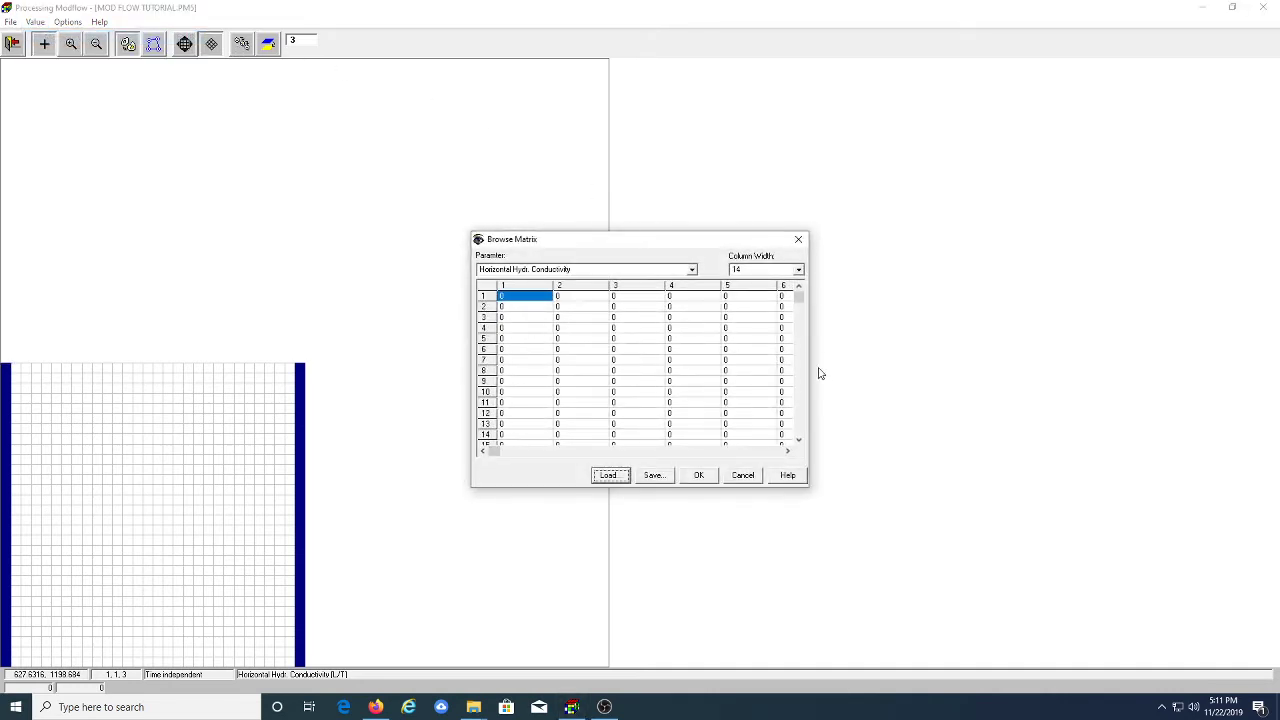
pyautogui.click(798, 239)
pyautogui.click(34, 22)
pyautogui.click(58, 51)
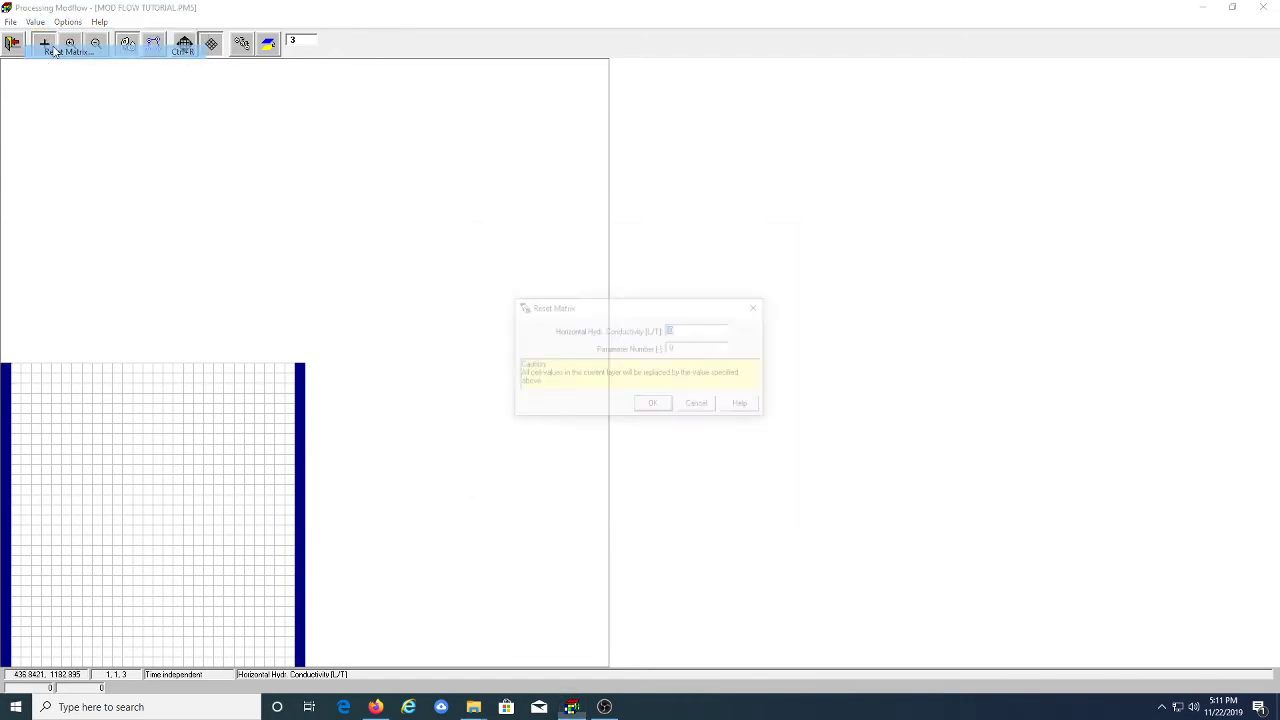
pyautogui.click(712, 406)
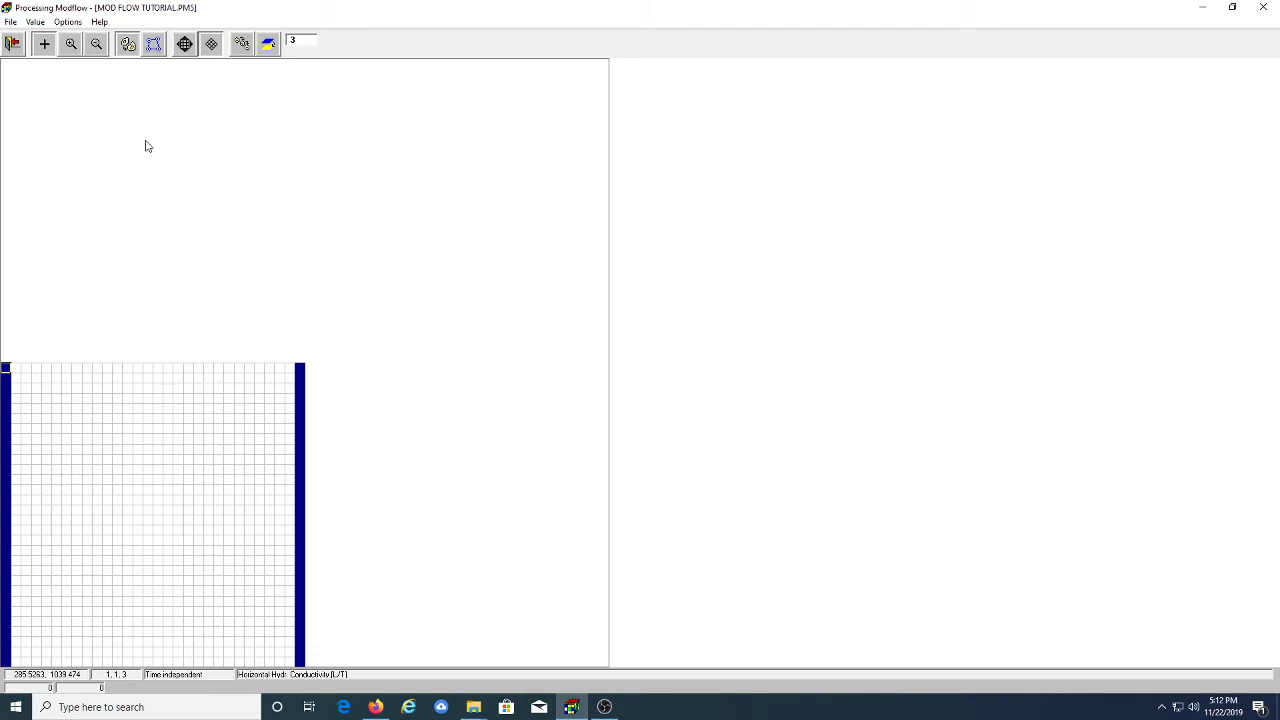
# Check the horizontal hydraulic conductivity matrices of layers 3, 2 and 1 in turn
pyautogui.click(35, 22)
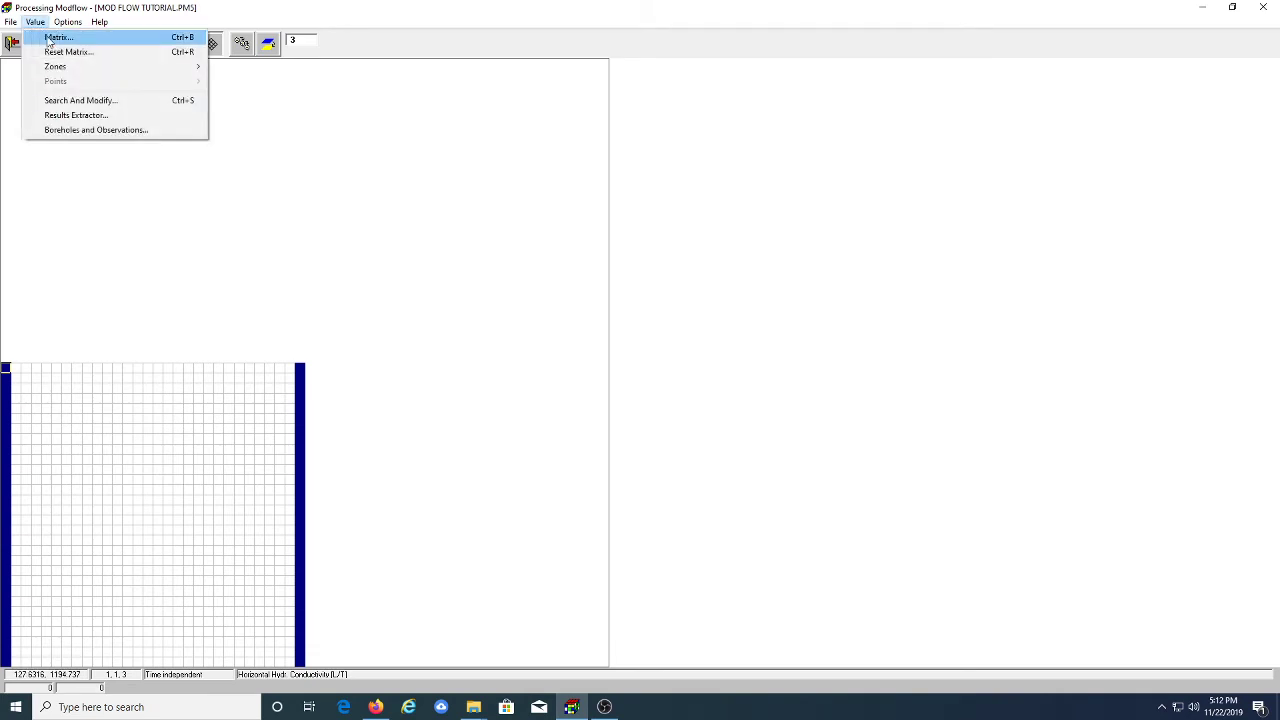
pyautogui.click(58, 37)
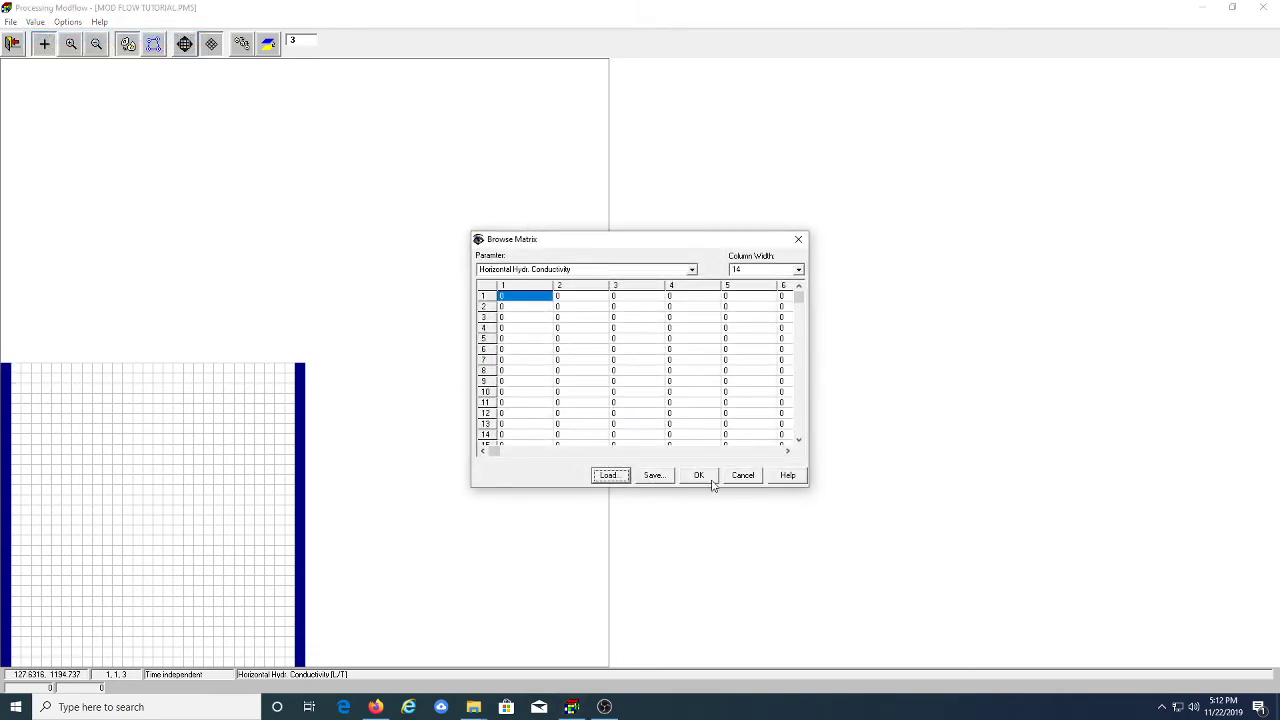
pyautogui.click(702, 476)
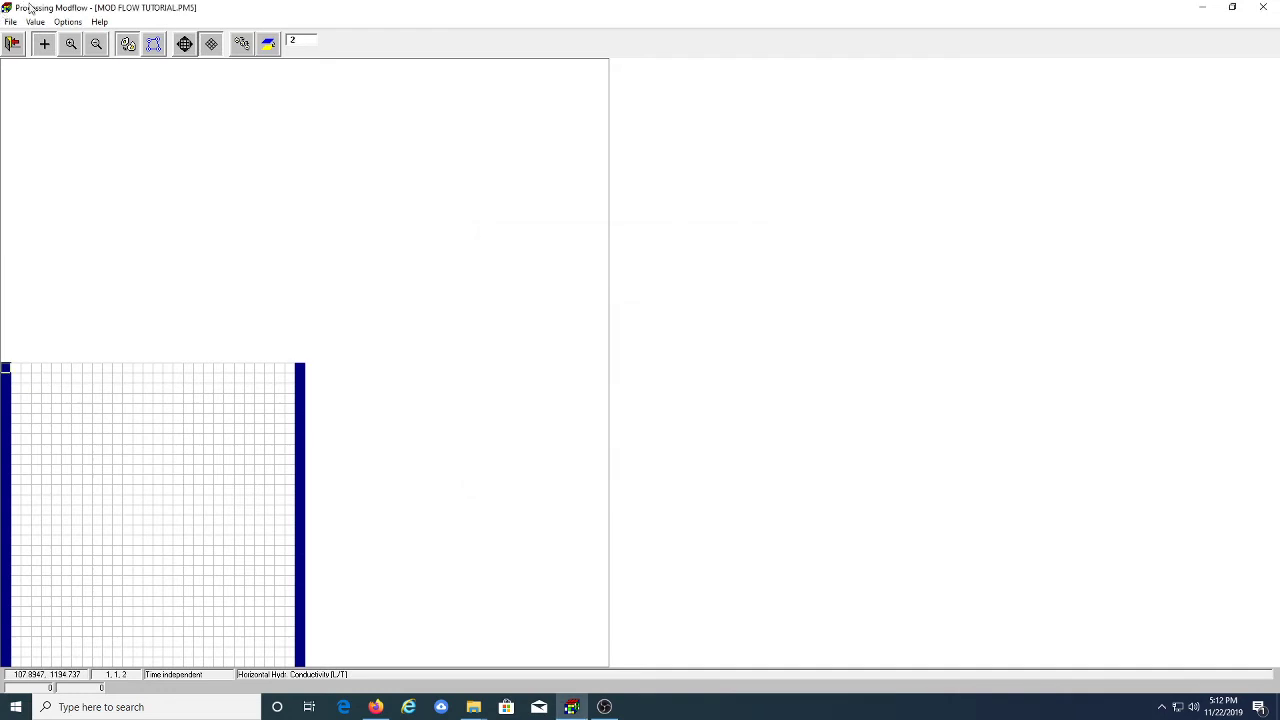
pyautogui.click(35, 21)
pyautogui.click(58, 37)
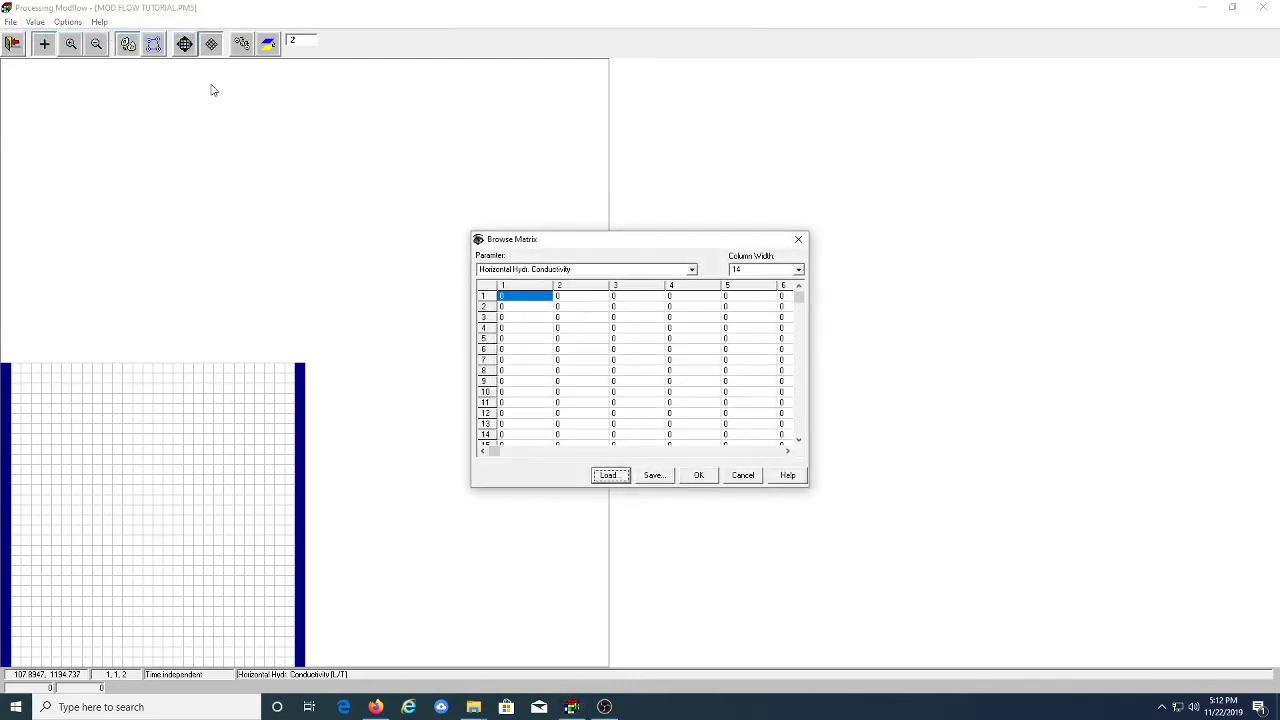
pyautogui.click(798, 239)
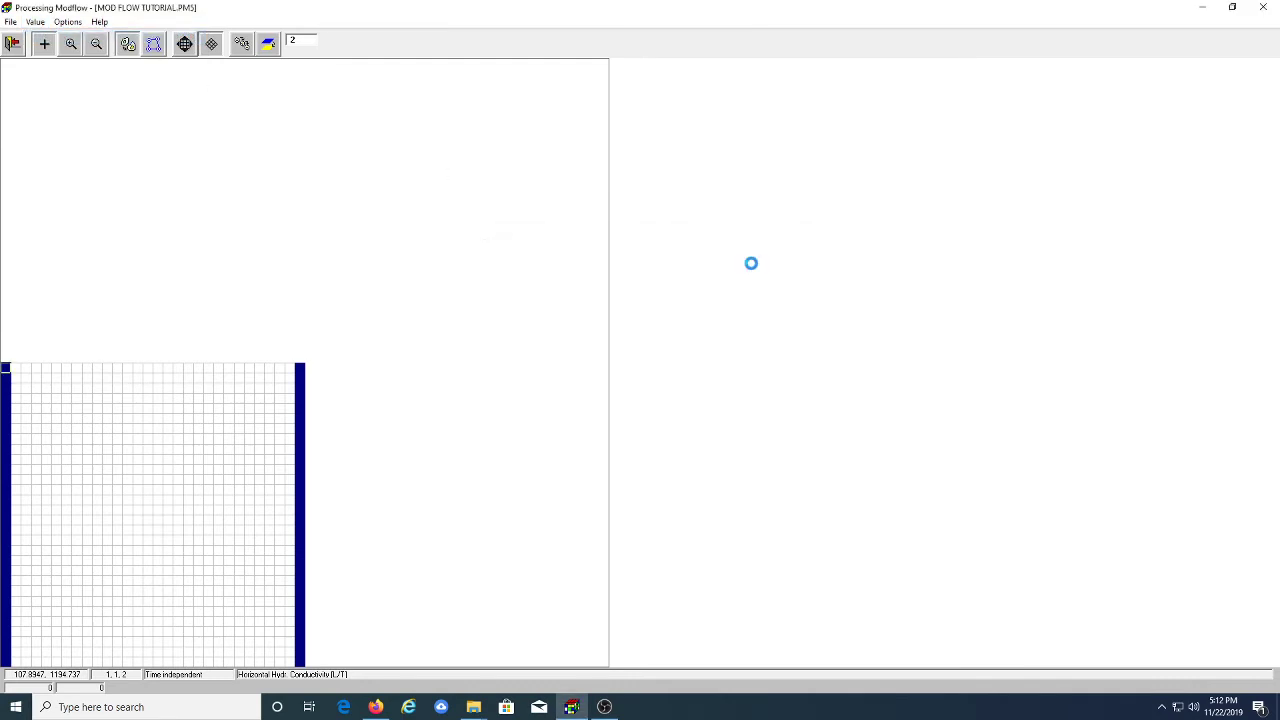
pyautogui.click(35, 21)
pyautogui.moveTo(64, 28)
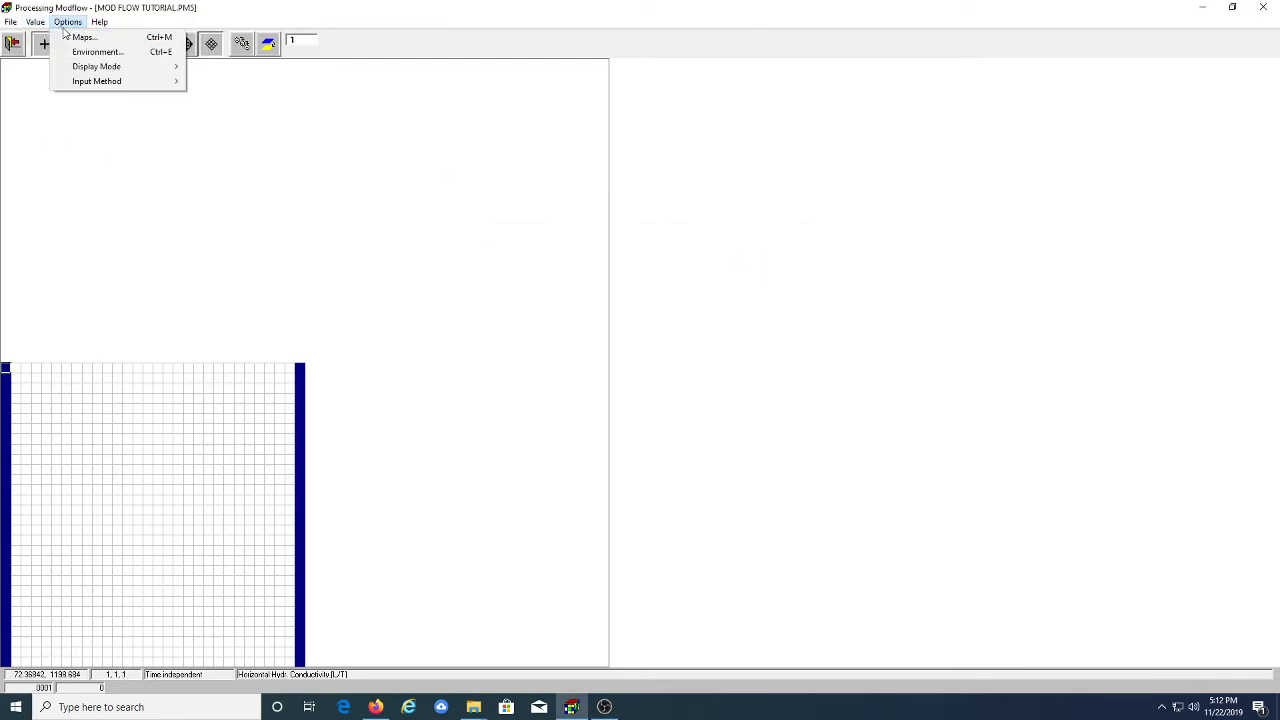
pyautogui.click(58, 37)
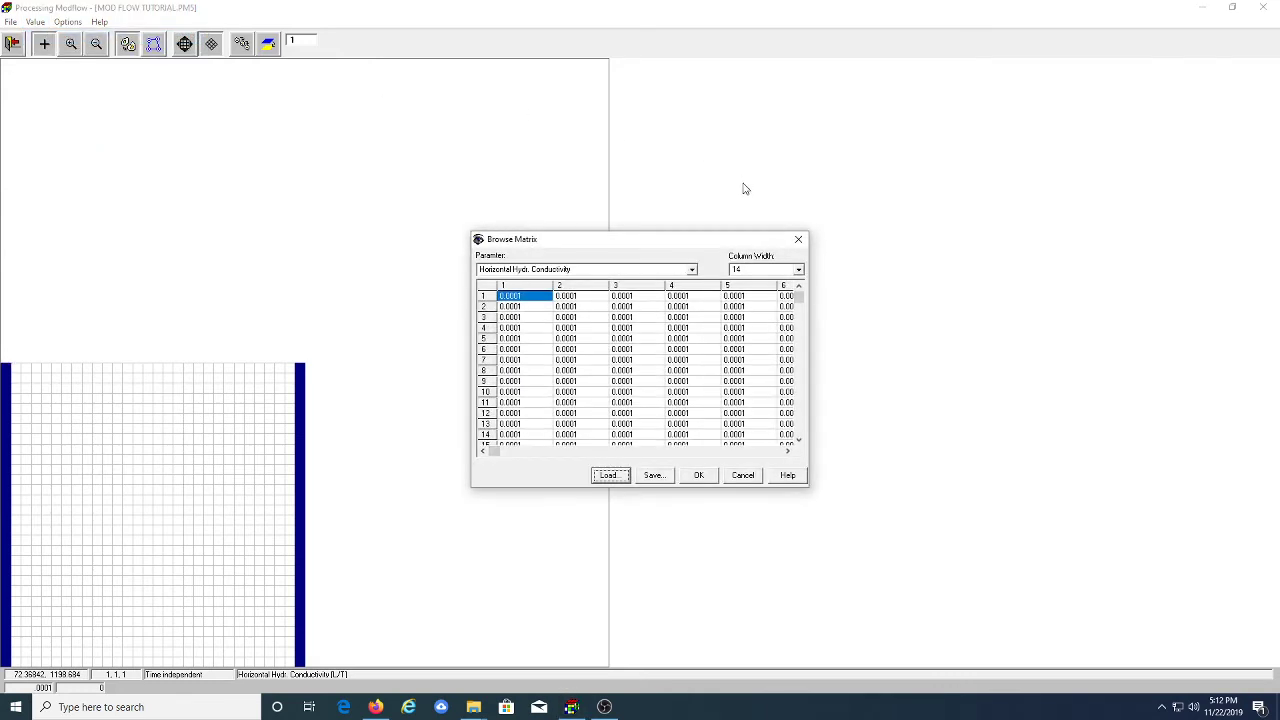
pyautogui.click(798, 239)
# Reset the horizontal hydraulic conductivity of all layer 2 cells to 0.0005
pyautogui.press('pagedown')
pyautogui.click(35, 21)
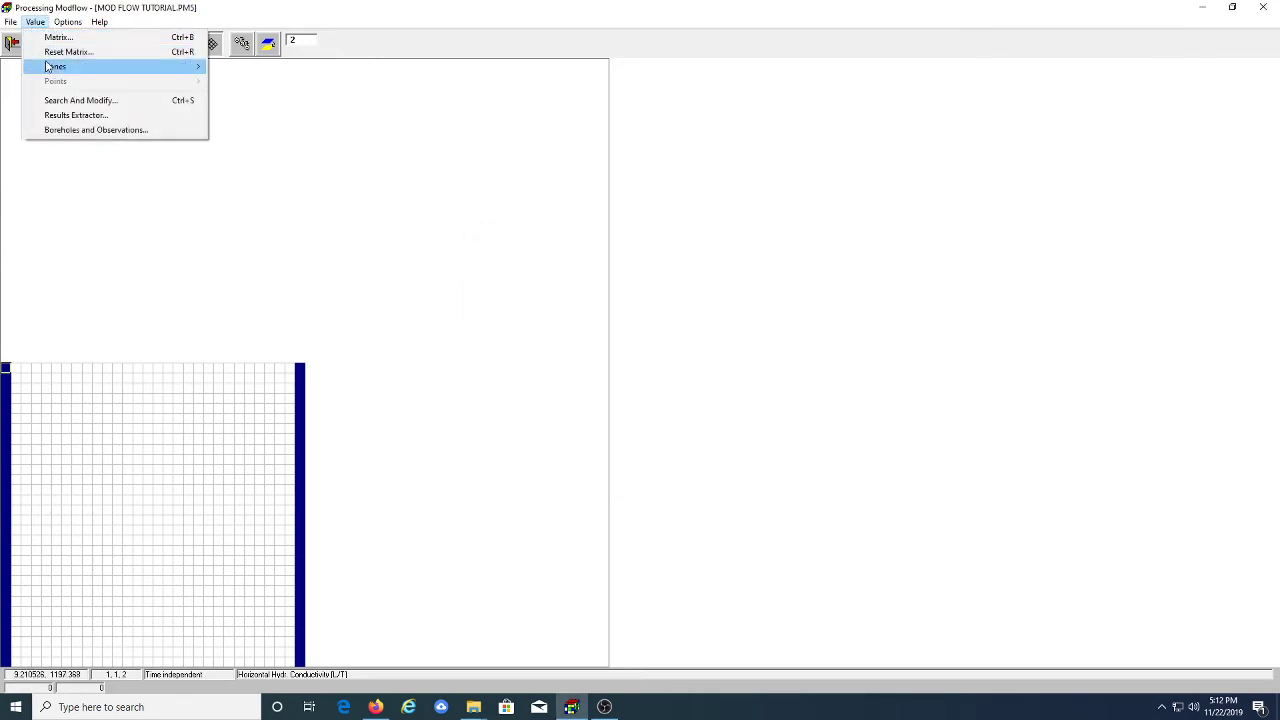
pyautogui.click(55, 52)
pyautogui.write('0.0005')
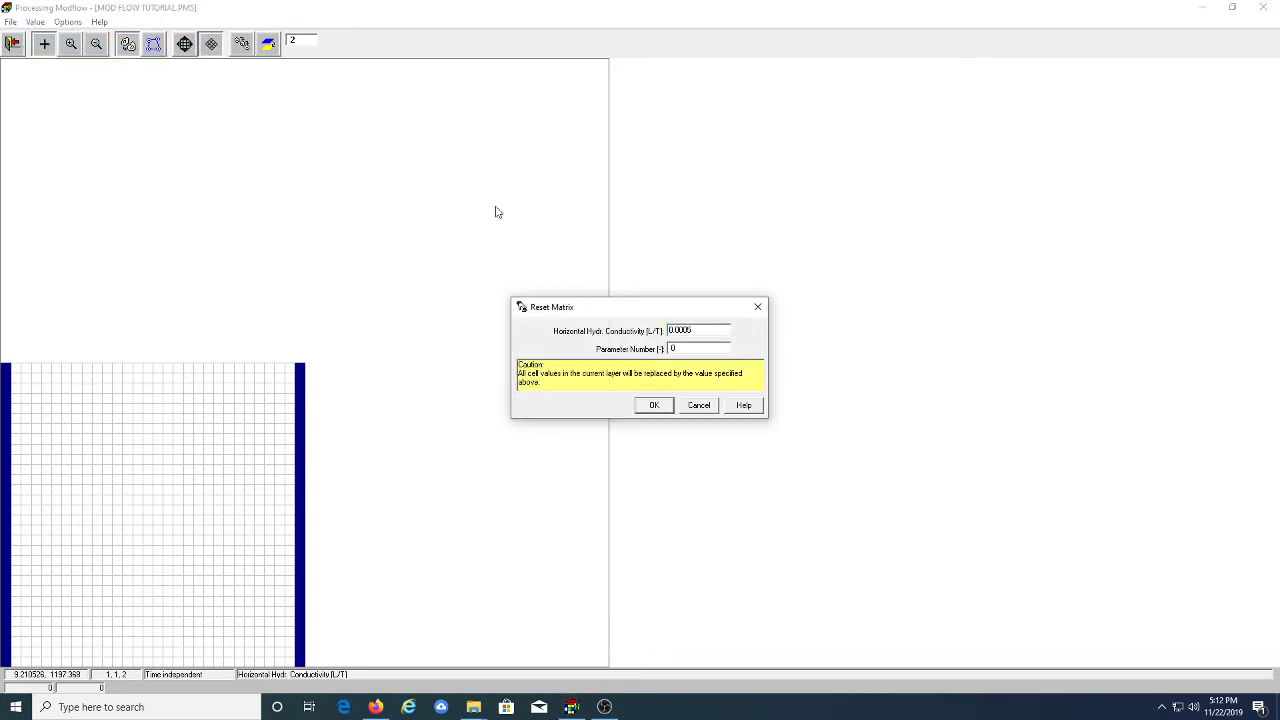
pyautogui.click(653, 405)
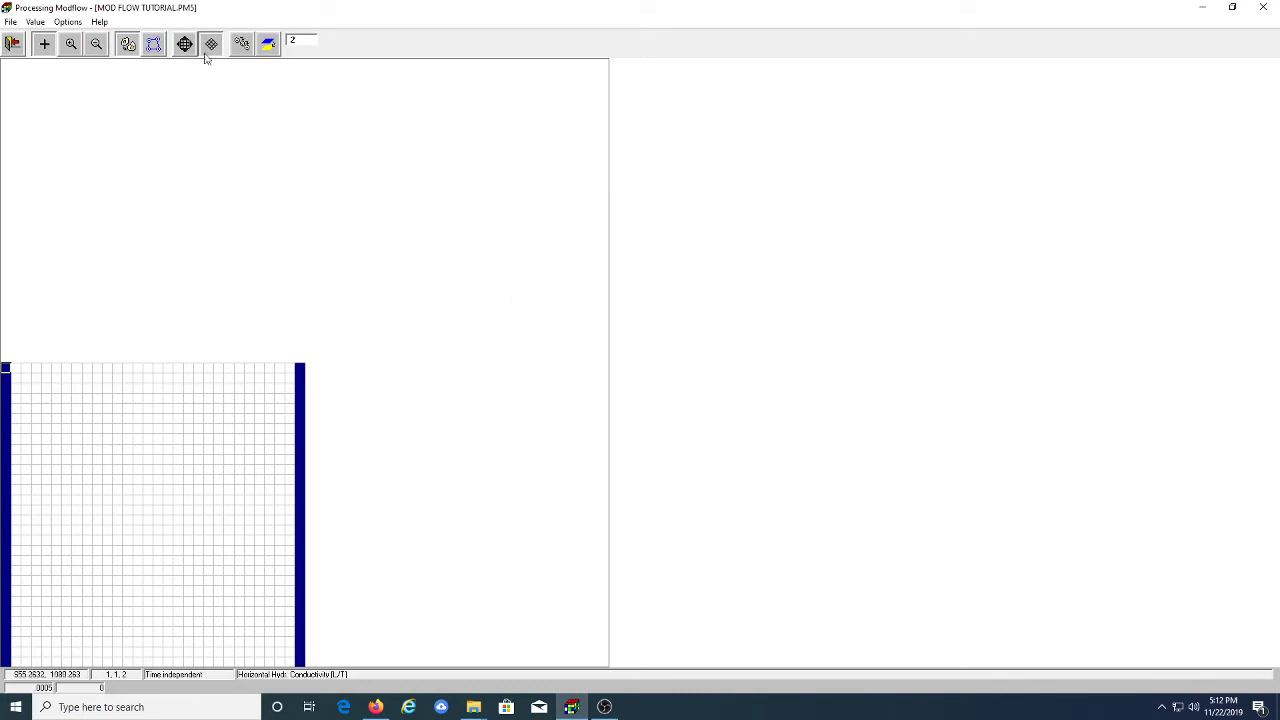
# Copy layer 2's horizontal hydraulic conductivity of 0.0005 to layer 3 and check the matrices of both layers
pyautogui.click(35, 21)
pyautogui.click(68, 51)
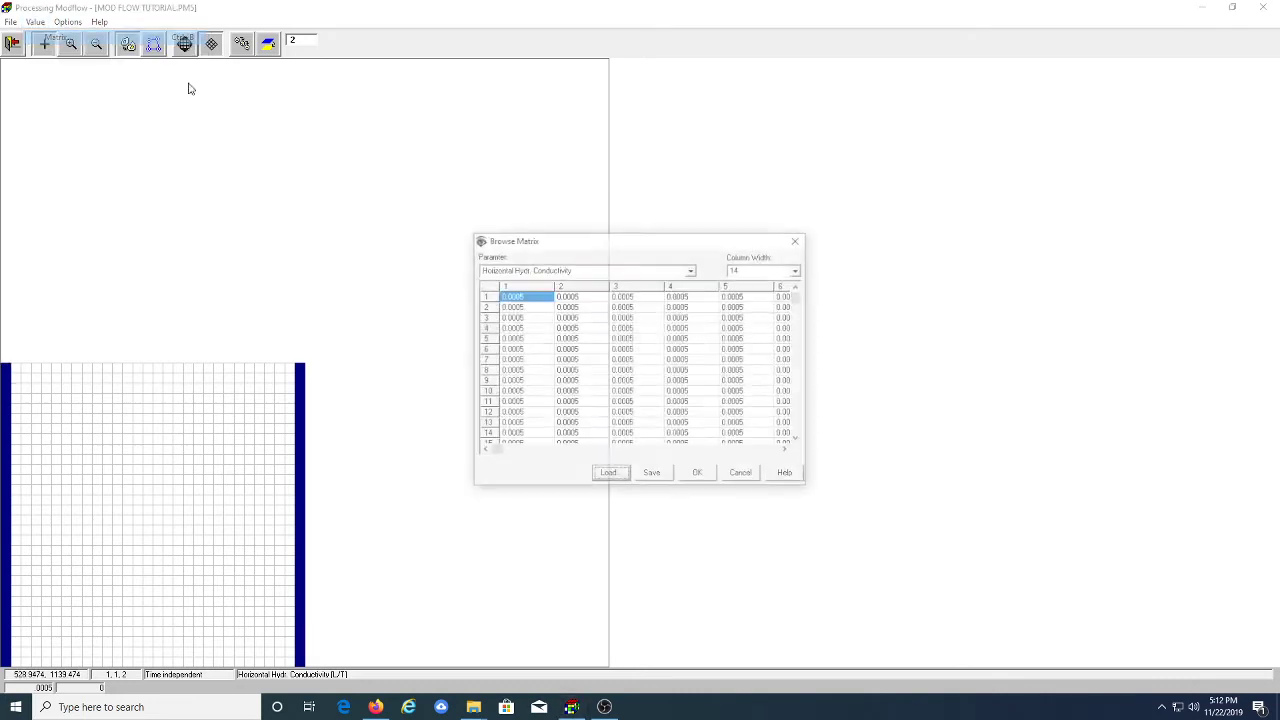
pyautogui.click(700, 477)
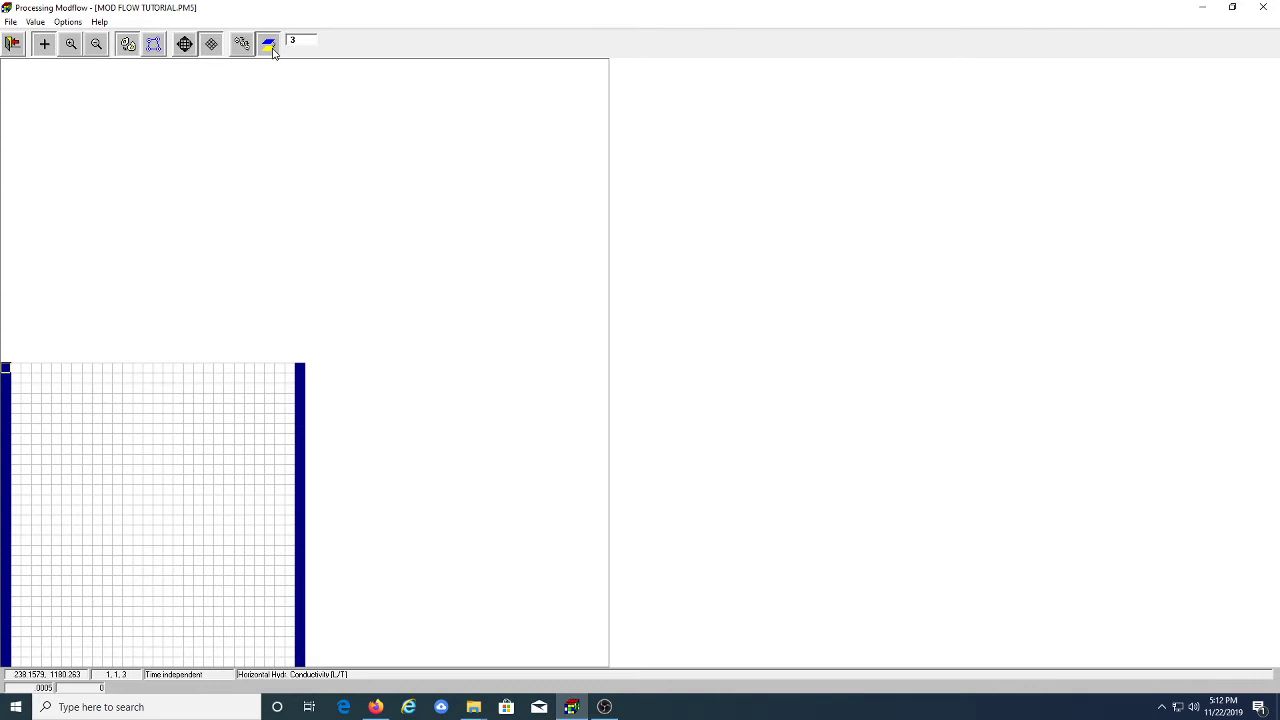
pyautogui.click(35, 21)
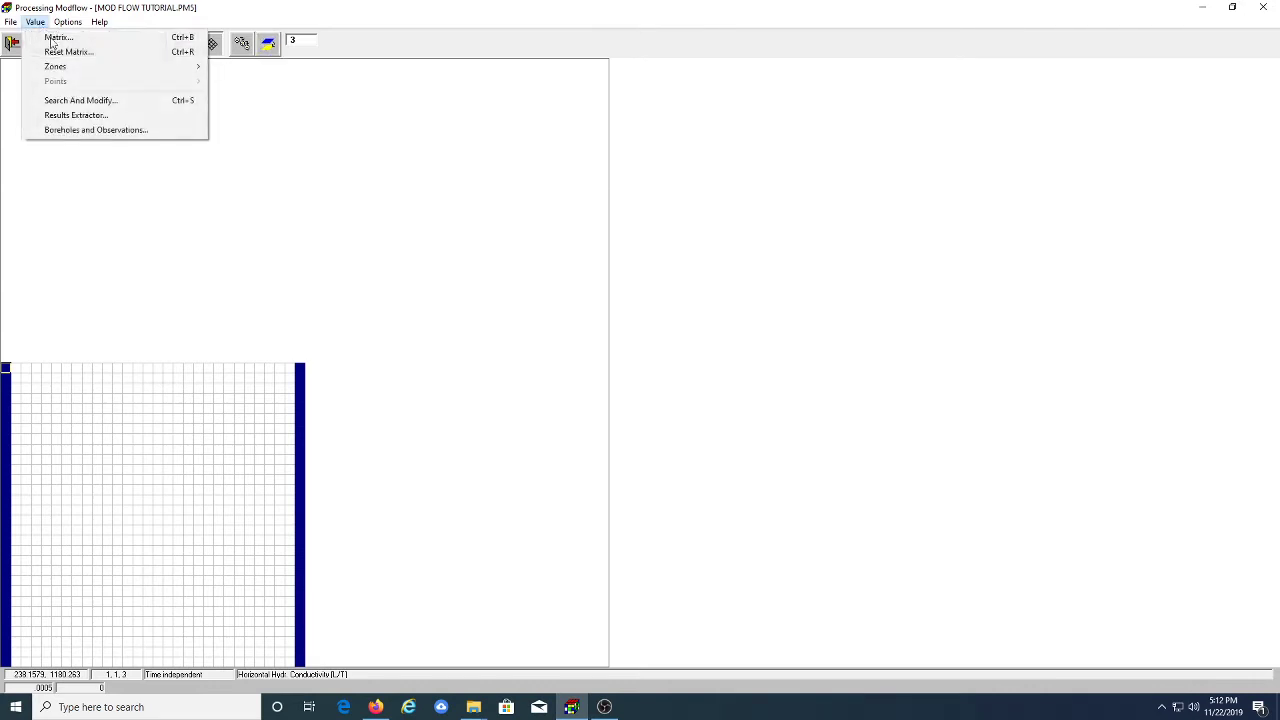
pyautogui.click(58, 37)
pyautogui.click(686, 475)
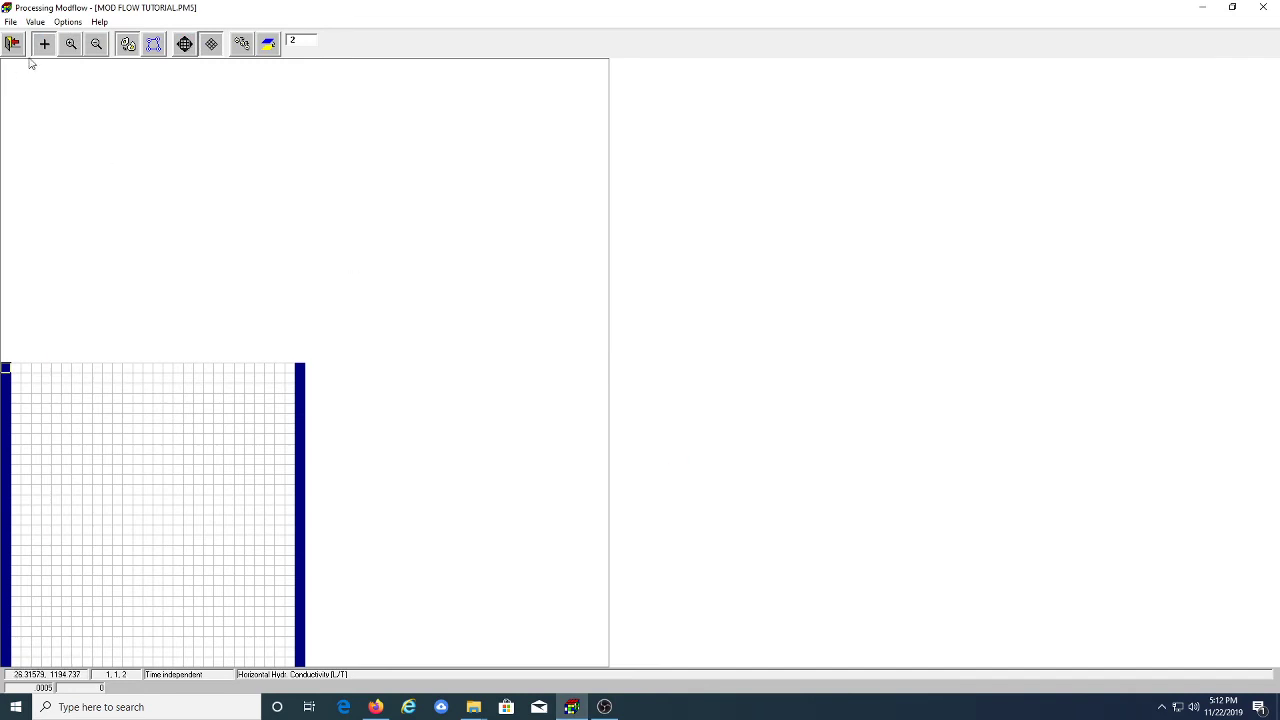
pyautogui.click(36, 22)
pyautogui.click(52, 37)
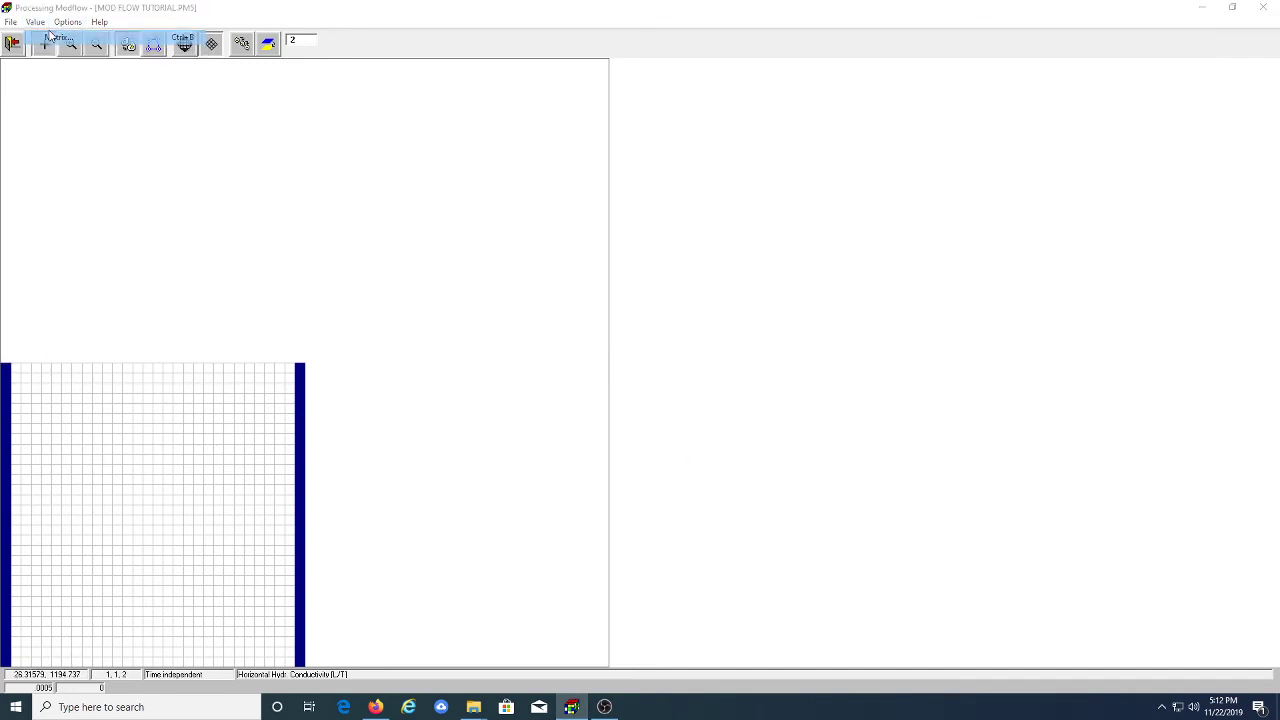
pyautogui.press('Escape')
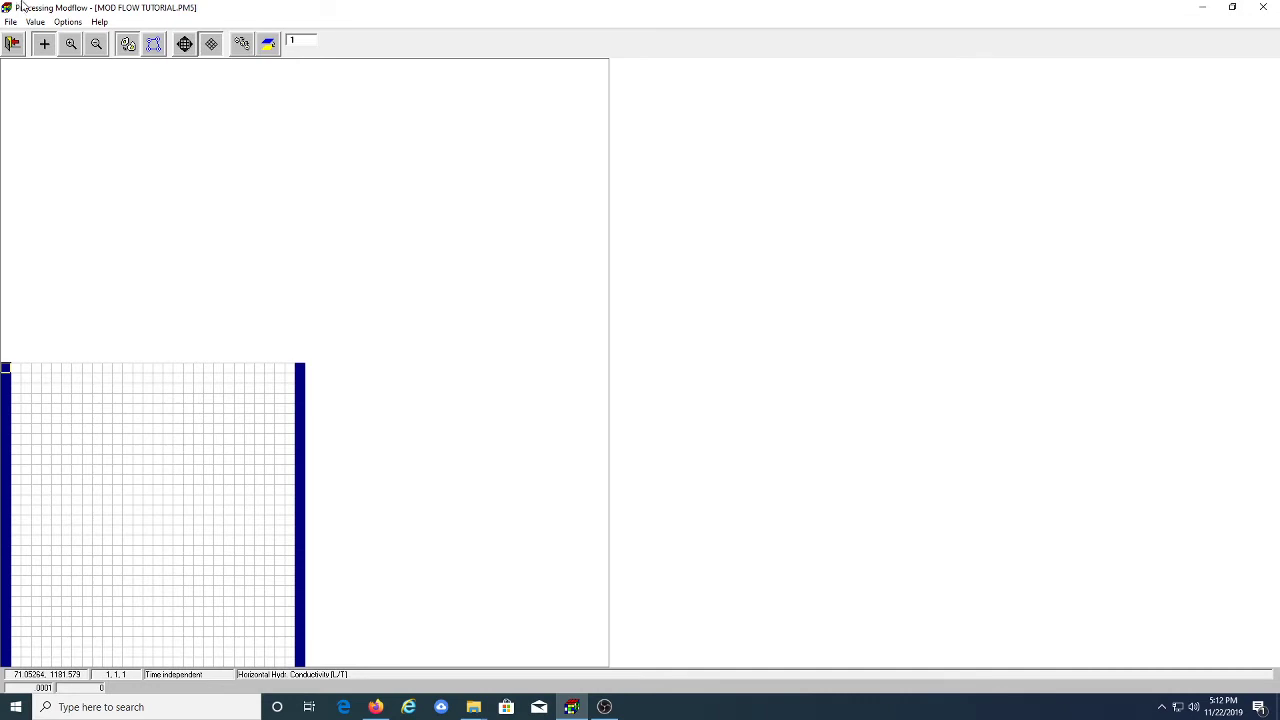
# Return to layer 1 and exit the horizontal hydraulic conductivity editor, saving the changes
pyautogui.click(31, 22)
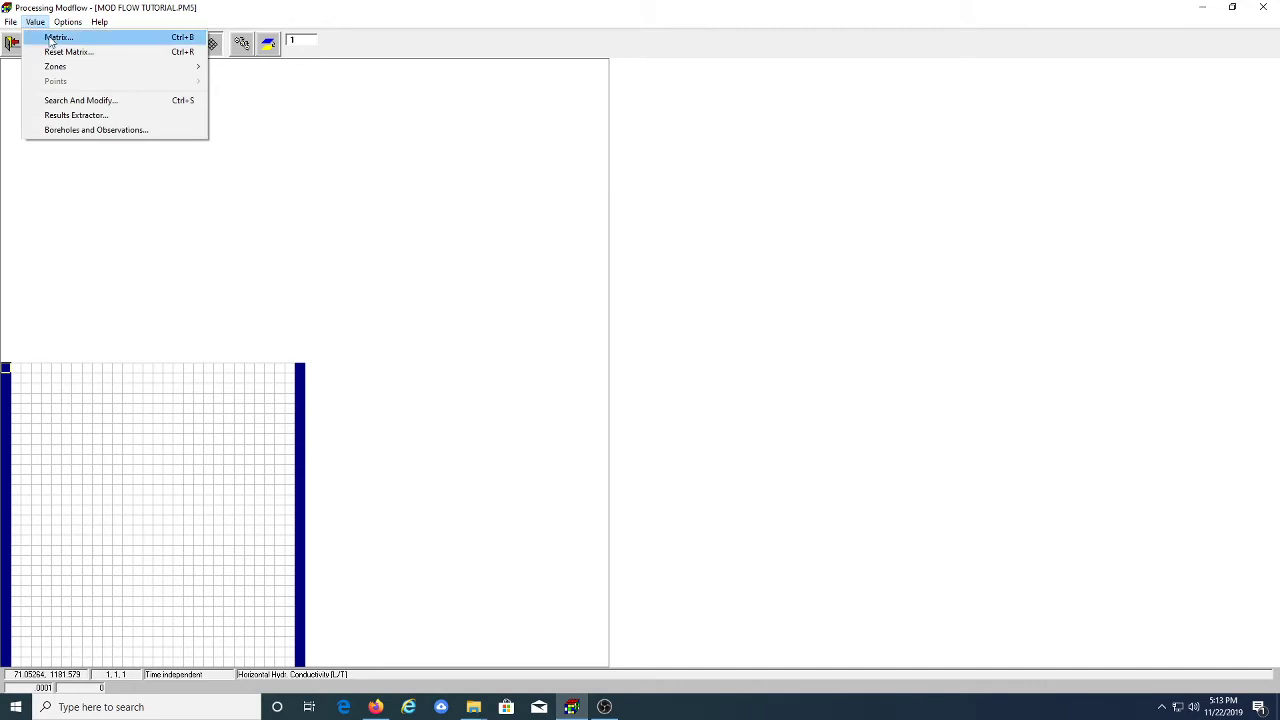
pyautogui.moveTo(99, 22)
pyautogui.click(365, 143)
pyautogui.click(12, 43)
pyautogui.click(607, 398)
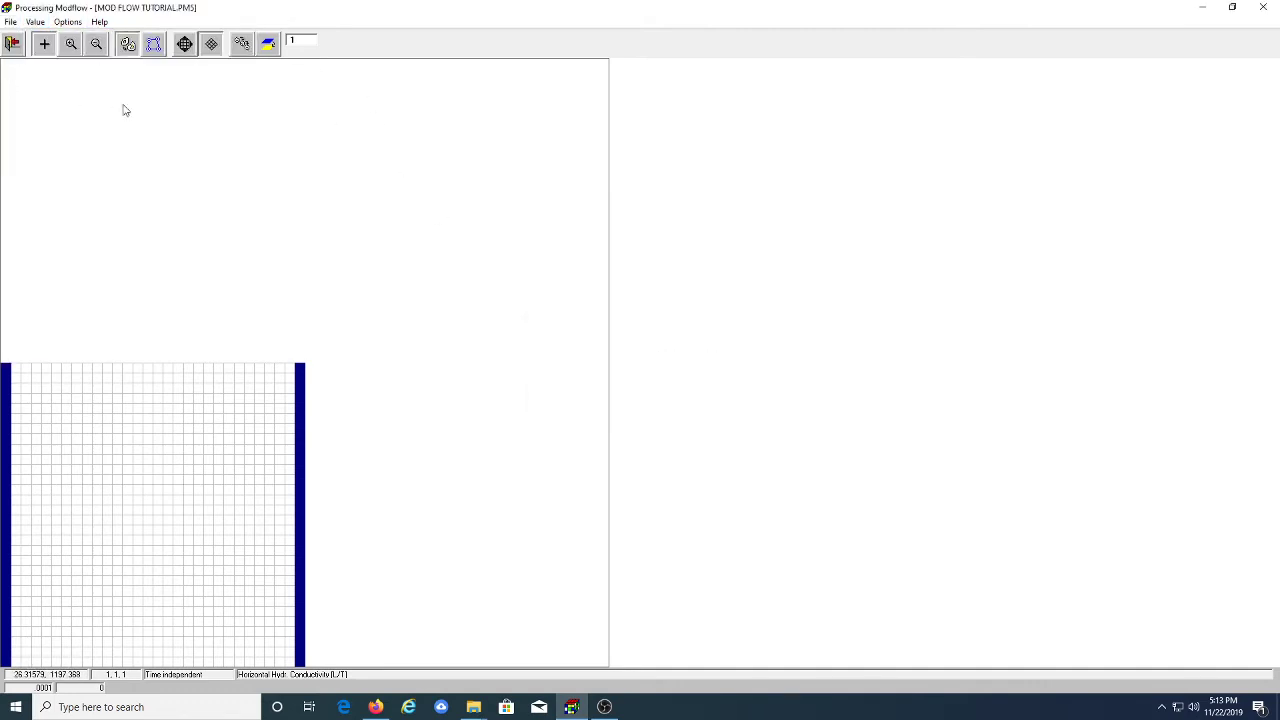
# Open the vertical hydraulic conductivity data and reset all cells of layer 1 to 0.000001
pyautogui.click(69, 22)
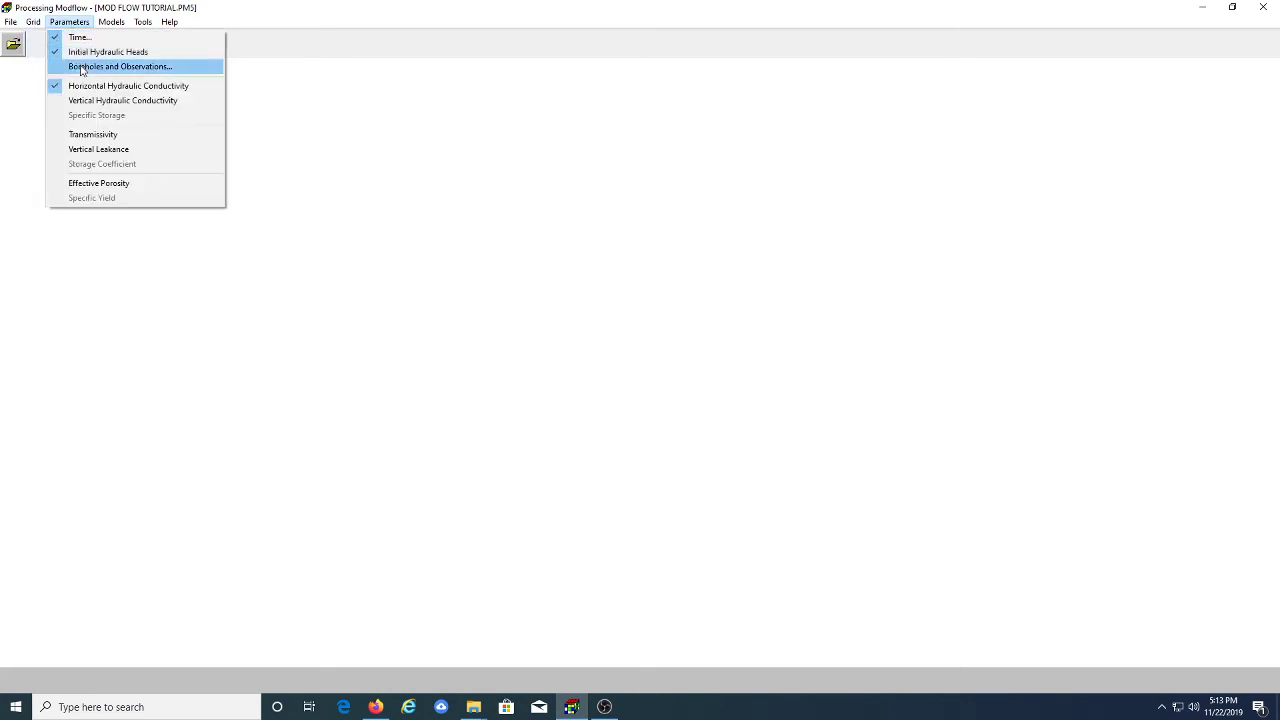
pyautogui.click(122, 100)
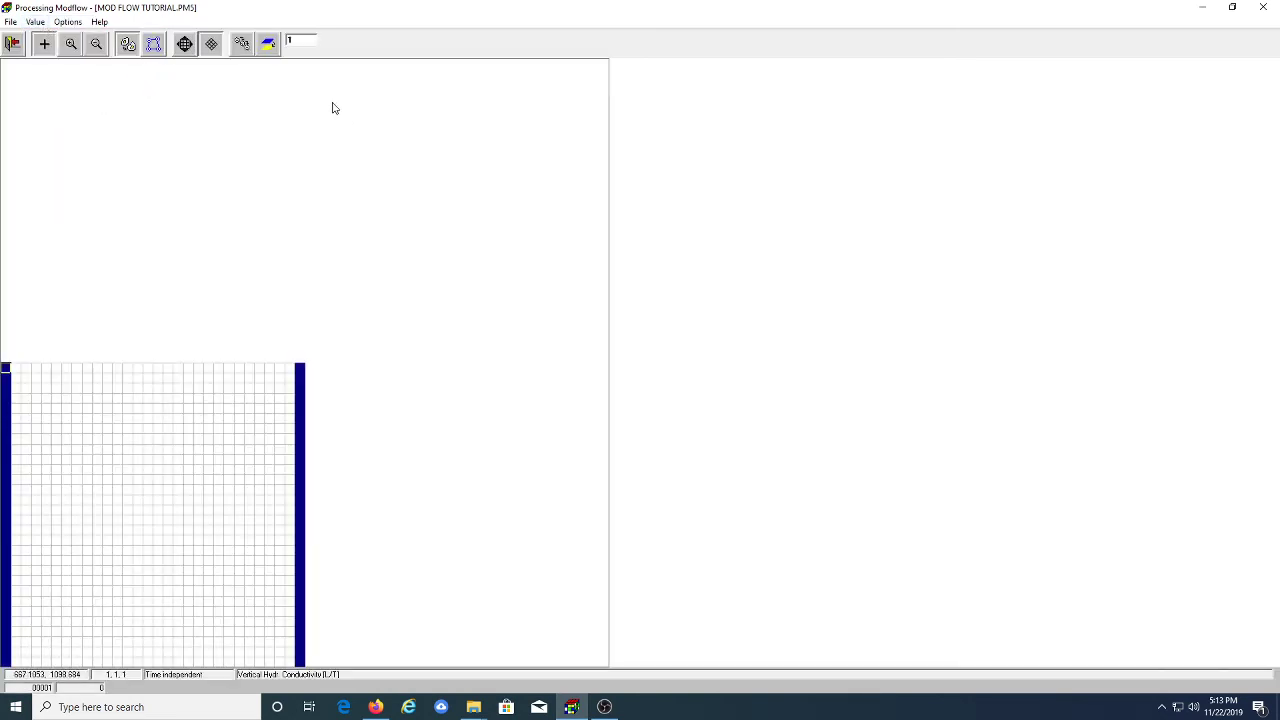
pyautogui.click(35, 22)
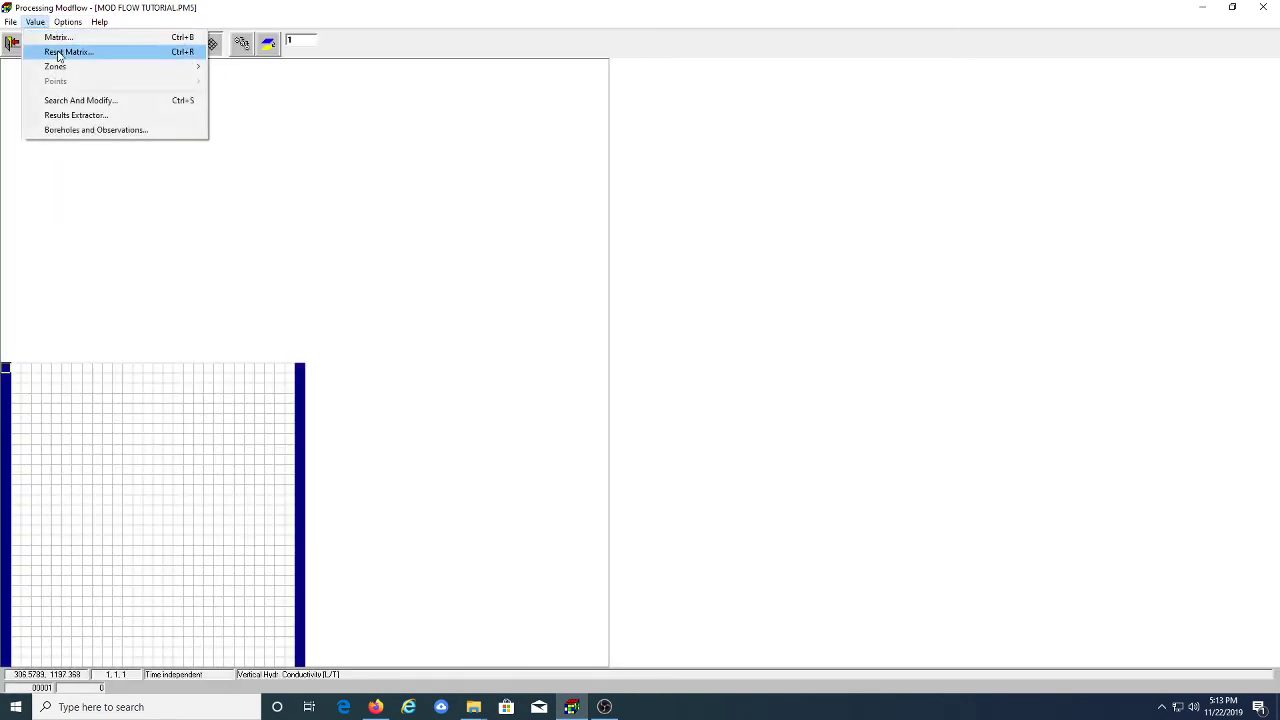
pyautogui.click(58, 55)
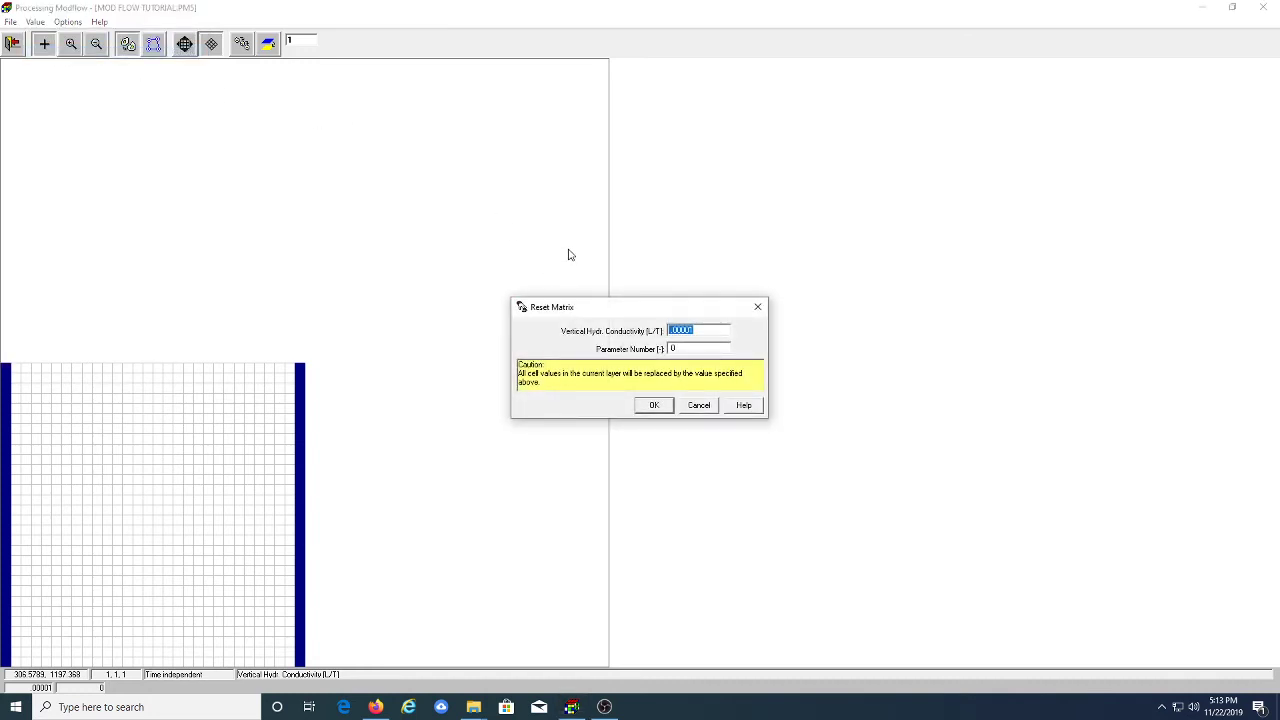
pyautogui.click(710, 333)
pyautogui.write('0')
pyautogui.click(655, 405)
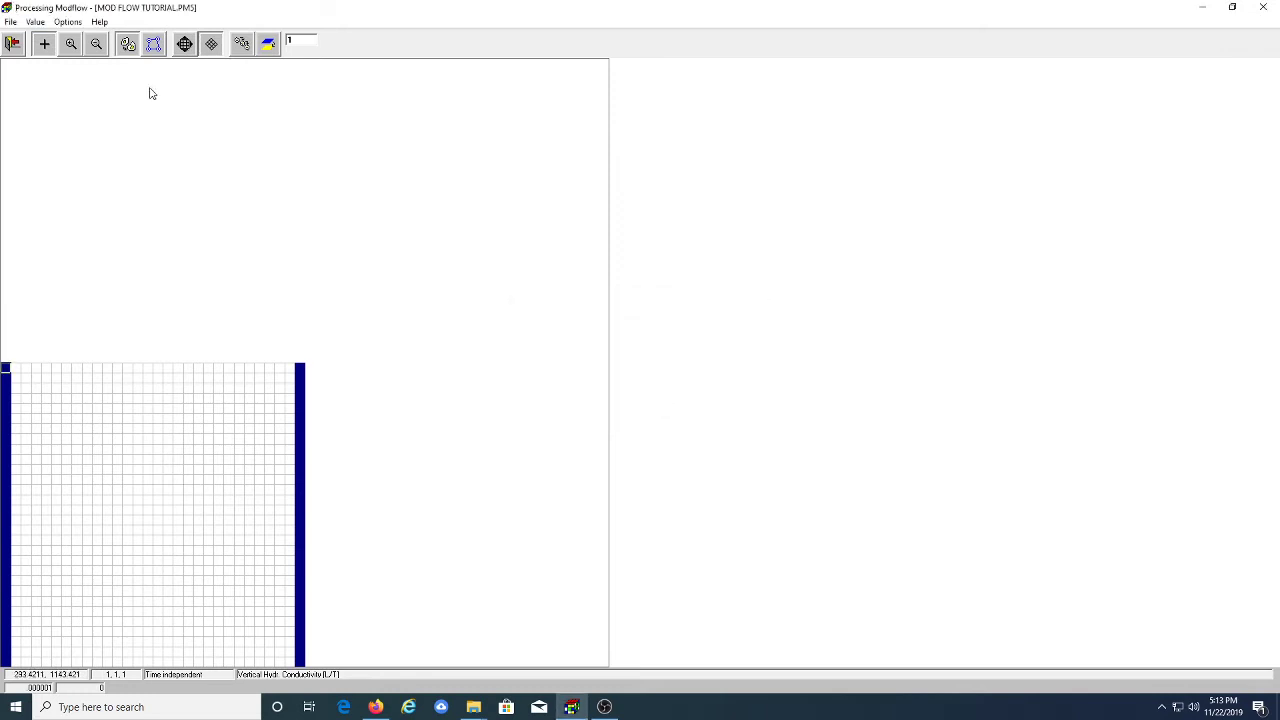
# Reset the vertical hydraulic conductivity of all layer 2 cells to 0.000005
pyautogui.press('pagedown')
pyautogui.click(35, 21)
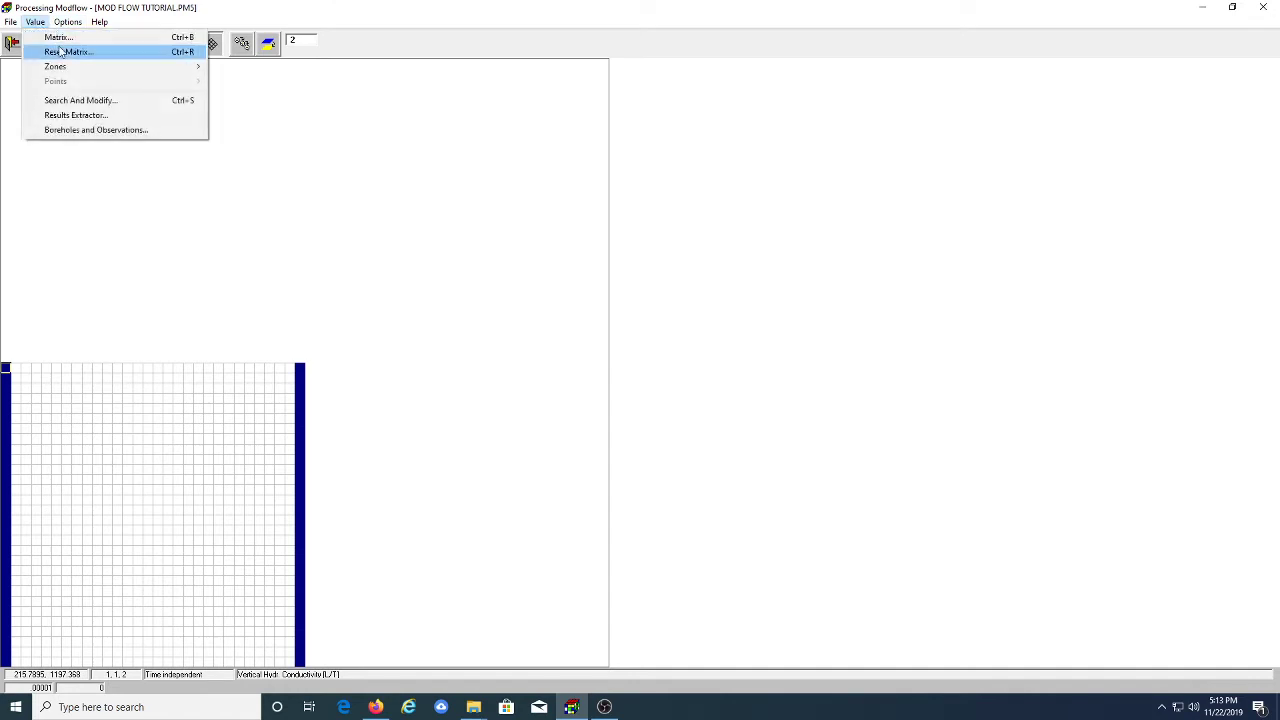
pyautogui.click(60, 51)
pyautogui.click(690, 331)
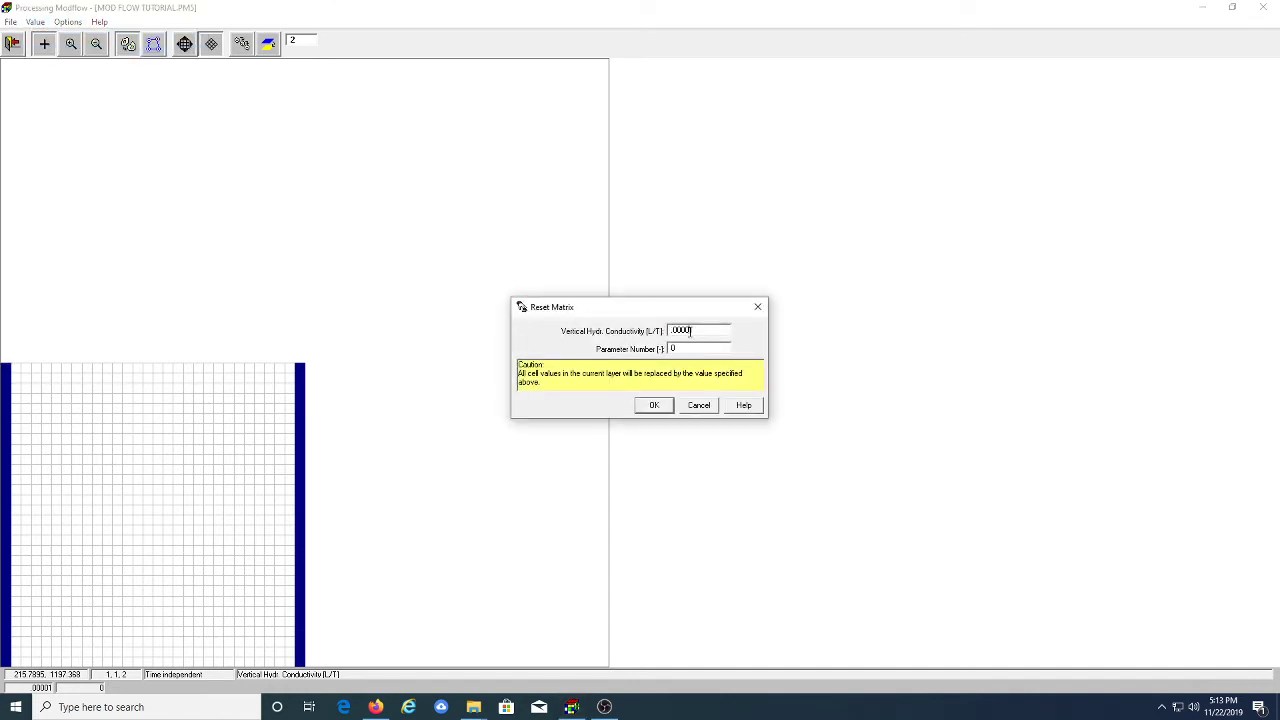
pyautogui.write('01')
pyautogui.press('BackSpace')
pyautogui.click(655, 405)
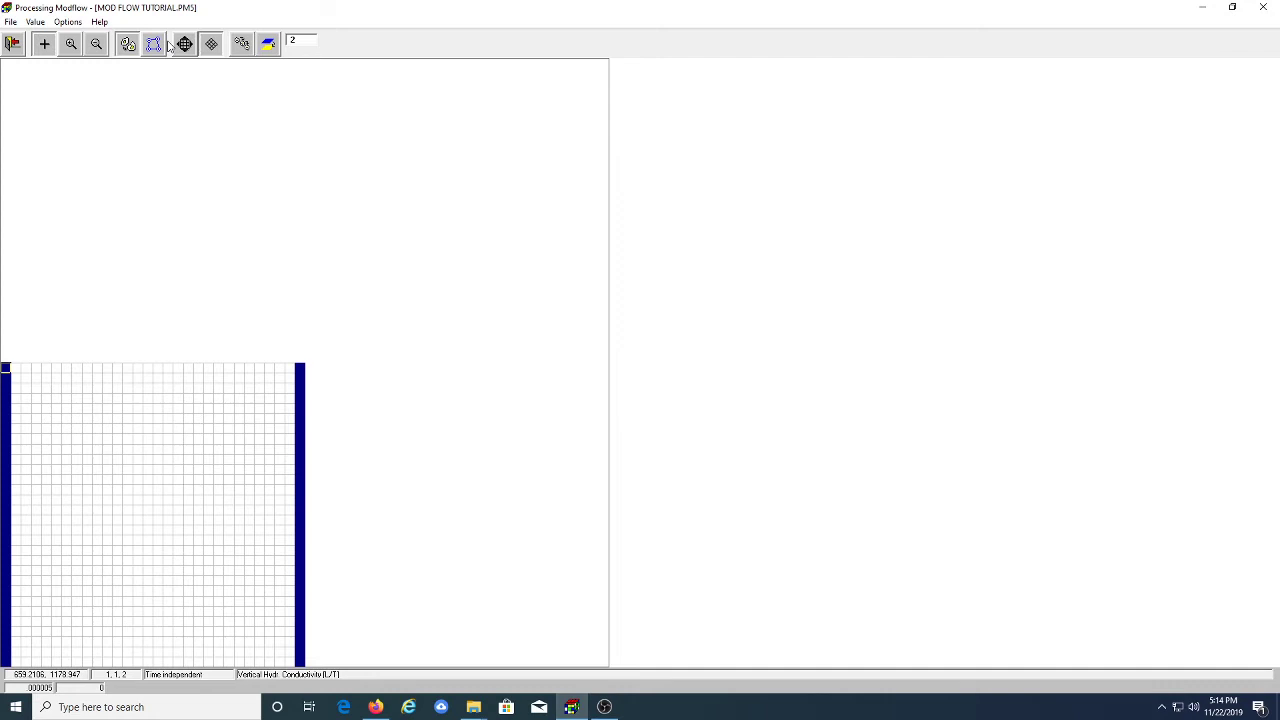
# Return to layer 1 and reset the vertical hydraulic conductivity of all its cells to 0.00001
pyautogui.press('pageup')
pyautogui.click(38, 23)
pyautogui.click(60, 50)
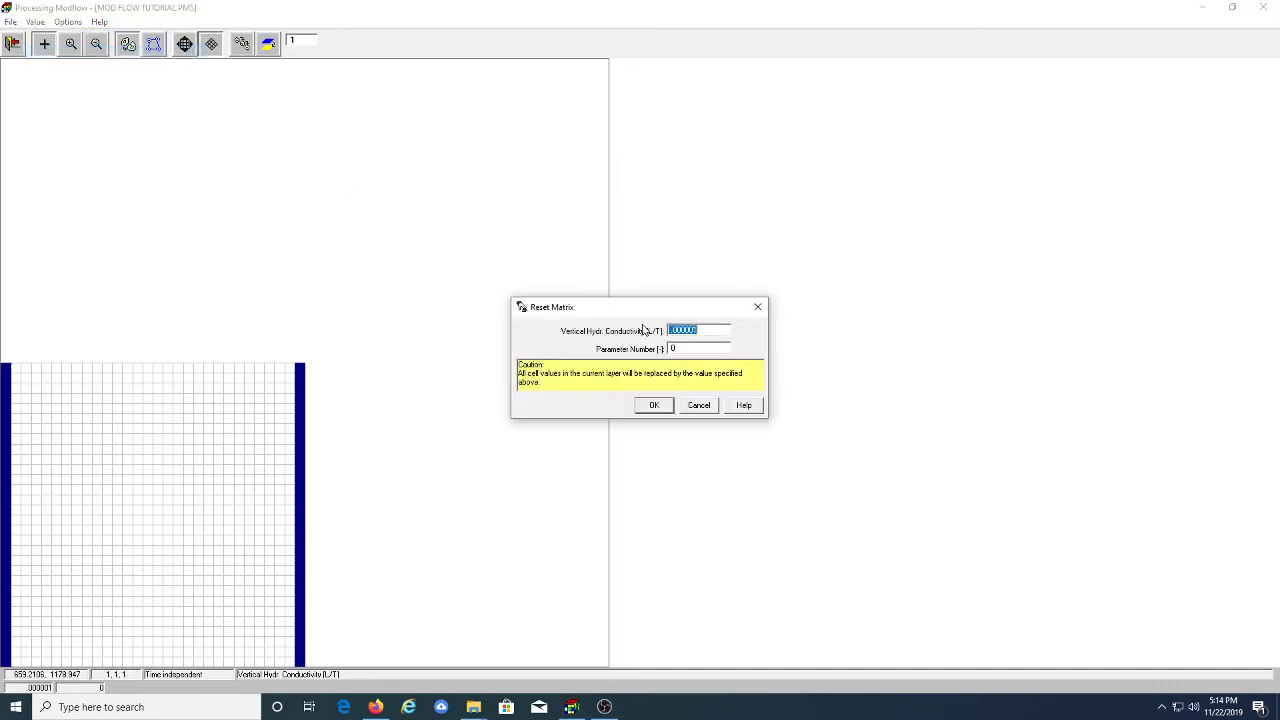
pyautogui.write('.00001')
pyautogui.click(651, 406)
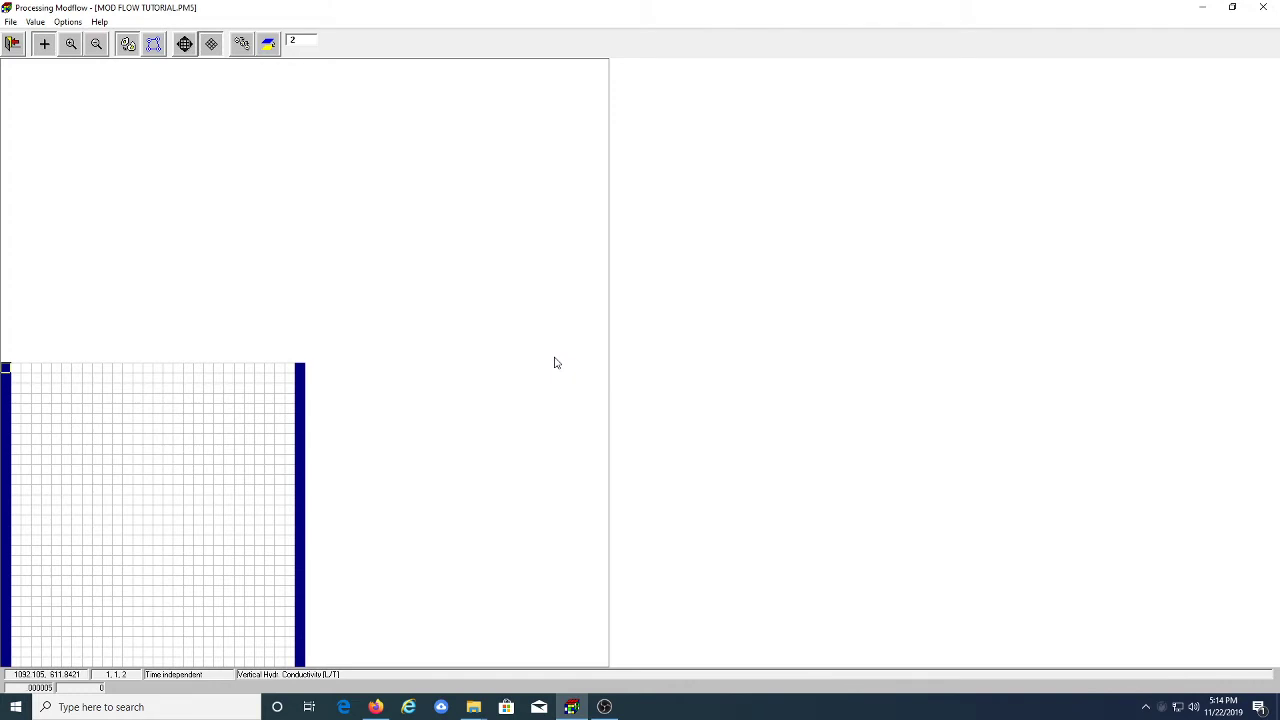
# Reset the vertical hydraulic conductivity of all layer 2 cells to 0.00005
pyautogui.click(35, 22)
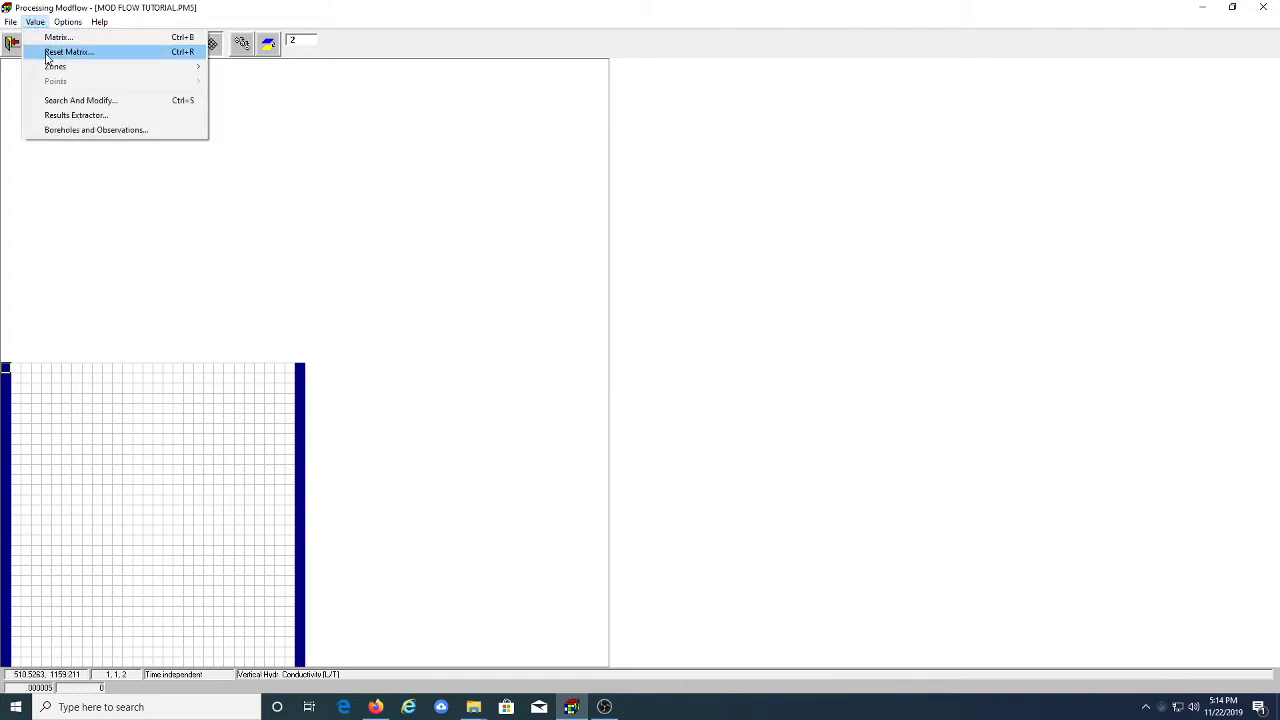
pyautogui.click(47, 56)
pyautogui.click(692, 331)
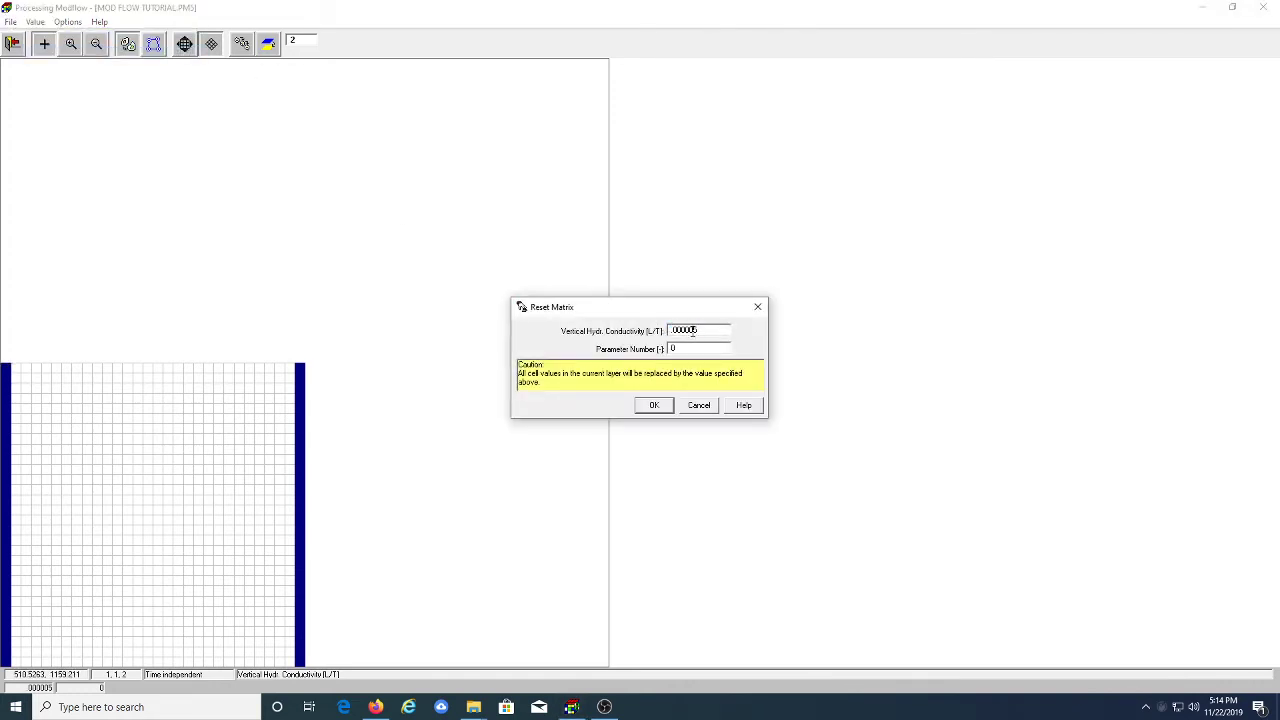
pyautogui.moveTo(692, 331); pyautogui.dragTo(672, 331)
pyautogui.write('.00005')
pyautogui.click(654, 404)
# Copy layer 2's vertical hydraulic conductivity of 0.00005 to layer 3 and check layer 3's matrix
pyautogui.click(268, 44)
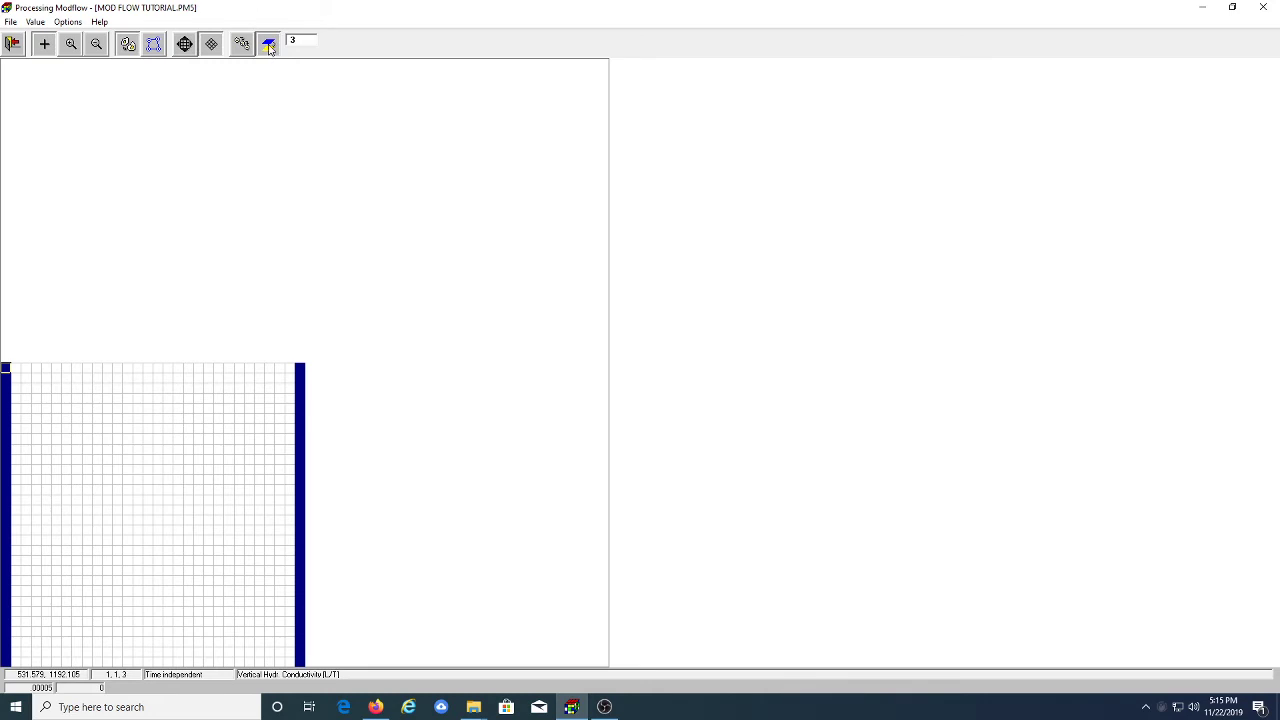
pyautogui.click(35, 21)
pyautogui.click(56, 40)
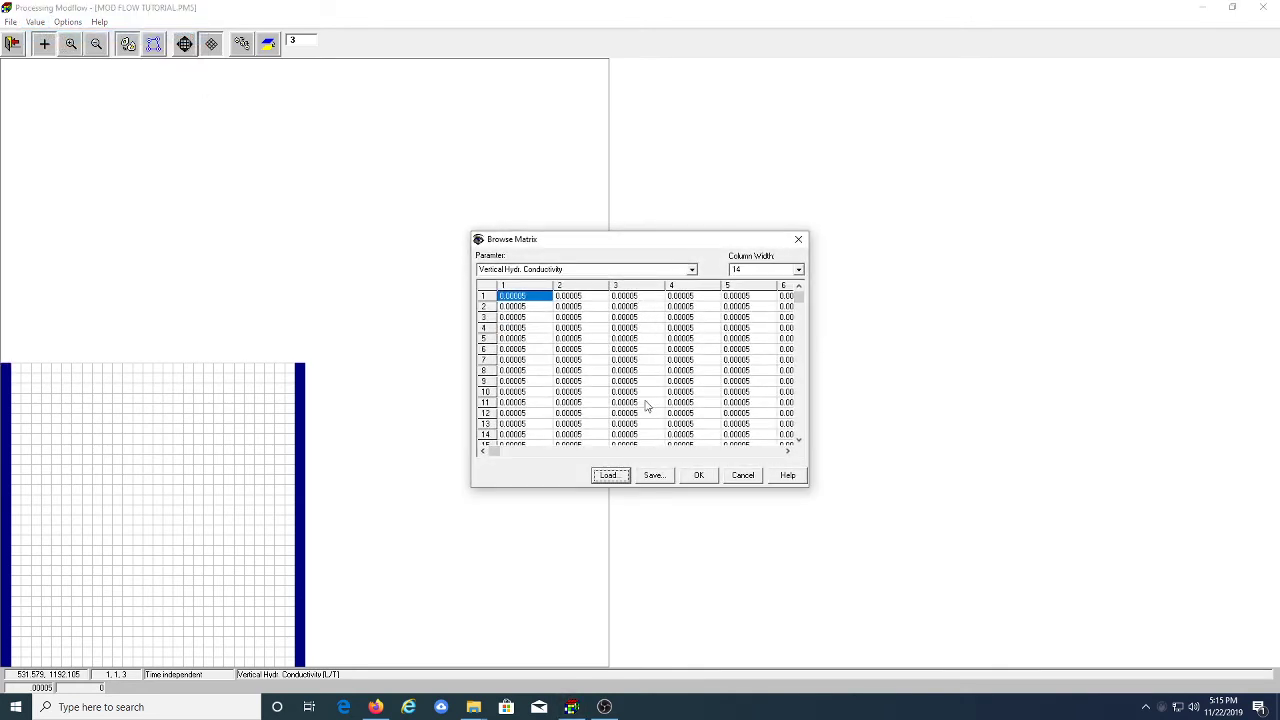
pyautogui.click(699, 475)
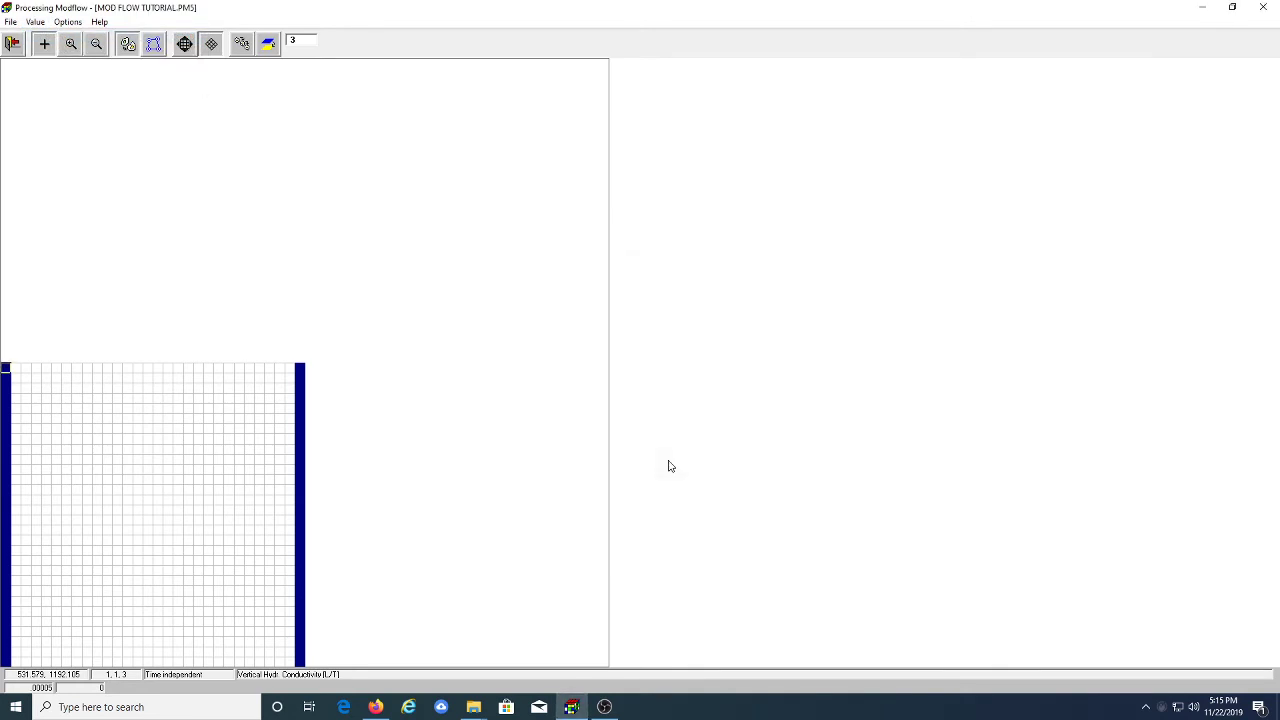
# Check layer 2's matrix and exit the vertical hydraulic conductivity editor, saving the changes
pyautogui.click(37, 22)
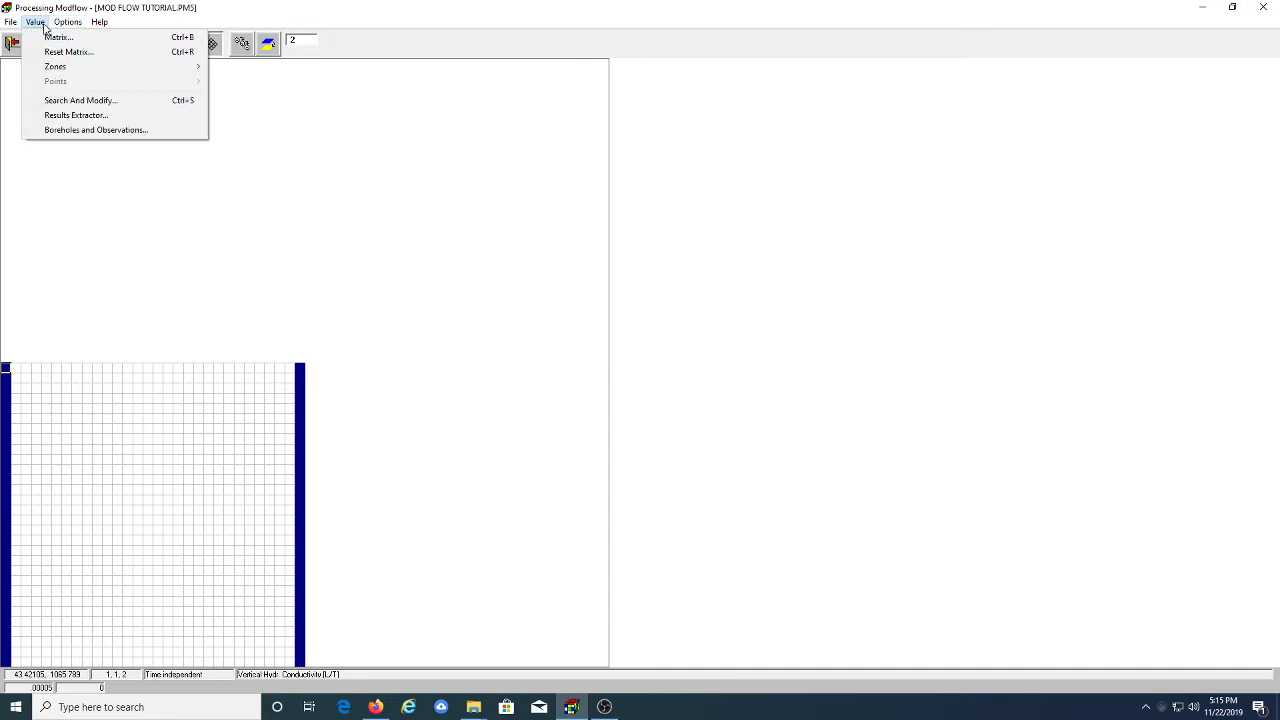
pyautogui.click(58, 37)
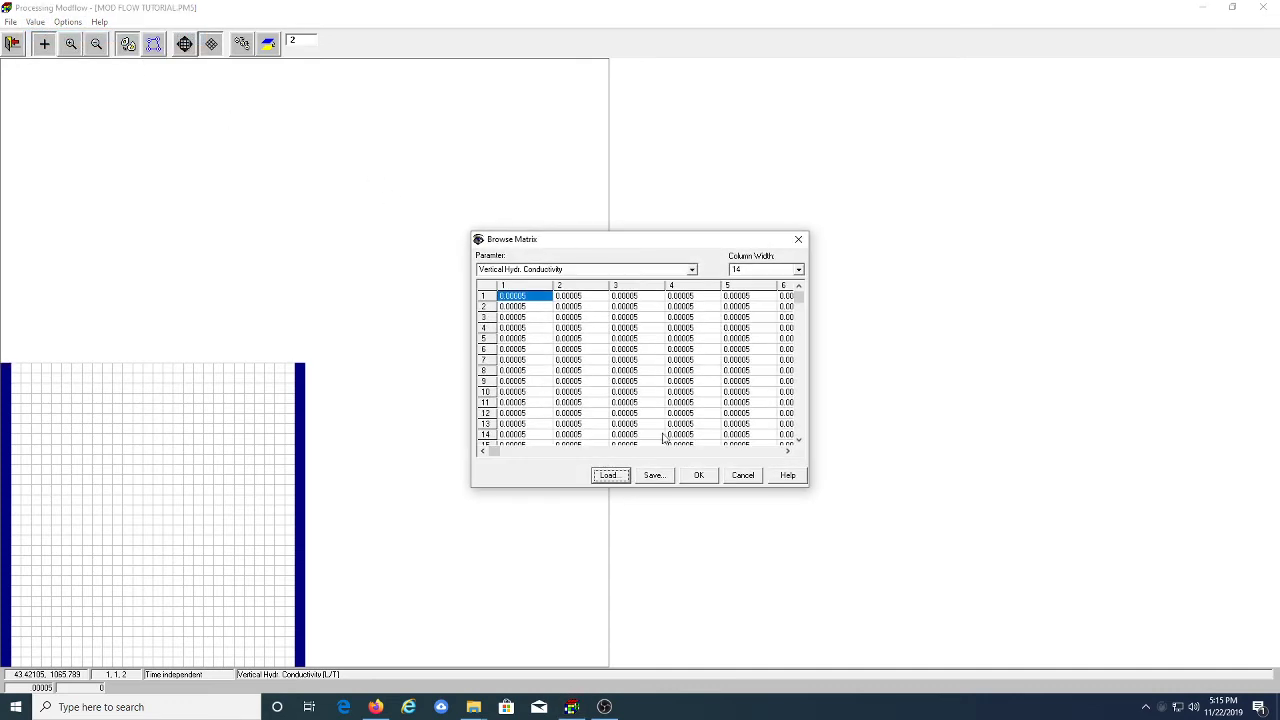
pyautogui.click(699, 475)
pyautogui.click(13, 44)
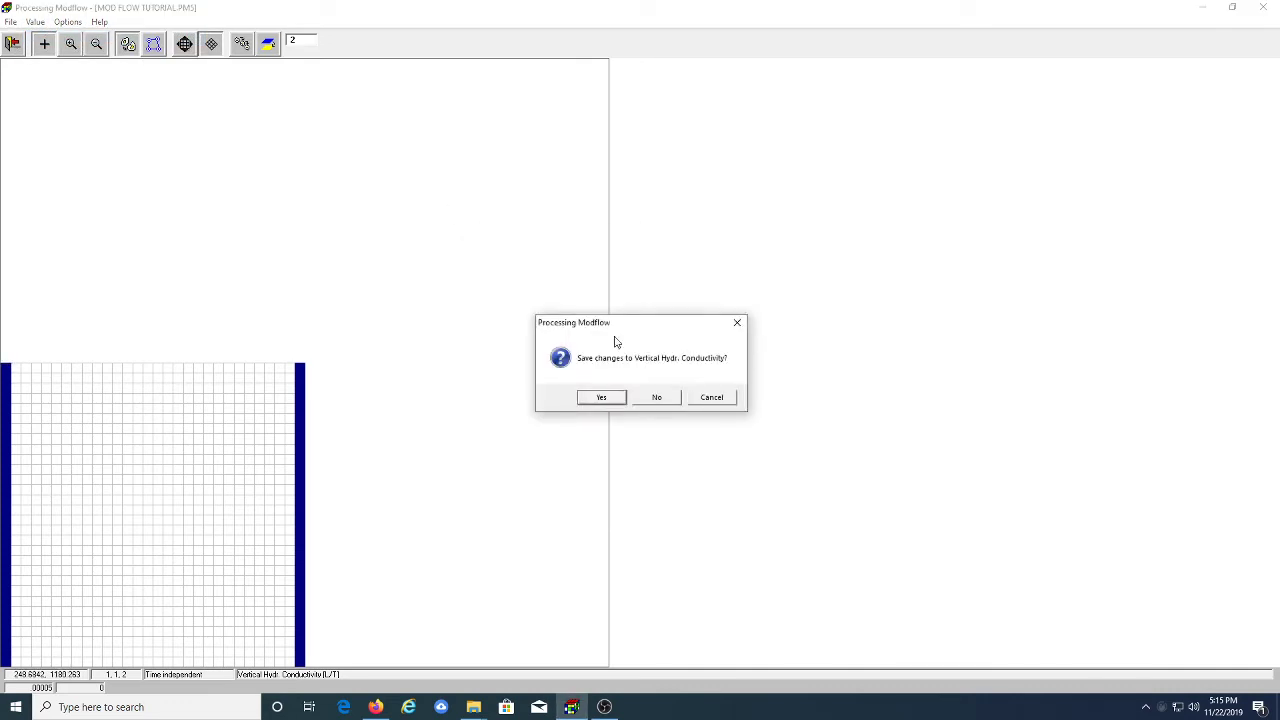
pyautogui.click(617, 401)
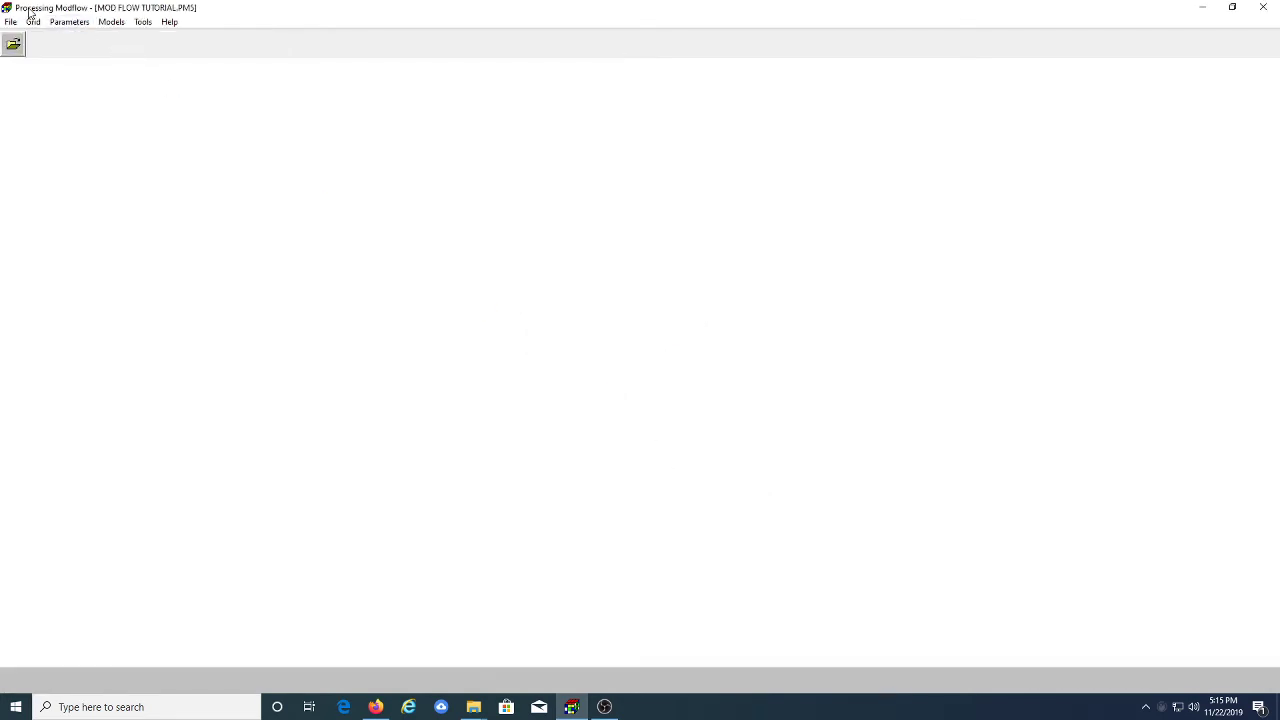
# Open the transmissivity data and check the cell matrix of layer 1
pyautogui.click(66, 22)
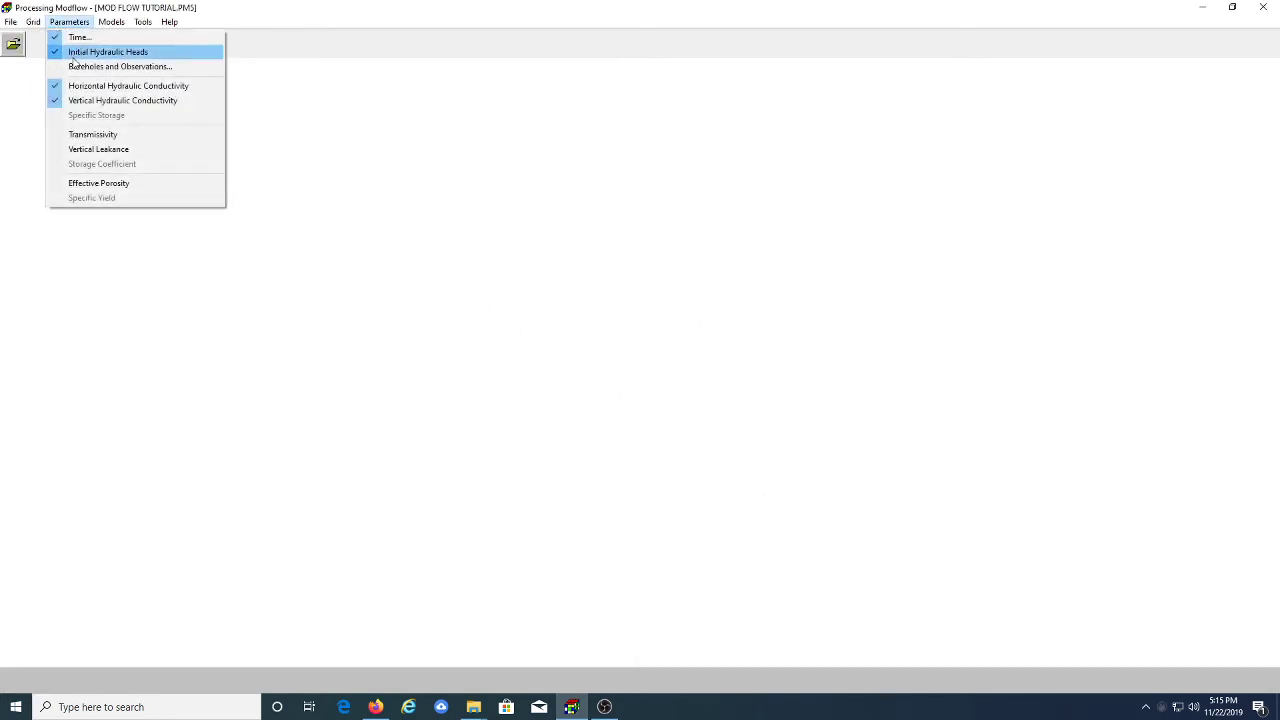
pyautogui.click(95, 134)
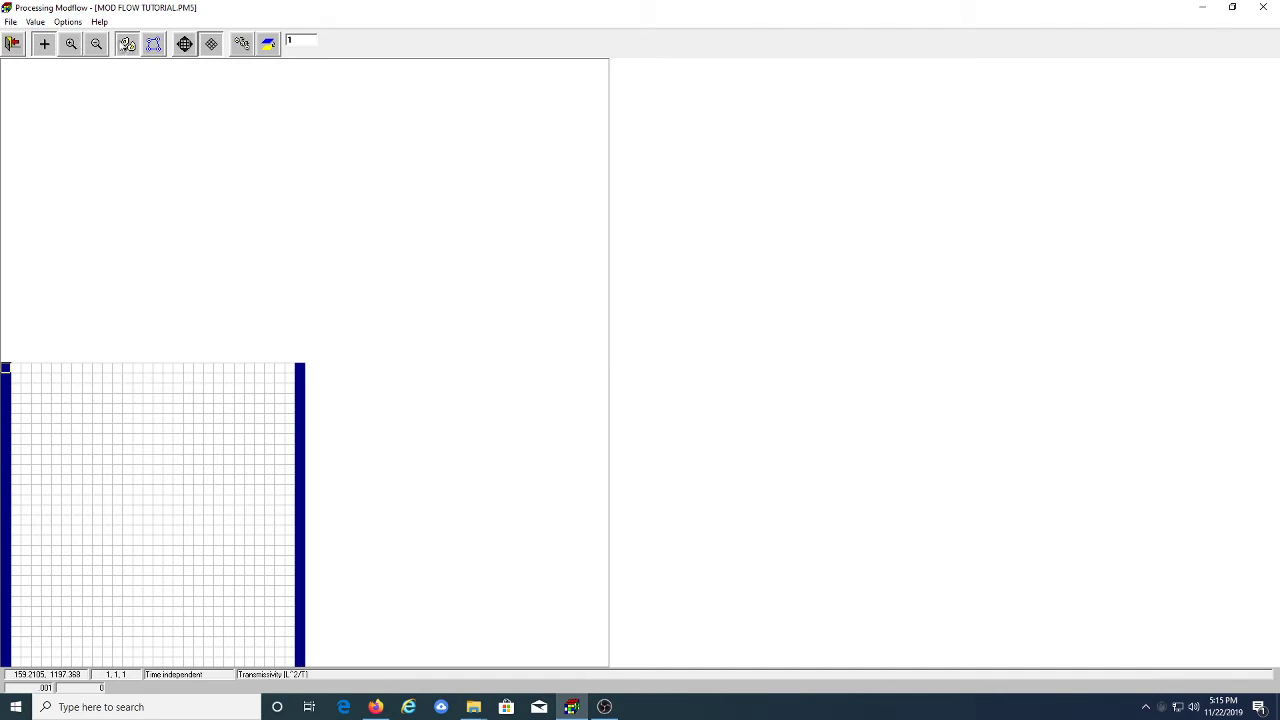
pyautogui.click(35, 22)
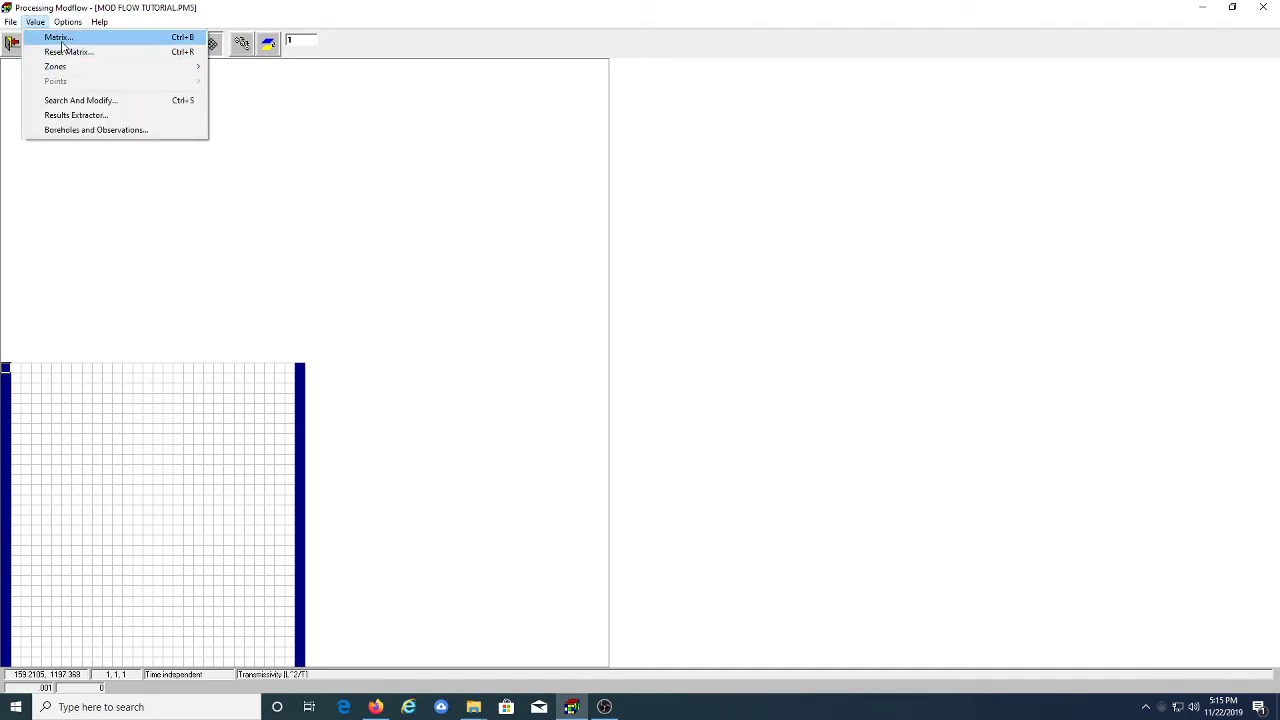
pyautogui.click(58, 37)
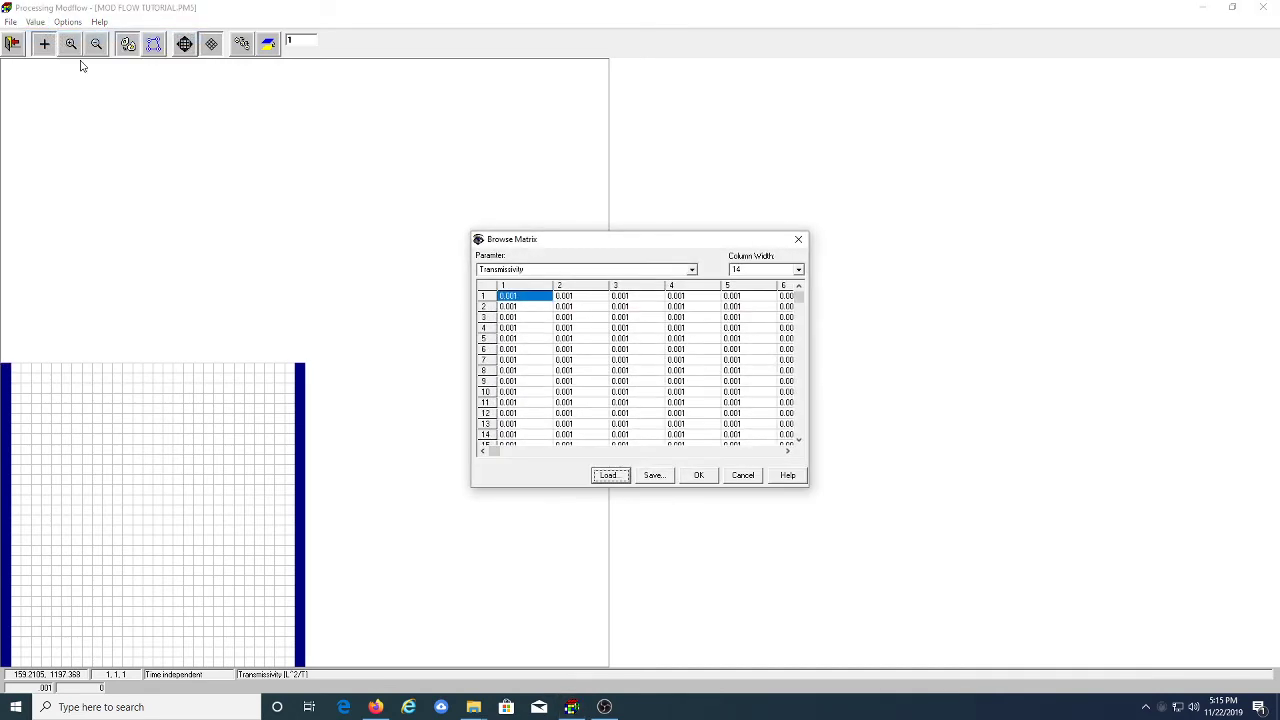
pyautogui.click(711, 477)
# Check the transmissivity matrices of layers 2 and 3 and exit the editor, saving the changes
pyautogui.press('pagedown')
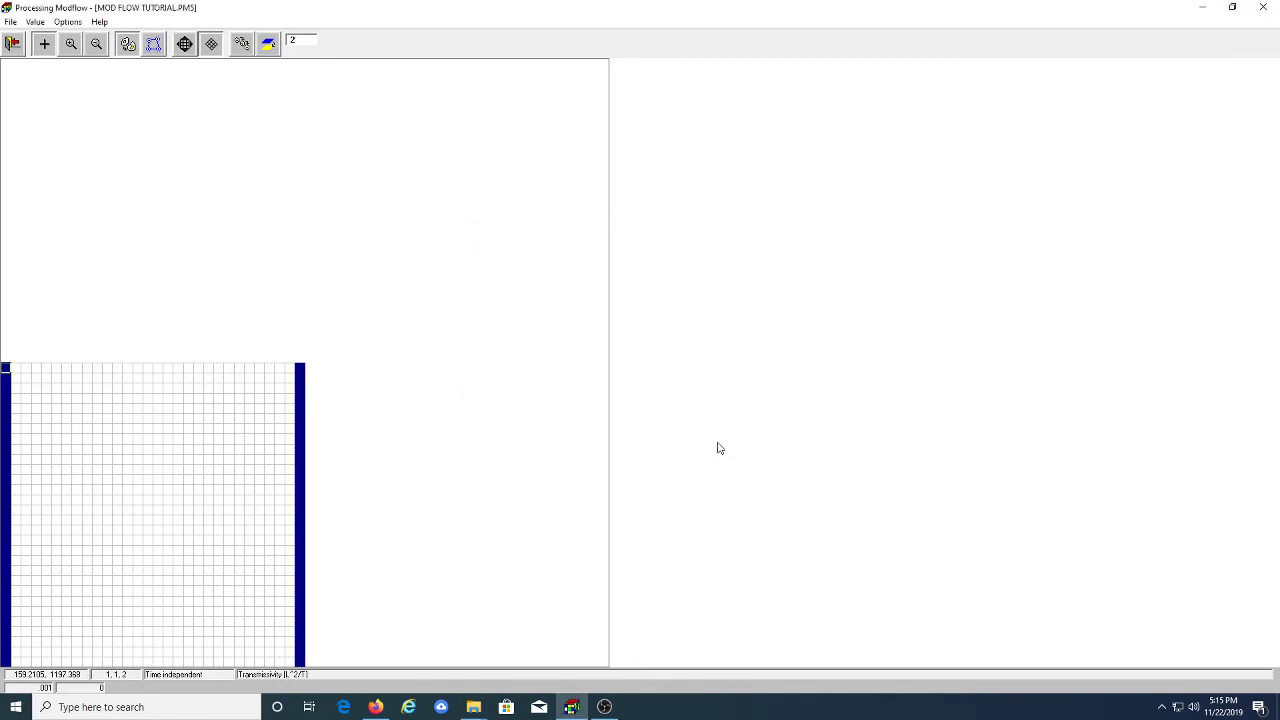
pyautogui.click(35, 22)
pyautogui.click(58, 37)
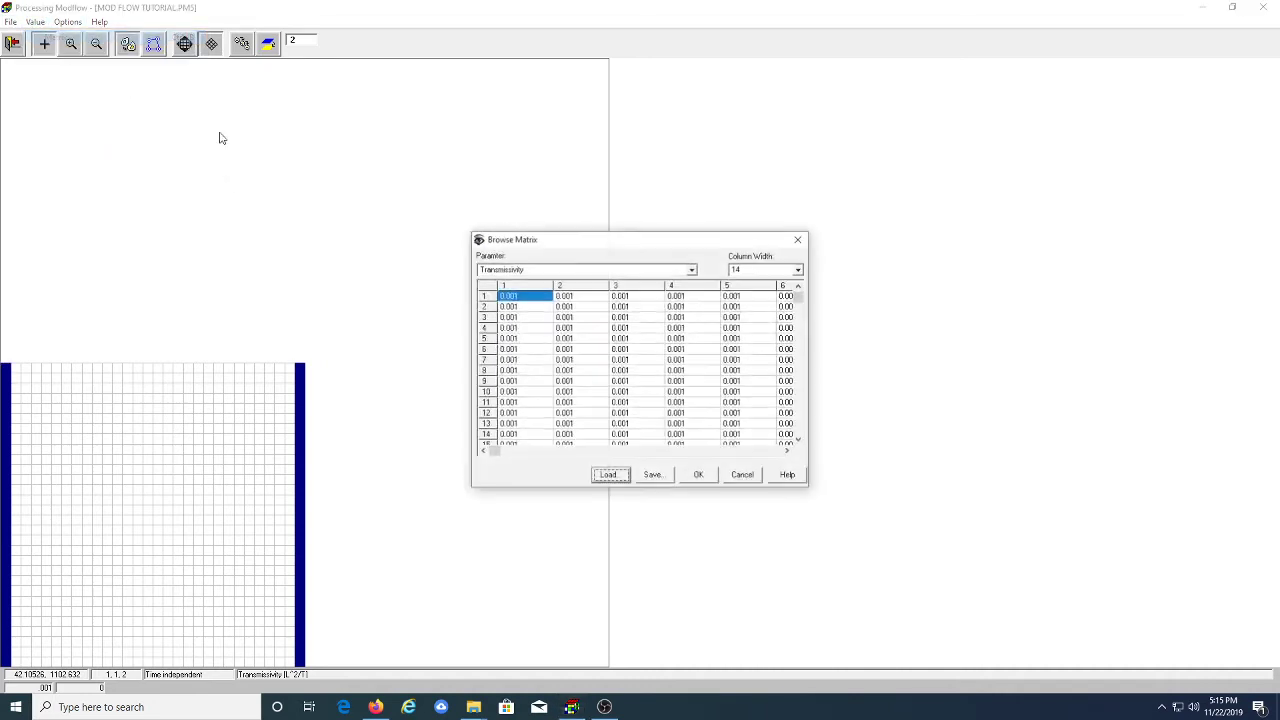
pyautogui.click(710, 477)
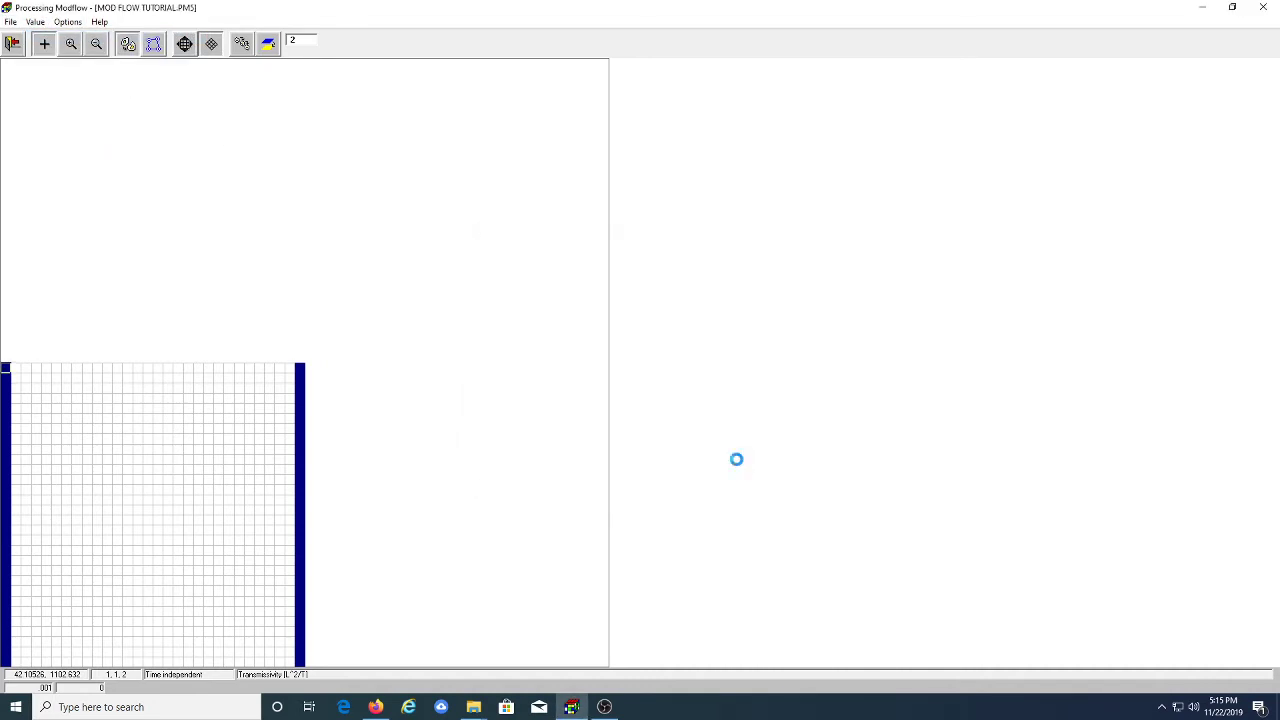
pyautogui.click(35, 22)
pyautogui.click(99, 22)
pyautogui.click(58, 37)
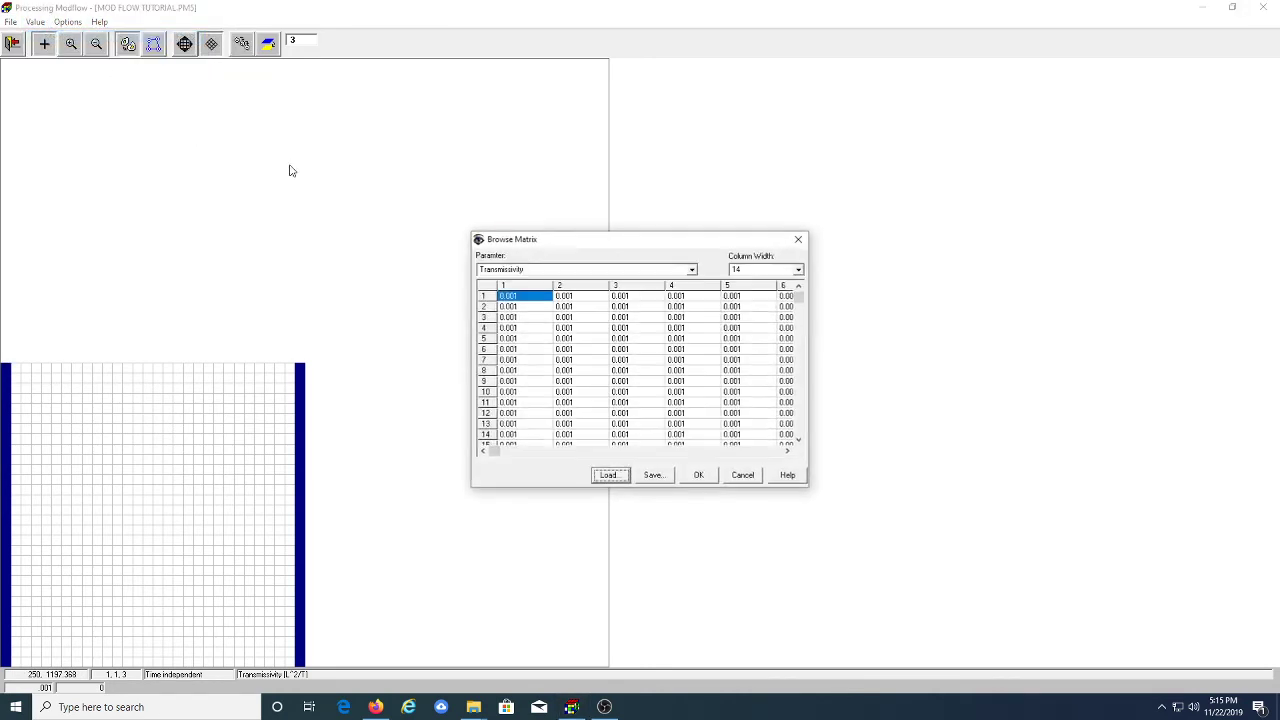
pyautogui.click(708, 475)
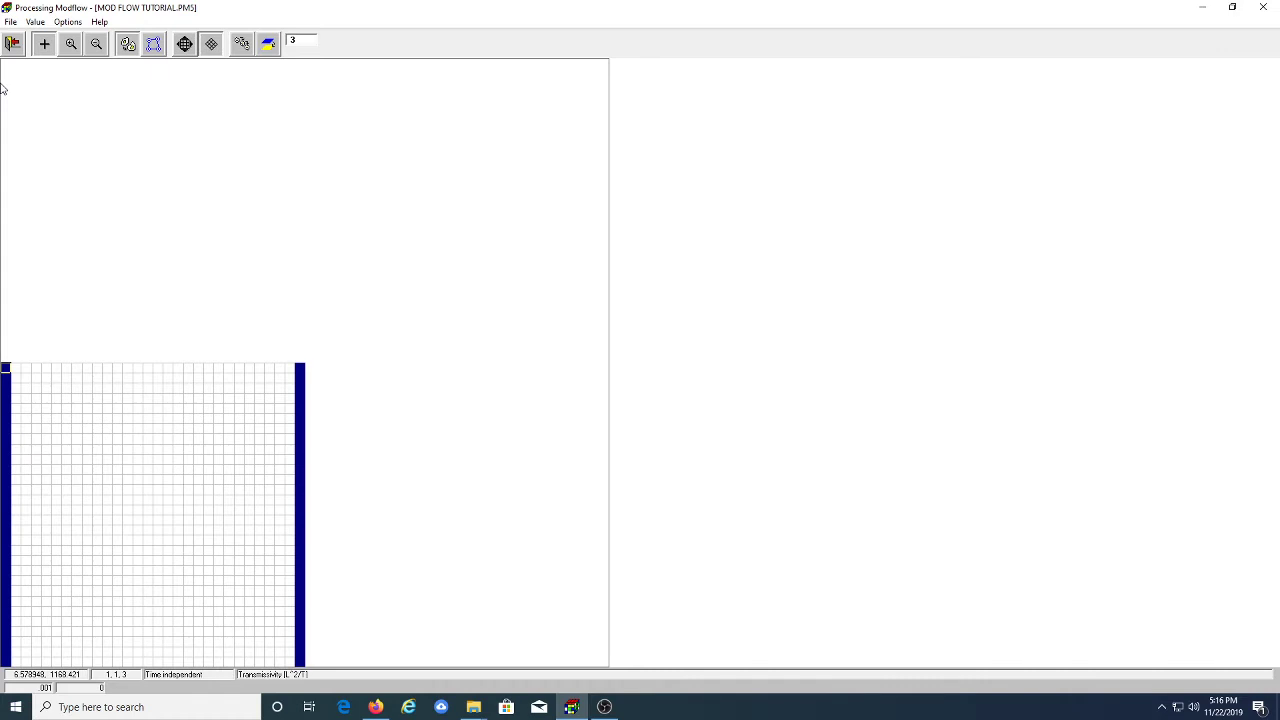
pyautogui.click(12, 43)
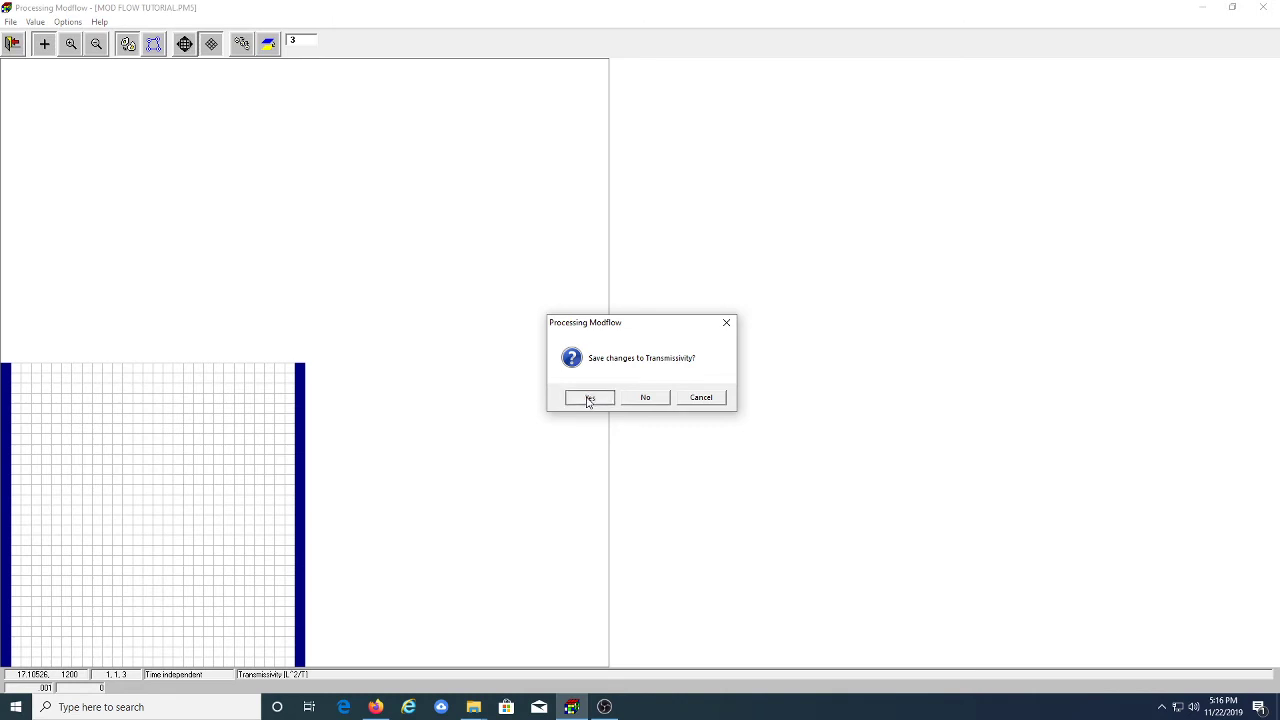
pyautogui.click(589, 397)
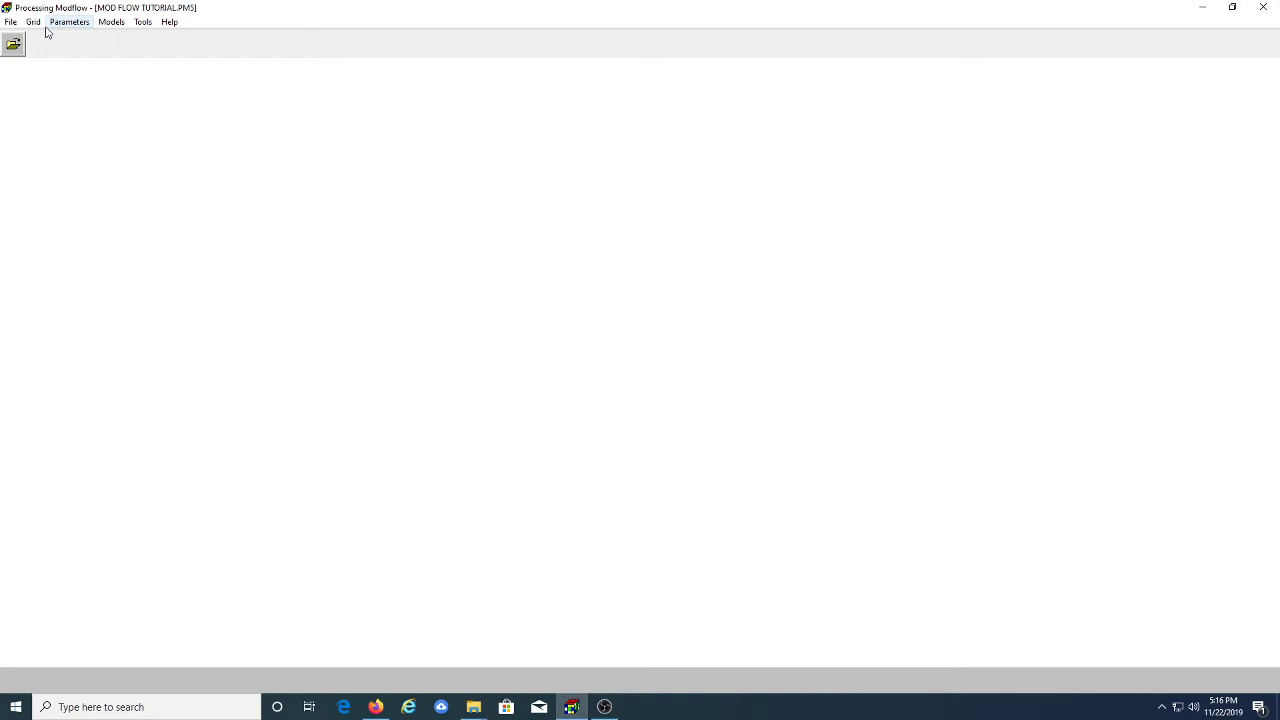
# Open the vertical leakance data and exit its editor with the default values saved
pyautogui.click(51, 24)
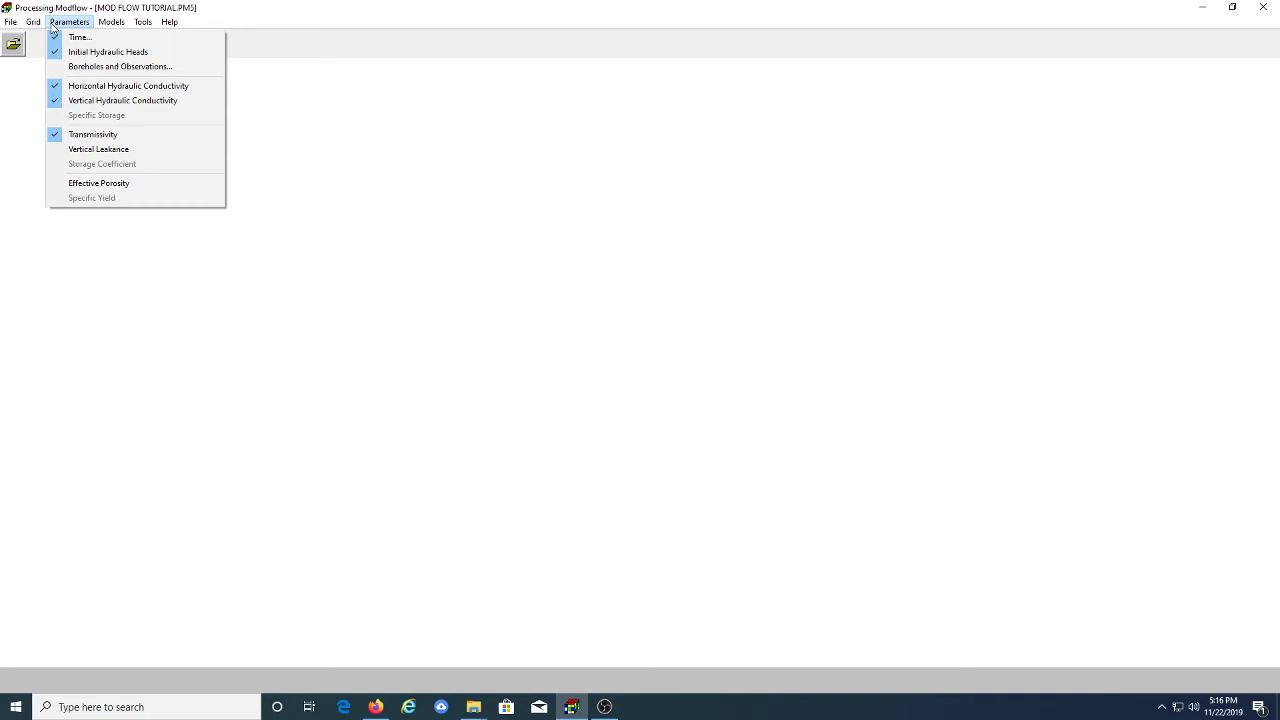
pyautogui.click(78, 149)
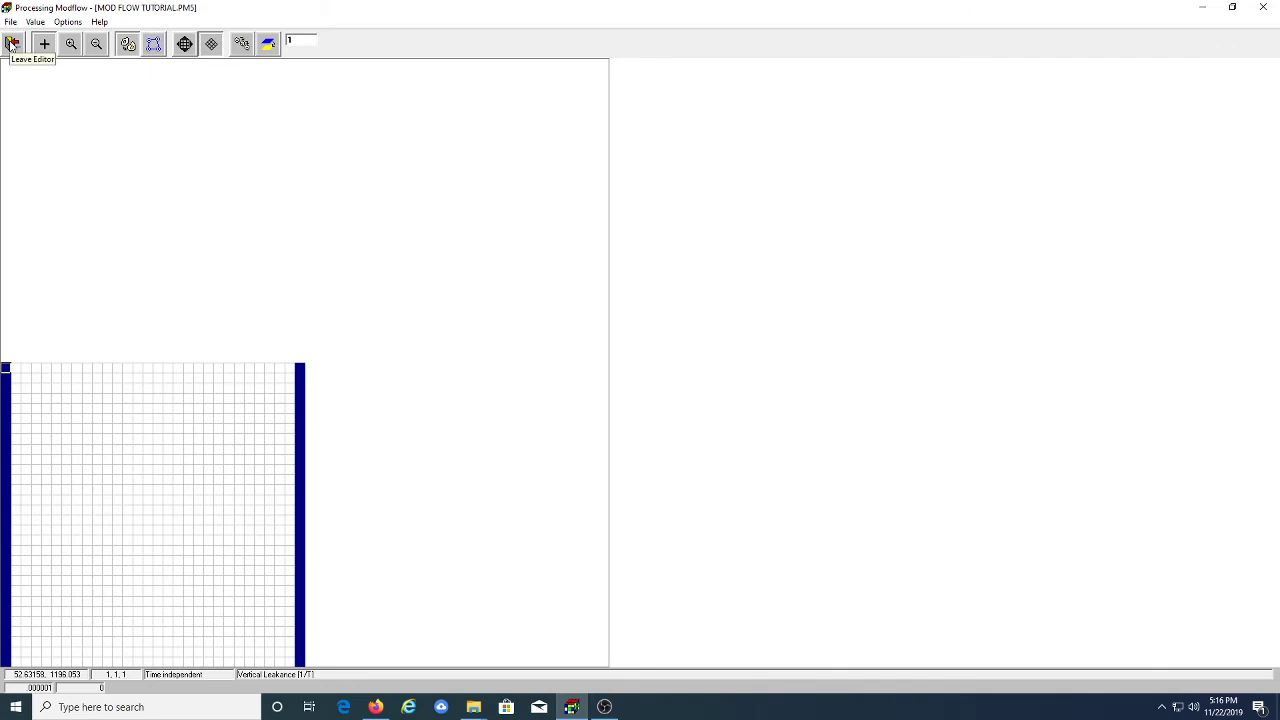
pyautogui.click(12, 45)
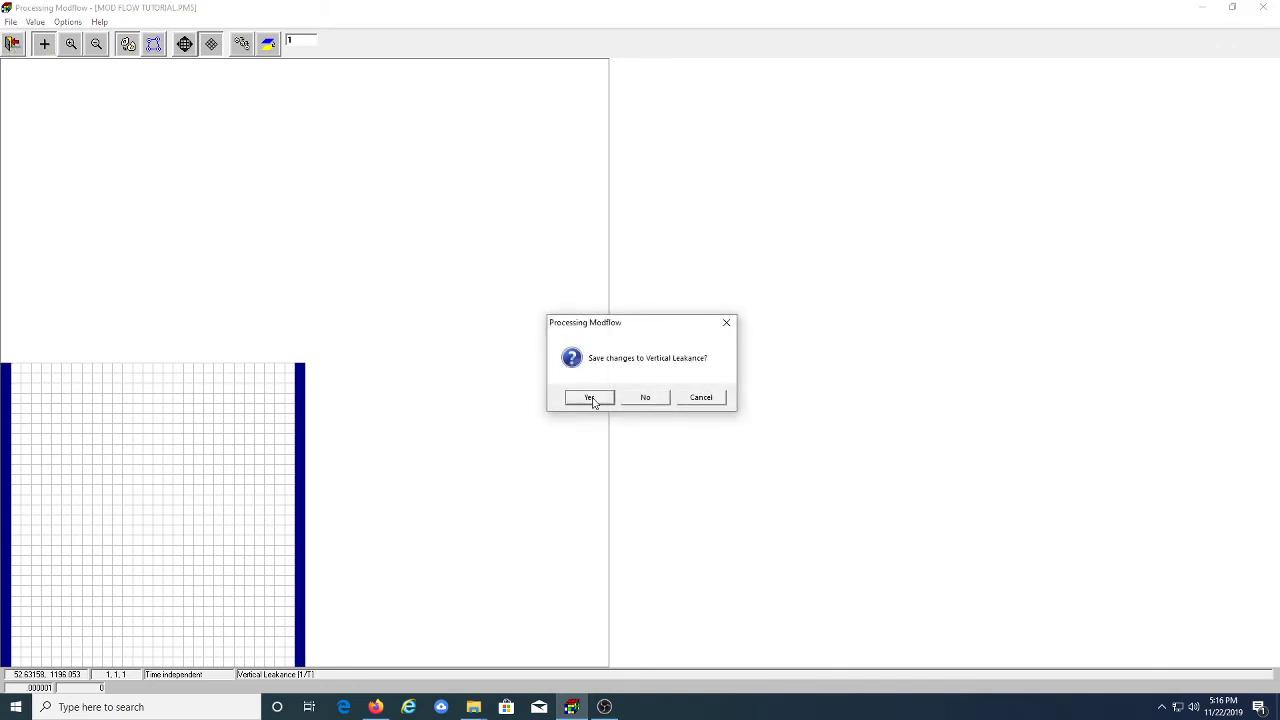
pyautogui.click(591, 398)
# Open the effective porosity data, check layer 1's matrix and exit the editor, saving the values
pyautogui.click(69, 21)
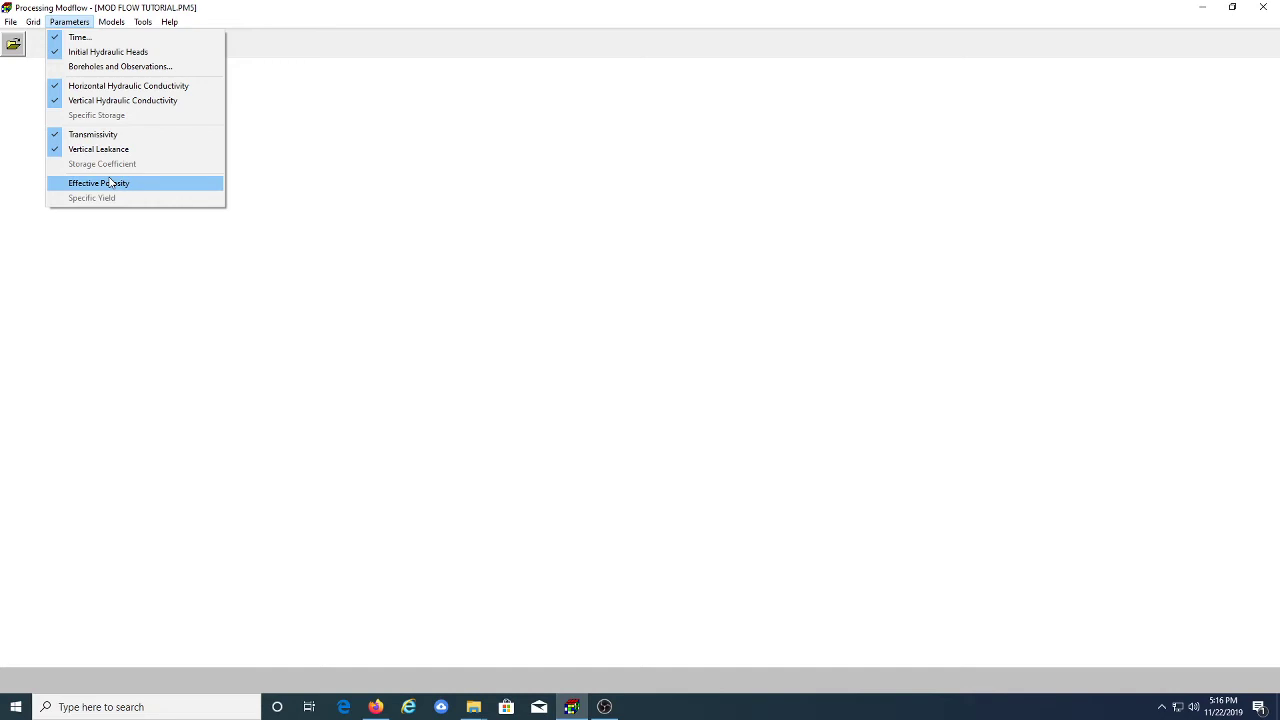
pyautogui.click(110, 182)
pyautogui.click(35, 21)
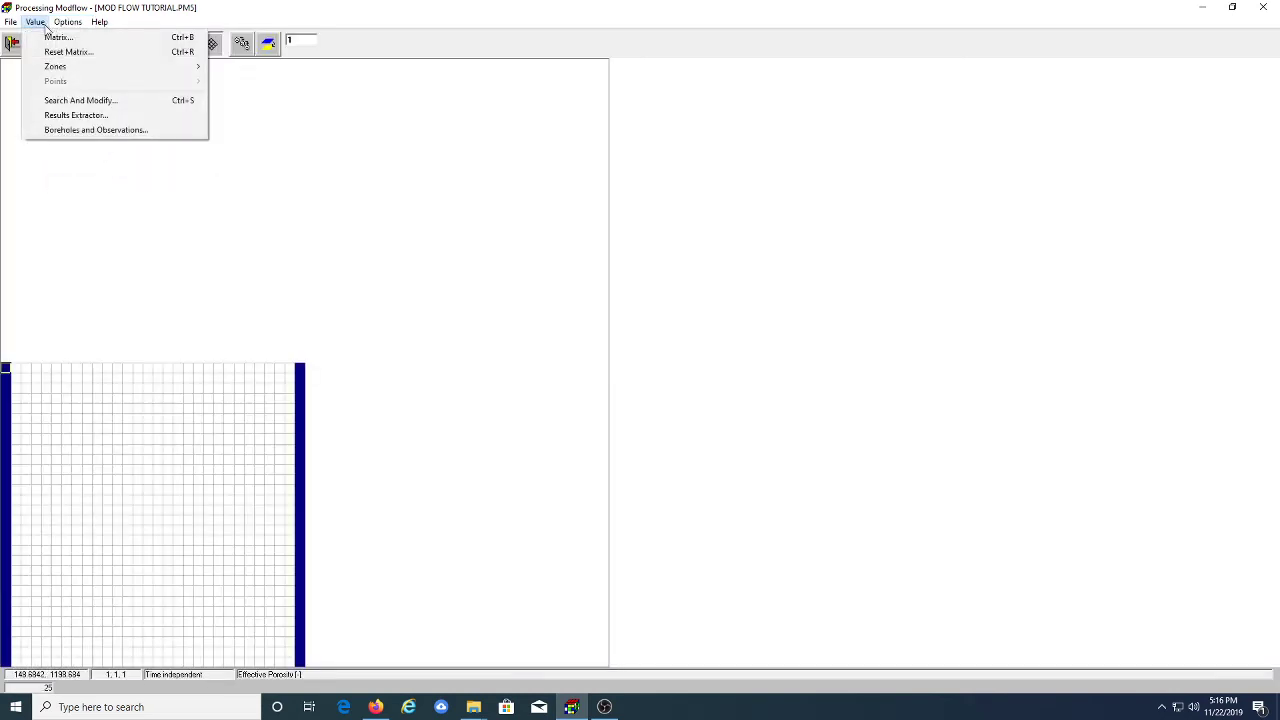
pyautogui.click(48, 37)
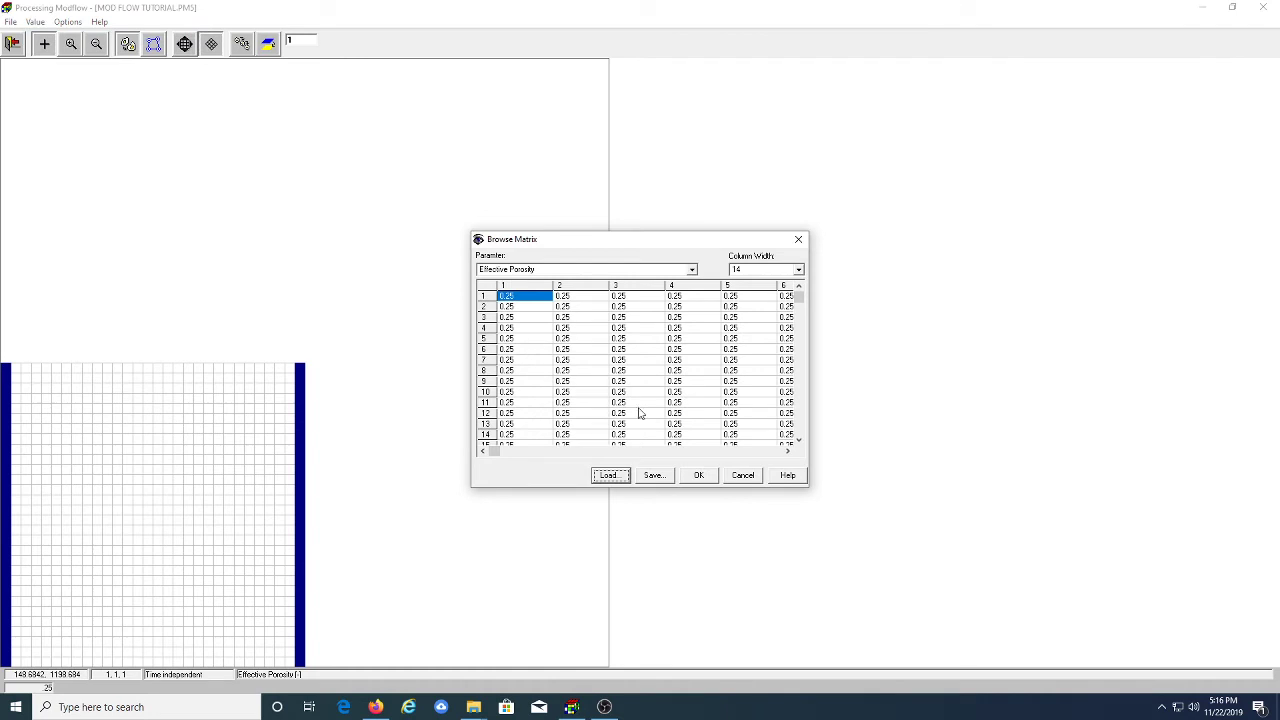
pyautogui.click(695, 476)
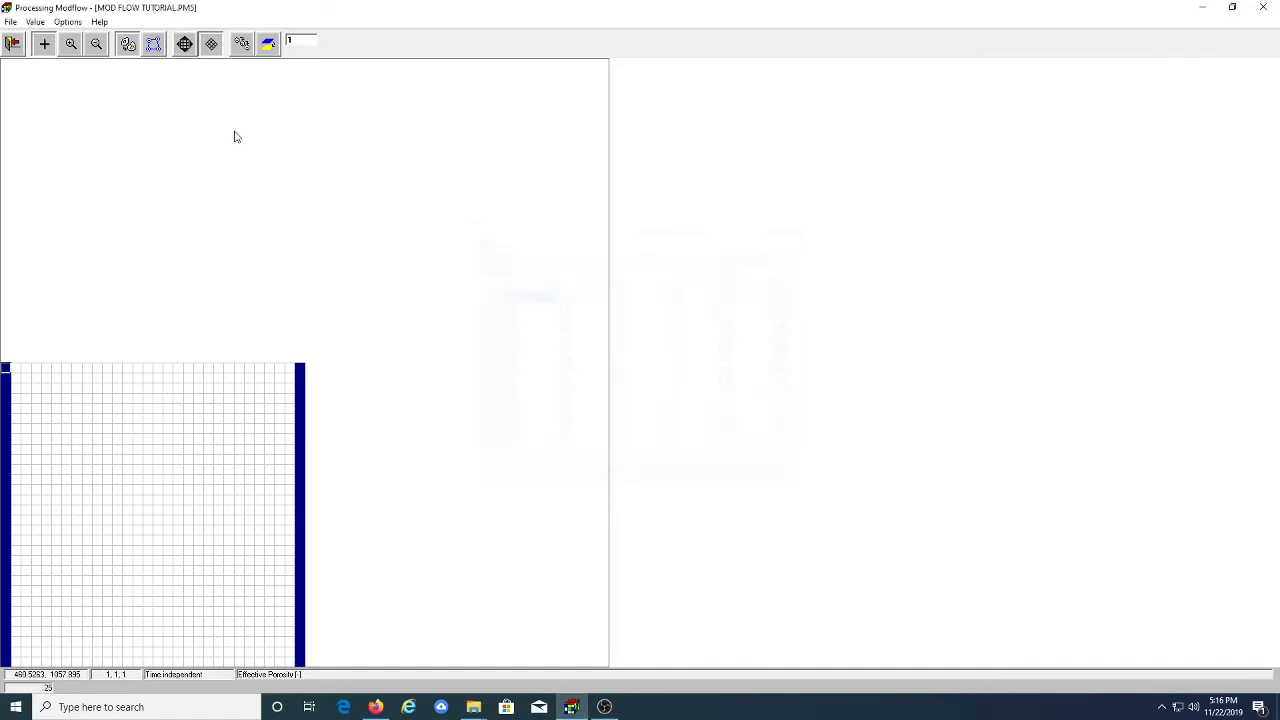
pyautogui.click(7, 42)
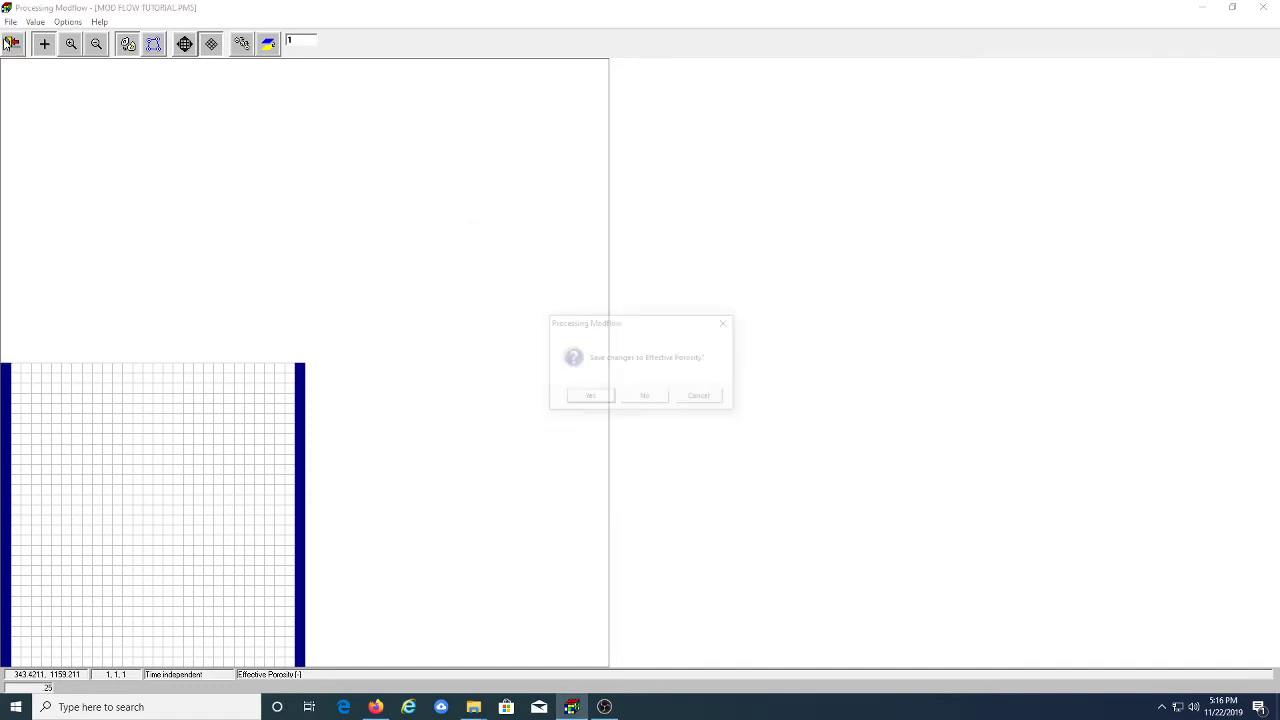
pyautogui.click(609, 400)
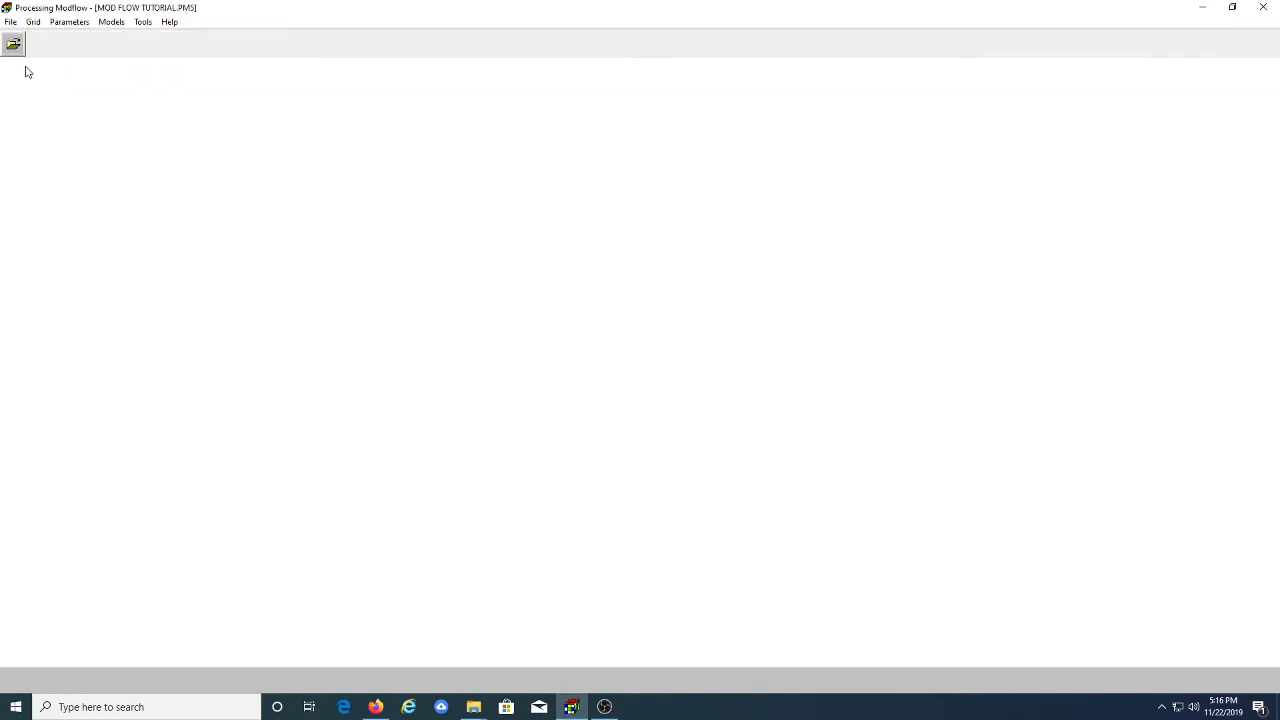
# Open the MODFLOW Recharge package, reset the recharge flux to 8e-9 for the top grid layer, and exit the editor, saving the changes
pyautogui.click(101, 24)
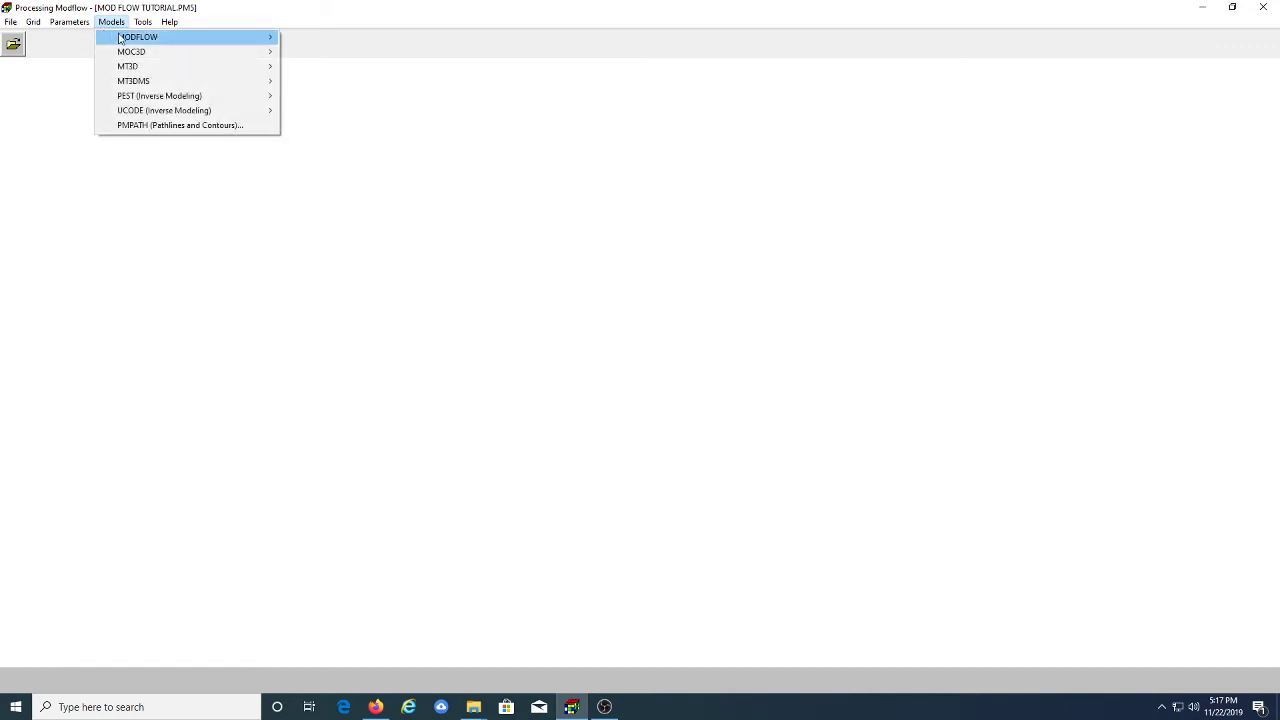
pyautogui.moveTo(217, 37)
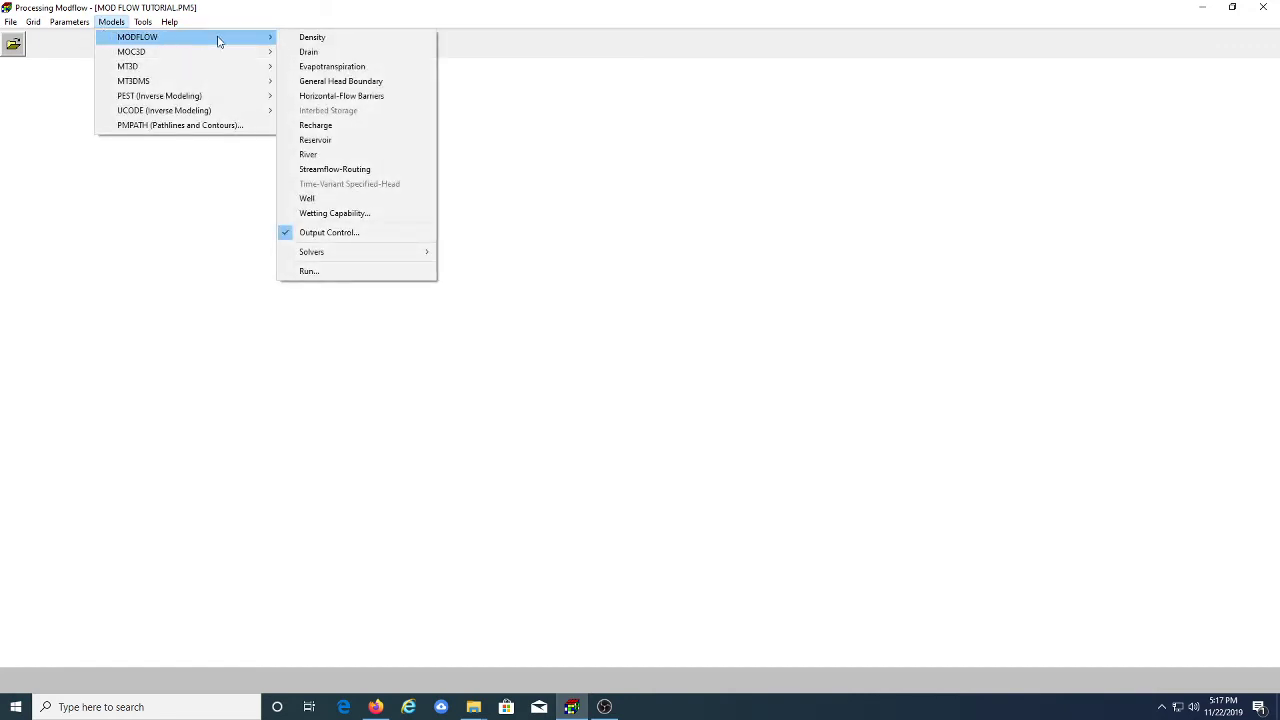
pyautogui.click(330, 127)
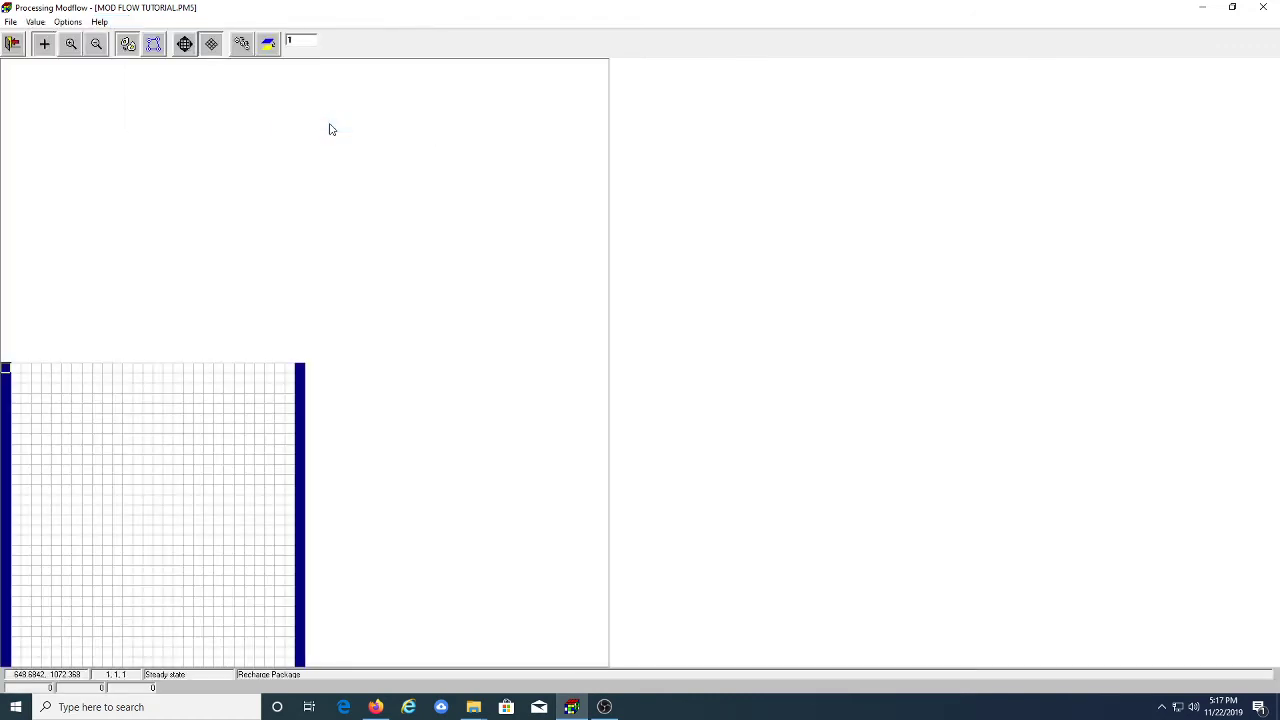
pyautogui.click(36, 22)
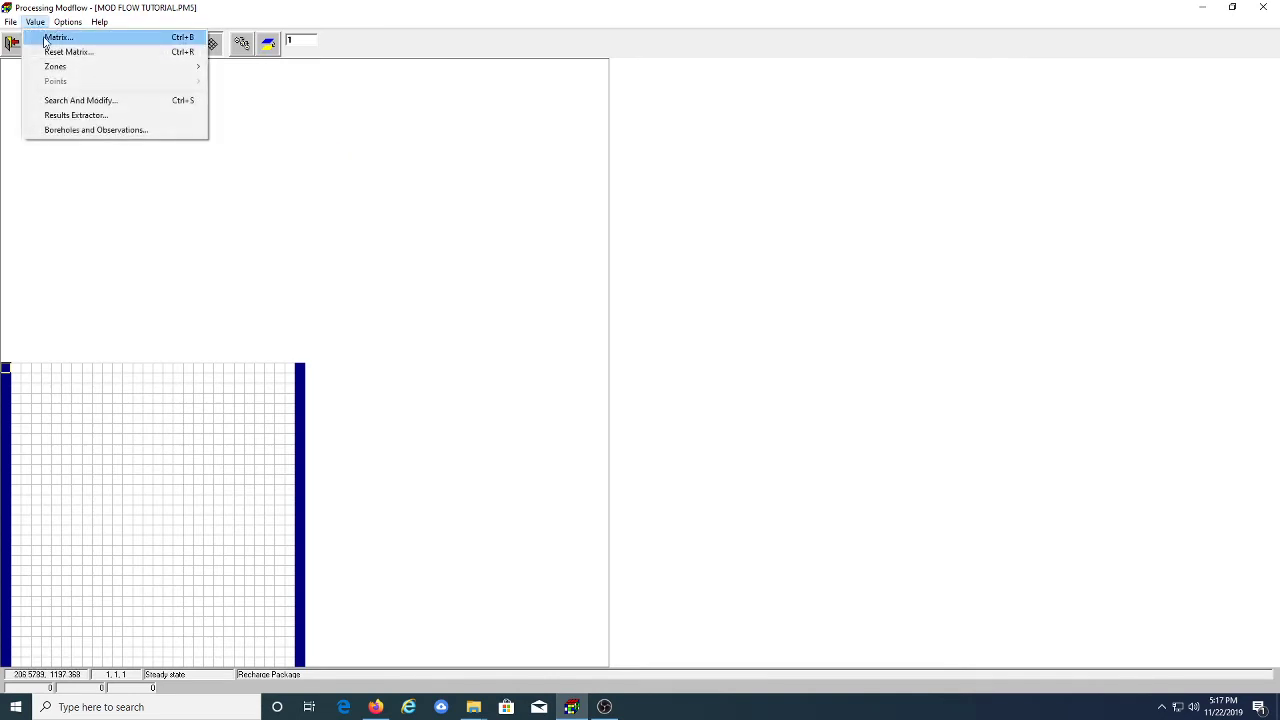
pyautogui.click(50, 51)
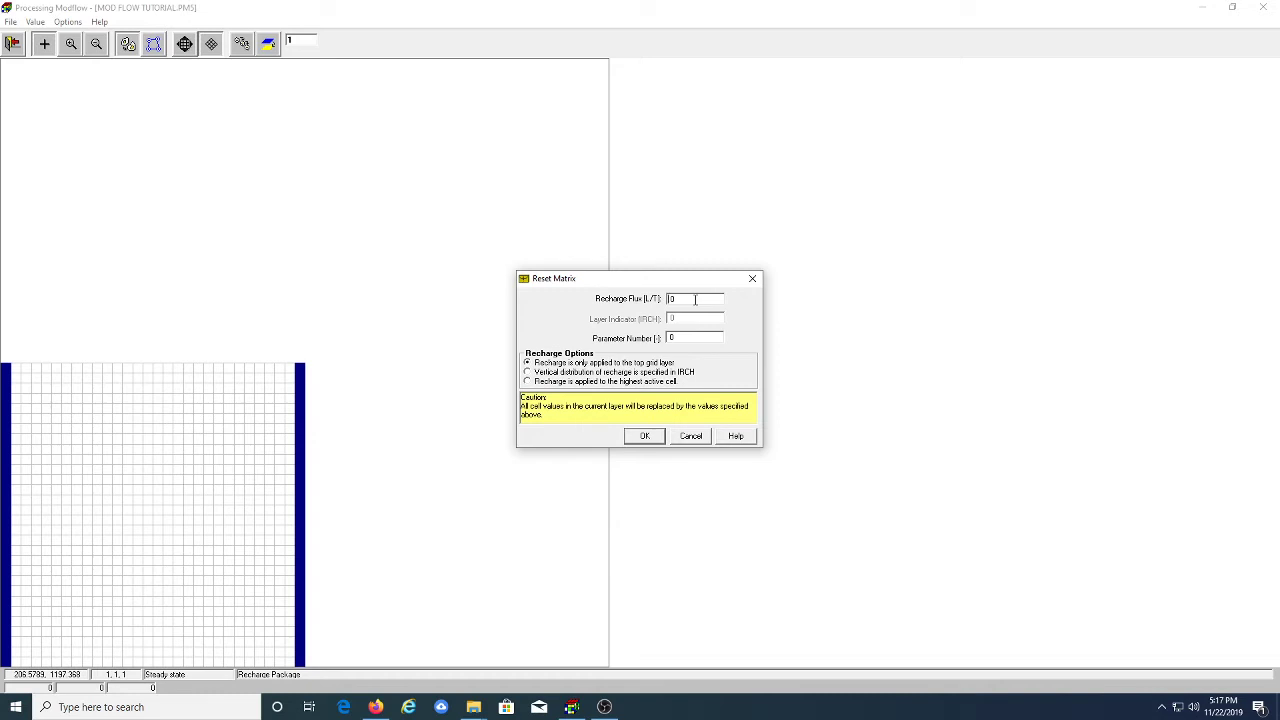
pyautogui.moveTo(695, 299); pyautogui.dragTo(668, 300)
pyautogui.write('8e-9')
pyautogui.click(645, 436)
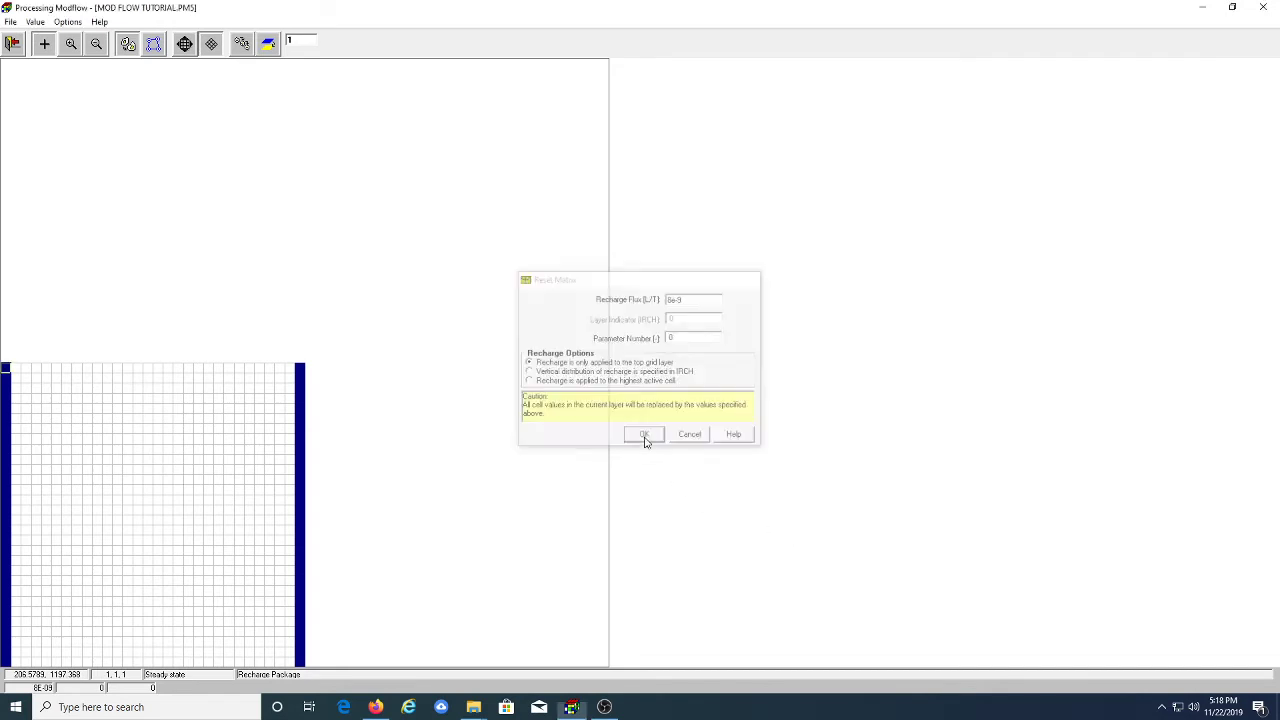
pyautogui.click(12, 43)
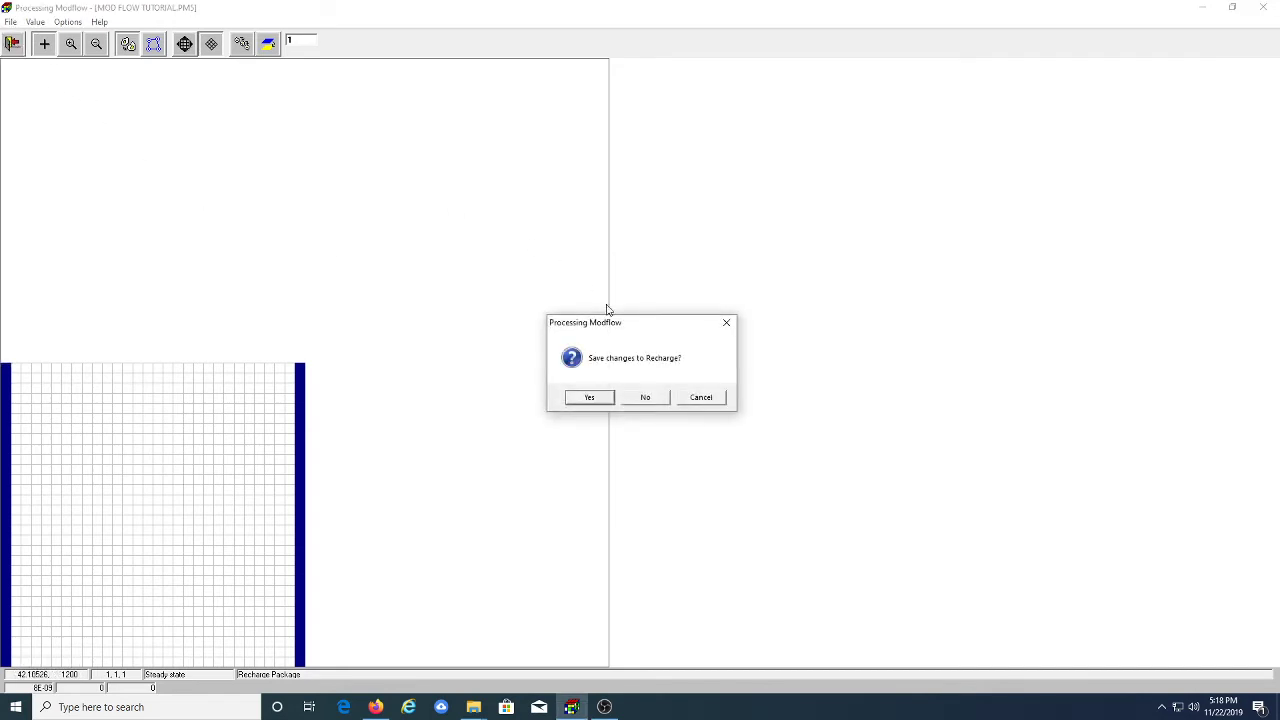
pyautogui.click(577, 398)
# Open the Well package and set the well recharge rate to -1e-10 at column 25, row 15 of layer 1
pyautogui.click(114, 23)
pyautogui.moveTo(209, 37)
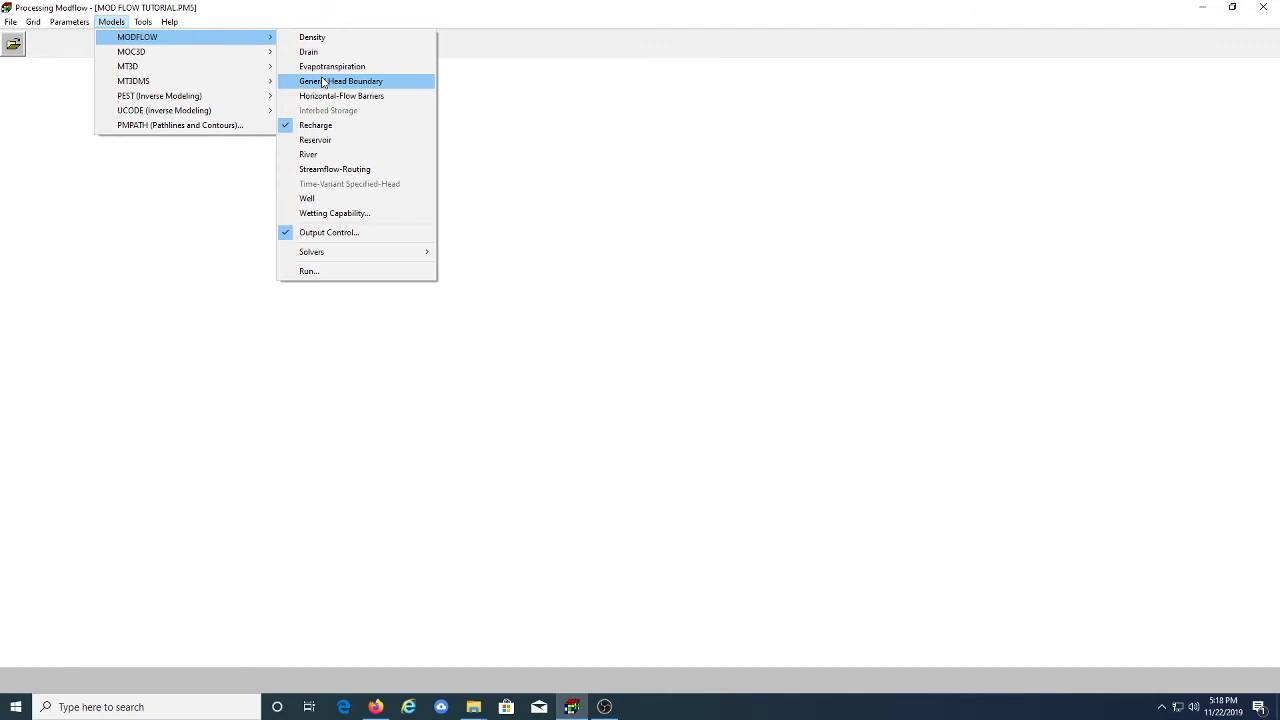
pyautogui.click(330, 203)
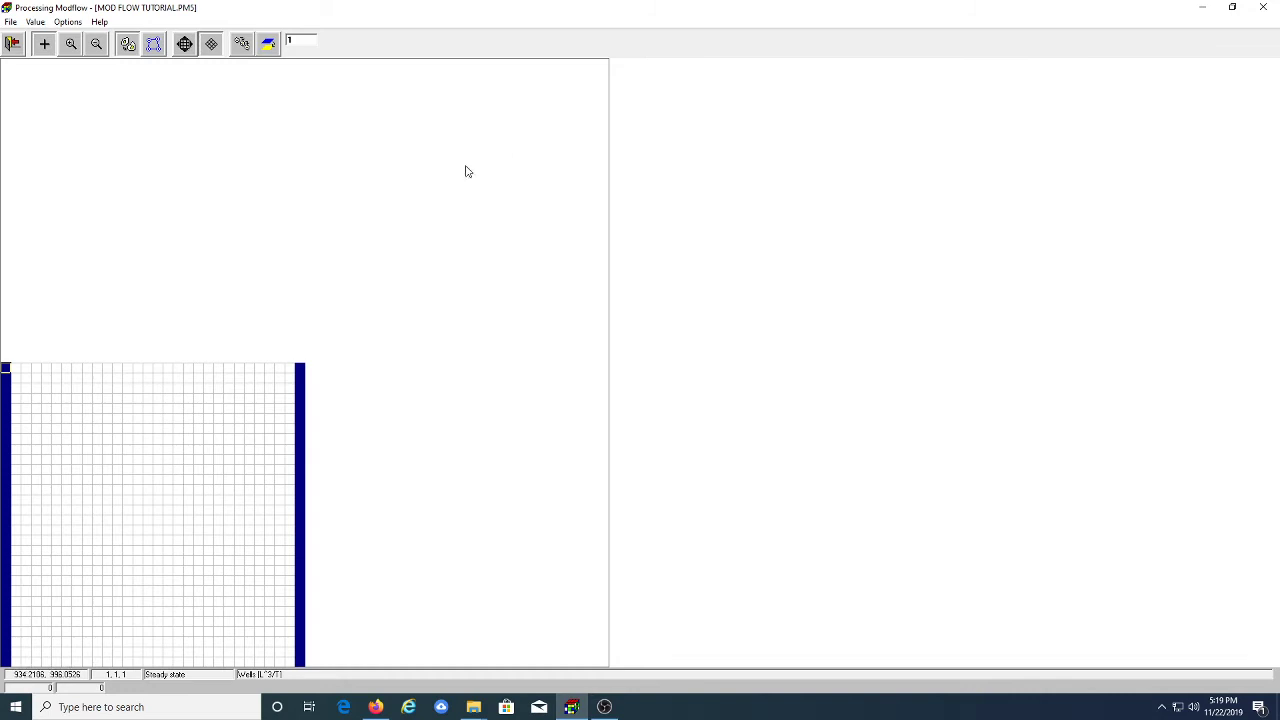
pyautogui.press('Right')
pyautogui.press('Right')
pyautogui.press('Right')
pyautogui.press('Right')
pyautogui.press('Right')
pyautogui.press('Right')
pyautogui.press('Right')
pyautogui.press('Right')
pyautogui.press('Right')
pyautogui.press('Right')
pyautogui.press('Right')
pyautogui.press('Right')
pyautogui.press('Right')
pyautogui.press('Right')
pyautogui.press('Right')
pyautogui.press('Right')
pyautogui.press('Right')
pyautogui.press('Right')
pyautogui.press('Right')
pyautogui.press('Right')
pyautogui.press('Right')
pyautogui.press('Right')
pyautogui.press('Right')
pyautogui.press('Down')
pyautogui.press('Down')
pyautogui.press('Right')
pyautogui.press('Down')
pyautogui.press('Down')
pyautogui.press('Down')
pyautogui.press('Down')
pyautogui.press('Down')
pyautogui.press('Down')
pyautogui.press('Down')
pyautogui.press('Down')
pyautogui.press('Down')
pyautogui.press('Down')
pyautogui.press('Down')
pyautogui.press('Down')
pyautogui.press('Down')
pyautogui.press('Down')
pyautogui.press('Down')
pyautogui.press('Up')
pyautogui.press('Up')
pyautogui.press('Up')
pyautogui.rightClick(250, 511)
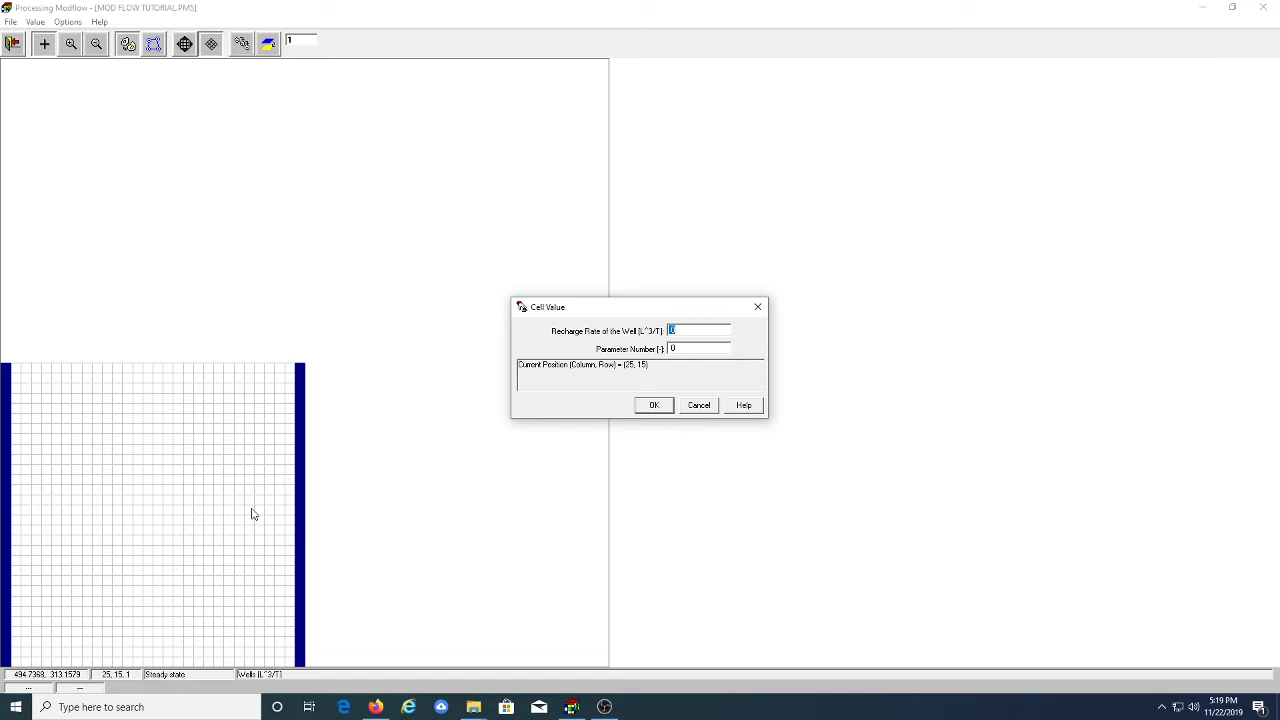
pyautogui.write('-1e-1')
pyautogui.click(652, 407)
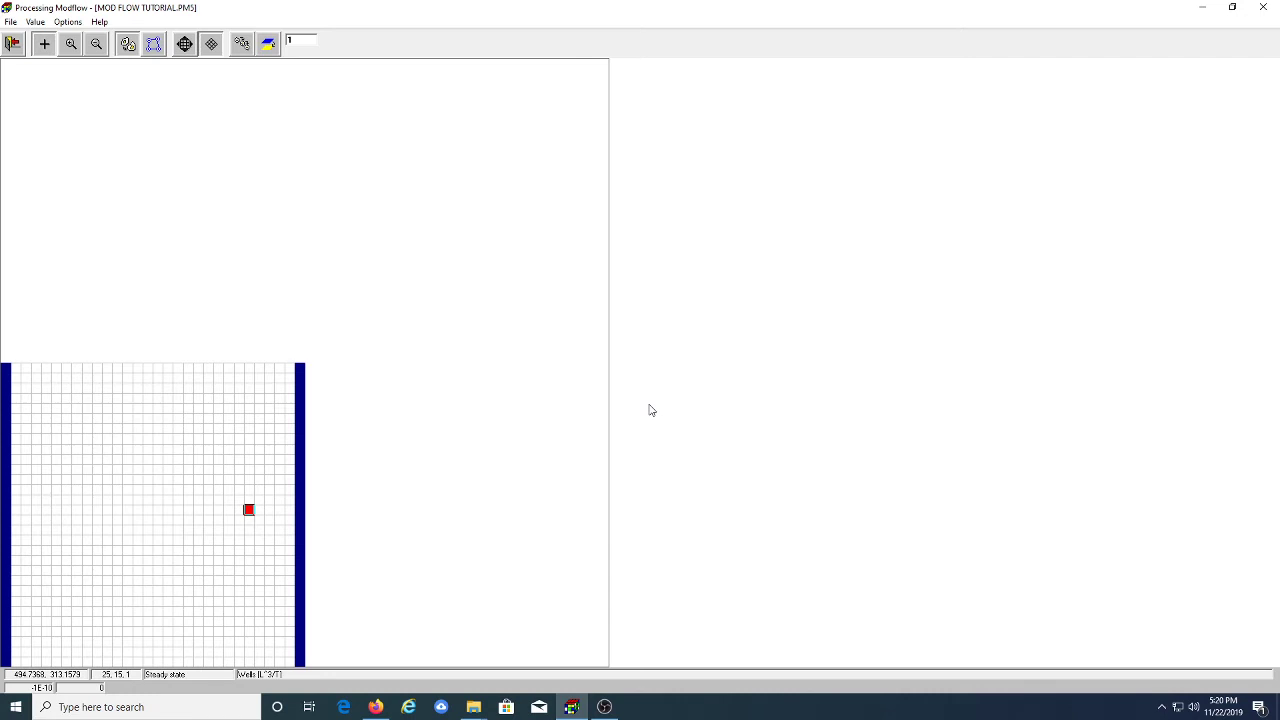
# Set the well recharge rate to -1e-10 for the same cell in layer 2
pyautogui.press('pagedown')
pyautogui.click(247, 511)
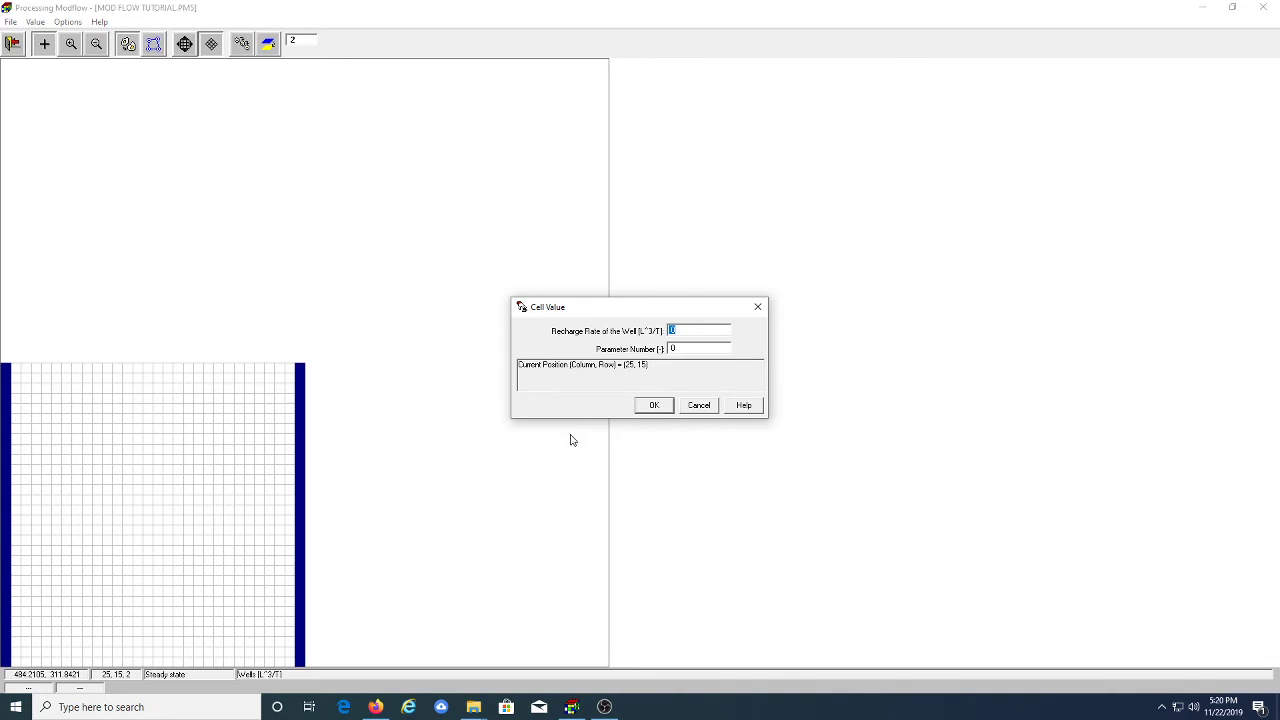
pyautogui.write('-1e-10')
pyautogui.click(651, 405)
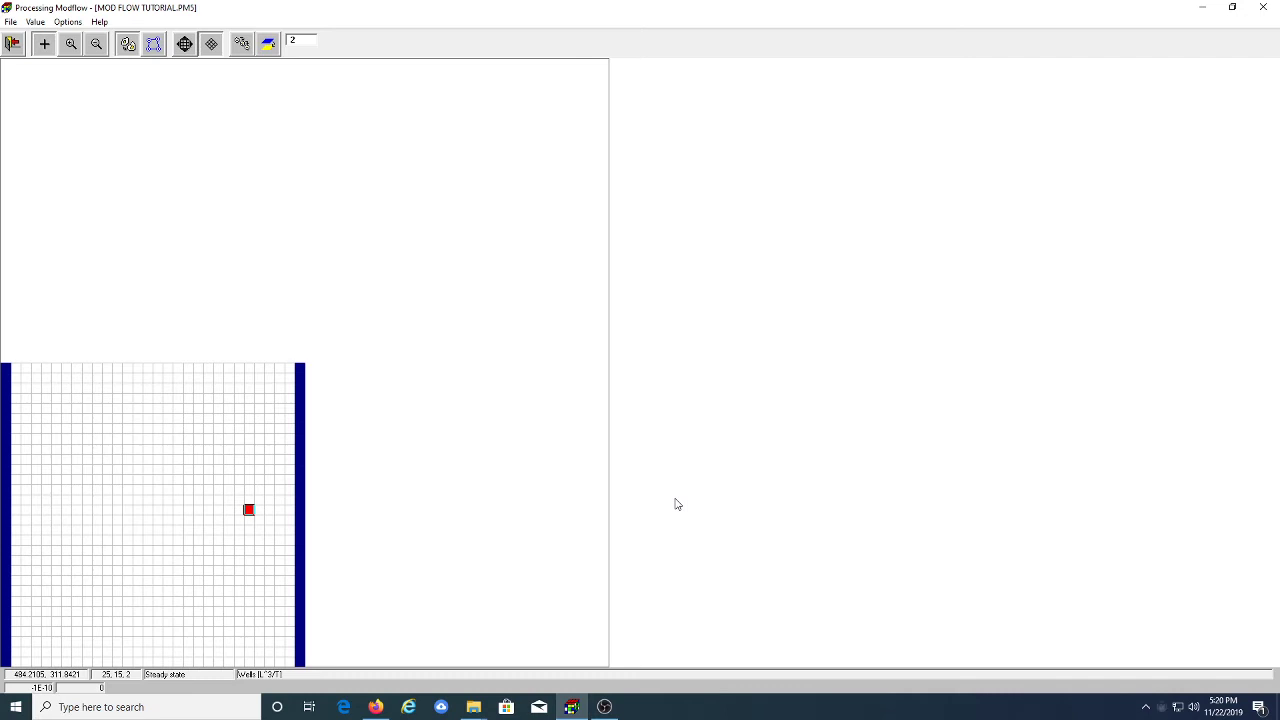
# Set the well recharge rate to -0.0012 for the same cell in layer 3 and exit the editor, saving the changes
pyautogui.press('pagedown')
pyautogui.rightClick(248, 512)
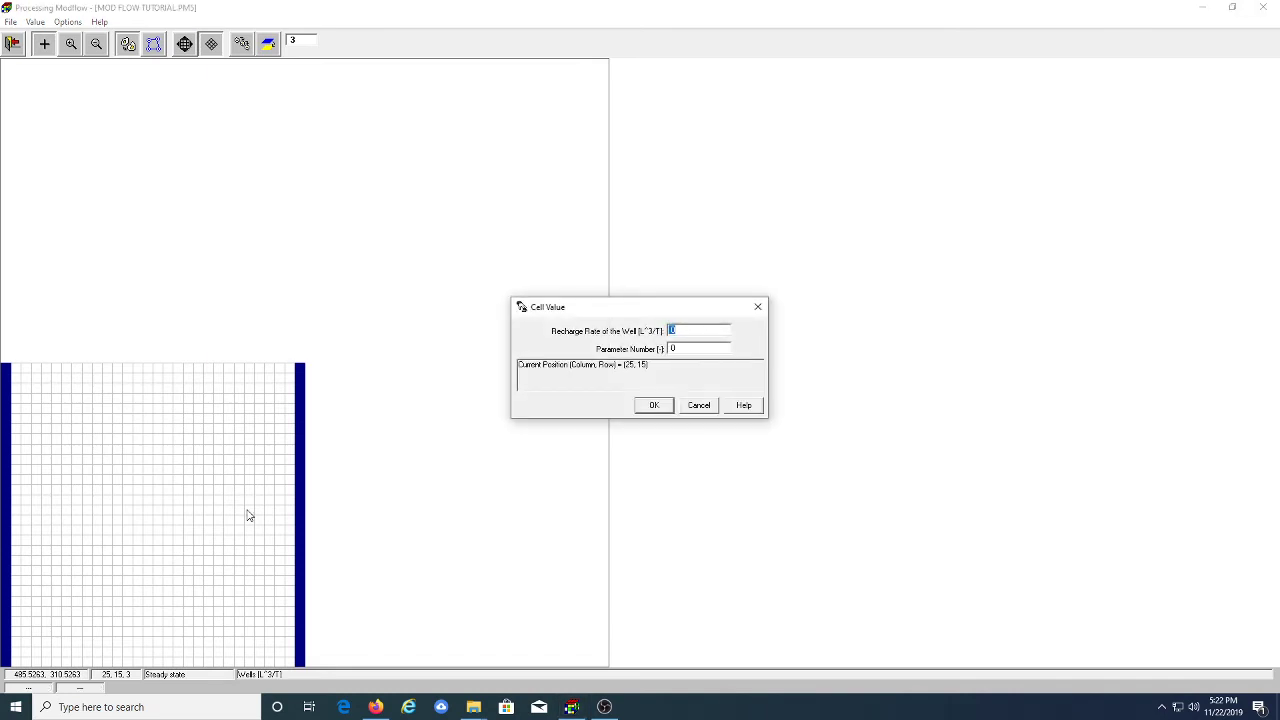
pyautogui.write('-0.0012')
pyautogui.click(654, 405)
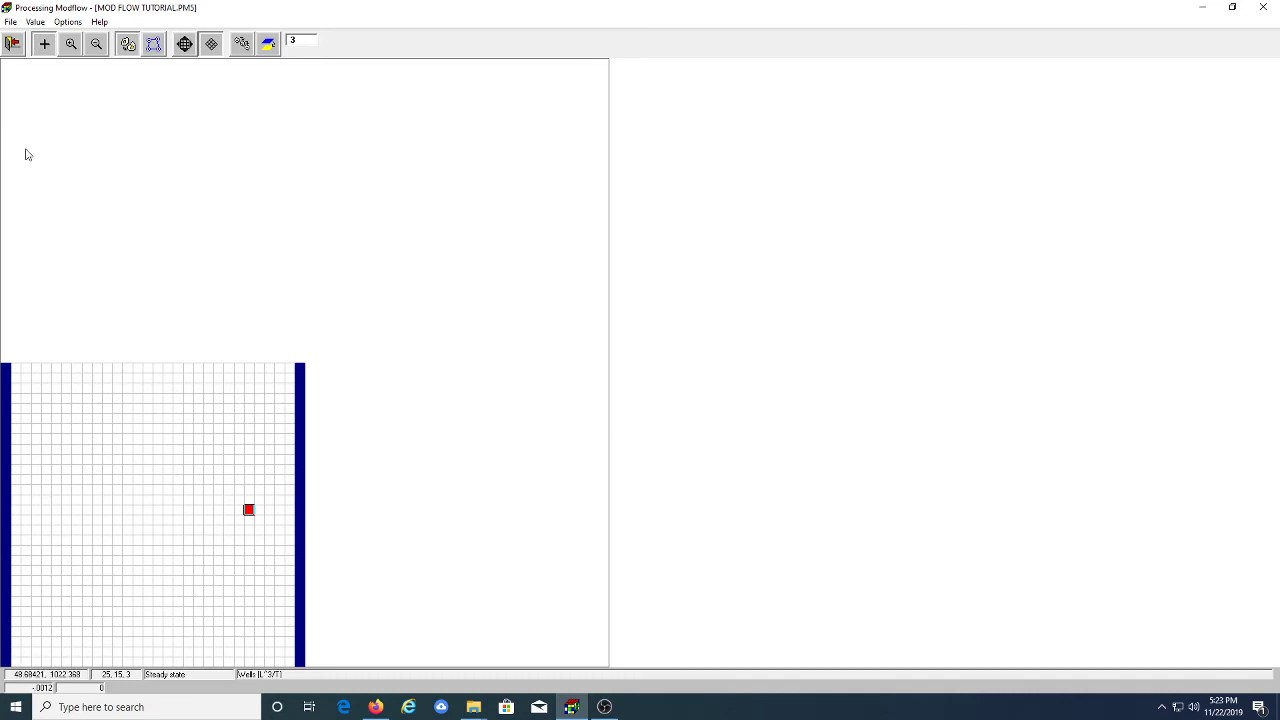
pyautogui.click(12, 43)
pyautogui.click(607, 399)
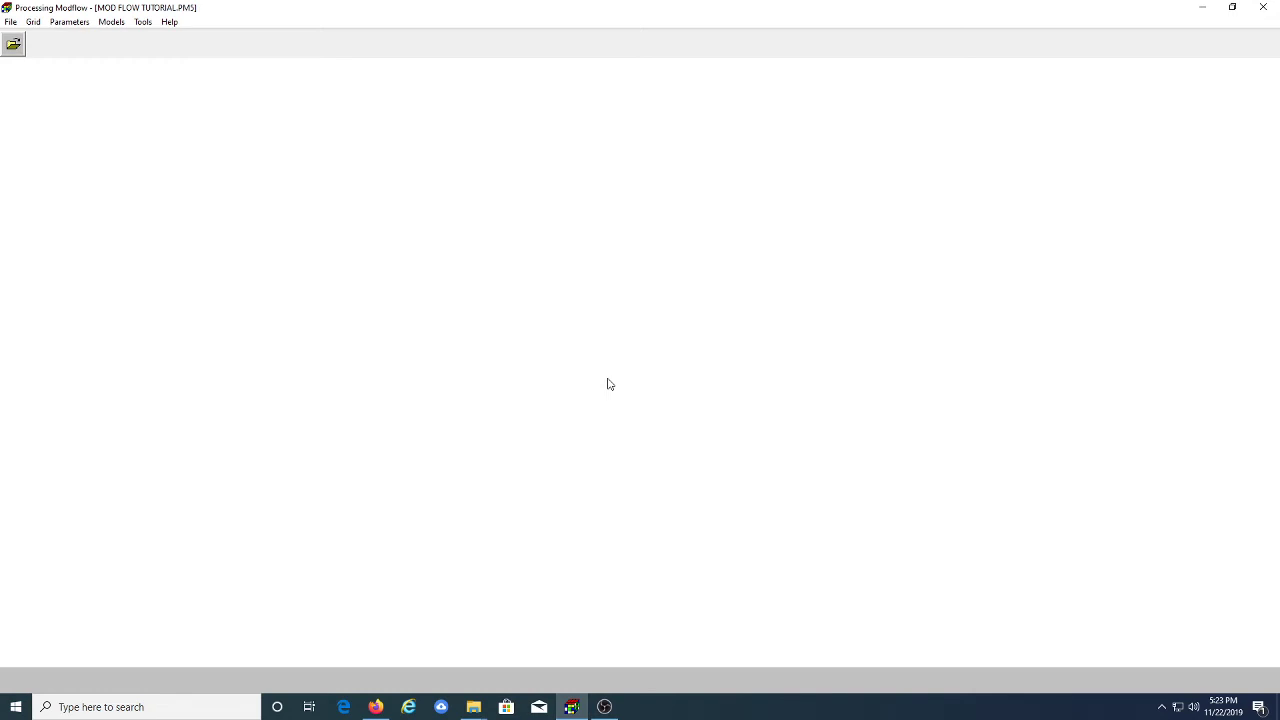
# Run MODFLOW with the default run options and dismiss the console when the simulation is done
pyautogui.click(109, 22)
pyautogui.moveTo(140, 43)
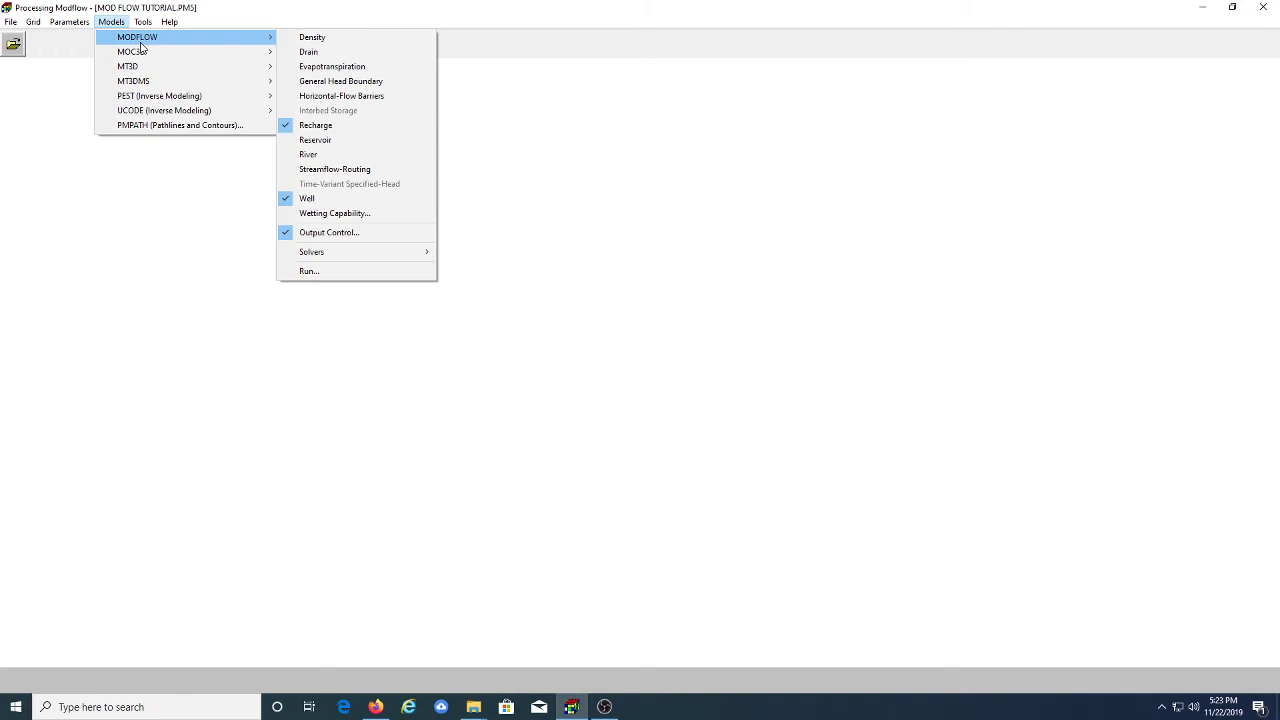
pyautogui.click(323, 273)
pyautogui.click(679, 484)
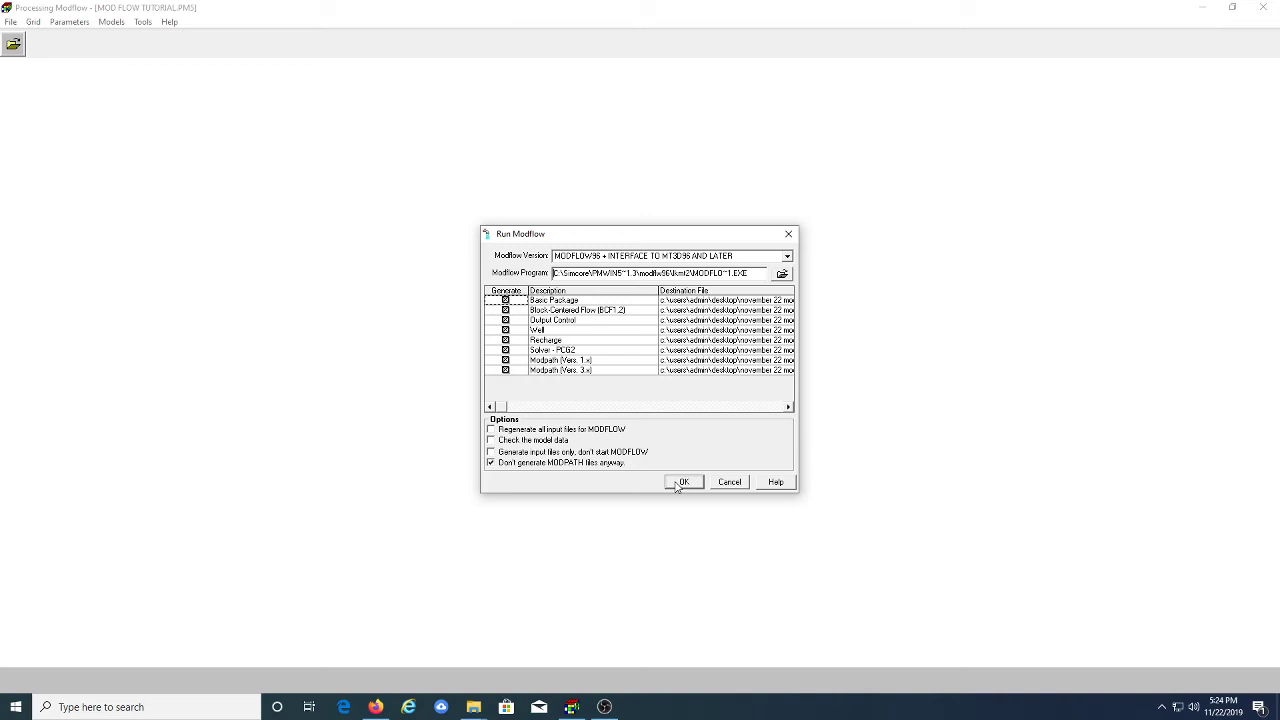
pyautogui.click(680, 483)
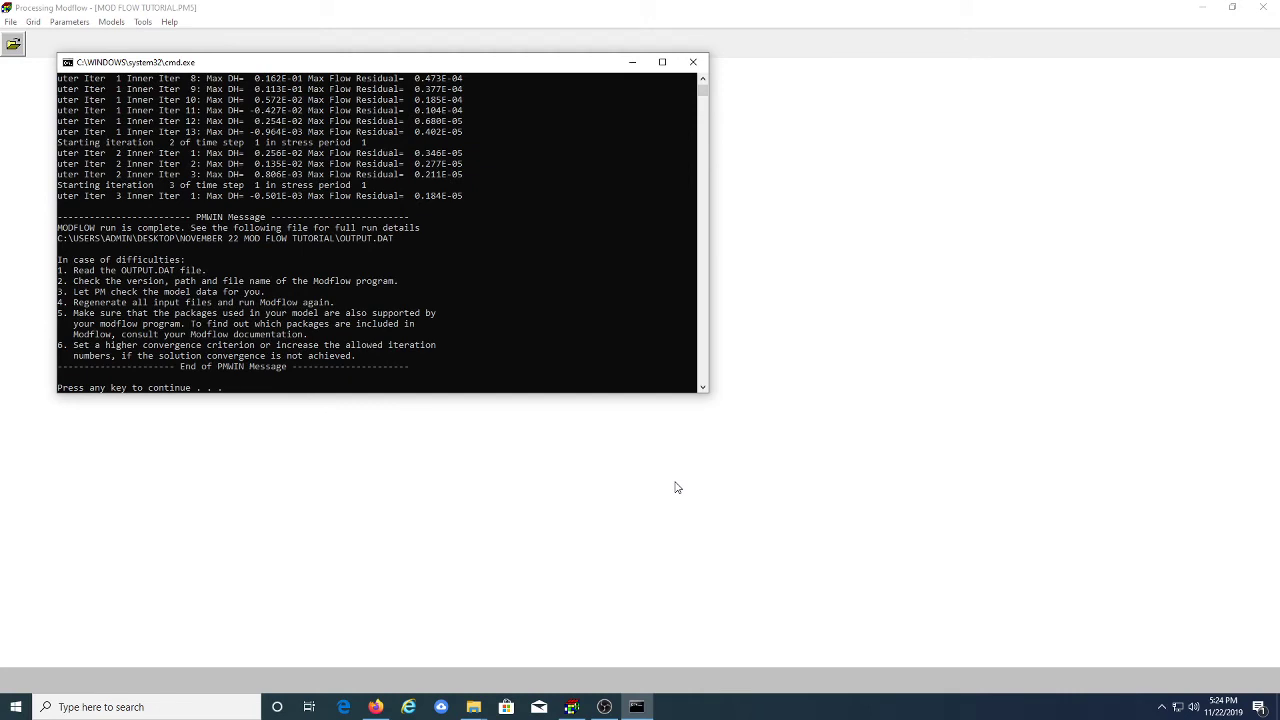
pyautogui.press('Return')
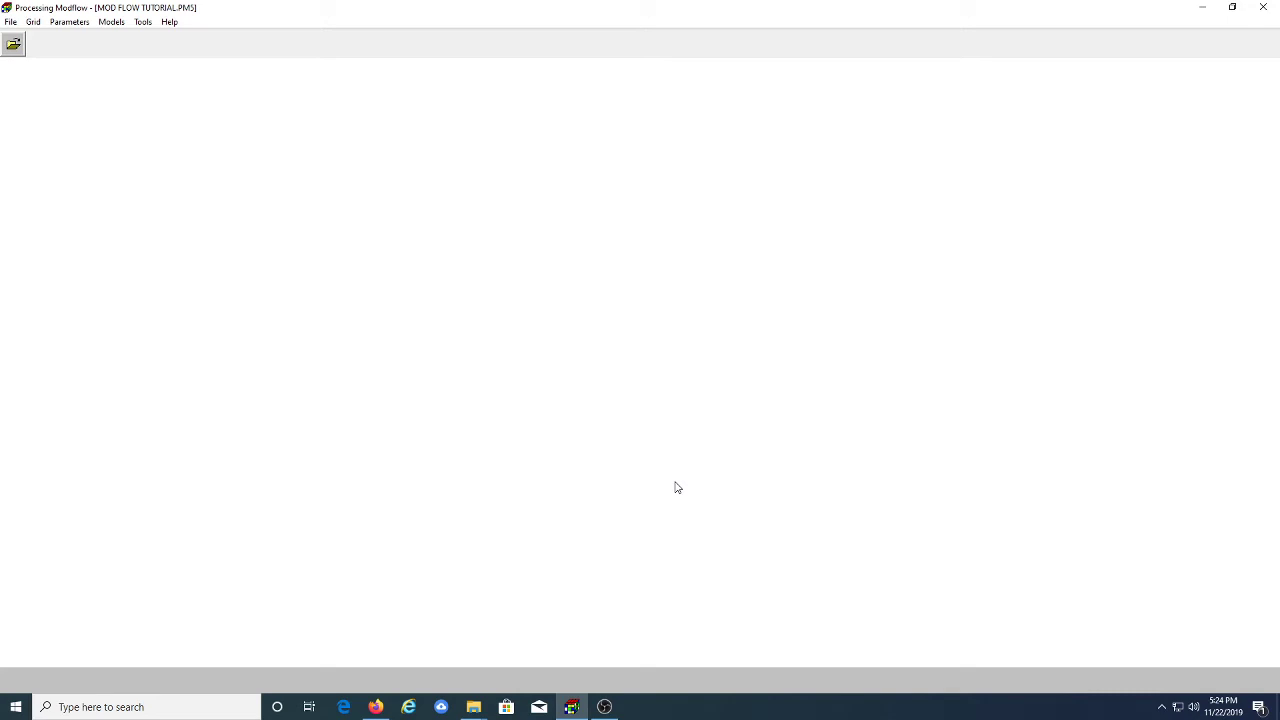
# Run the MODFLOW simulation a second time with the same options and dismiss its console
pyautogui.click(118, 24)
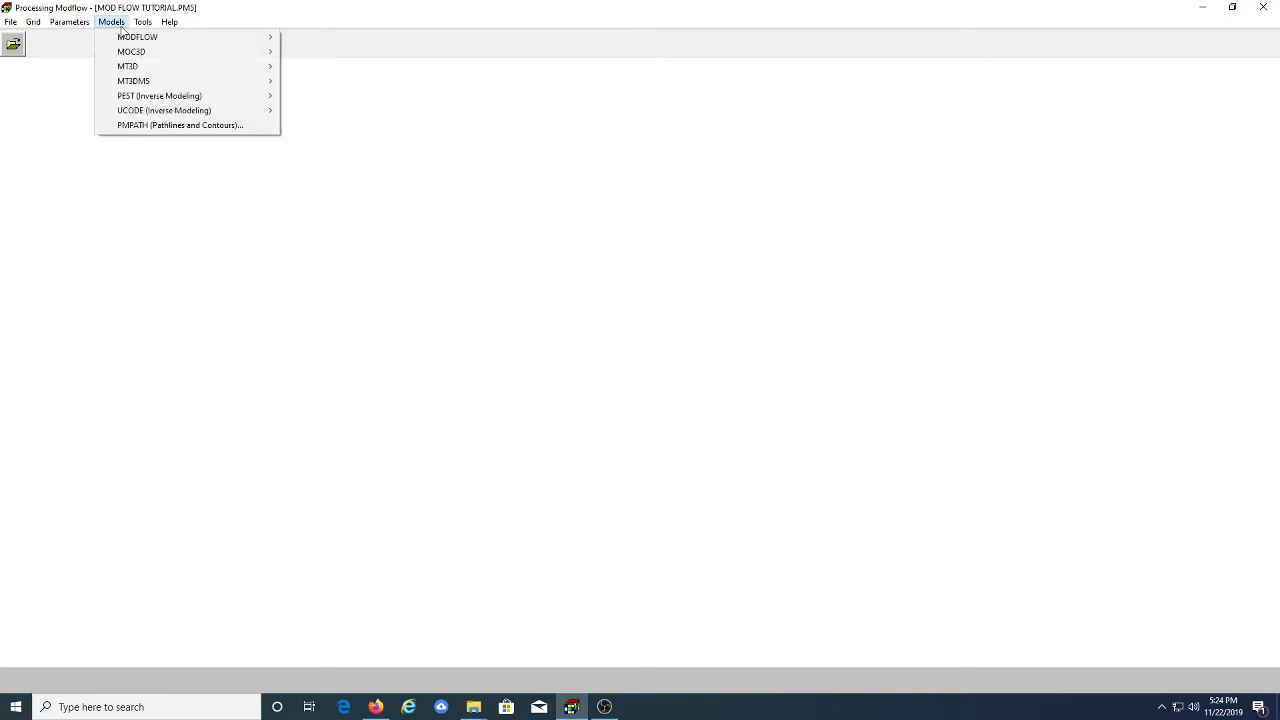
pyautogui.moveTo(130, 44)
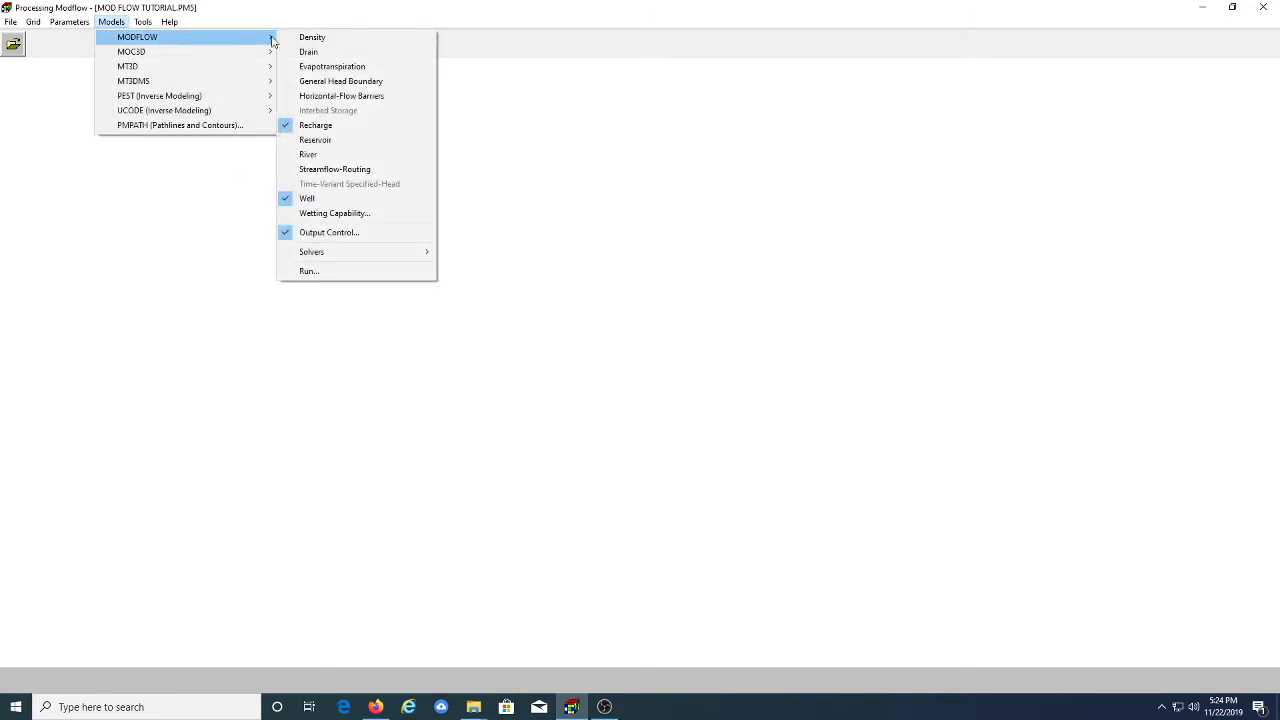
pyautogui.click(312, 274)
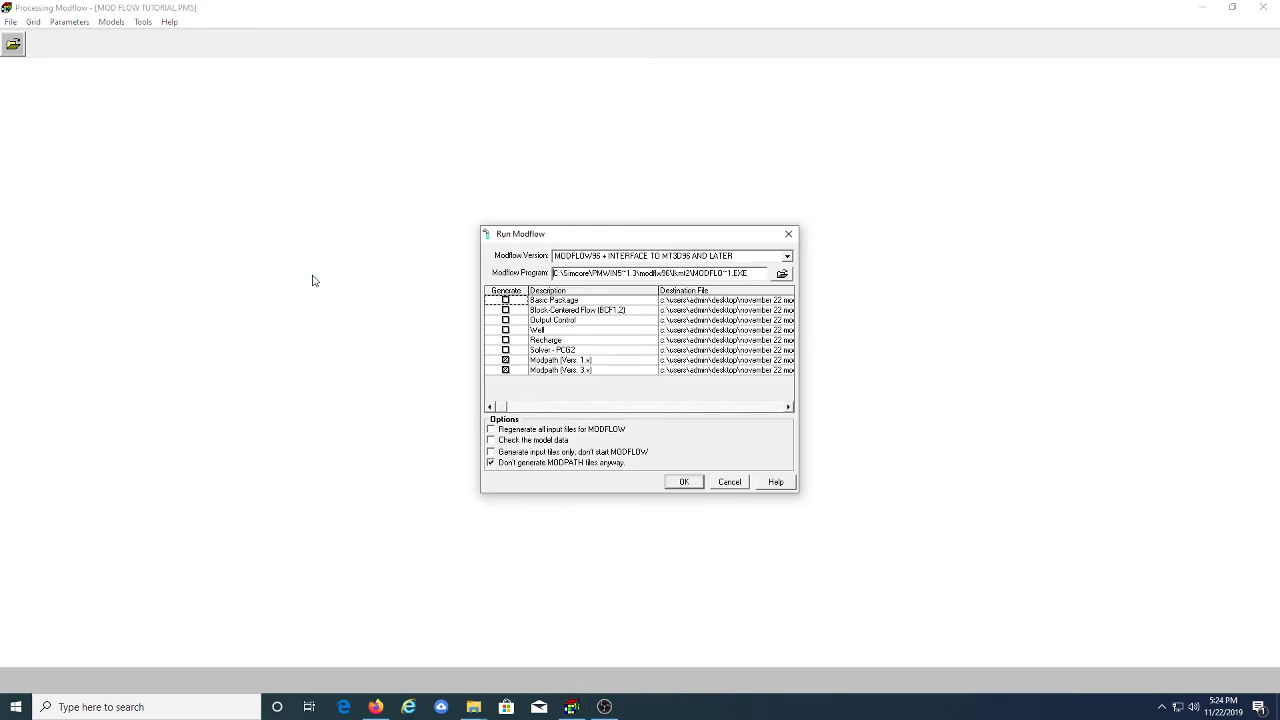
pyautogui.click(684, 482)
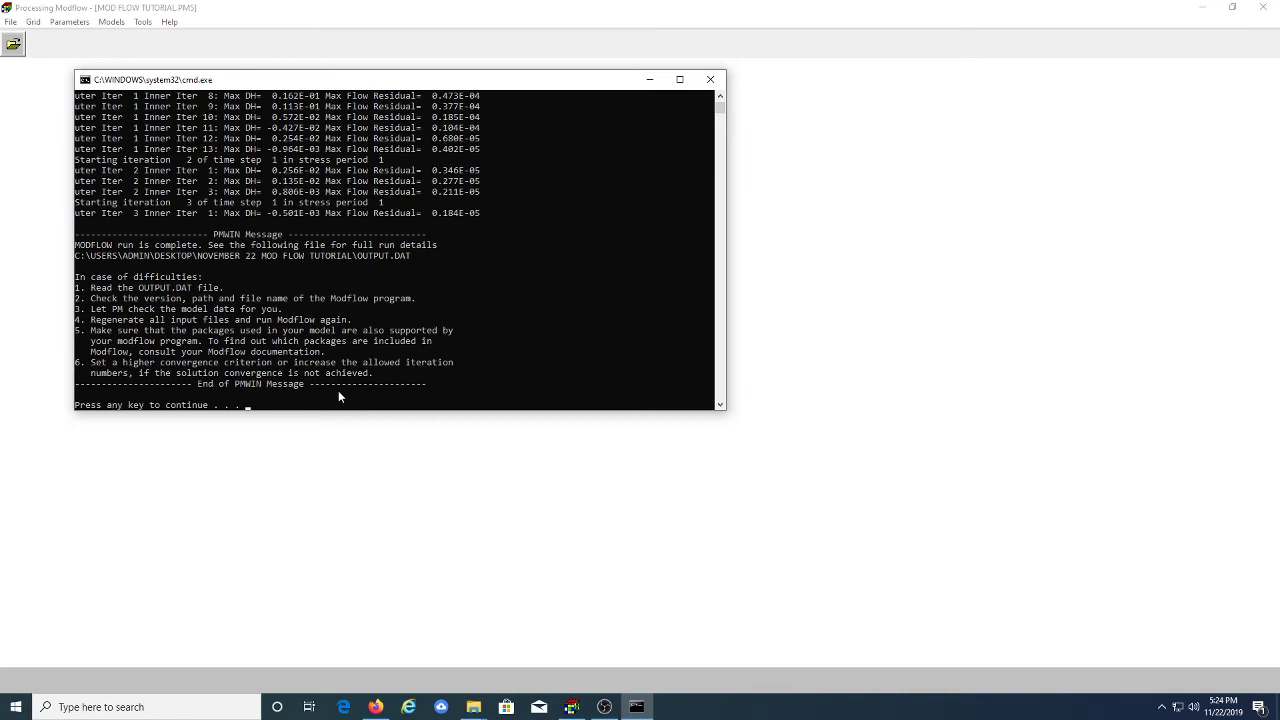
pyautogui.press('Return')
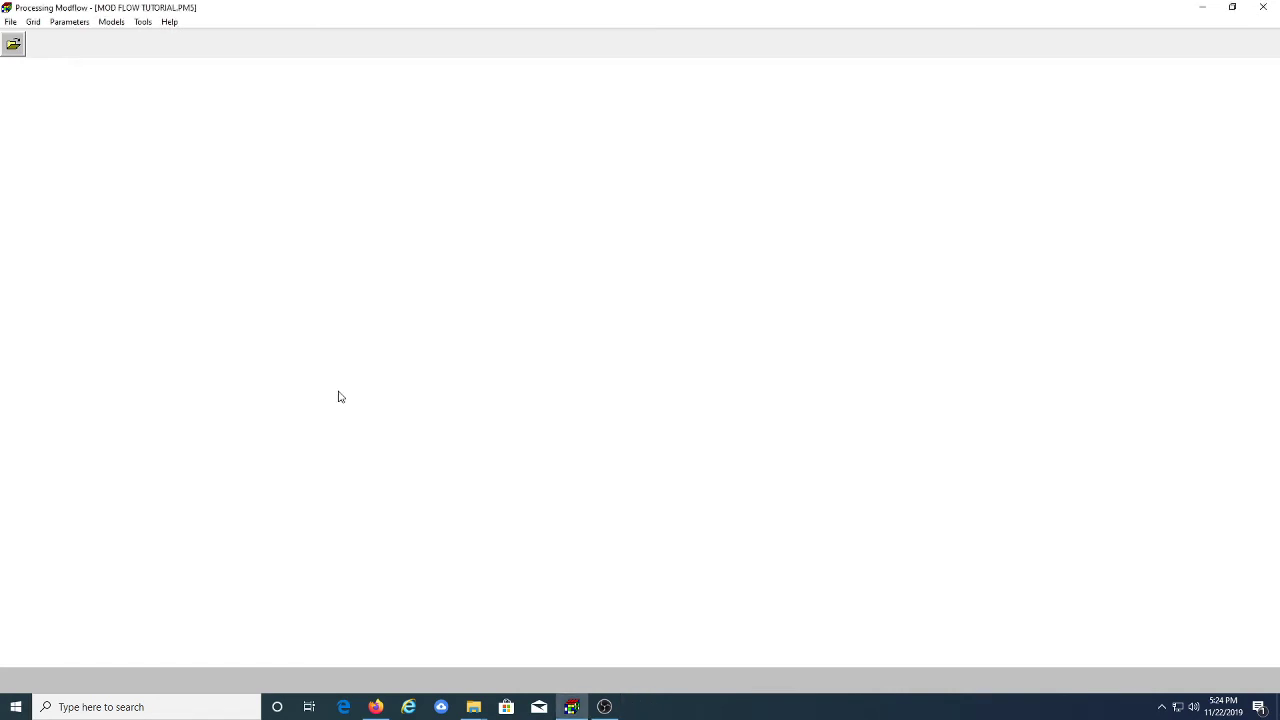
# Check the package list and options in the Run Modflow dialog, then close it without running
pyautogui.click(113, 22)
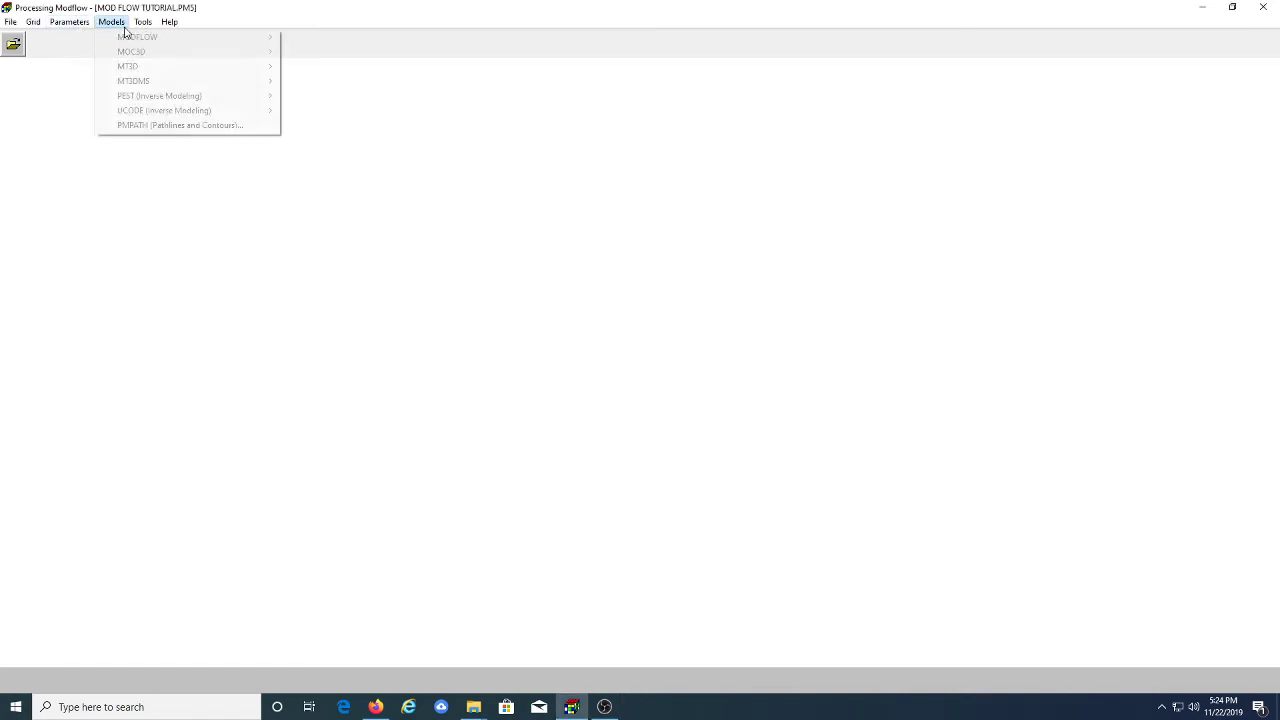
pyautogui.moveTo(213, 44)
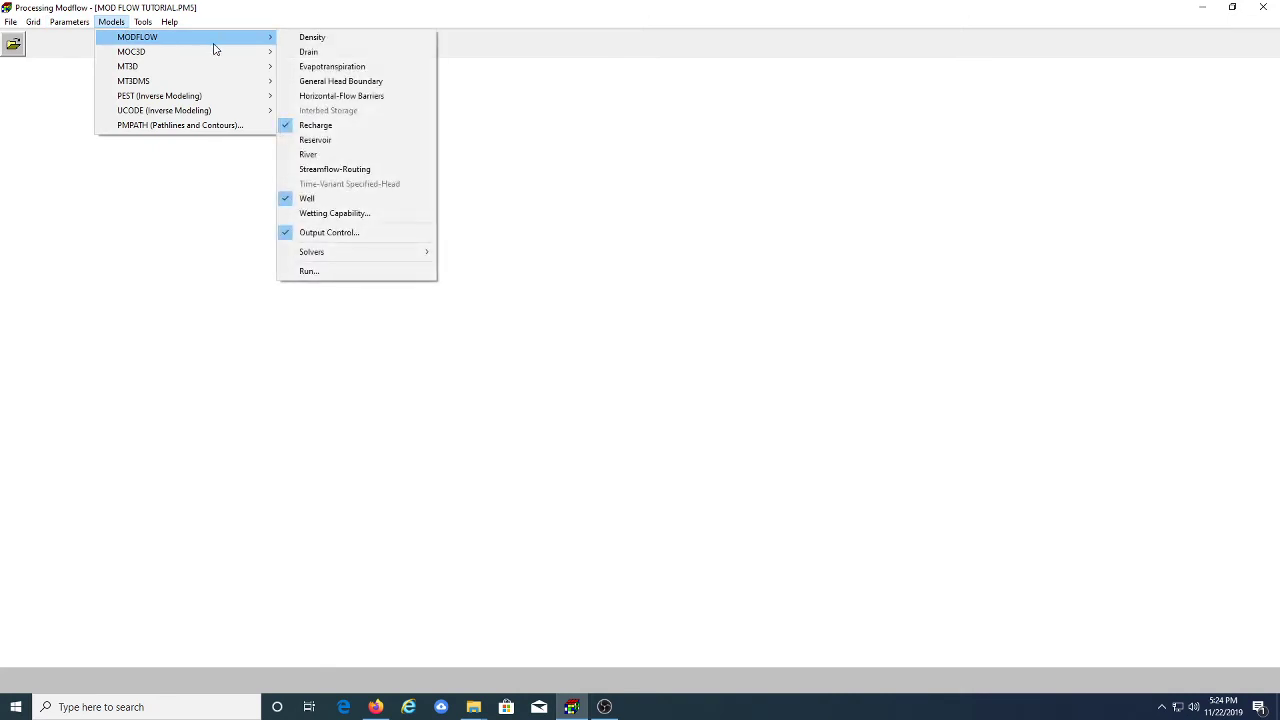
pyautogui.click(343, 271)
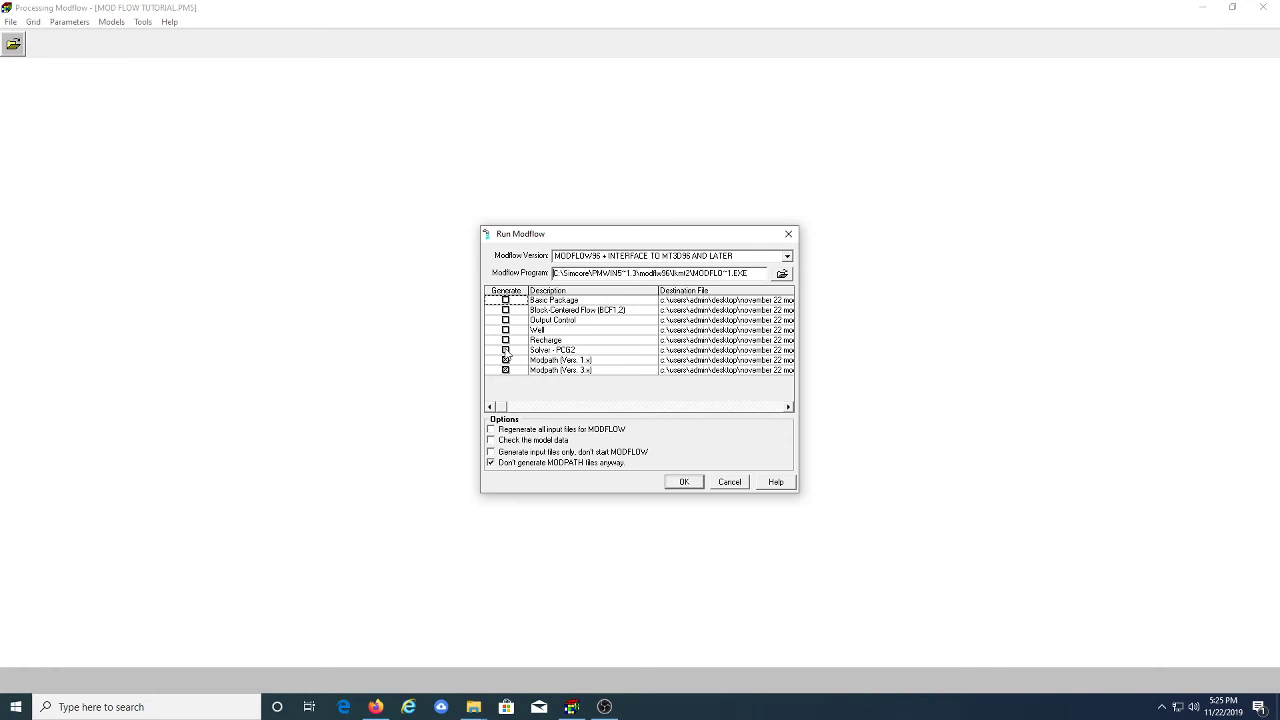
pyautogui.click(726, 484)
pyautogui.click(104, 22)
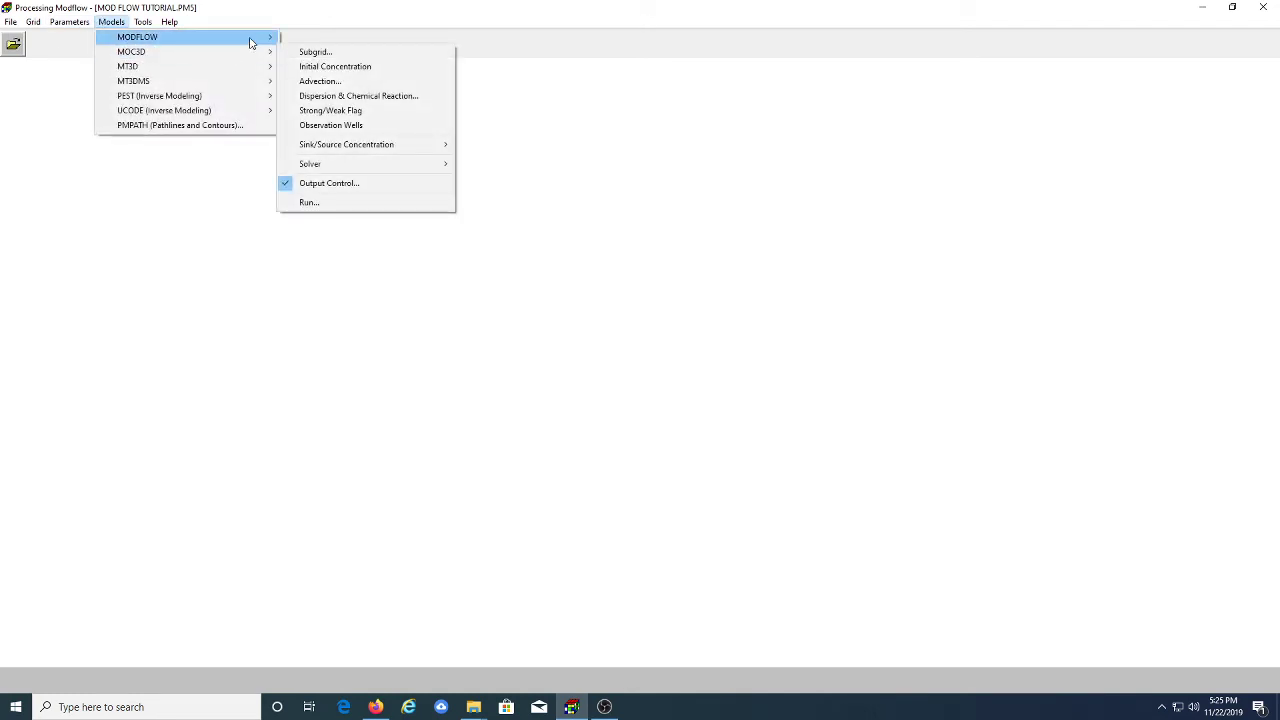
pyautogui.moveTo(270, 40)
pyautogui.moveTo(44, 26)
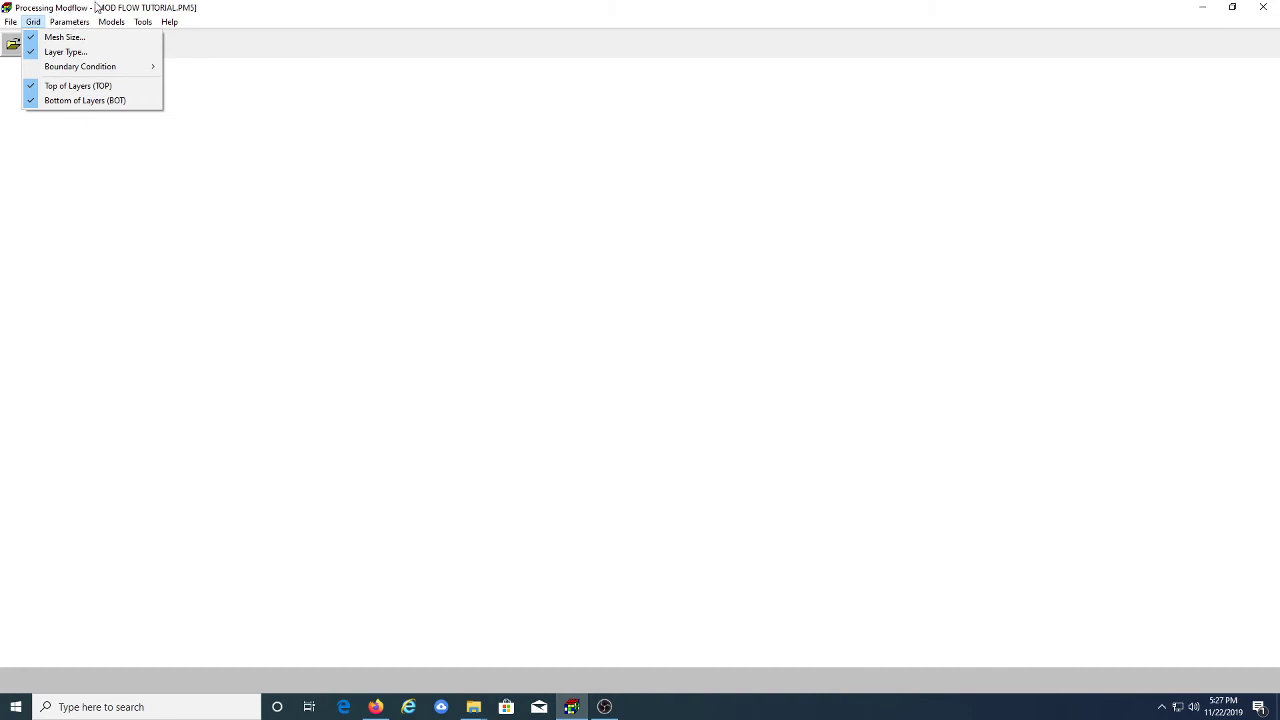
# Calculate the water budget for stress period 1, time step 1, and open the WATERBDG report over the console
pyautogui.click(143, 22)
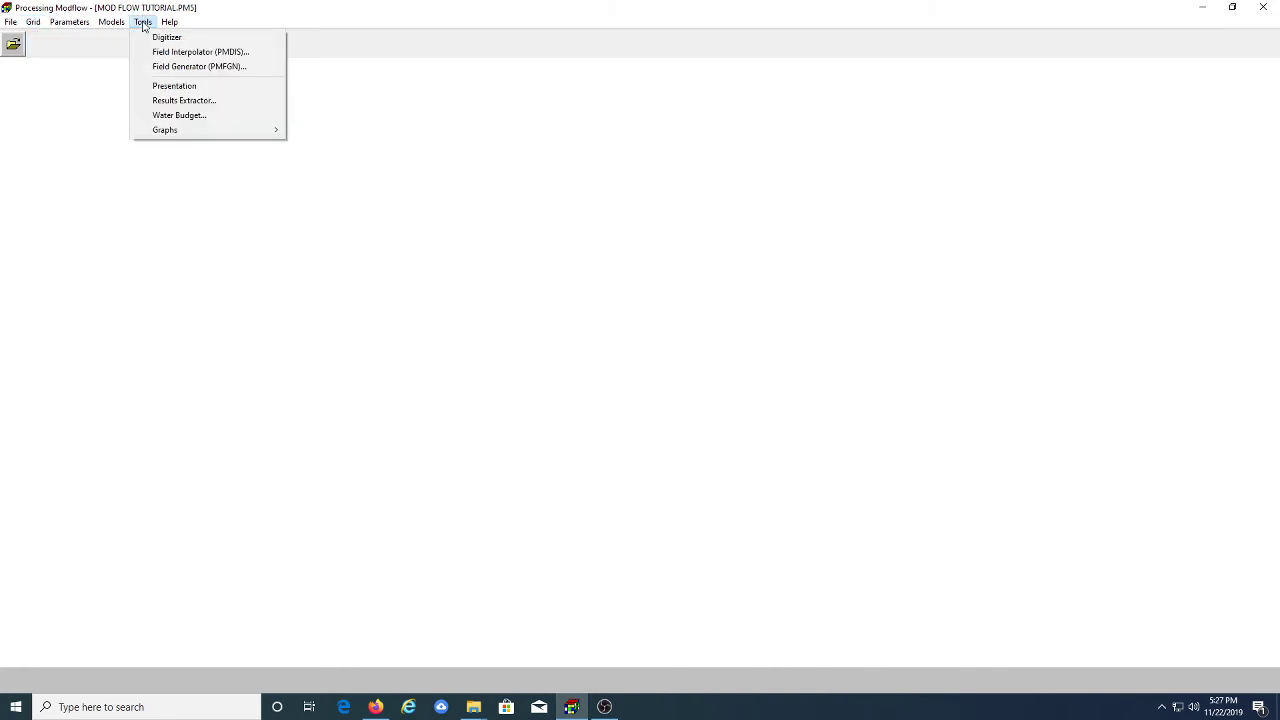
pyautogui.click(230, 121)
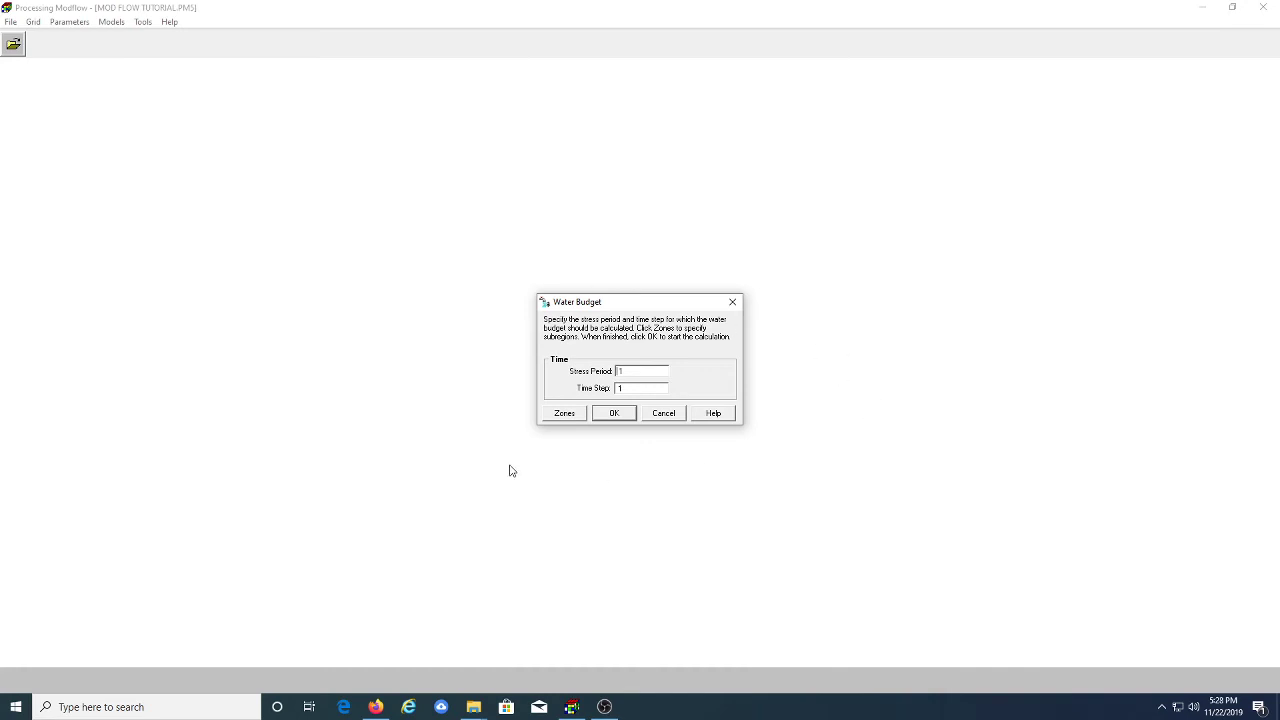
pyautogui.click(612, 414)
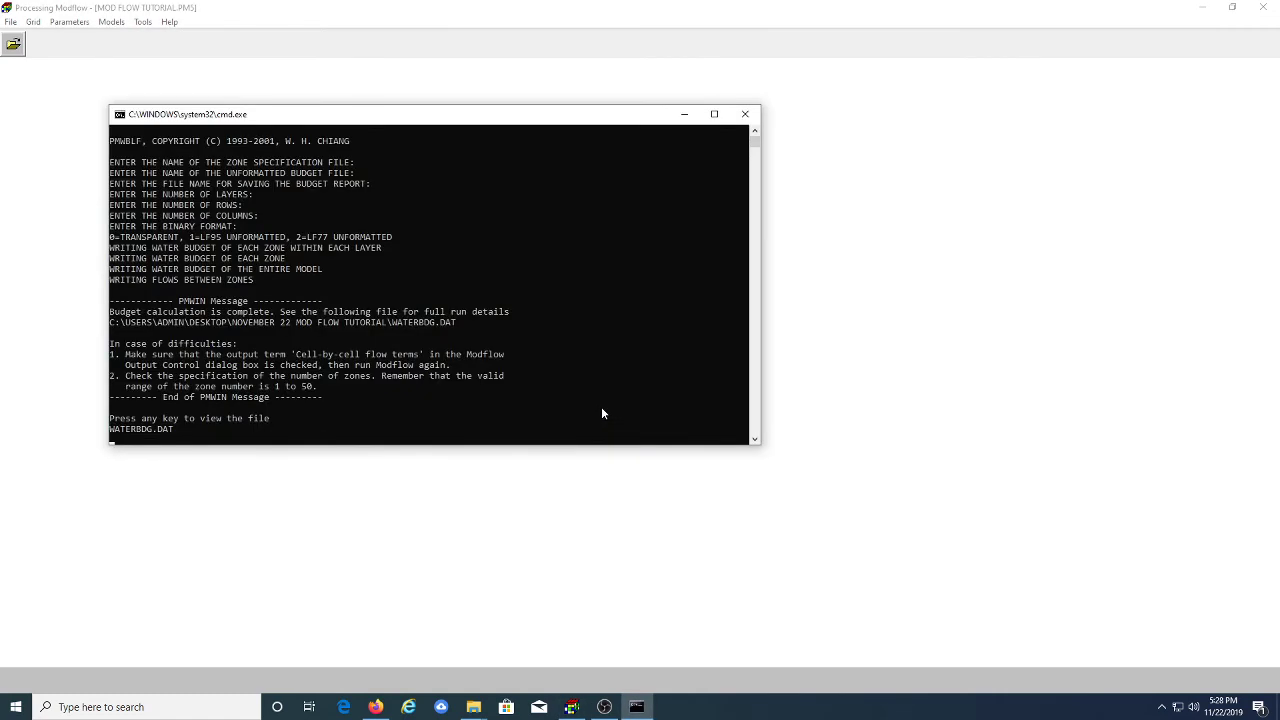
pyautogui.press('Return')
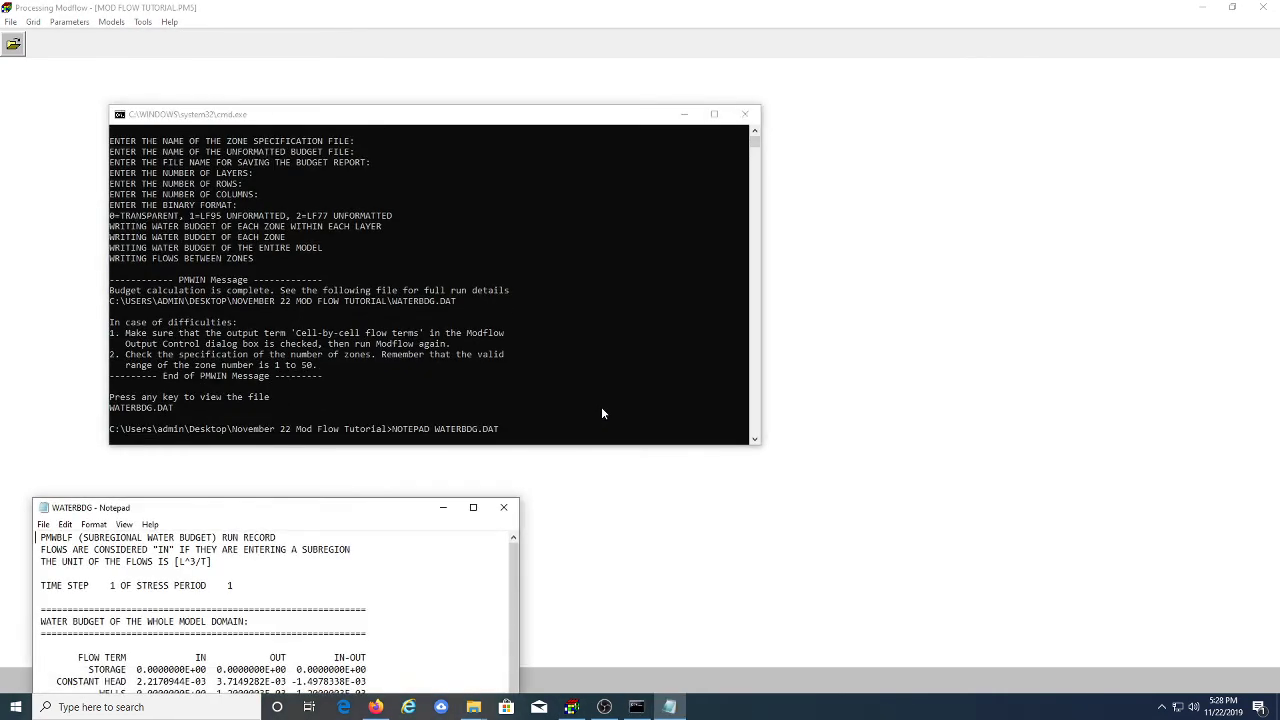
pyautogui.moveTo(221, 521); pyautogui.dragTo(438, 187)
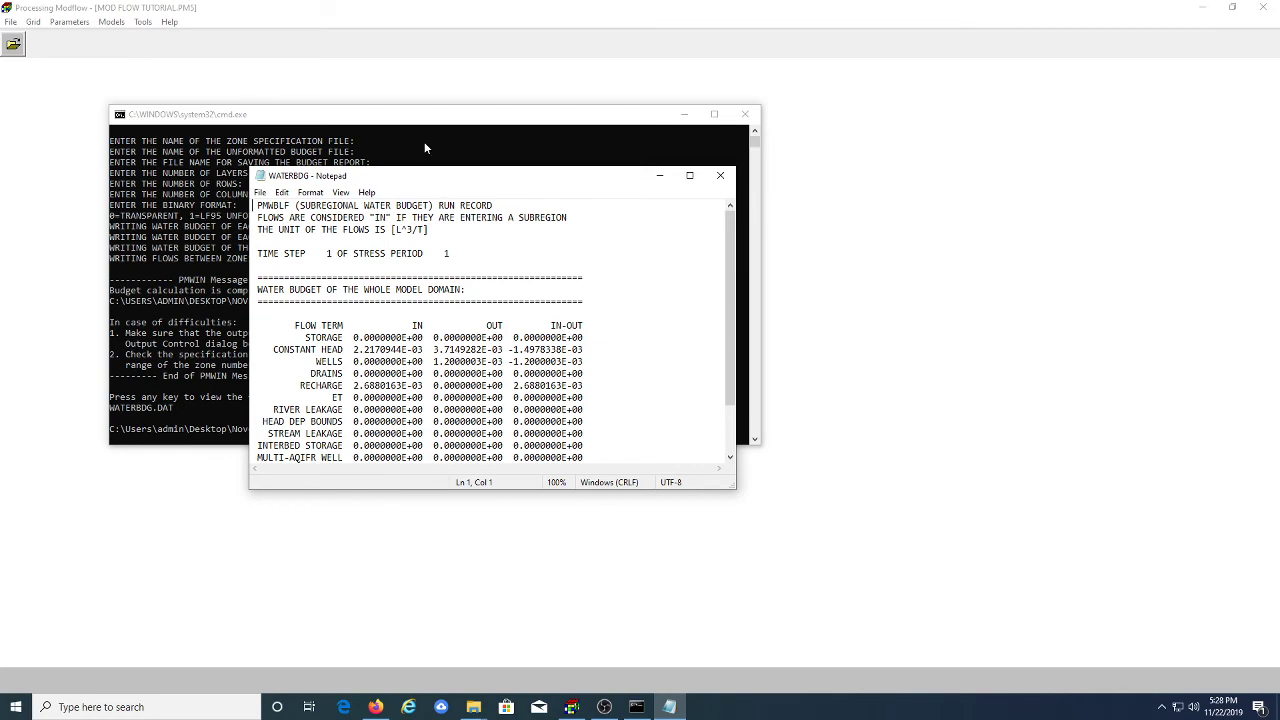
# Maximize the WATERBDG report, examine the water budget of the whole model domain, and close the report
pyautogui.moveTo(464, 177); pyautogui.dragTo(620, 3)
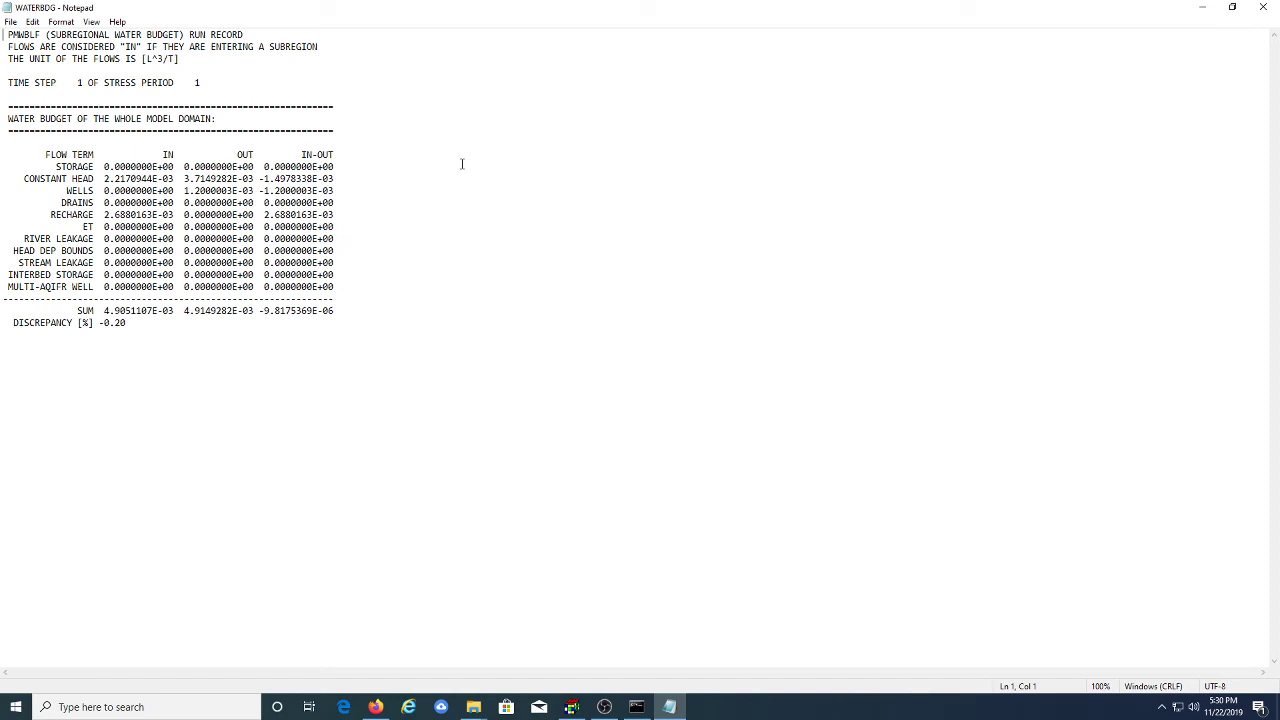
pyautogui.click(1263, 7)
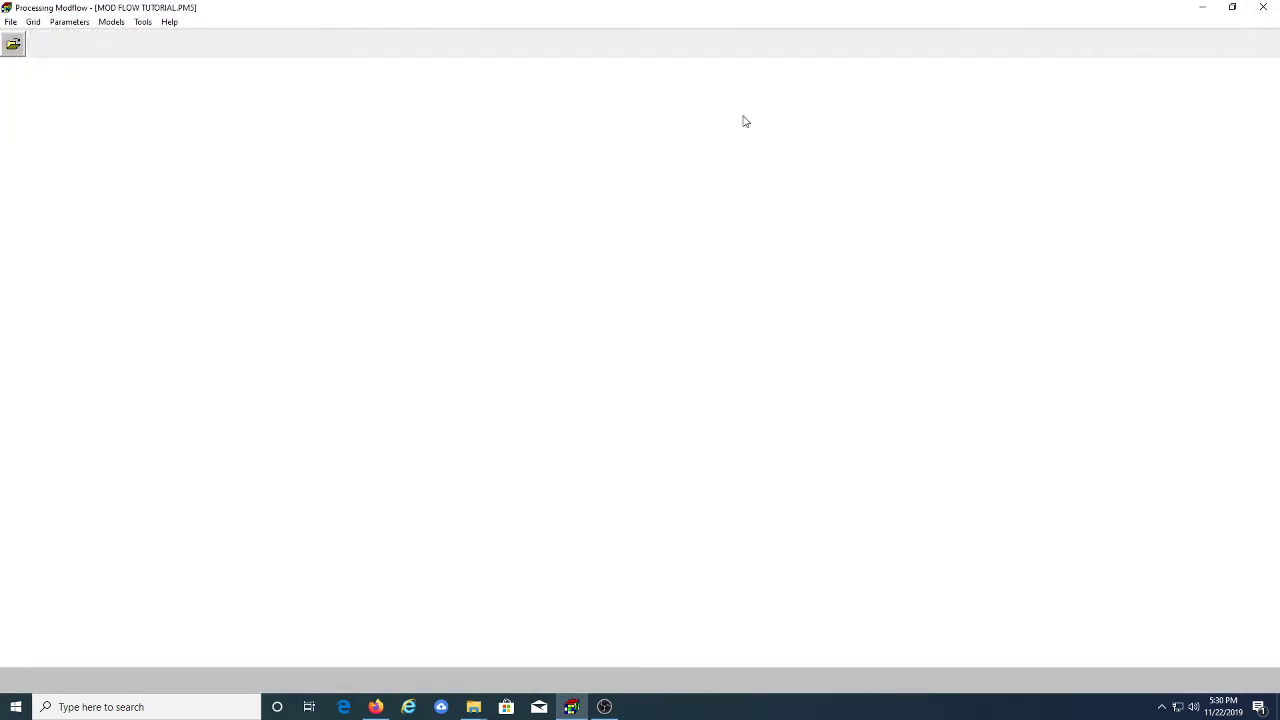
# Open the water budget zones and reset all cells of layer 1 to subregion number 1
pyautogui.click(143, 22)
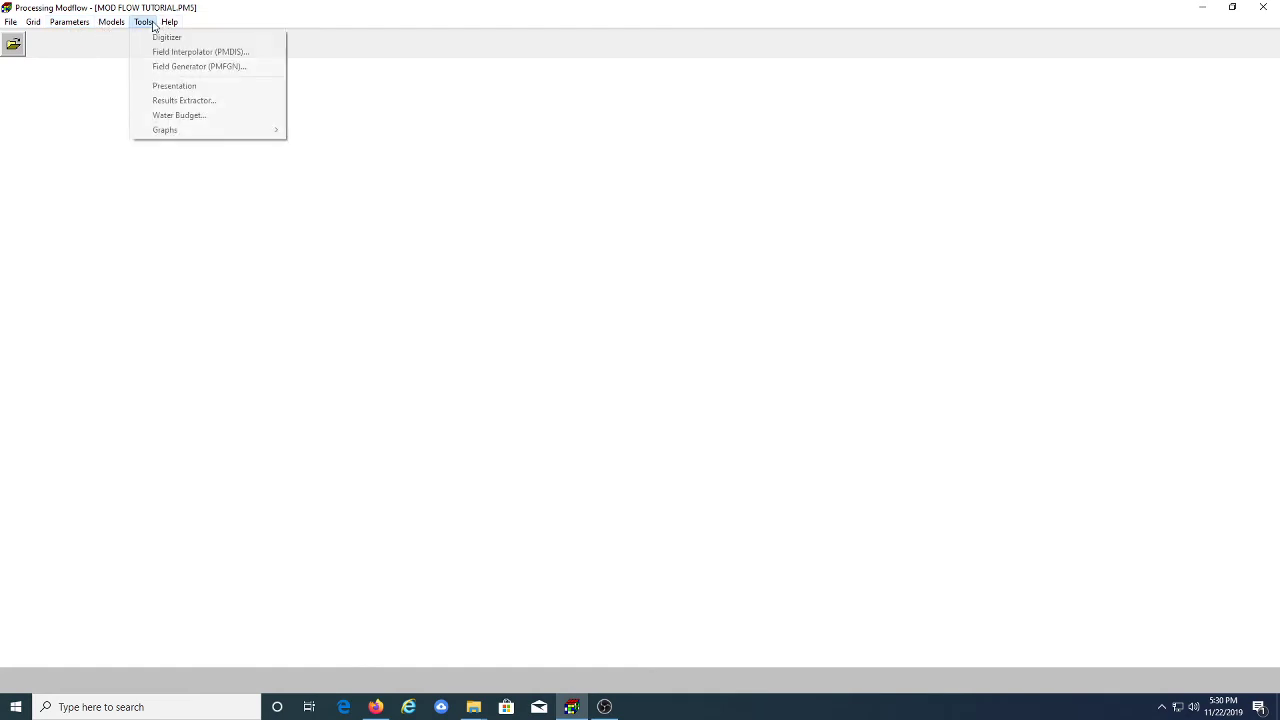
pyautogui.click(152, 116)
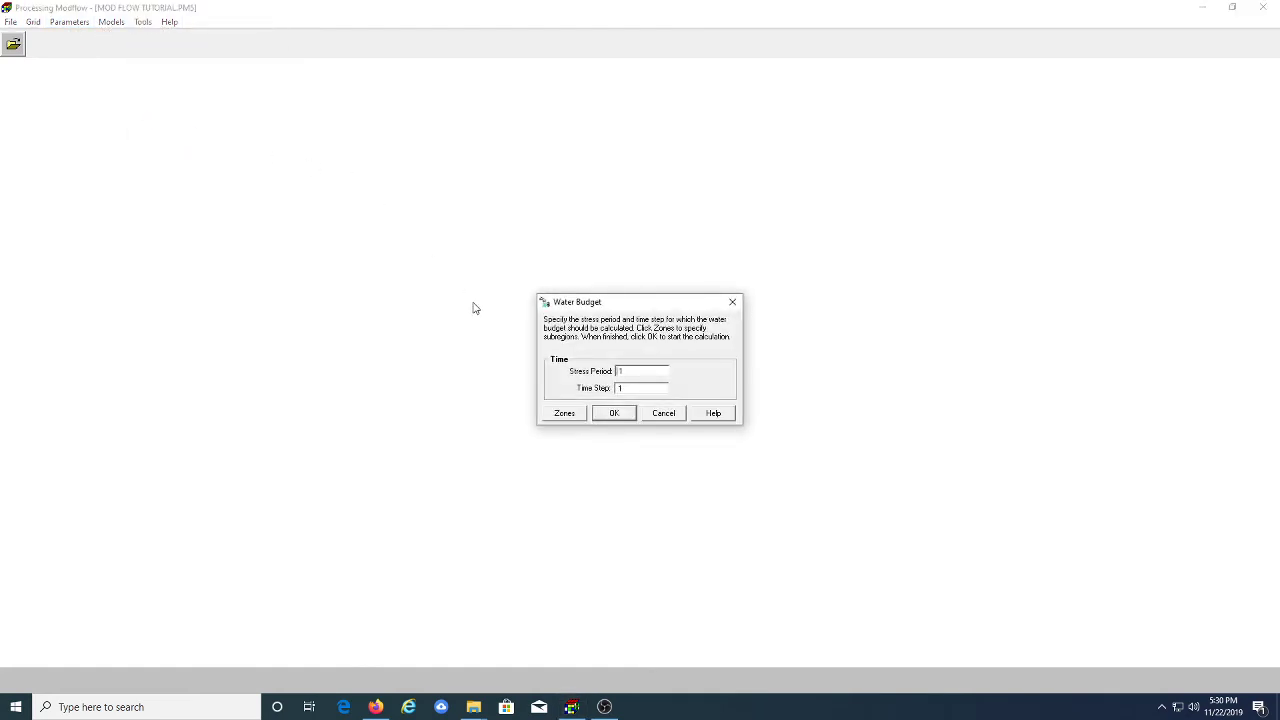
pyautogui.click(563, 419)
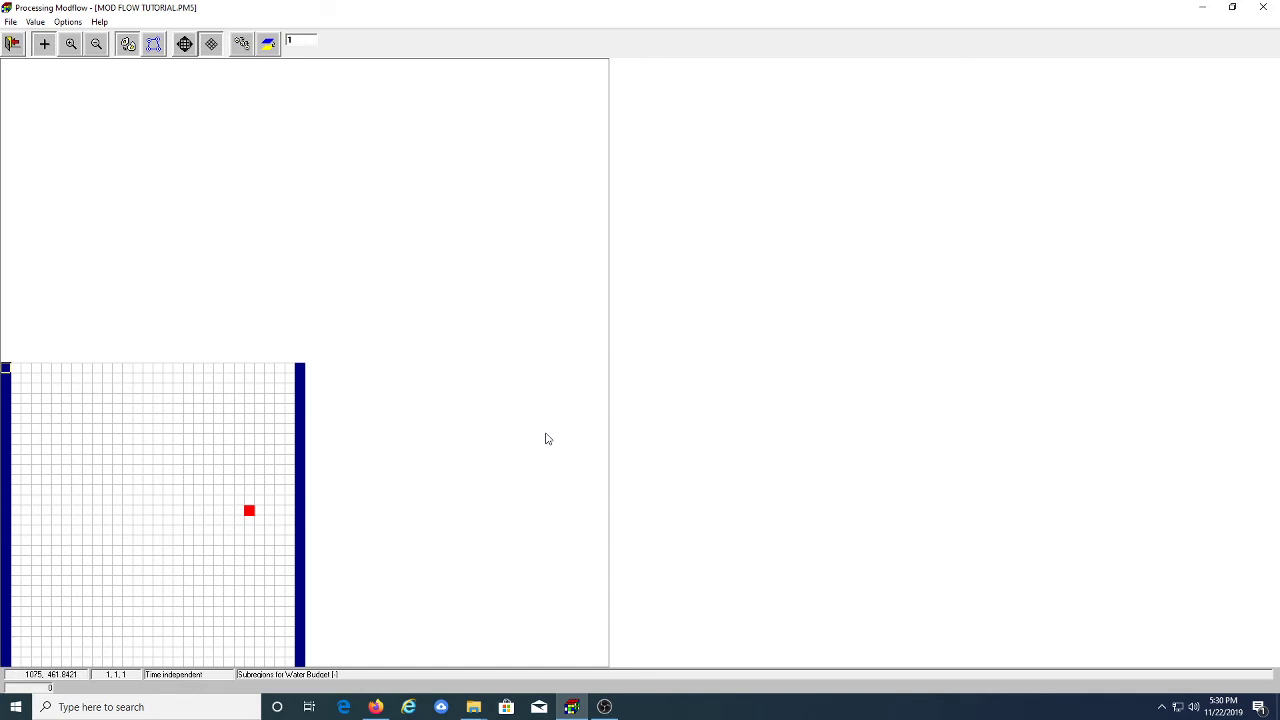
pyautogui.click(32, 23)
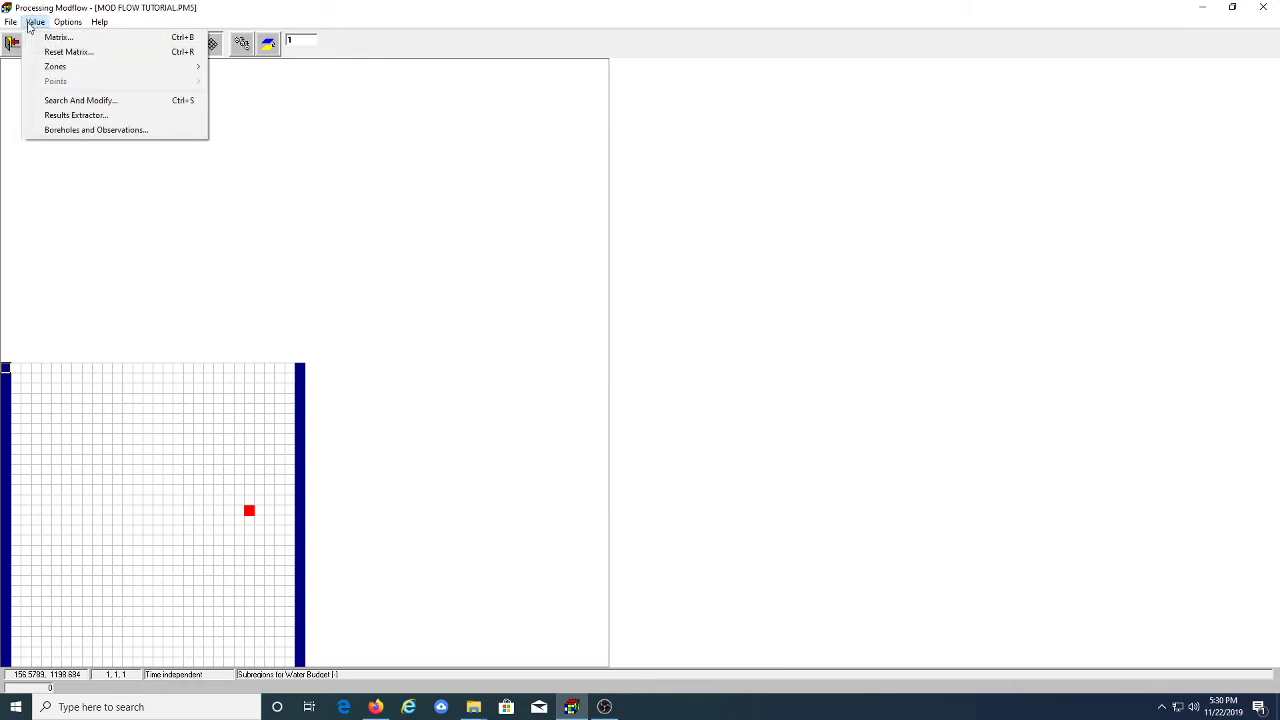
pyautogui.click(55, 52)
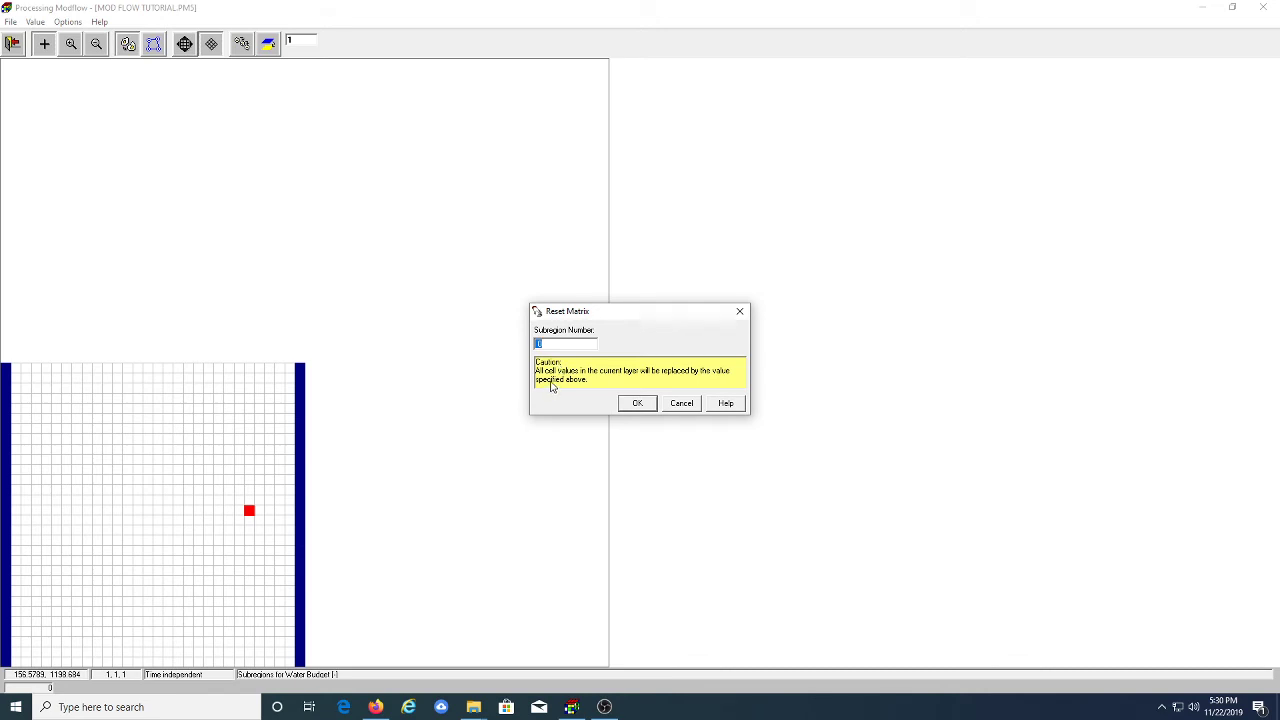
pyautogui.write('1')
pyautogui.click(655, 407)
pyautogui.click(657, 412)
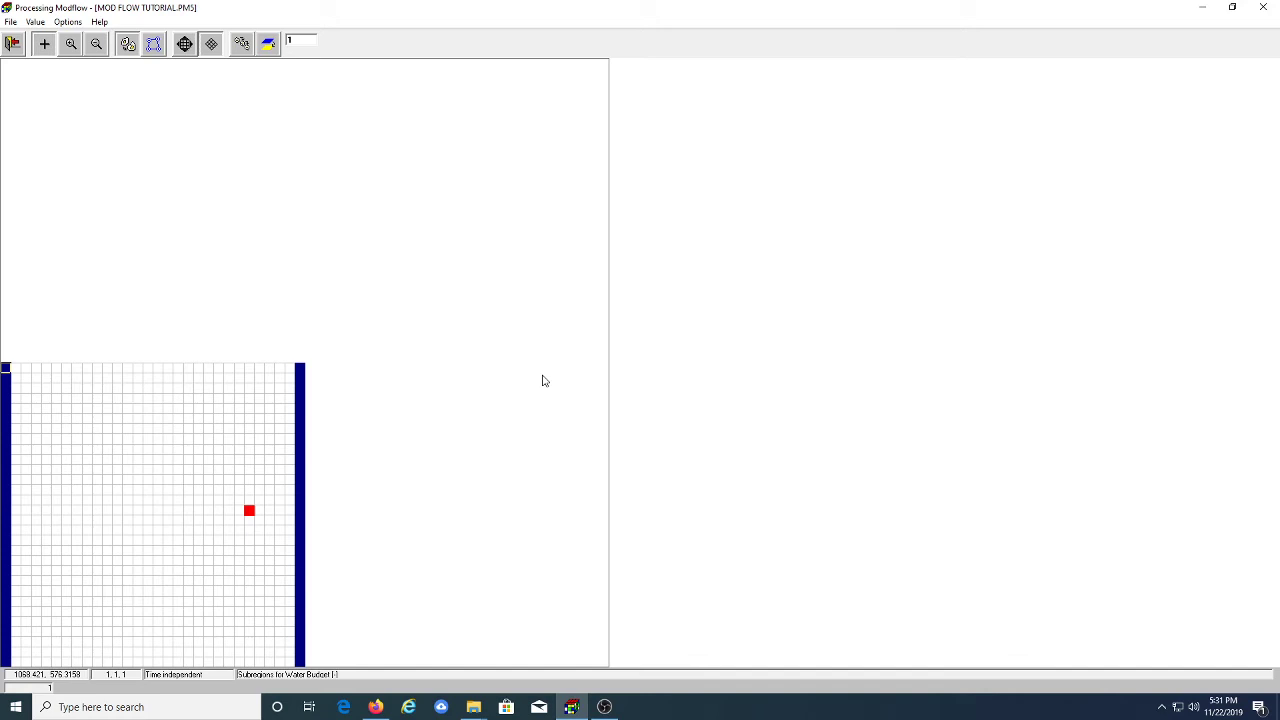
pyautogui.click(35, 21)
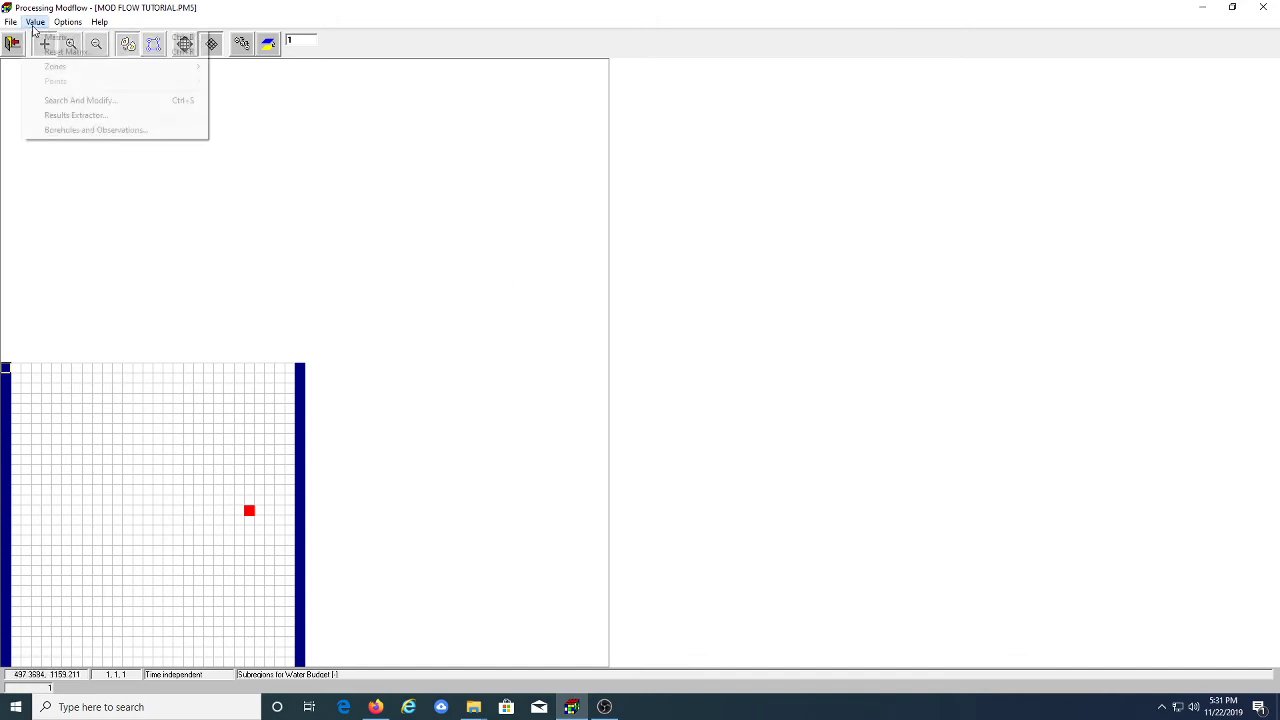
pyautogui.click(48, 49)
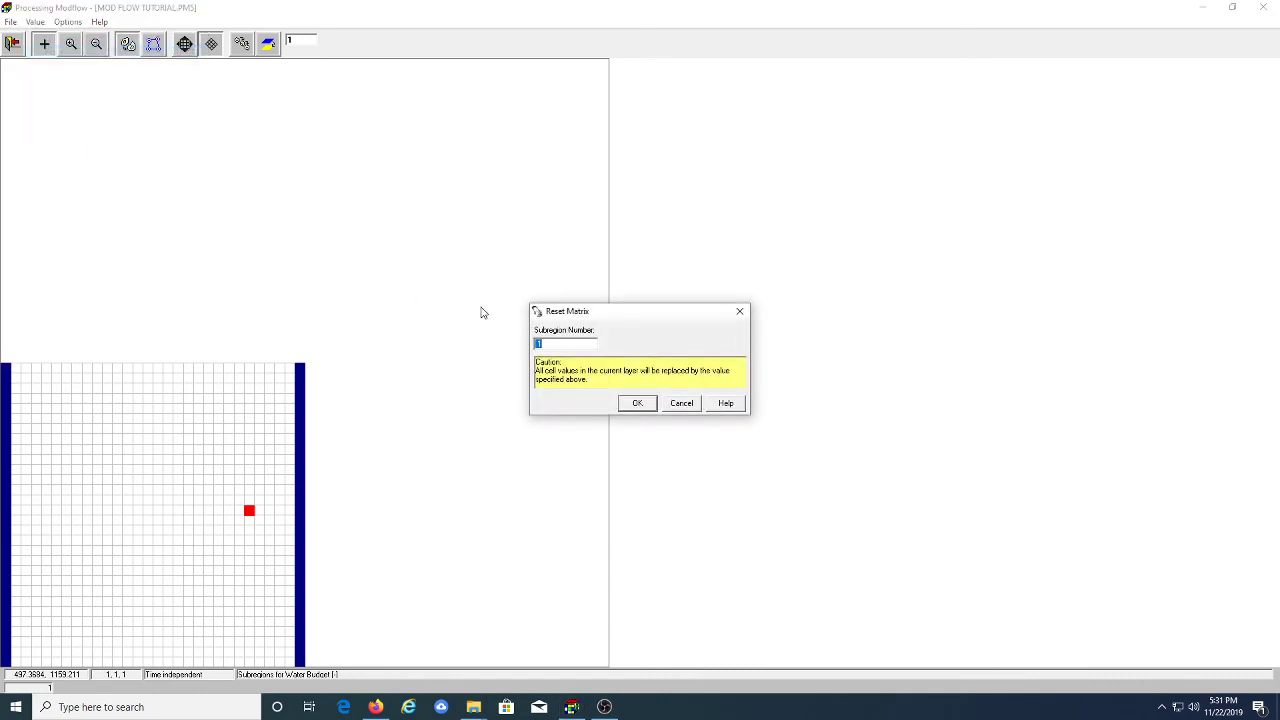
pyautogui.write('3')
pyautogui.click(682, 405)
# Switch to layer 3 and reset all its cells to subregion number 3
pyautogui.press('pagedown')
pyautogui.press('pagedown')
pyautogui.click(35, 21)
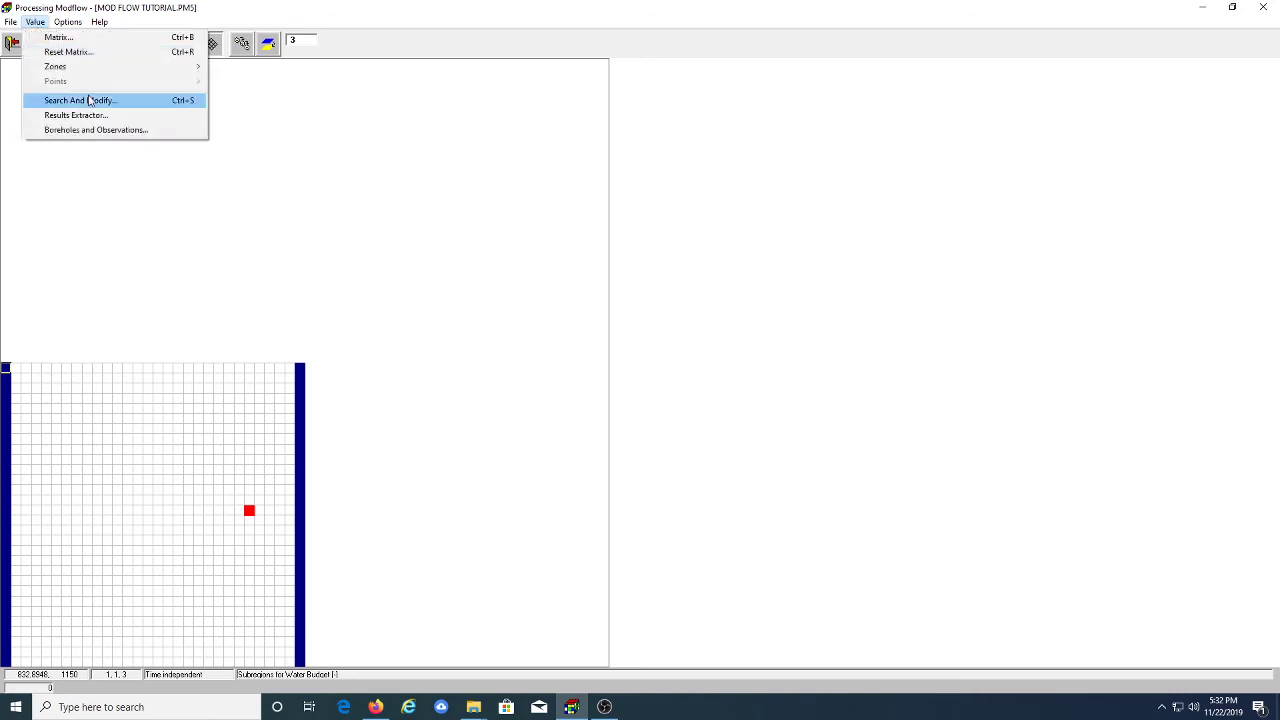
pyautogui.click(84, 55)
pyautogui.write('3')
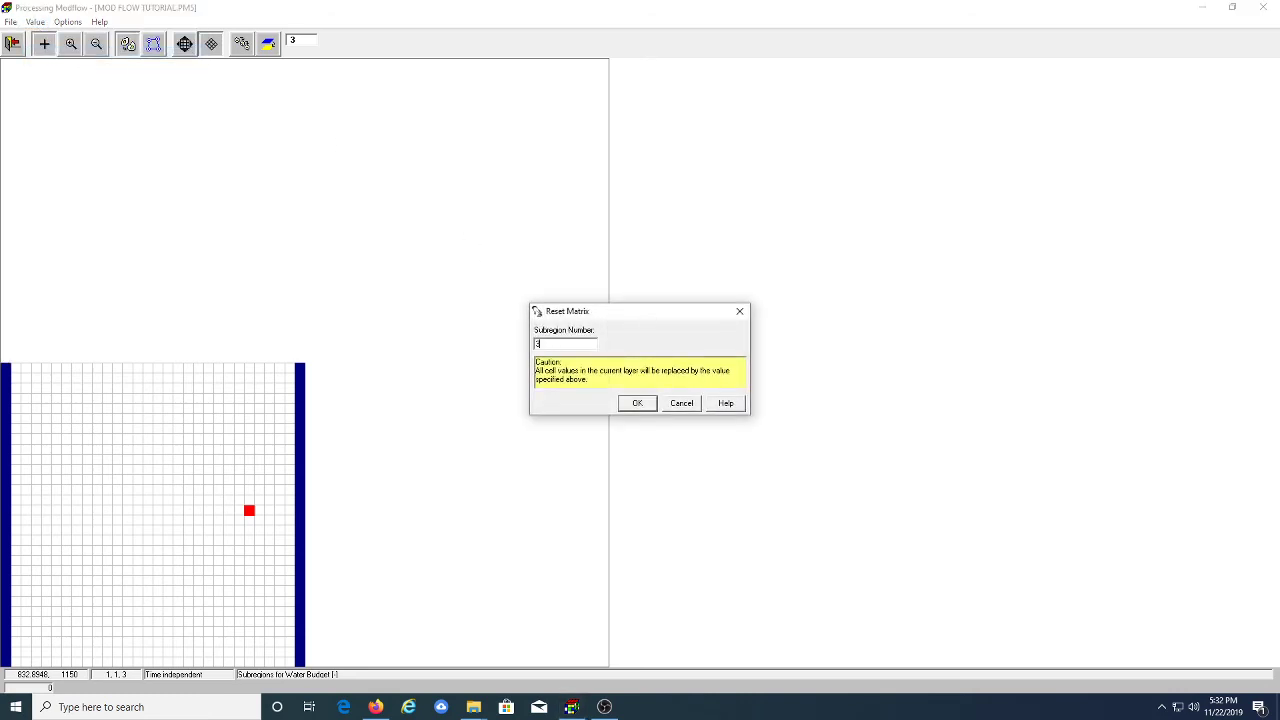
pyautogui.click(638, 406)
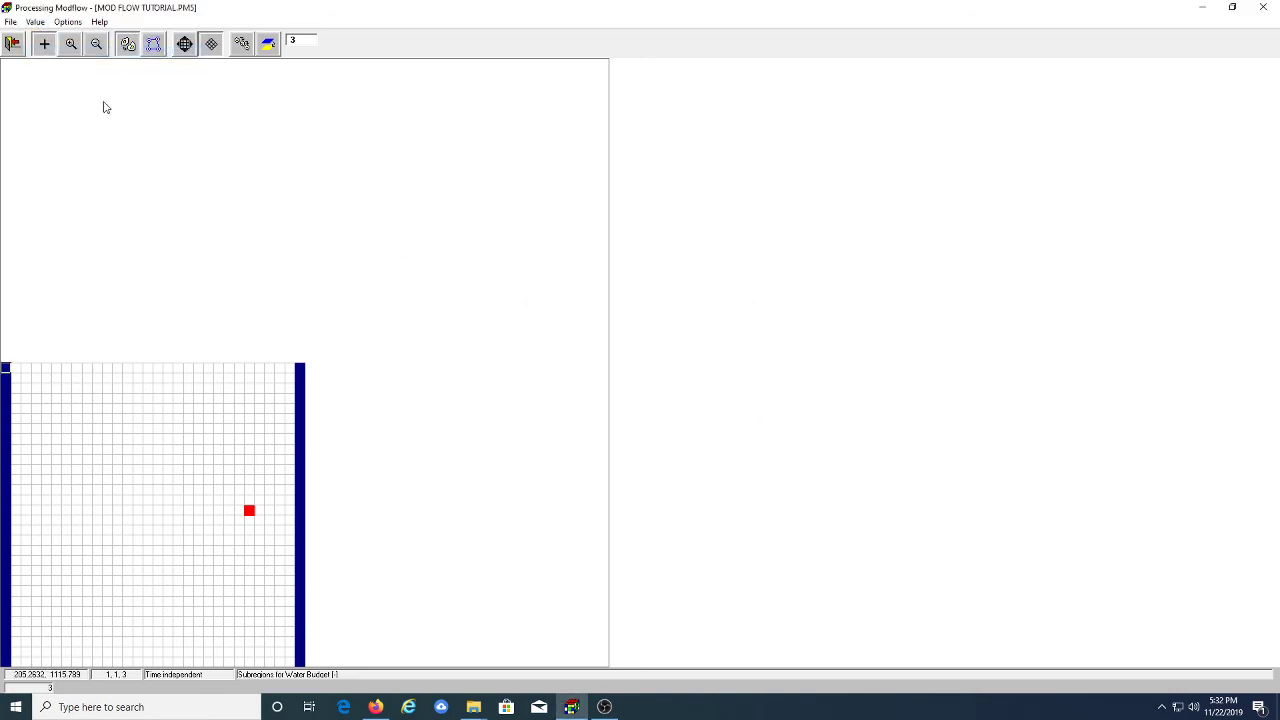
# Leave the zone editor, calculate the water budget for stress period 1, time step 1, and open the resulting report
pyautogui.click(12, 42)
pyautogui.click(617, 397)
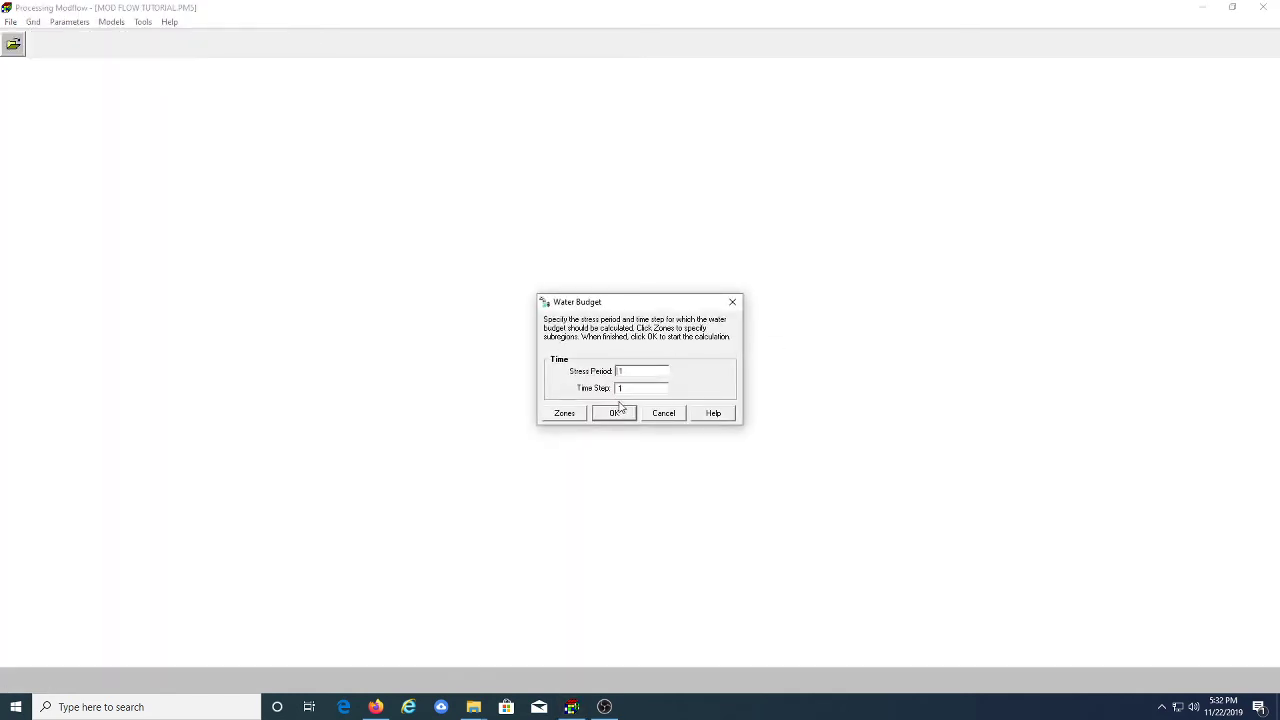
pyautogui.click(619, 410)
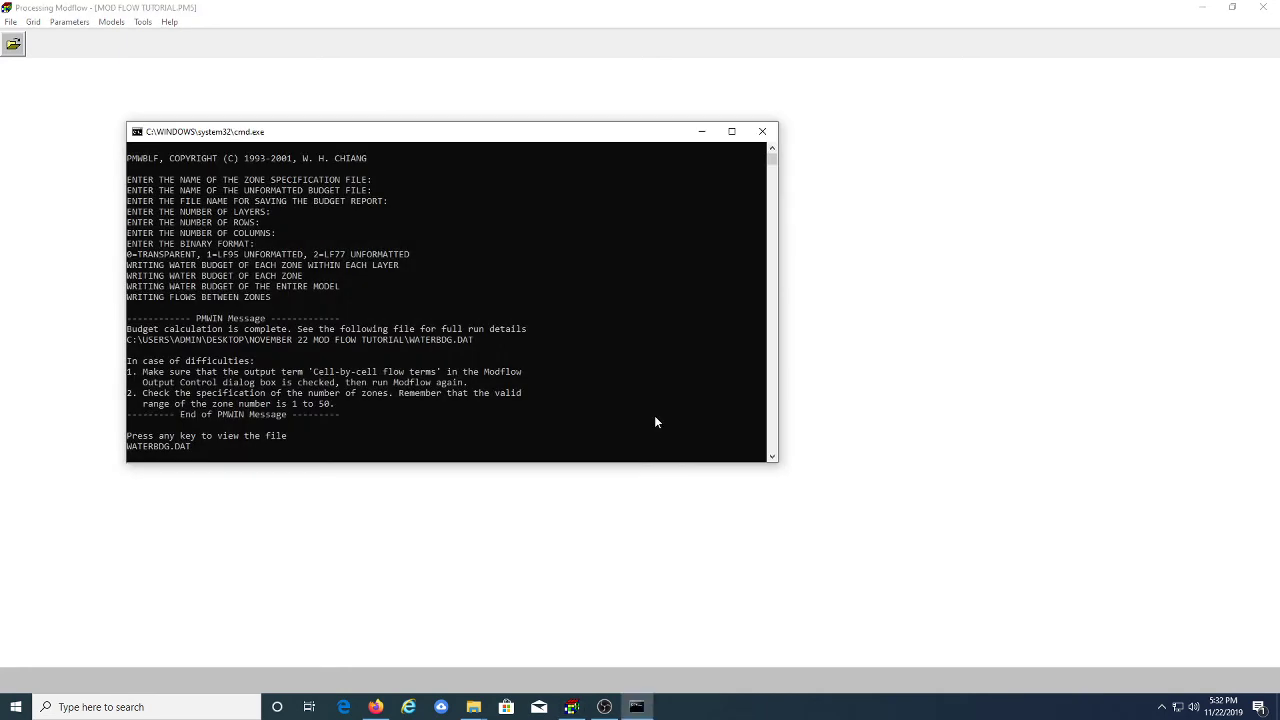
pyautogui.press('Return')
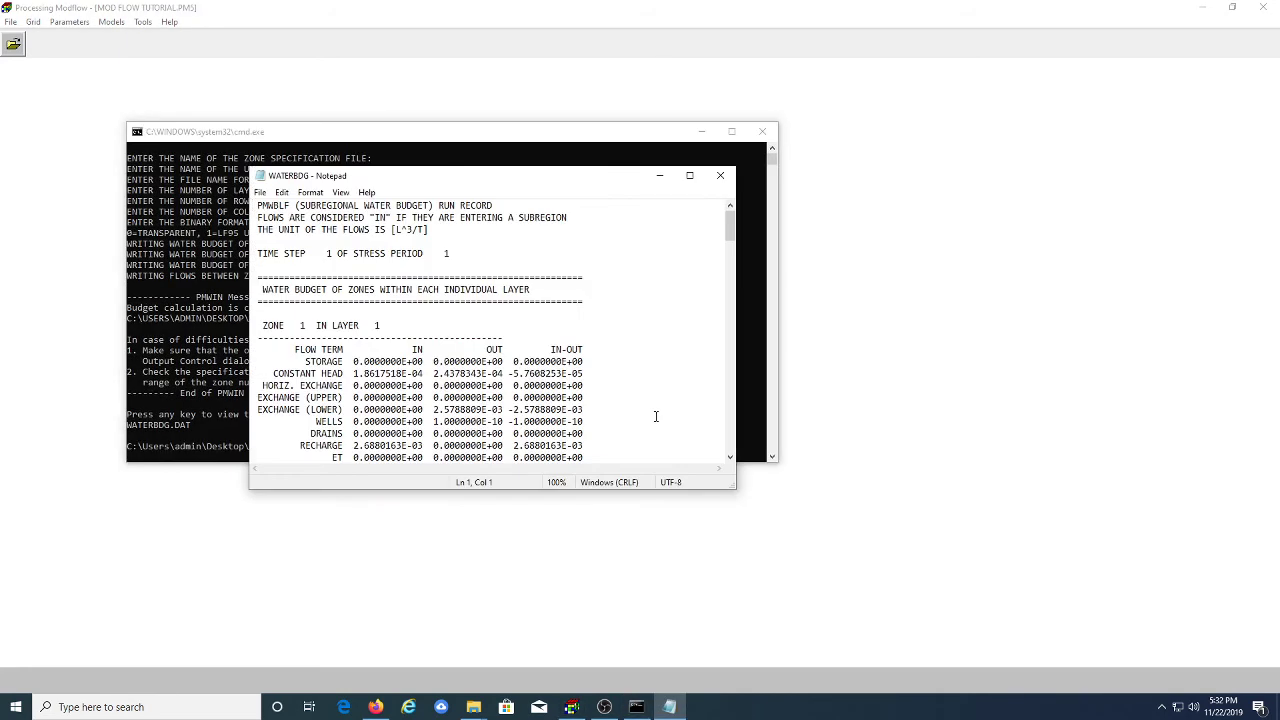
# Examine the zone budgets per layer, the whole-domain budget and the flow matrix in the maximized WATERBDG report, and close it
pyautogui.moveTo(536, 180); pyautogui.dragTo(563, 5)
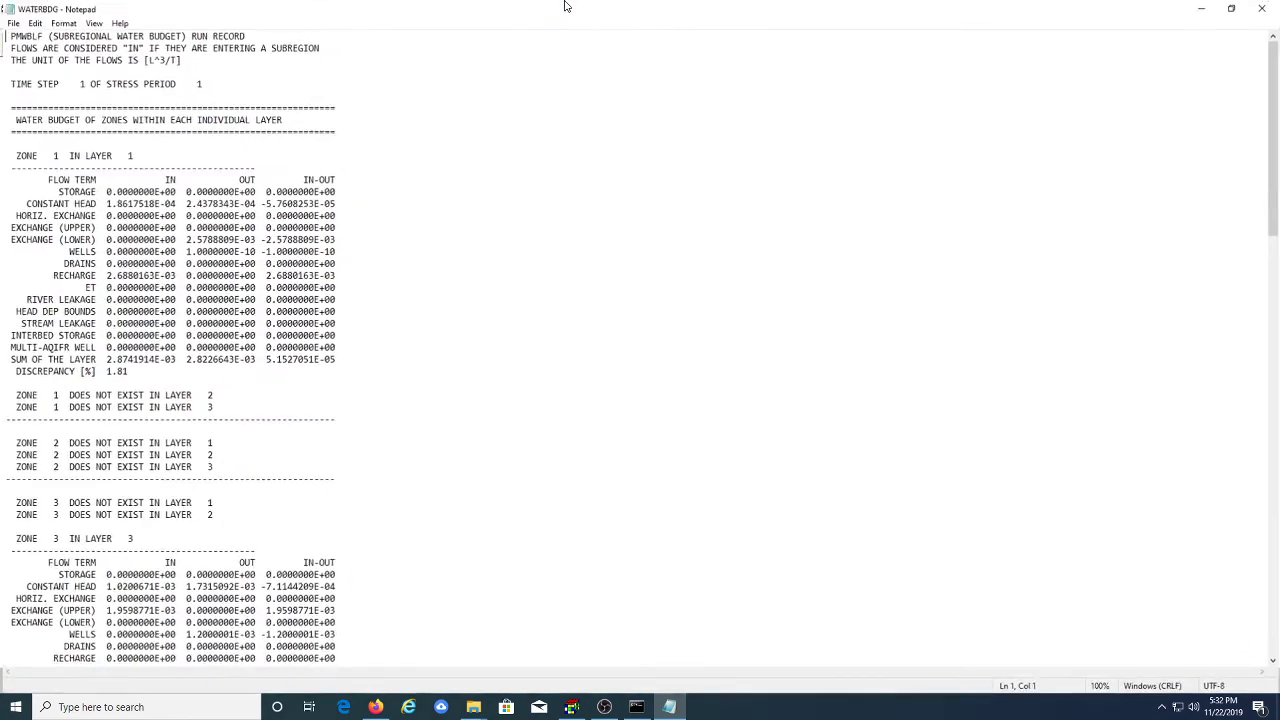
pyautogui.scroll(-11, 546, 177)
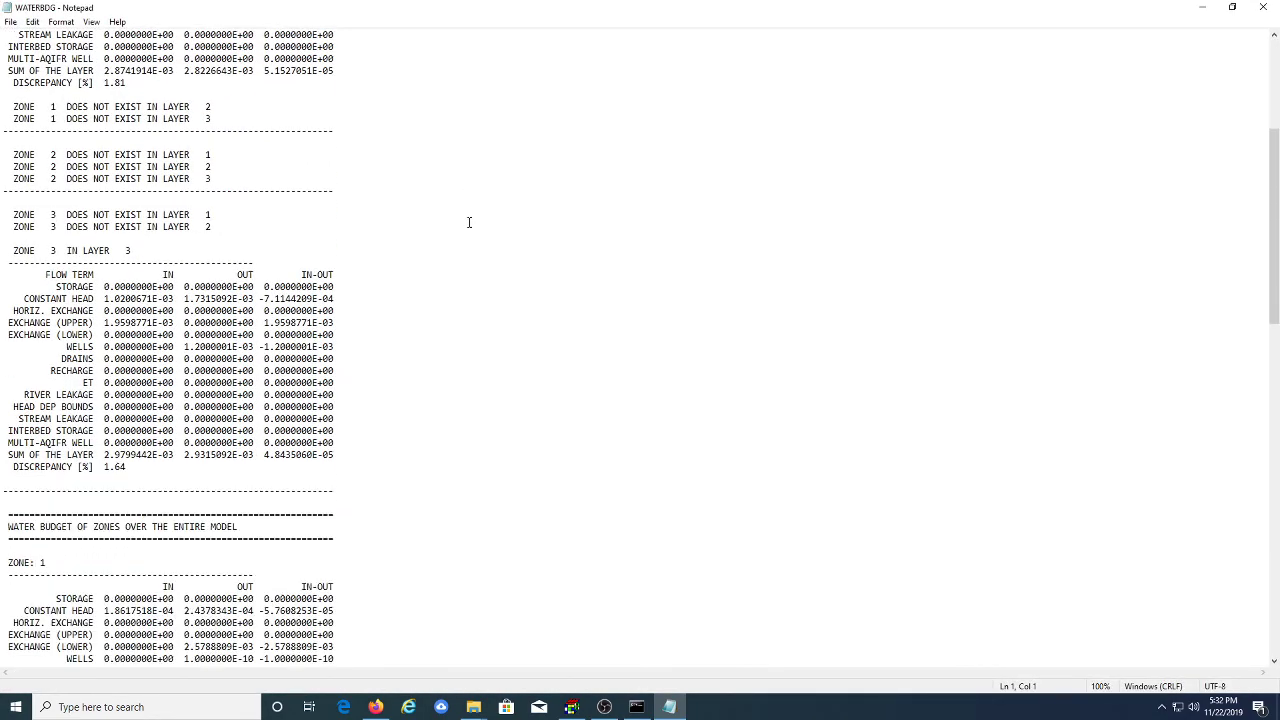
pyautogui.scroll(-20, 468, 222)
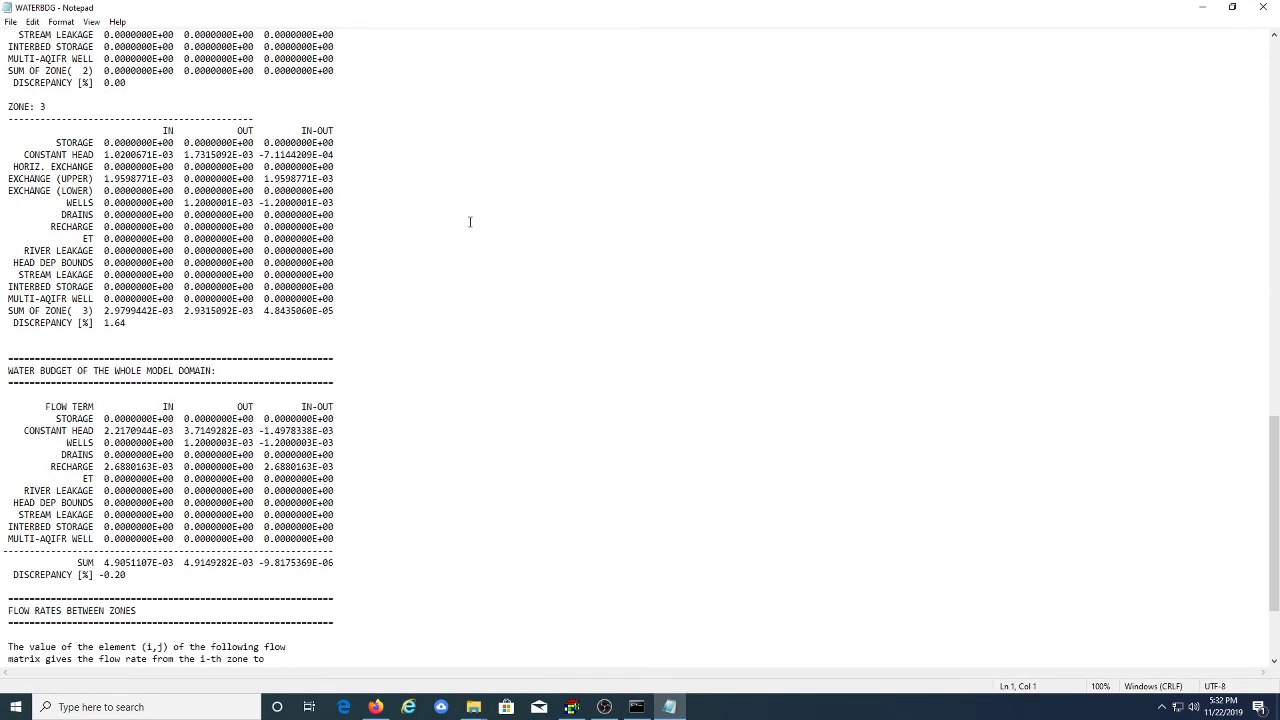
pyautogui.scroll(16, 469, 217)
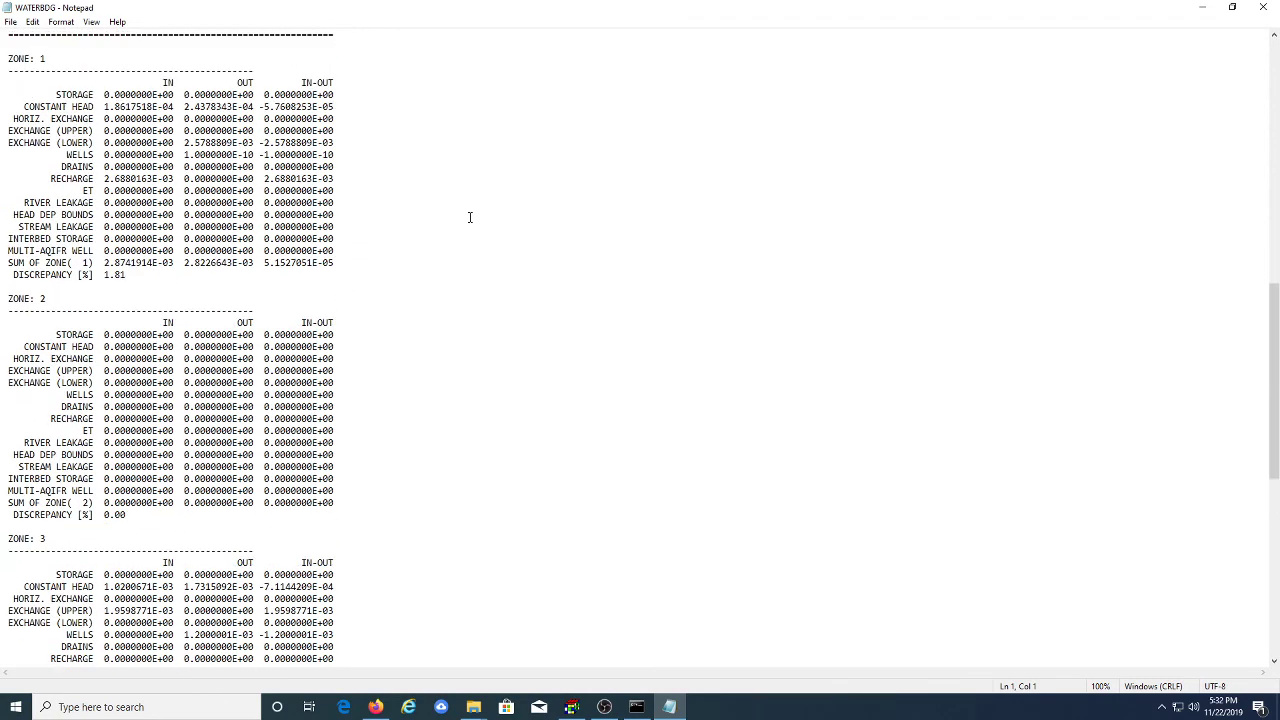
pyautogui.scroll(20, 469, 217)
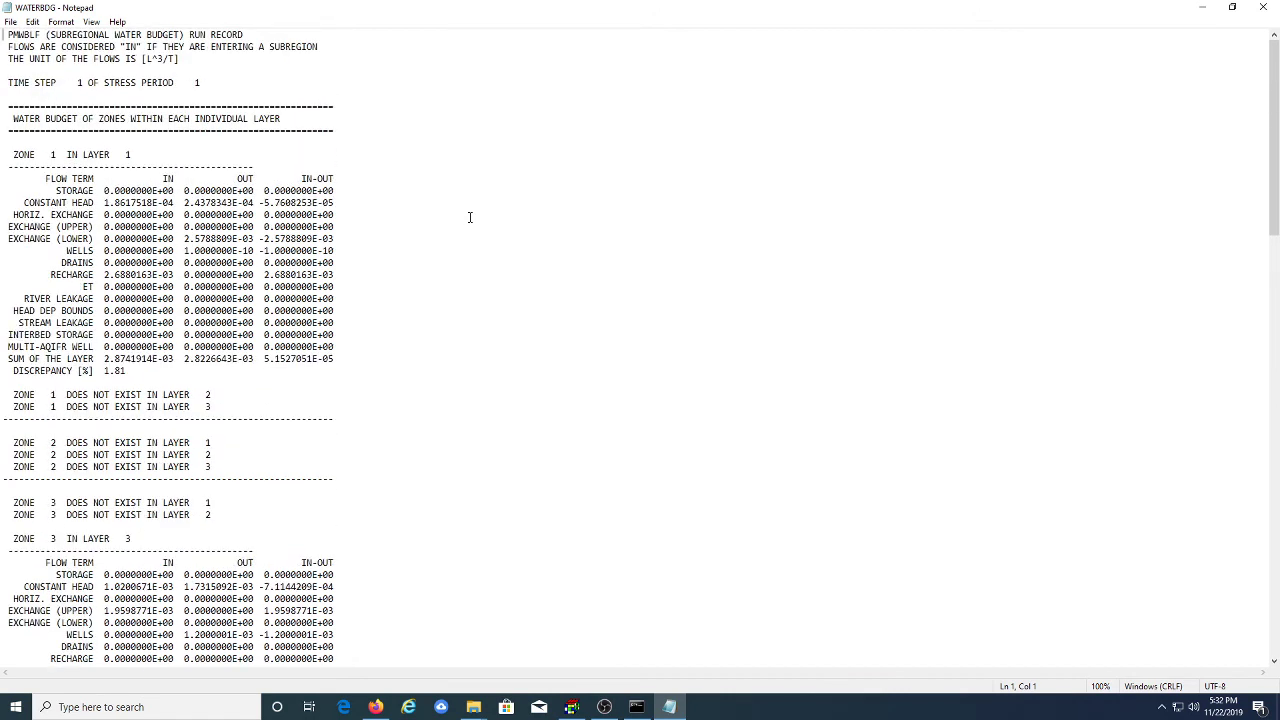
pyautogui.scroll(-2, 452, 220)
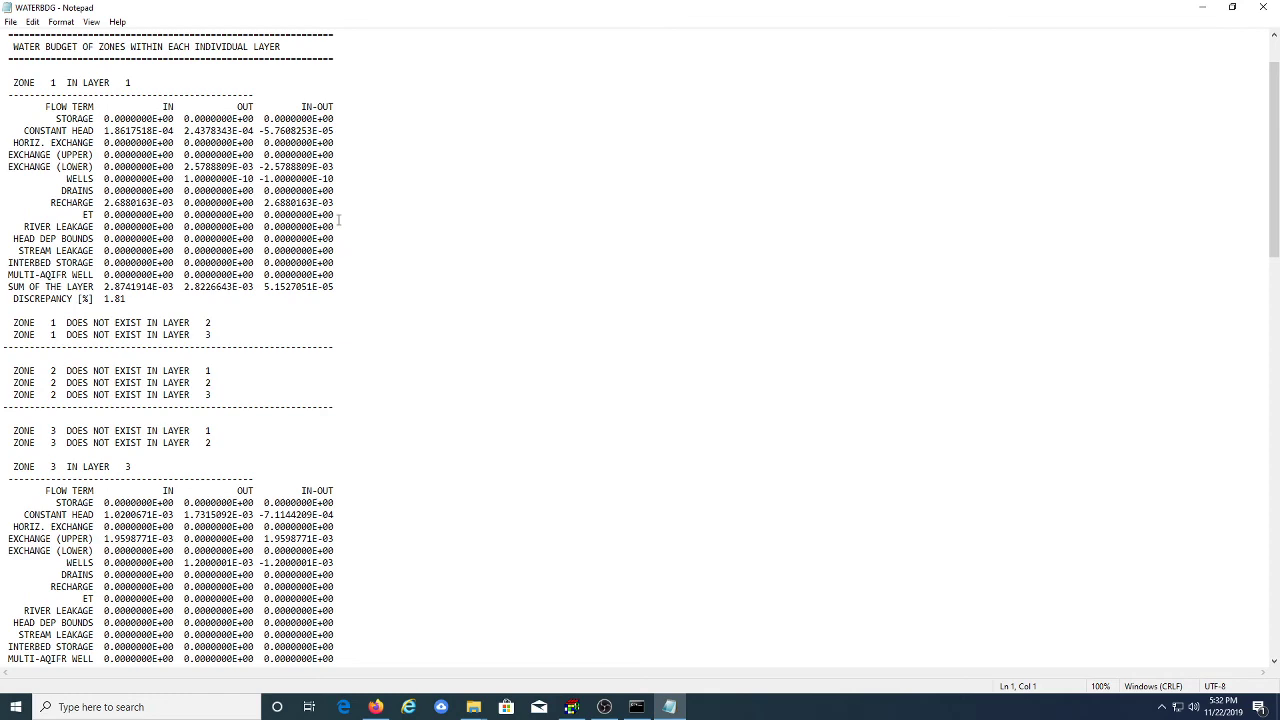
pyautogui.scroll(-20, 335, 225)
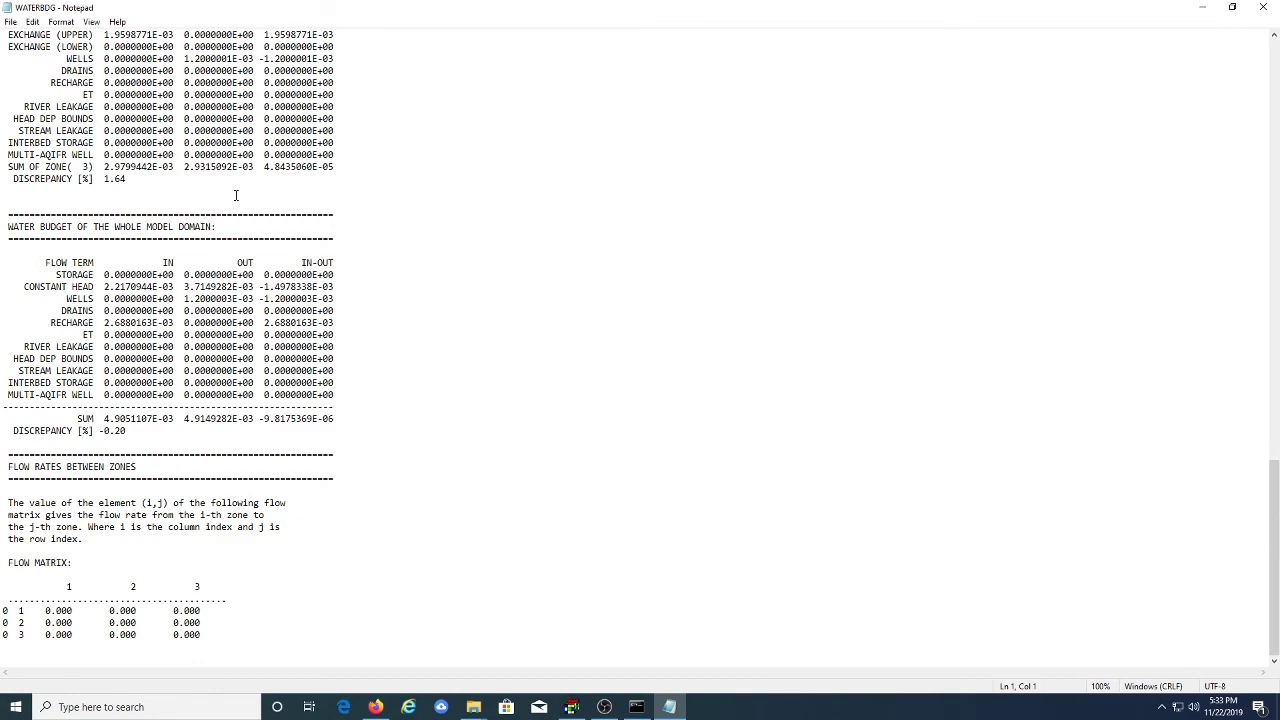
pyautogui.scroll(20, 148, 236)
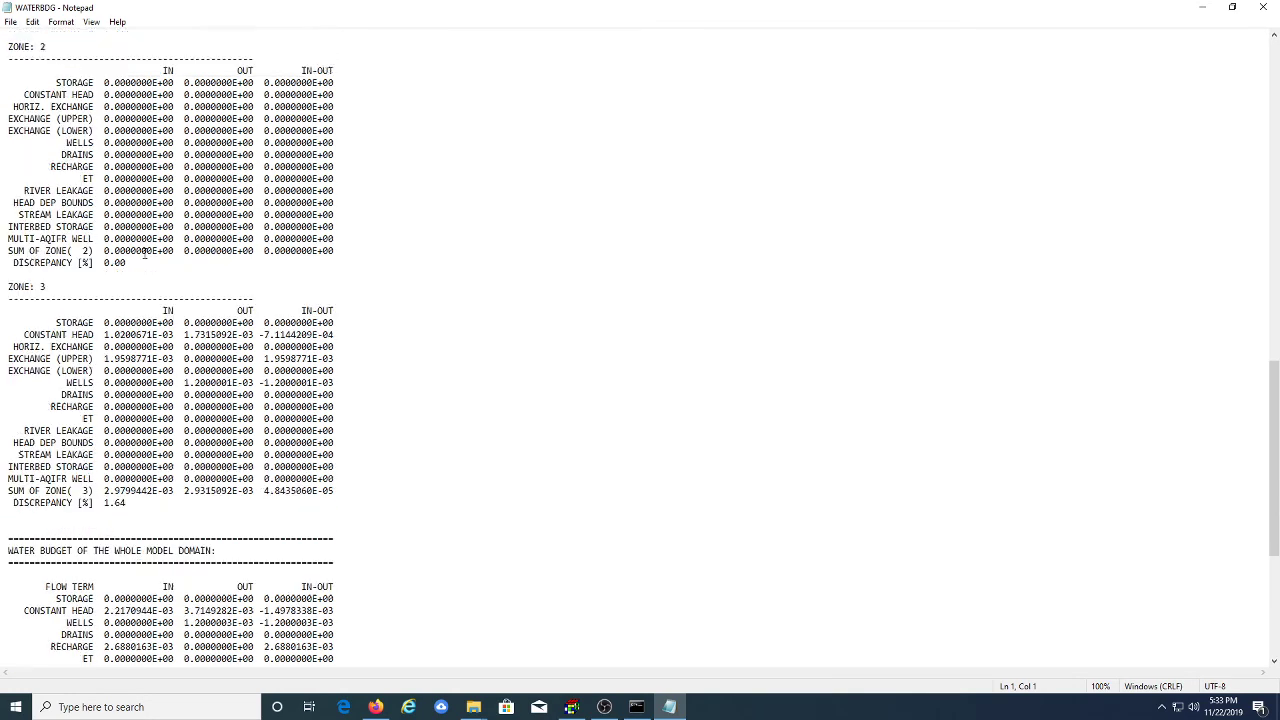
pyautogui.scroll(20, 144, 252)
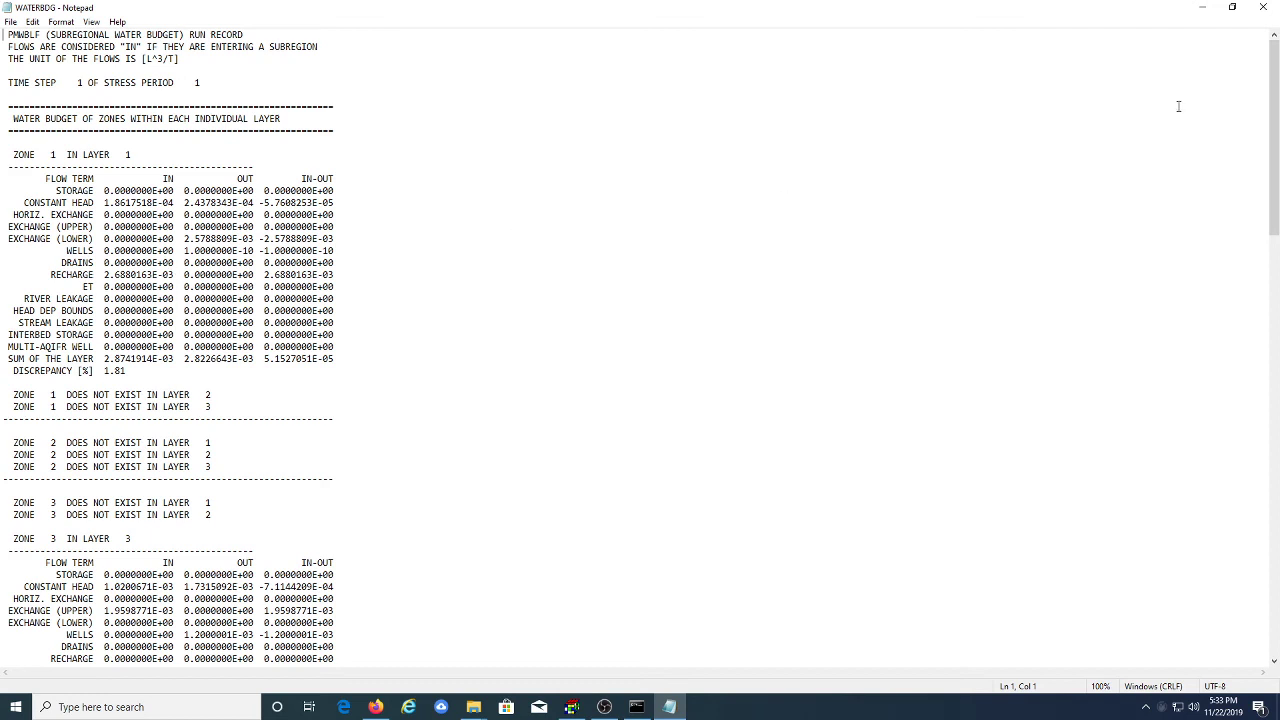
pyautogui.click(1263, 7)
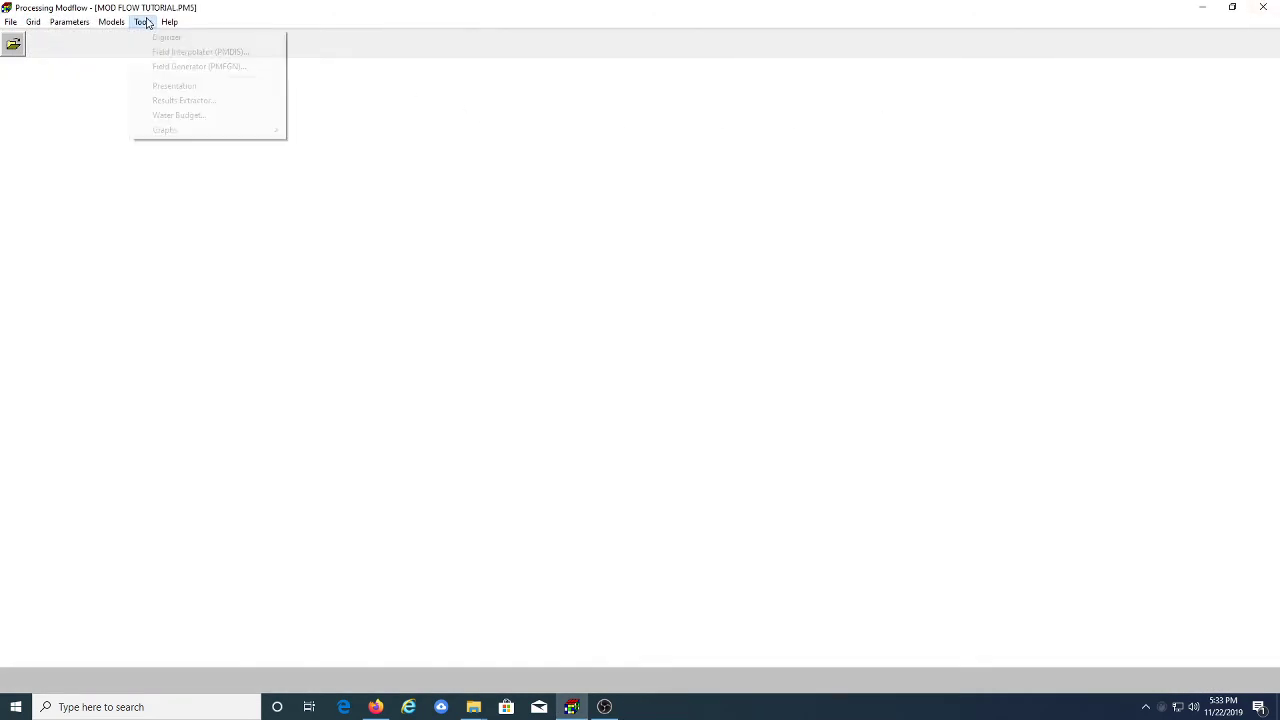
# Extract the layer 1 hydraulic heads for stress period 1, time step 1, in plan view and save the matrix as H1
pyautogui.click(146, 22)
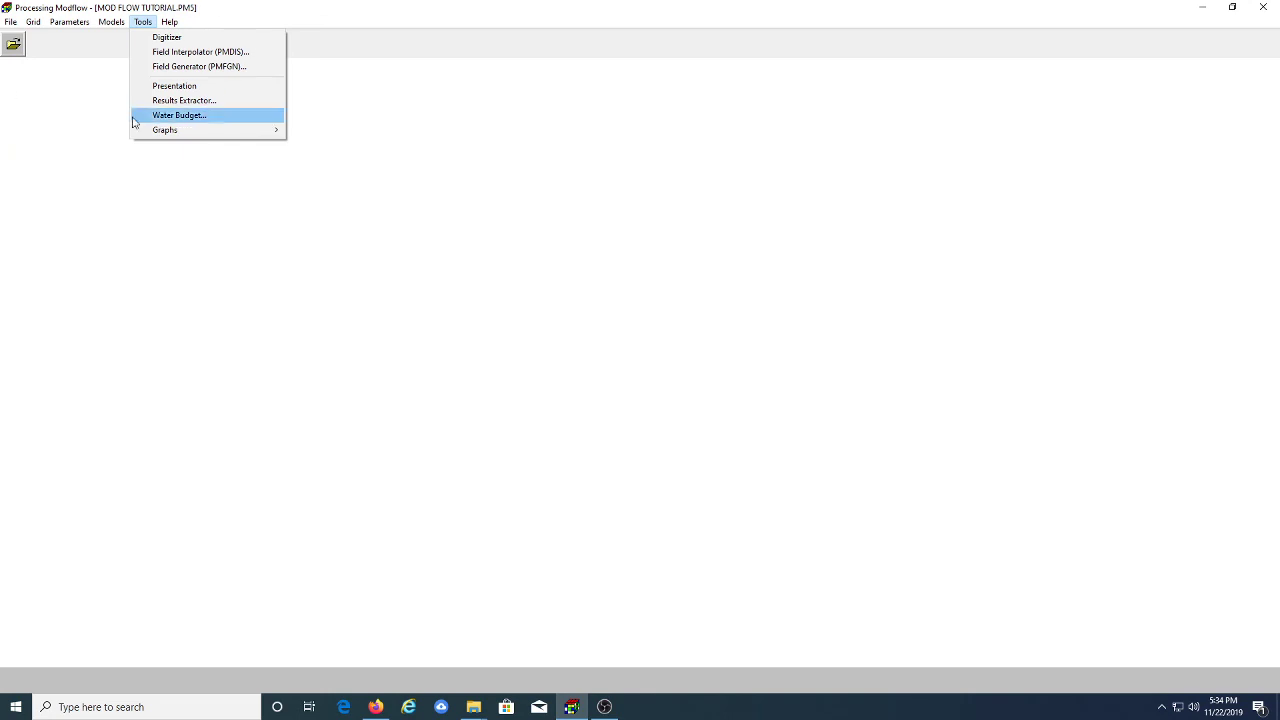
pyautogui.click(177, 104)
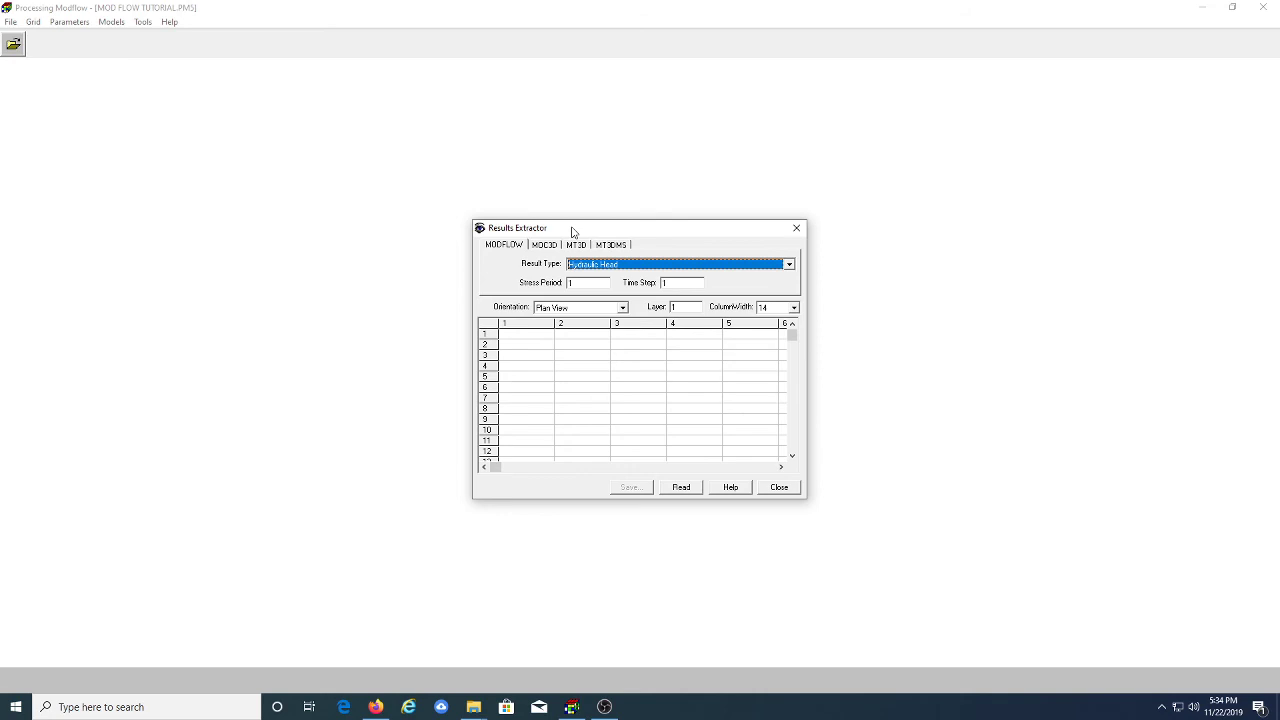
pyautogui.click(680, 488)
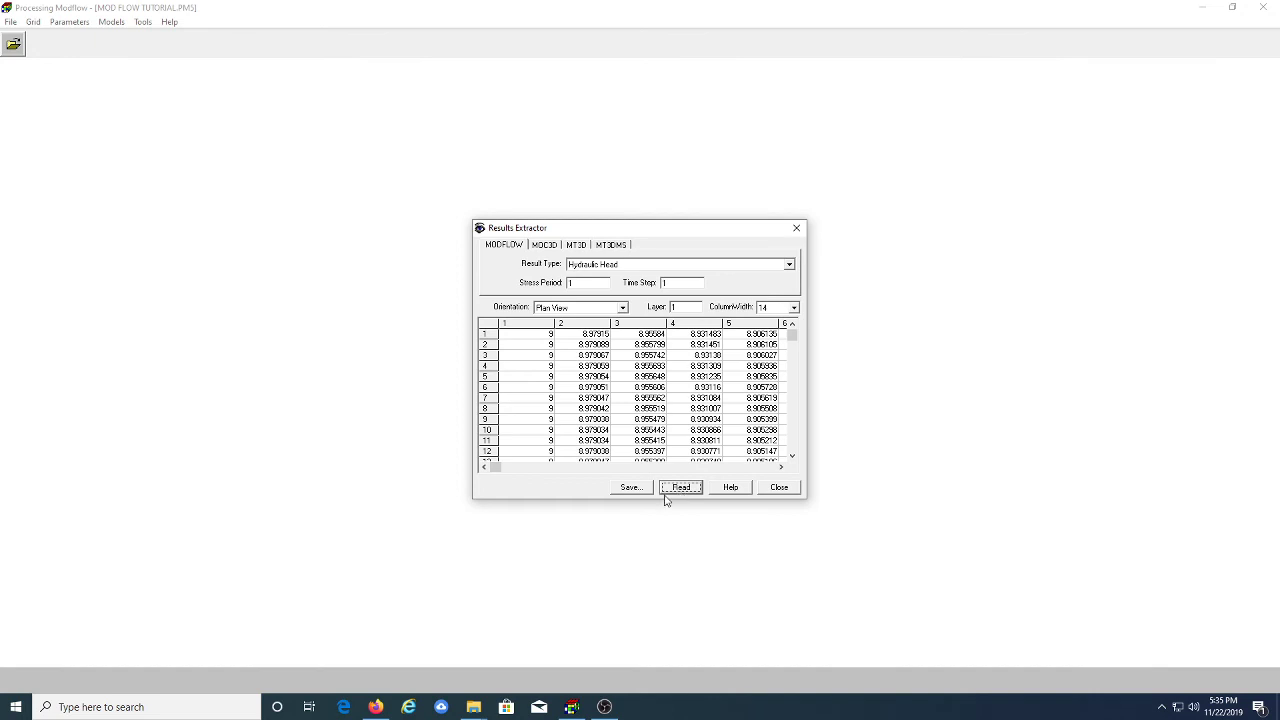
pyautogui.click(629, 487)
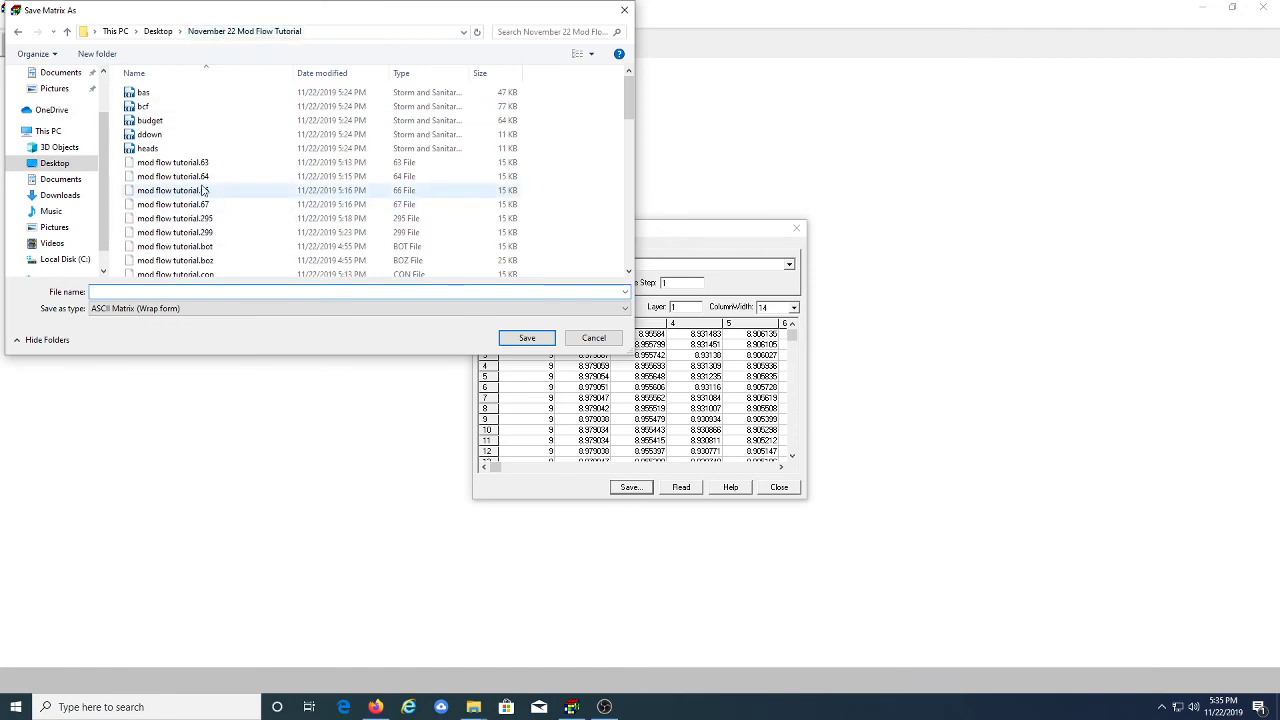
pyautogui.write('H1')
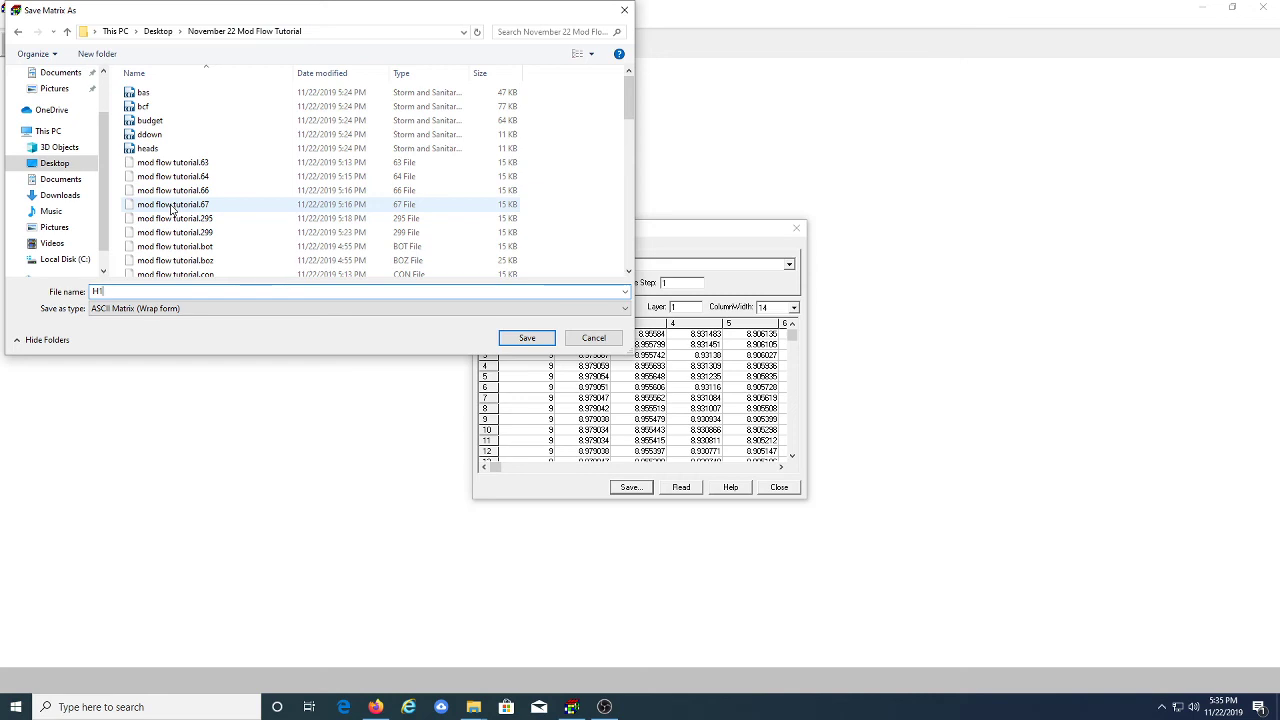
pyautogui.press('Return')
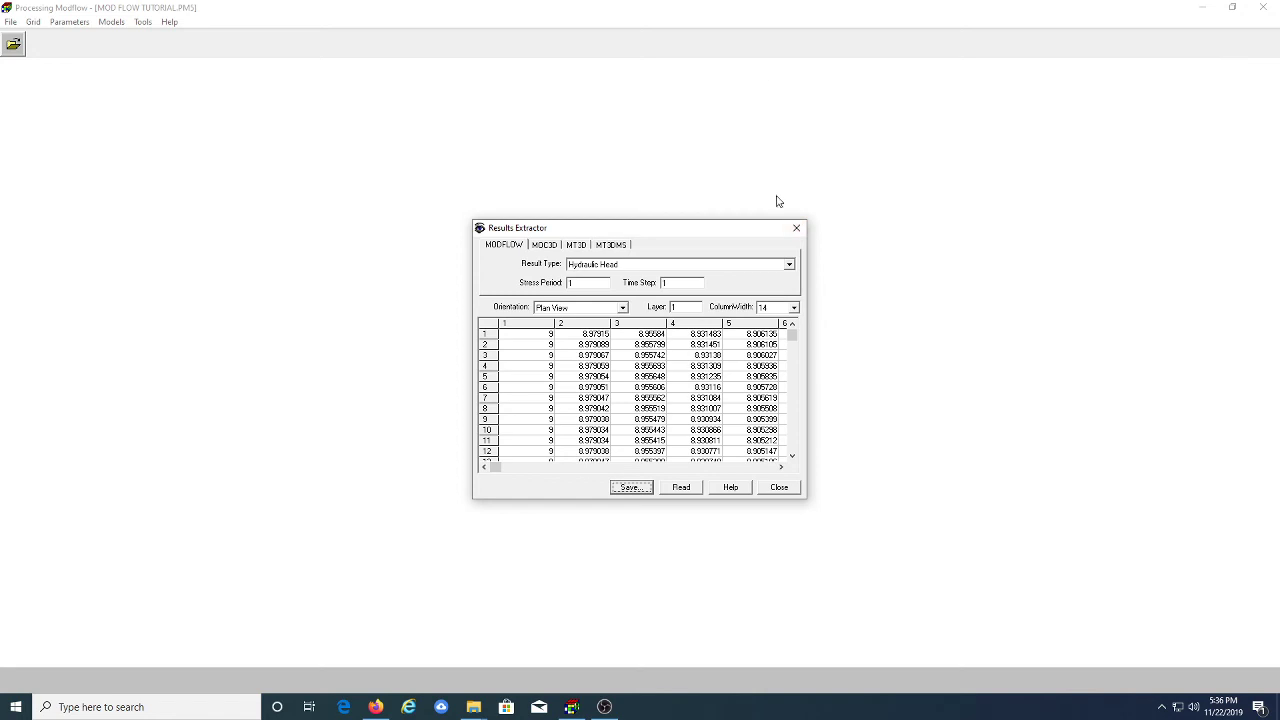
pyautogui.click(796, 229)
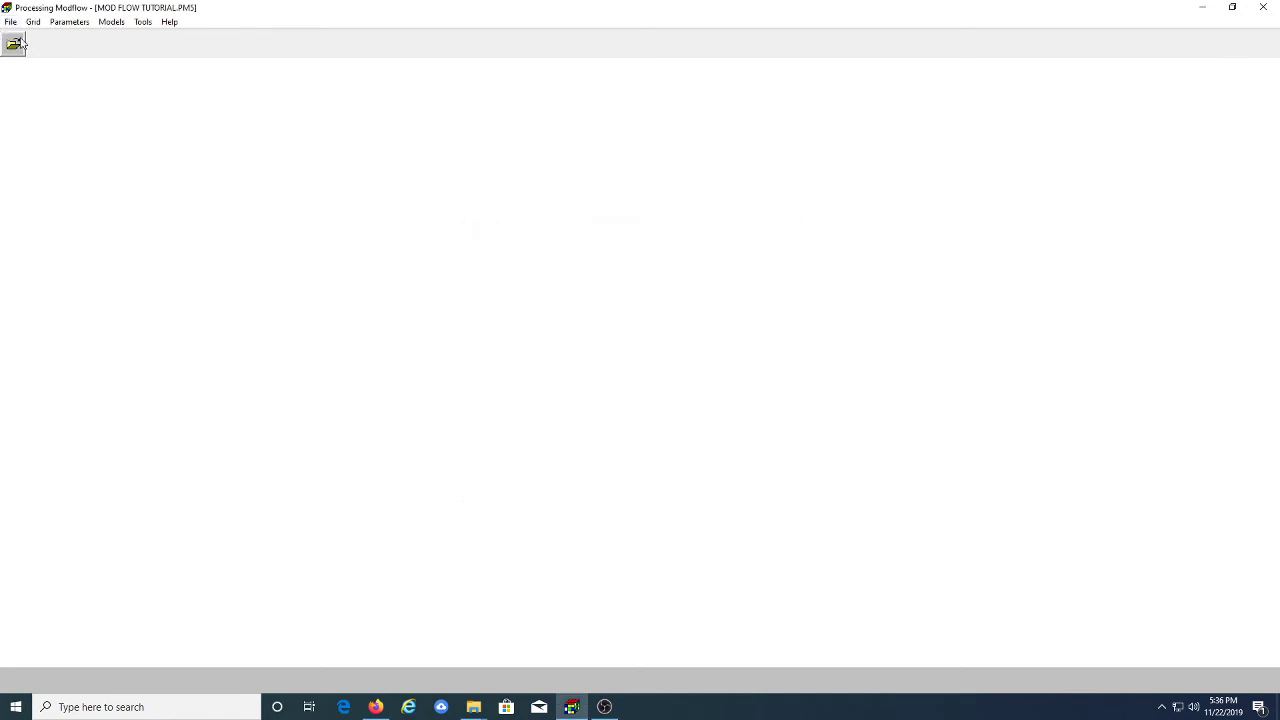
# Open the Presentation tool and load the saved h1 head file into its layer 1 matrix
pyautogui.click(138, 28)
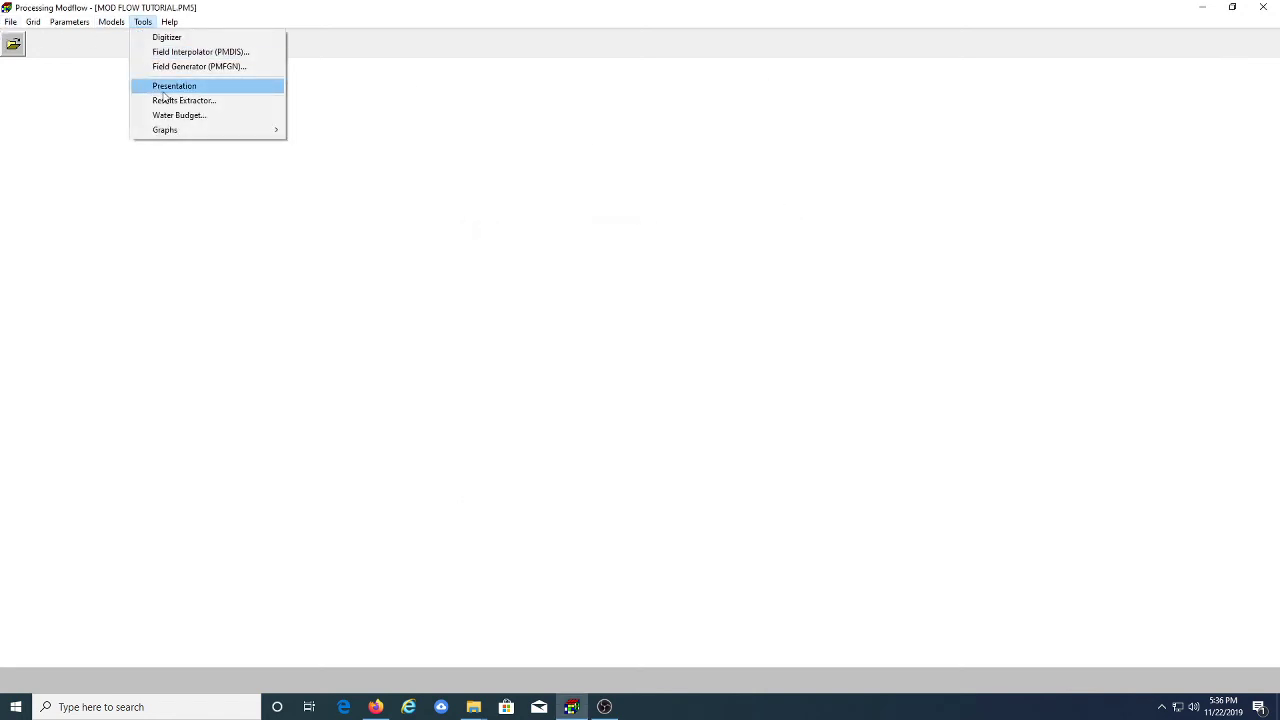
pyautogui.click(158, 88)
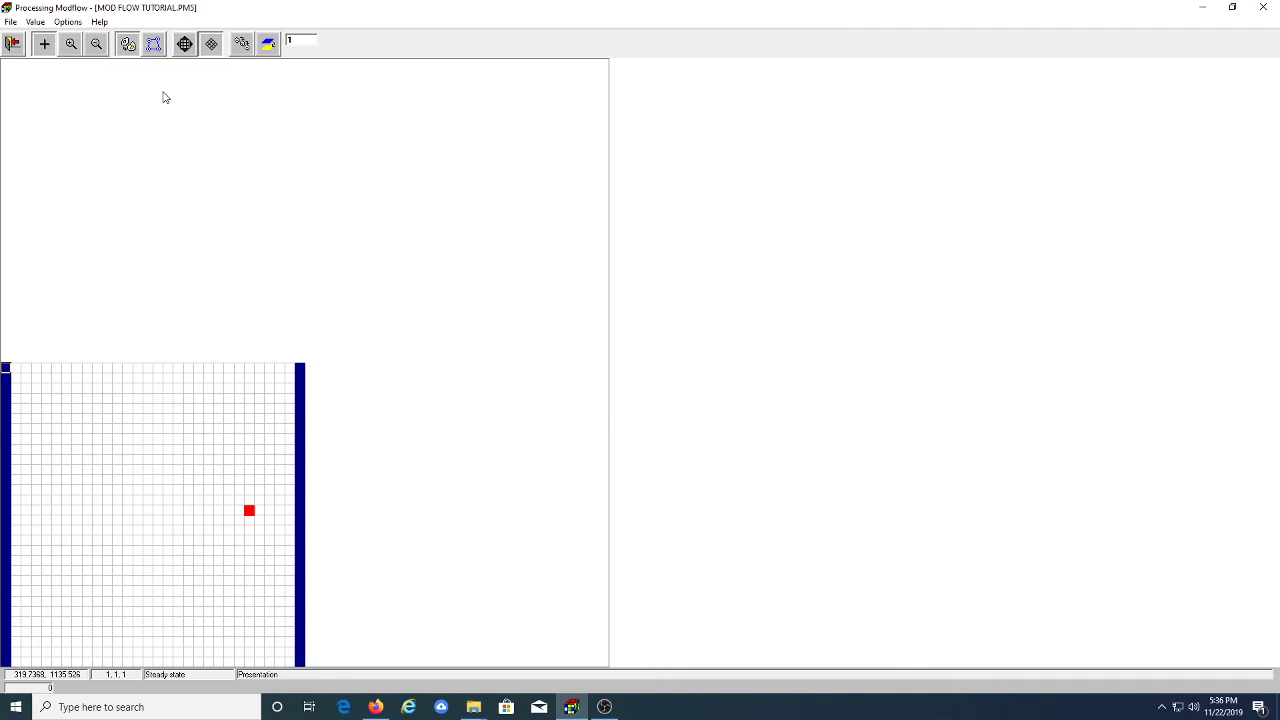
pyautogui.click(35, 21)
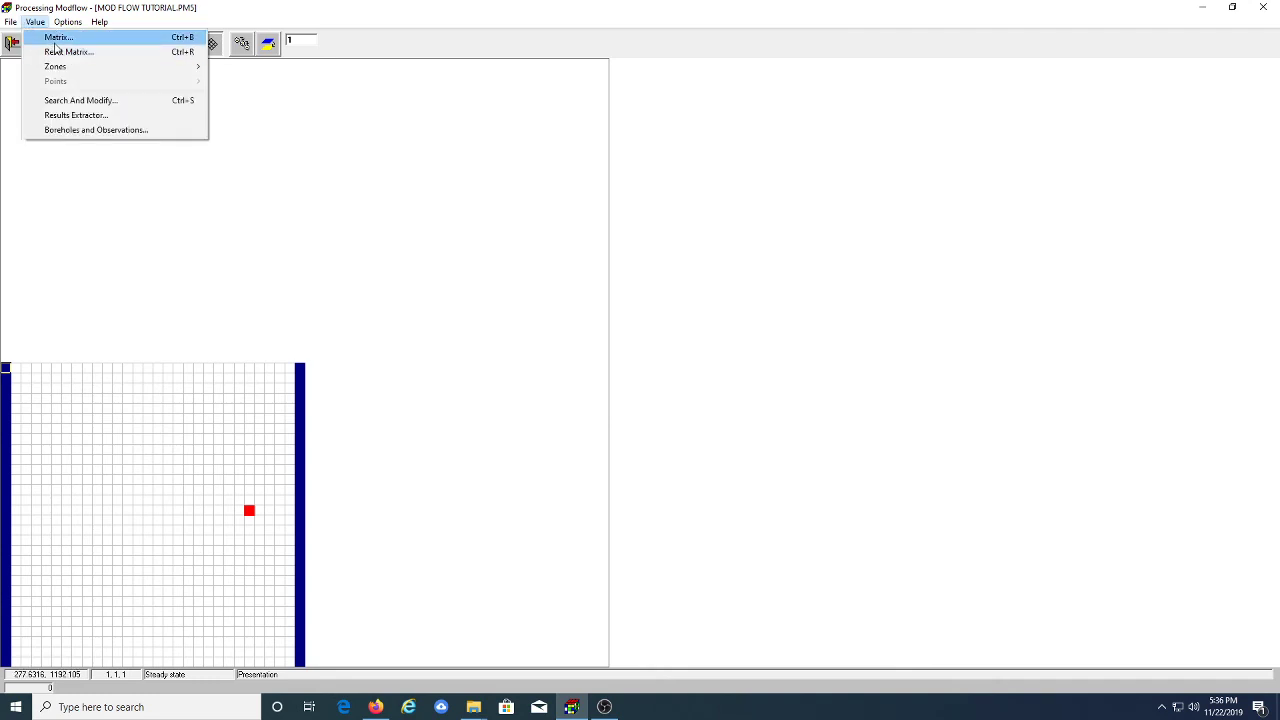
pyautogui.click(56, 38)
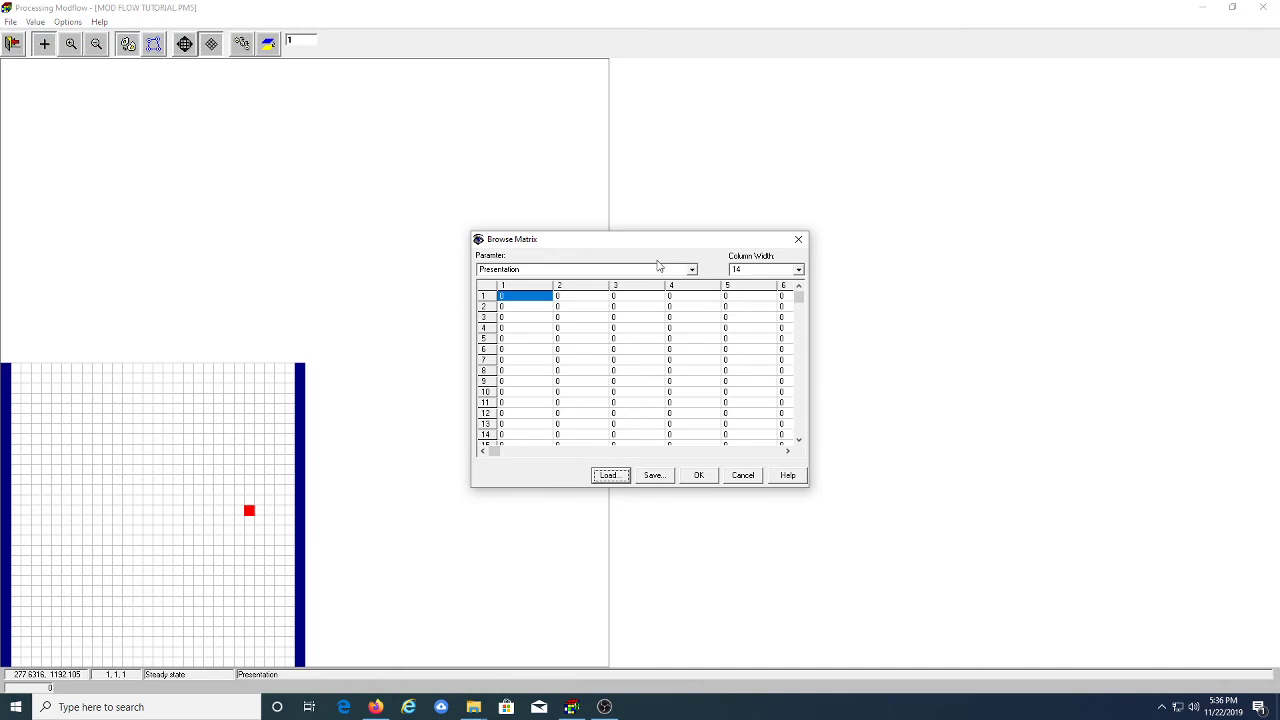
pyautogui.click(691, 272)
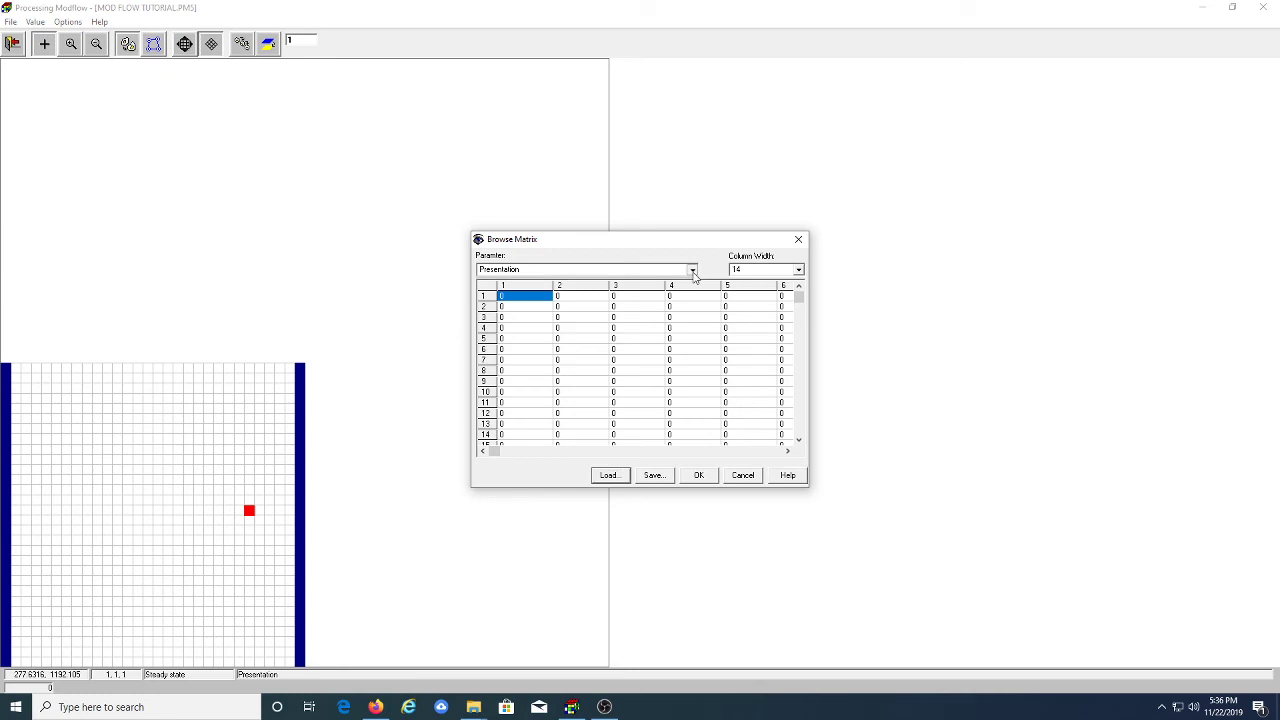
pyautogui.click(609, 476)
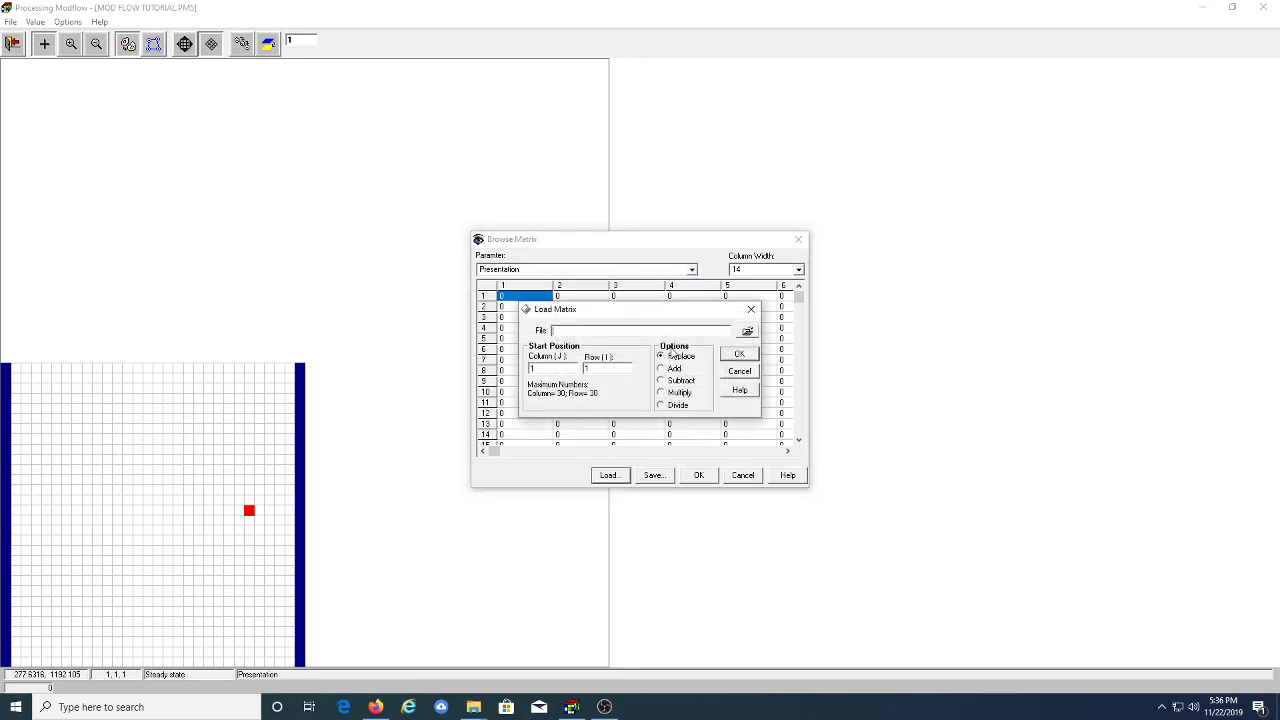
pyautogui.click(747, 332)
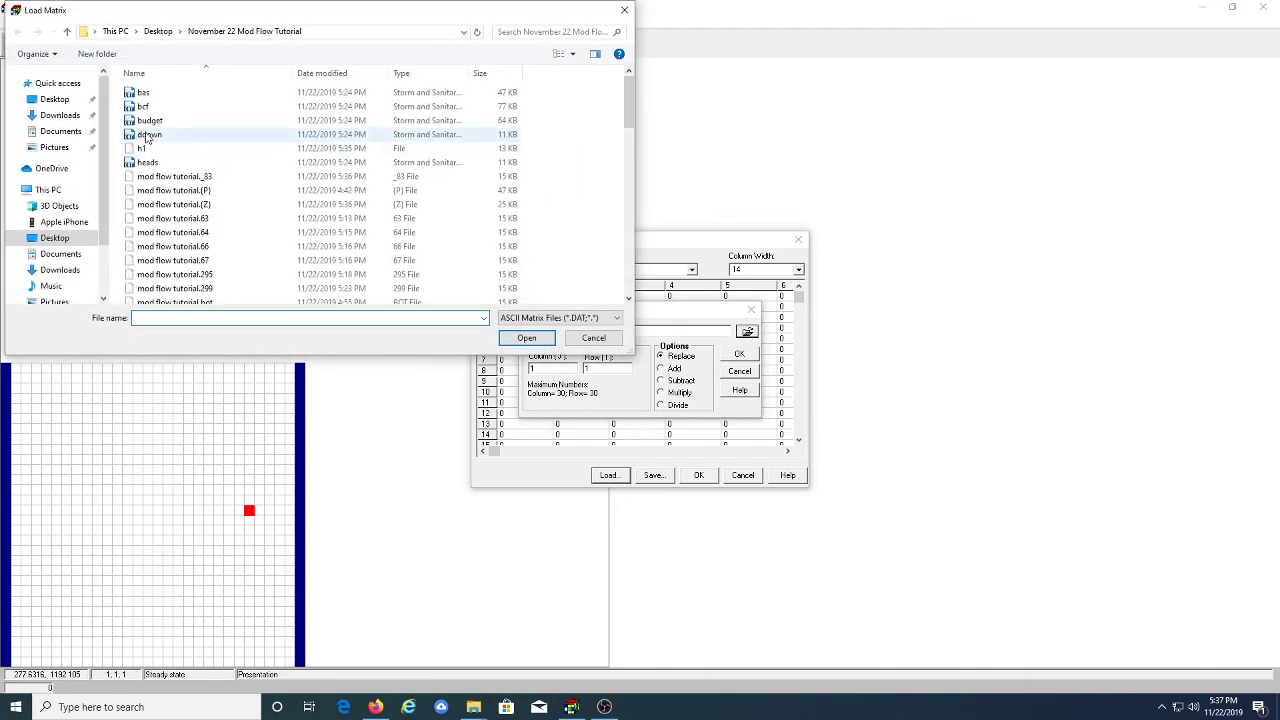
pyautogui.scroll(-10, 168, 165)
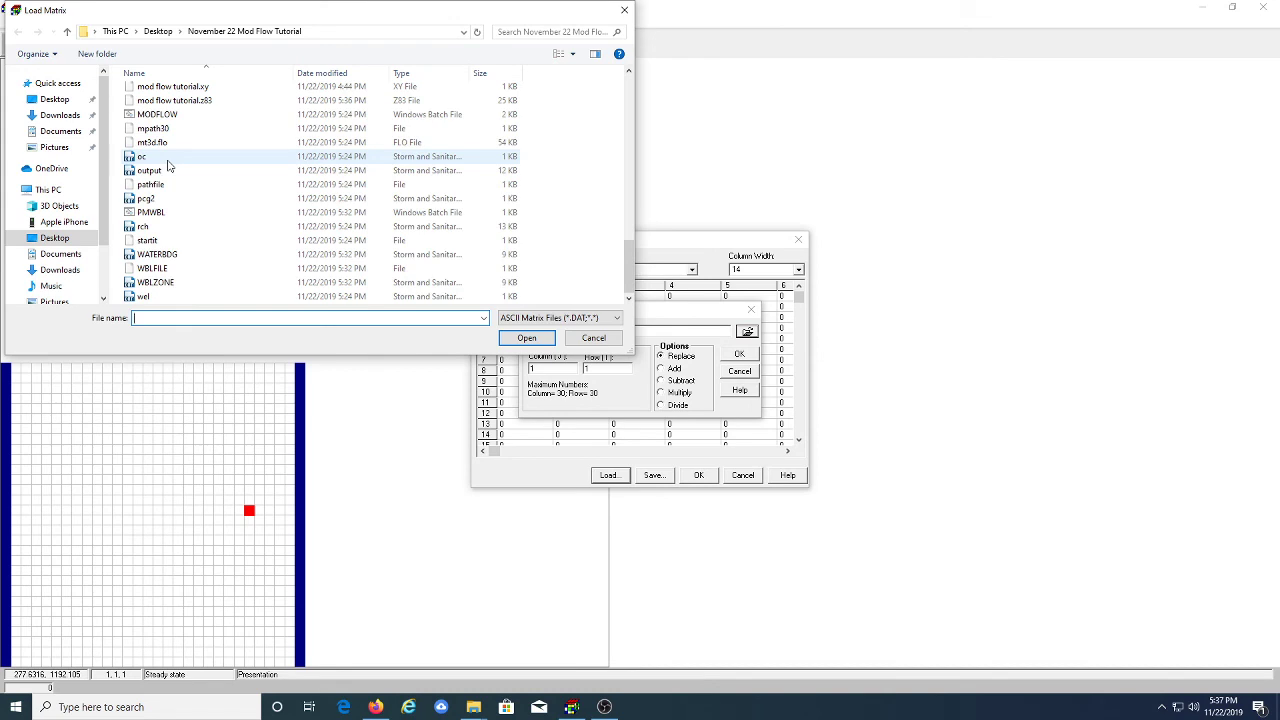
pyautogui.scroll(10, 168, 165)
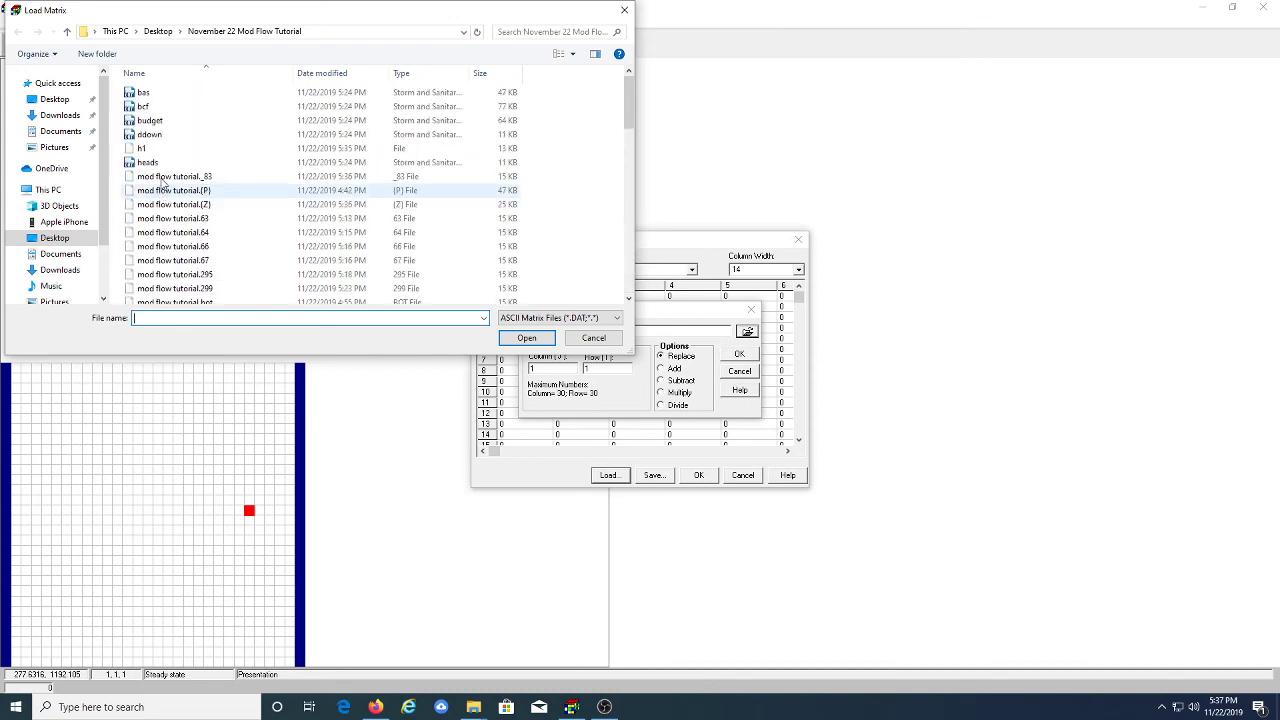
pyautogui.doubleClick(150, 150)
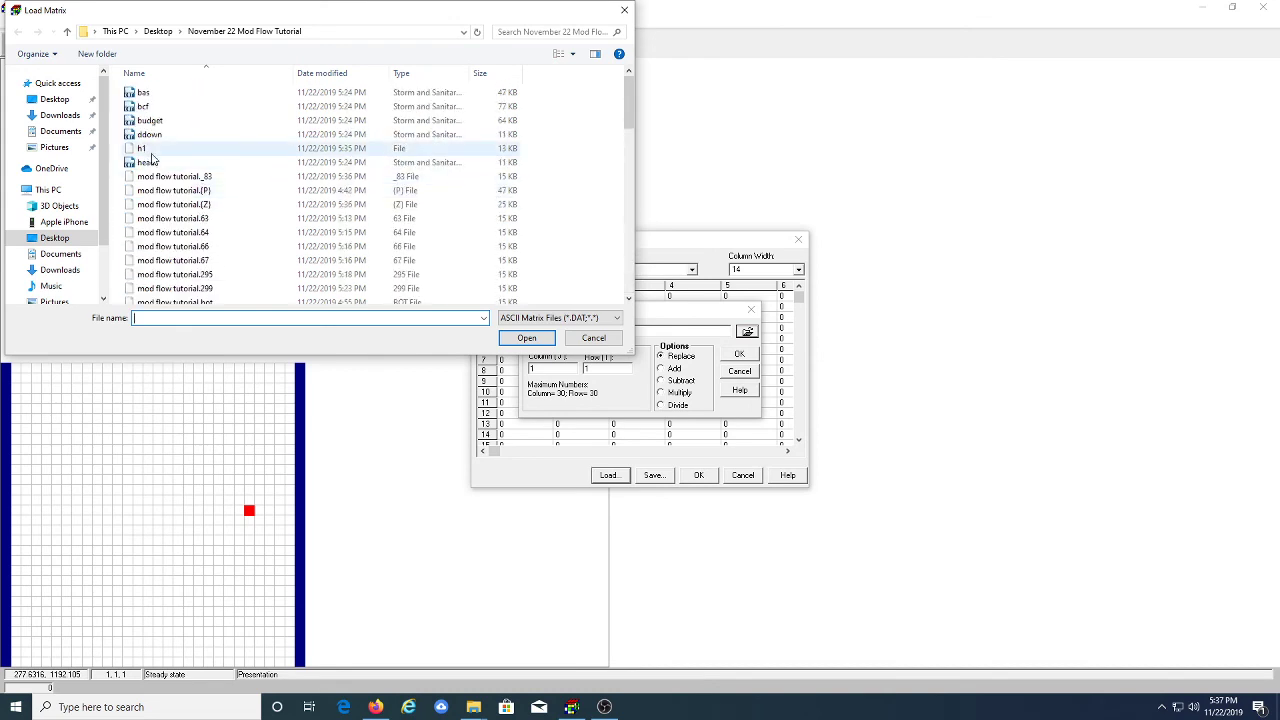
pyautogui.click(738, 355)
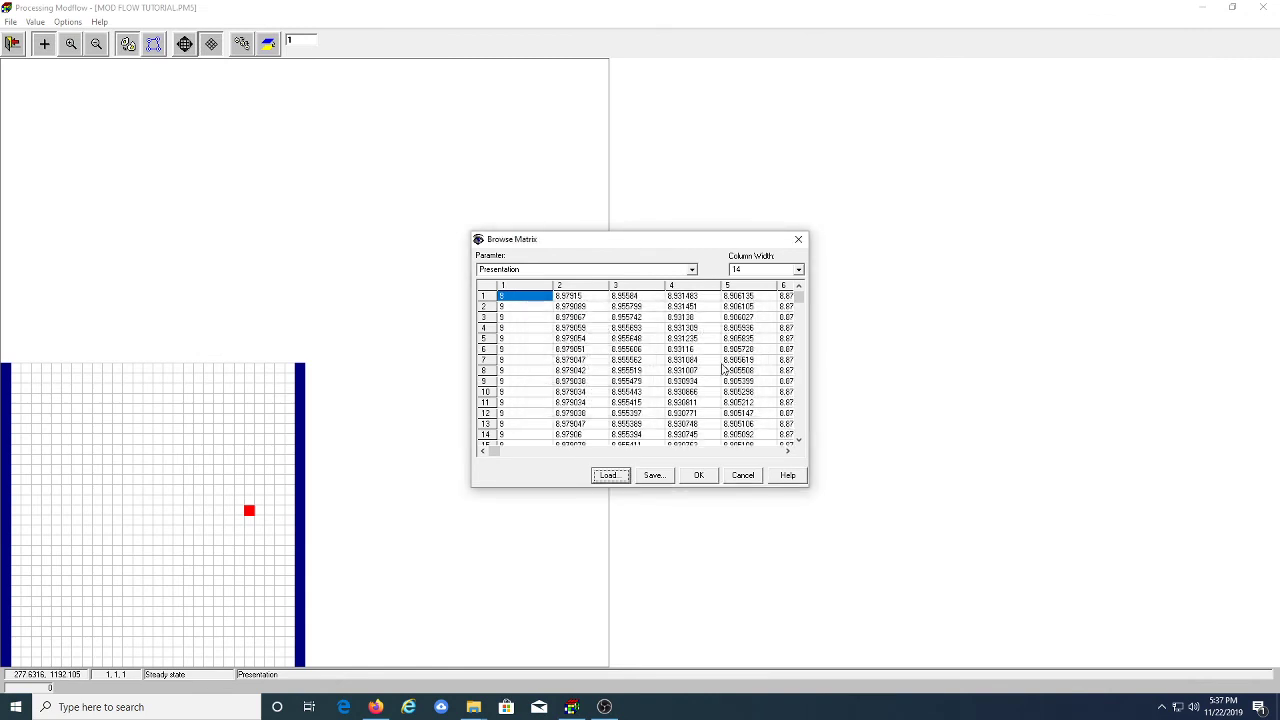
pyautogui.click(688, 479)
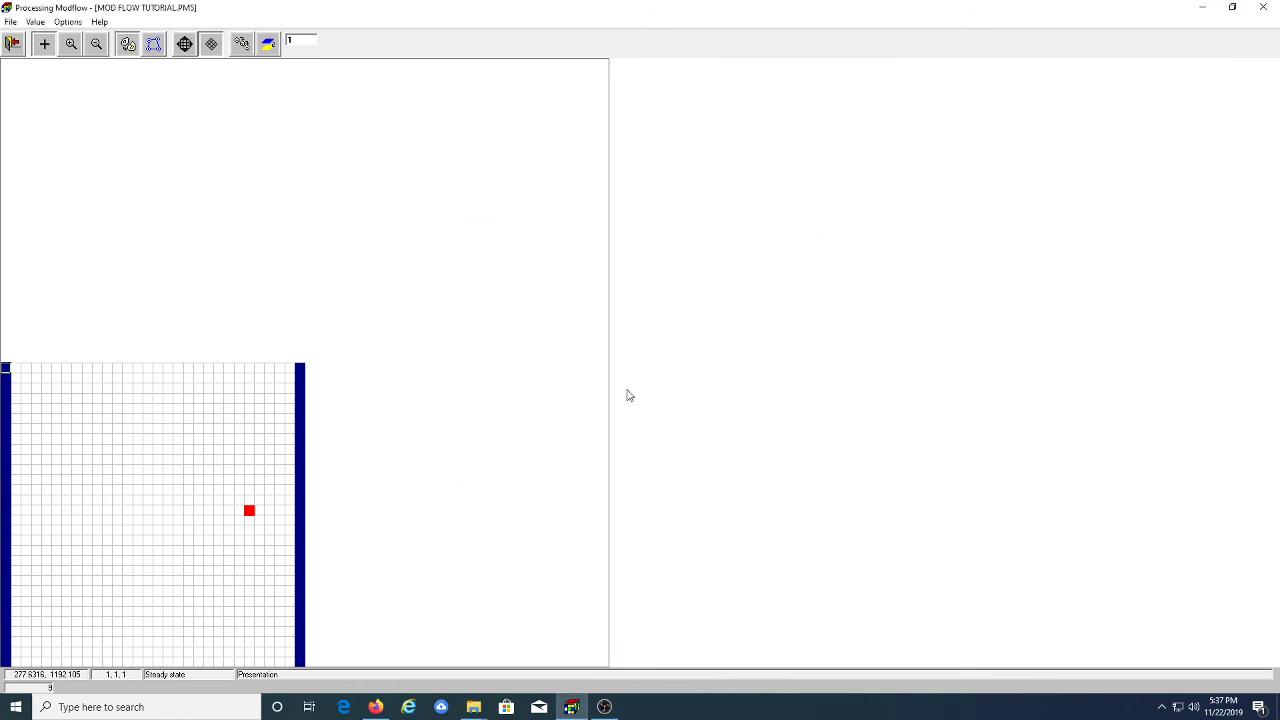
# Make the Presentation contours visible in the environment options and restore their default levels and colours
pyautogui.click(67, 21)
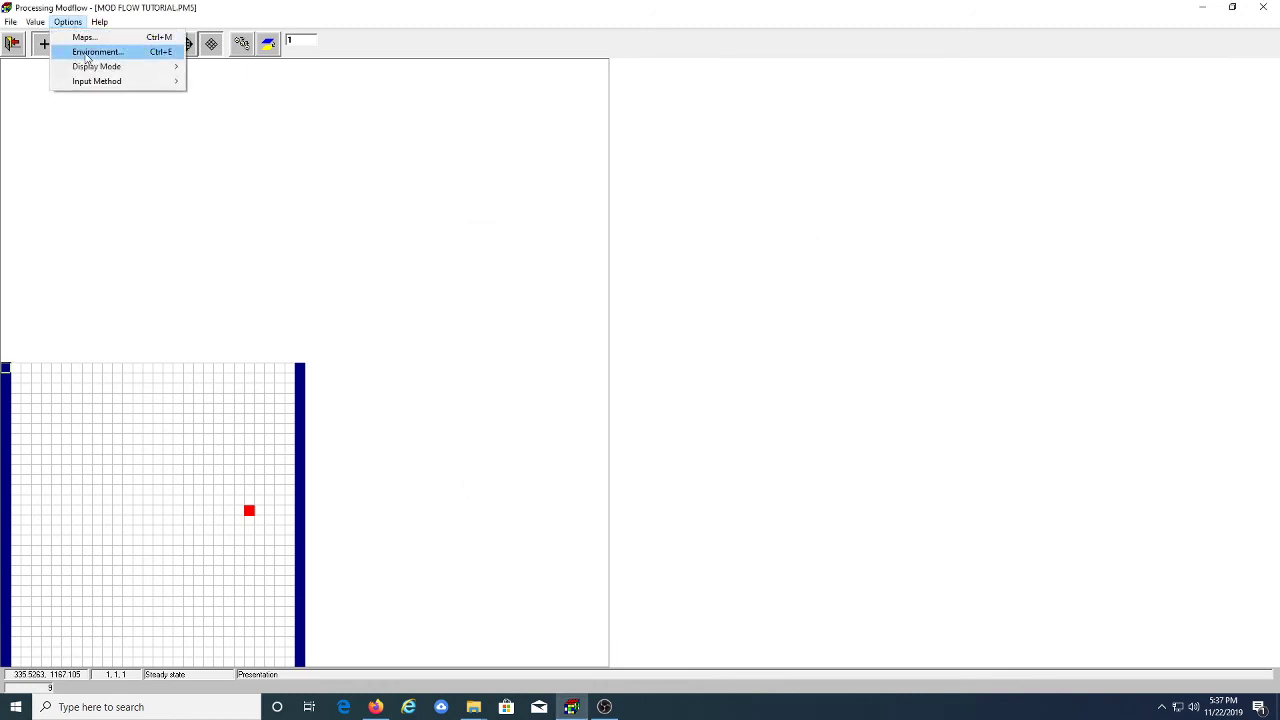
pyautogui.click(88, 53)
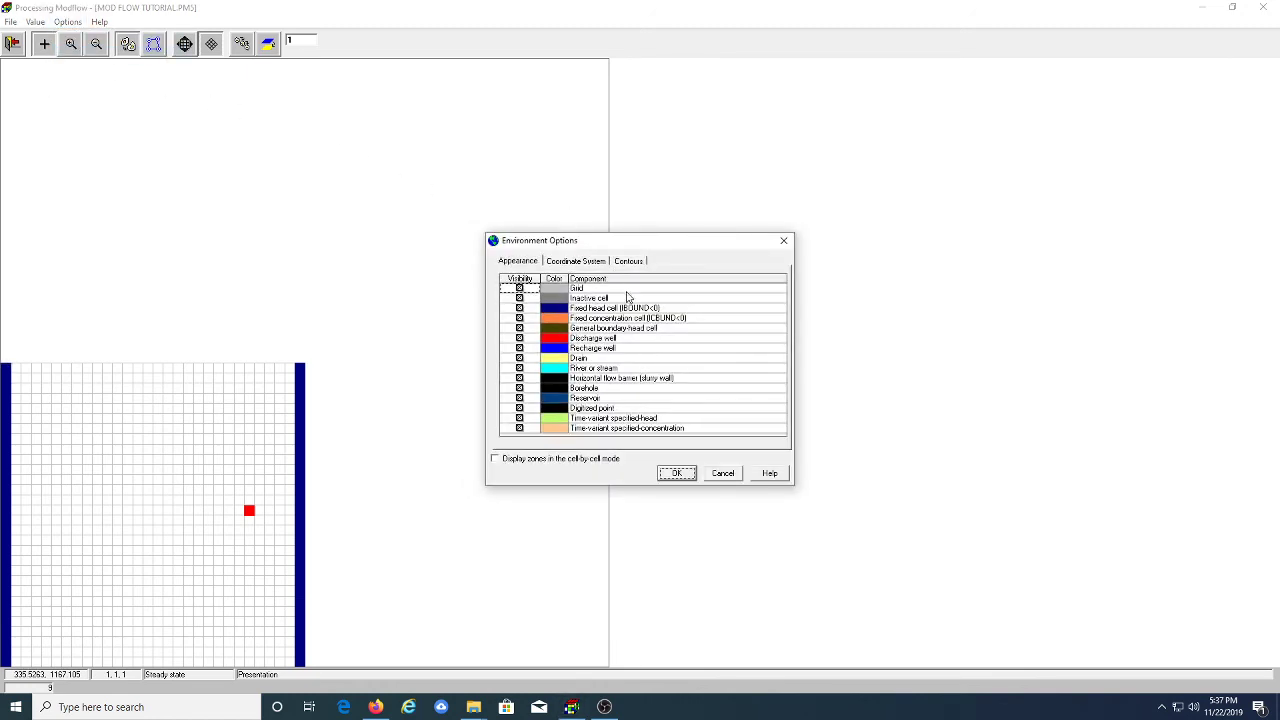
pyautogui.click(641, 267)
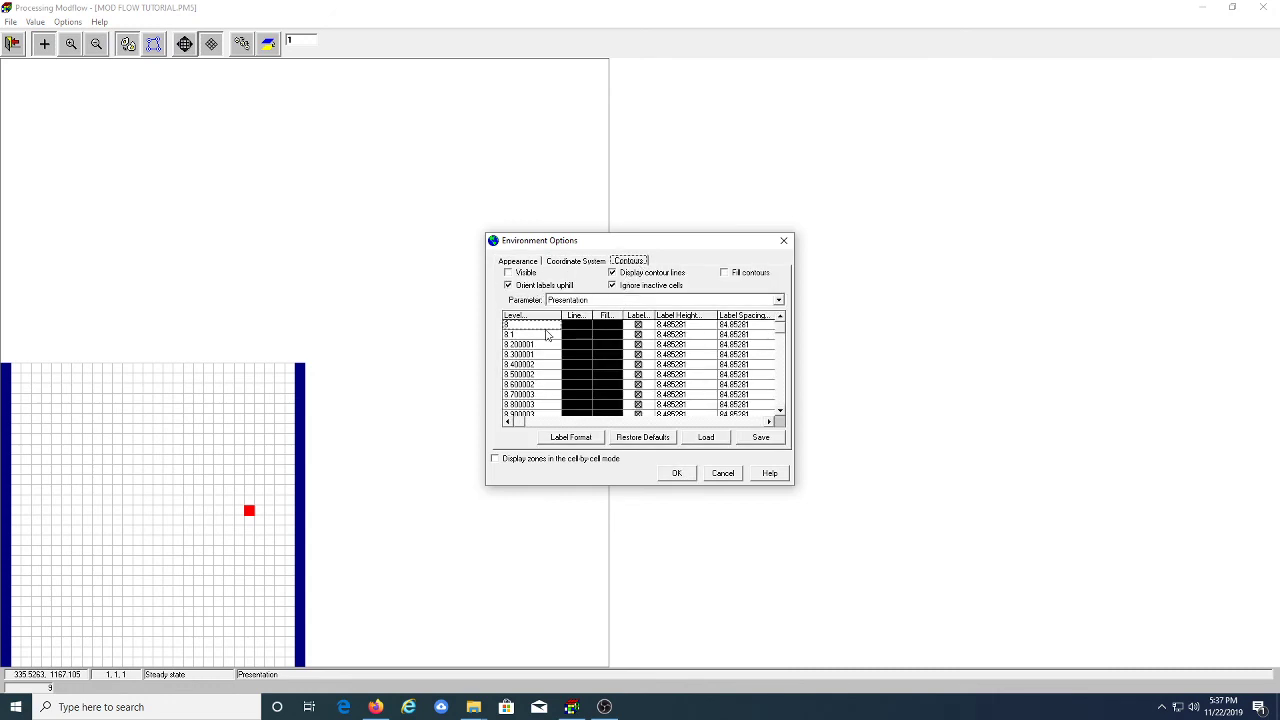
pyautogui.click(508, 272)
pyautogui.click(660, 440)
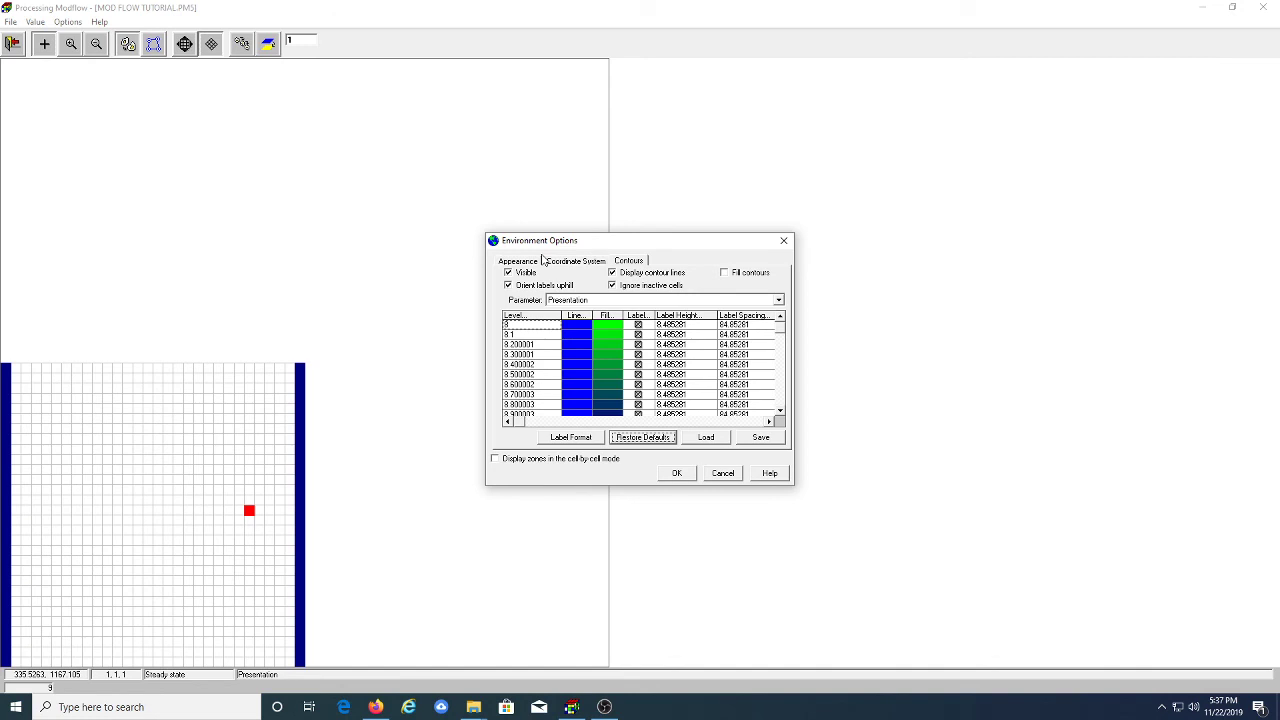
pyautogui.click(684, 473)
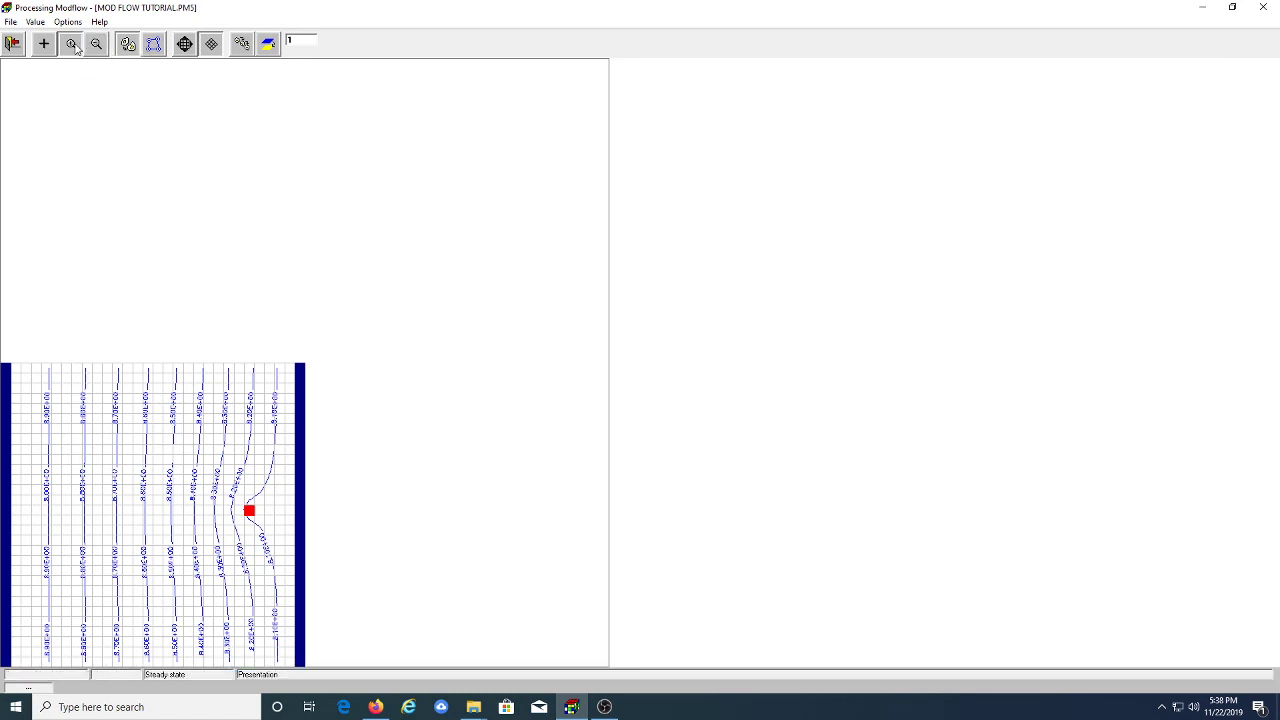
# Save the layer 1 head contour plot as a Windows bitmap (BMP) under the suggested file name
pyautogui.click(10, 21)
pyautogui.click(46, 100)
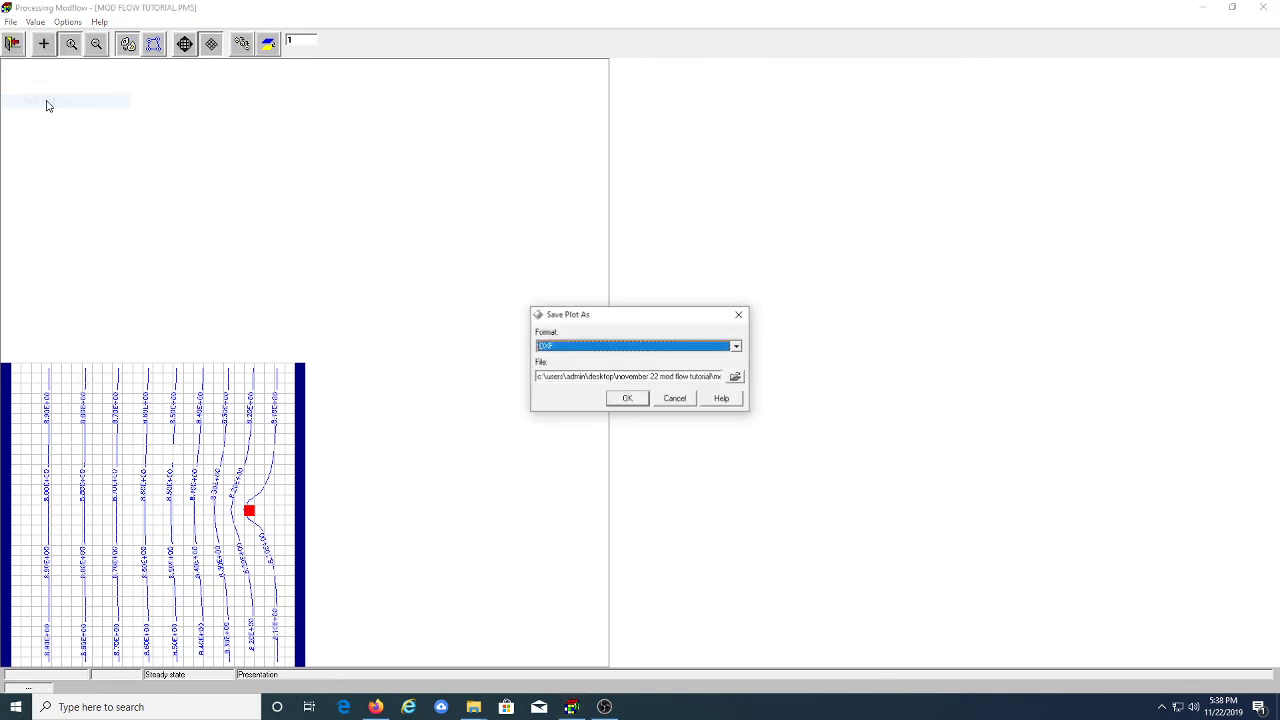
pyautogui.click(736, 347)
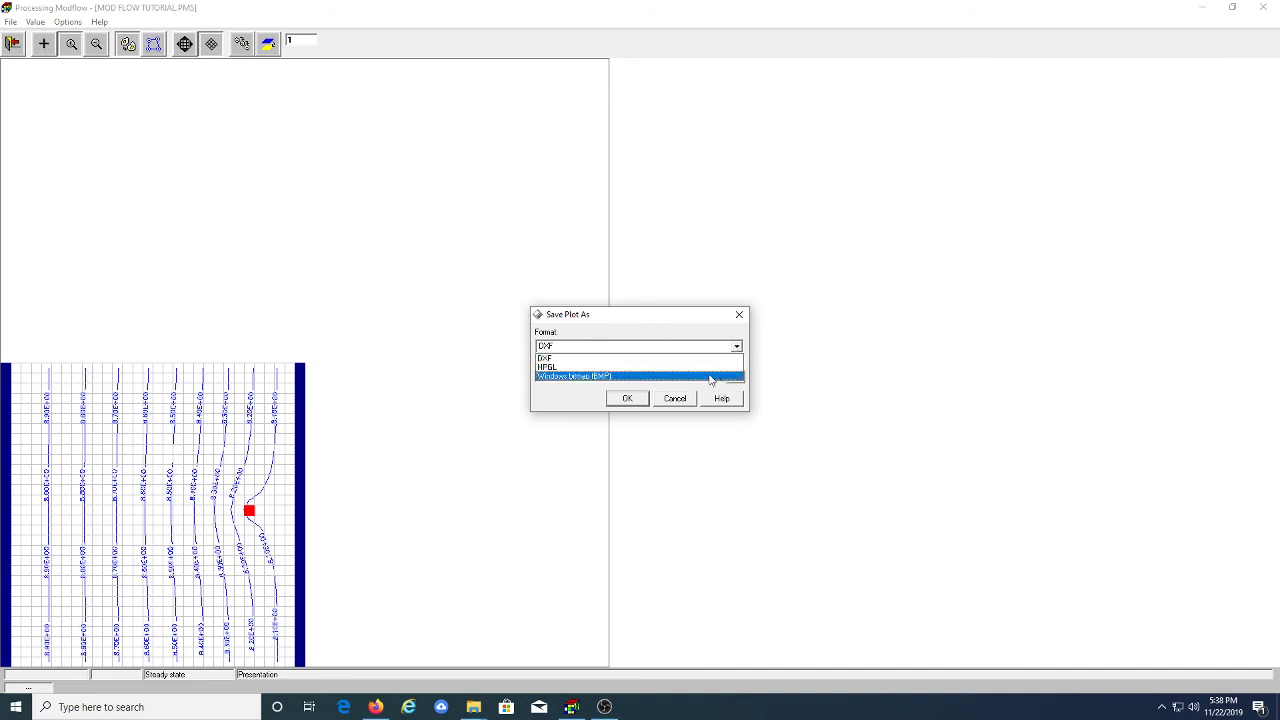
pyautogui.click(709, 375)
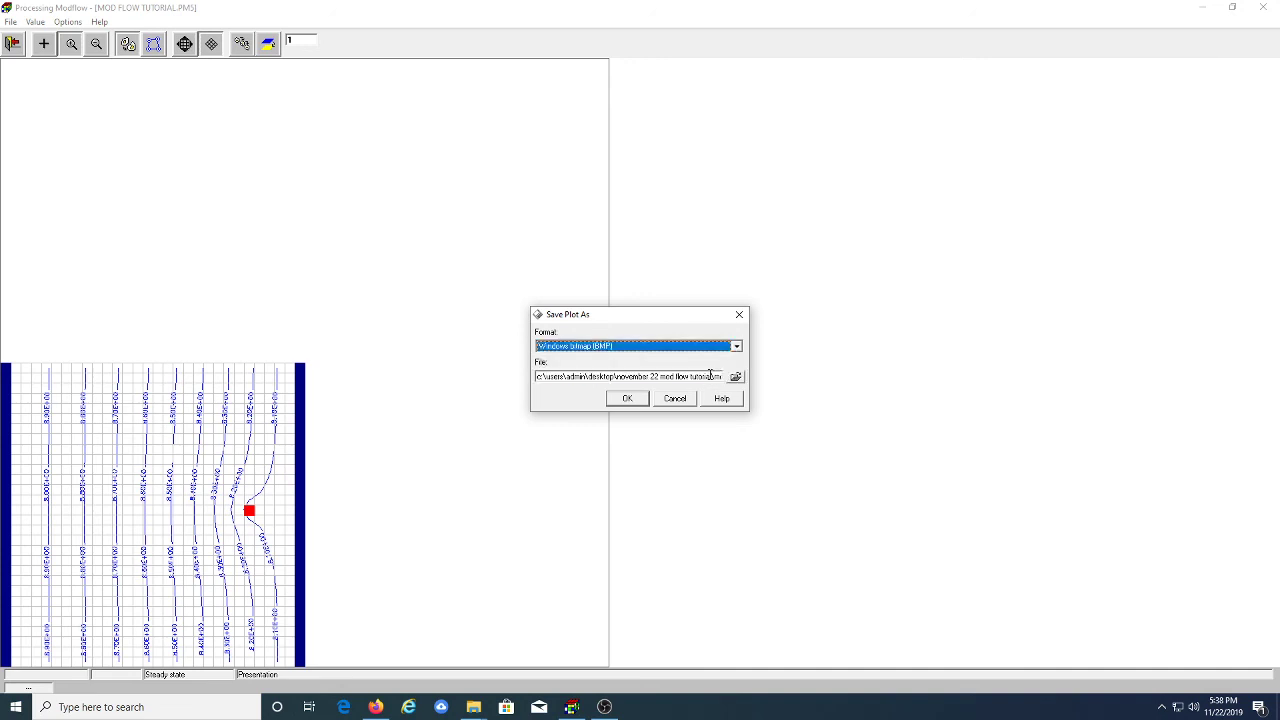
pyautogui.click(627, 398)
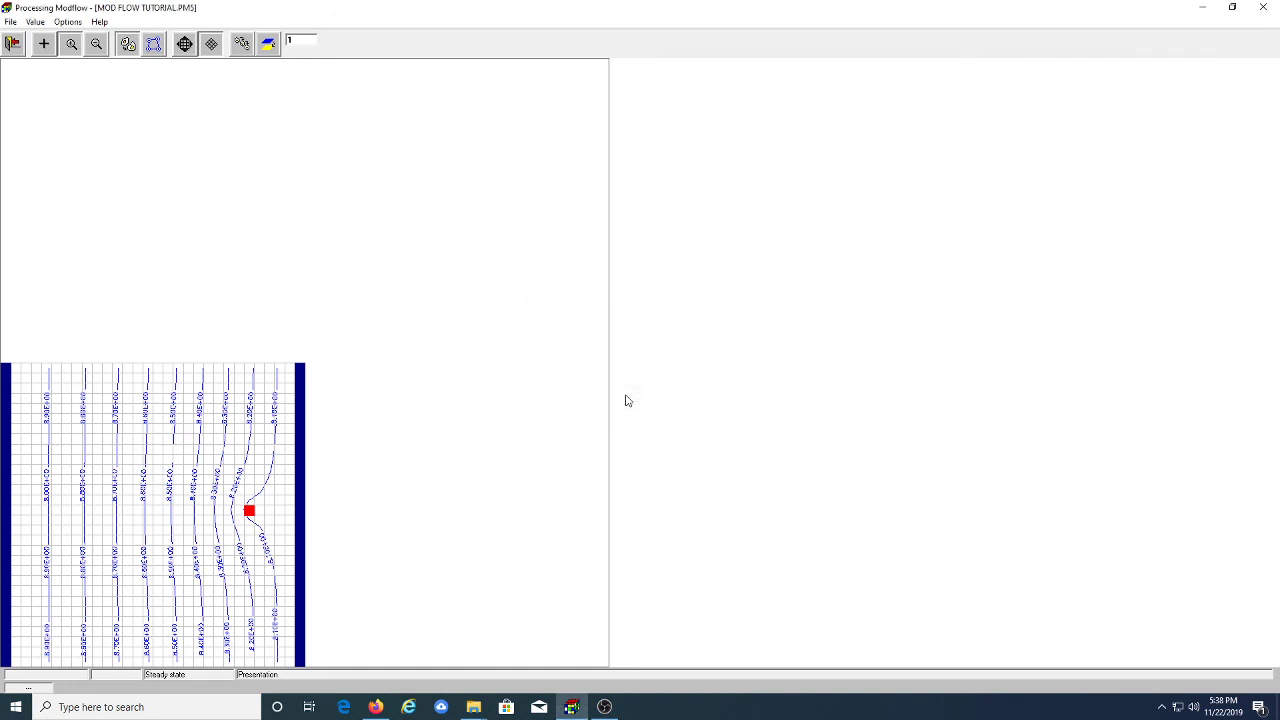
# Check the tutorial folder for the saved bitmap by browsing from a new Windows bitmap plot save, and cancel without saving
pyautogui.click(10, 21)
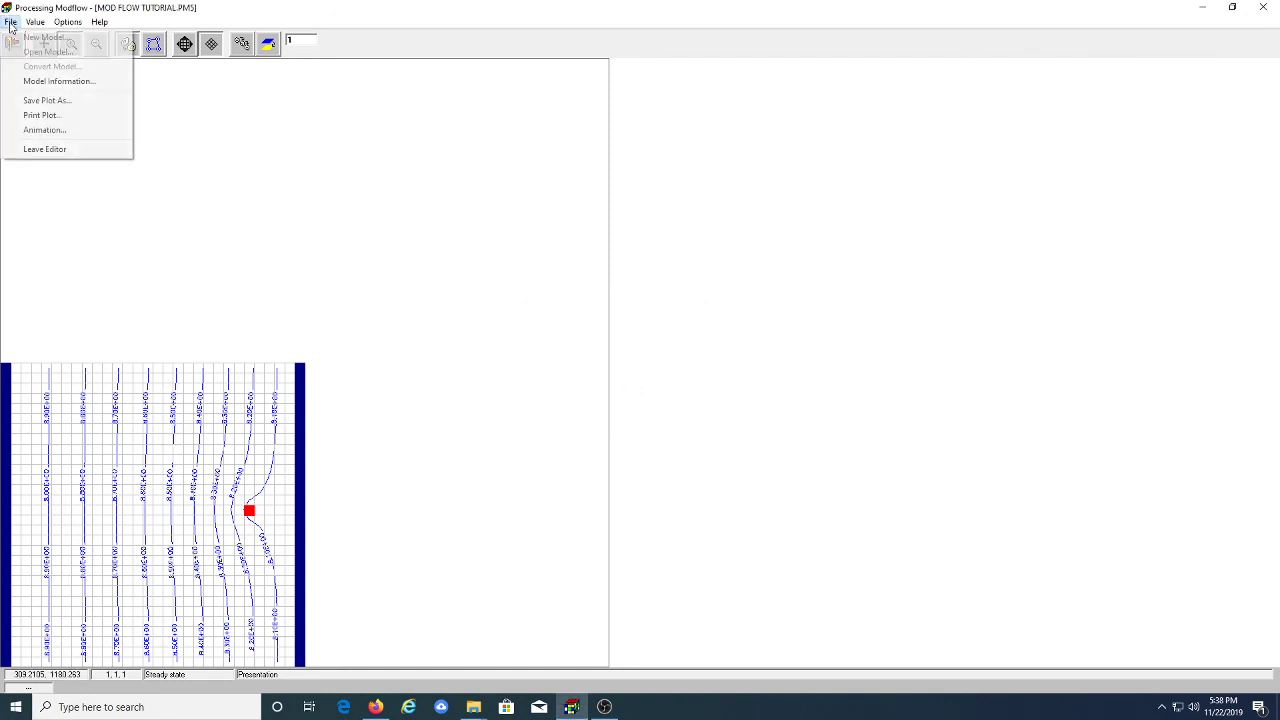
pyautogui.click(42, 100)
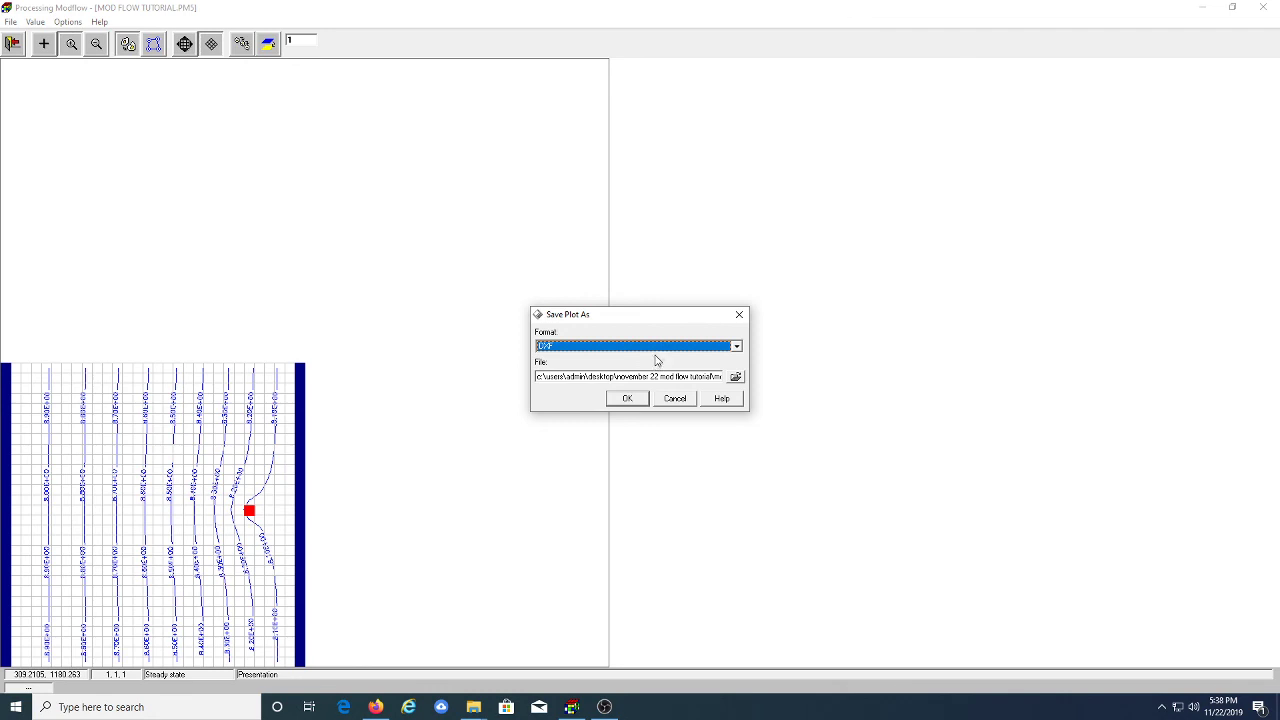
pyautogui.click(736, 347)
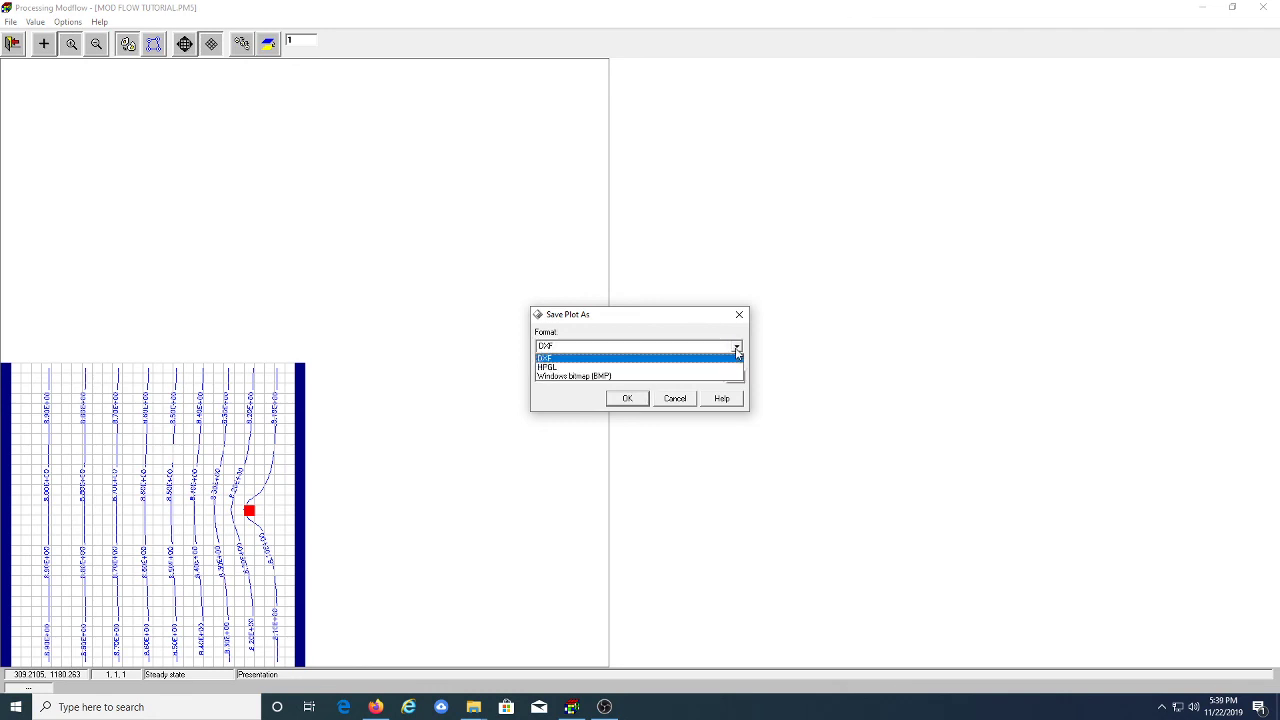
pyautogui.click(737, 350)
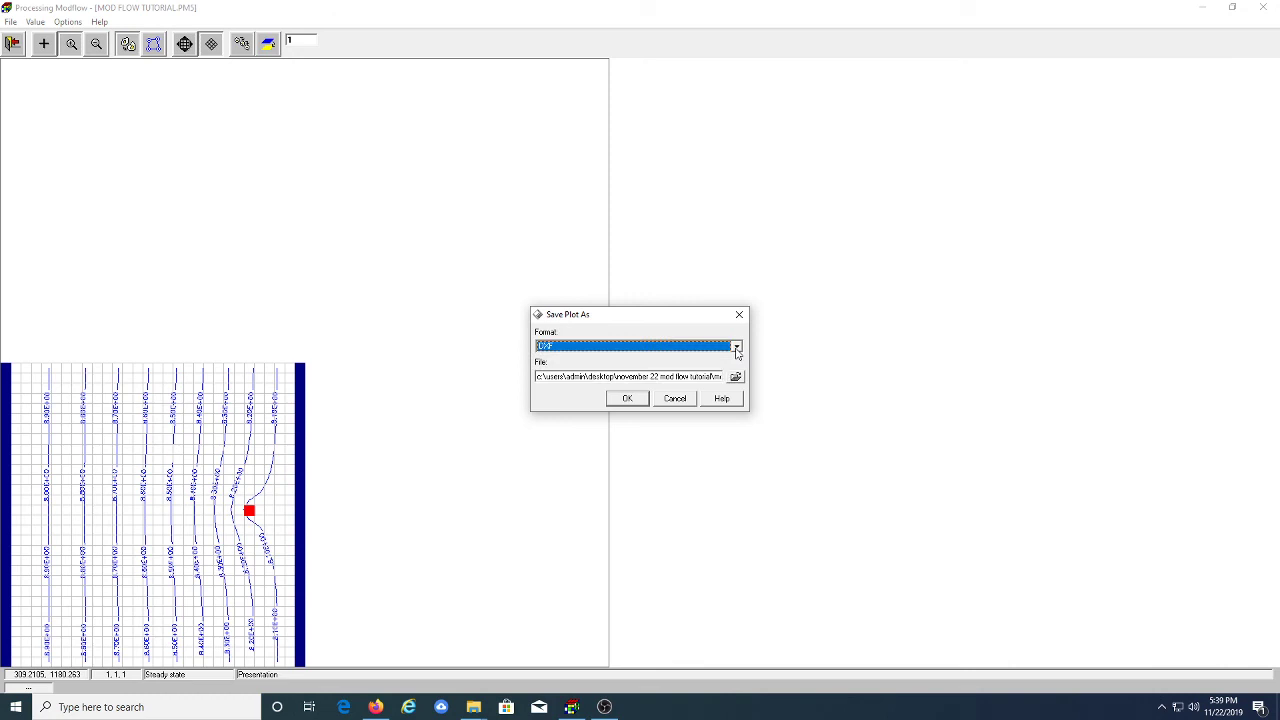
pyautogui.click(736, 347)
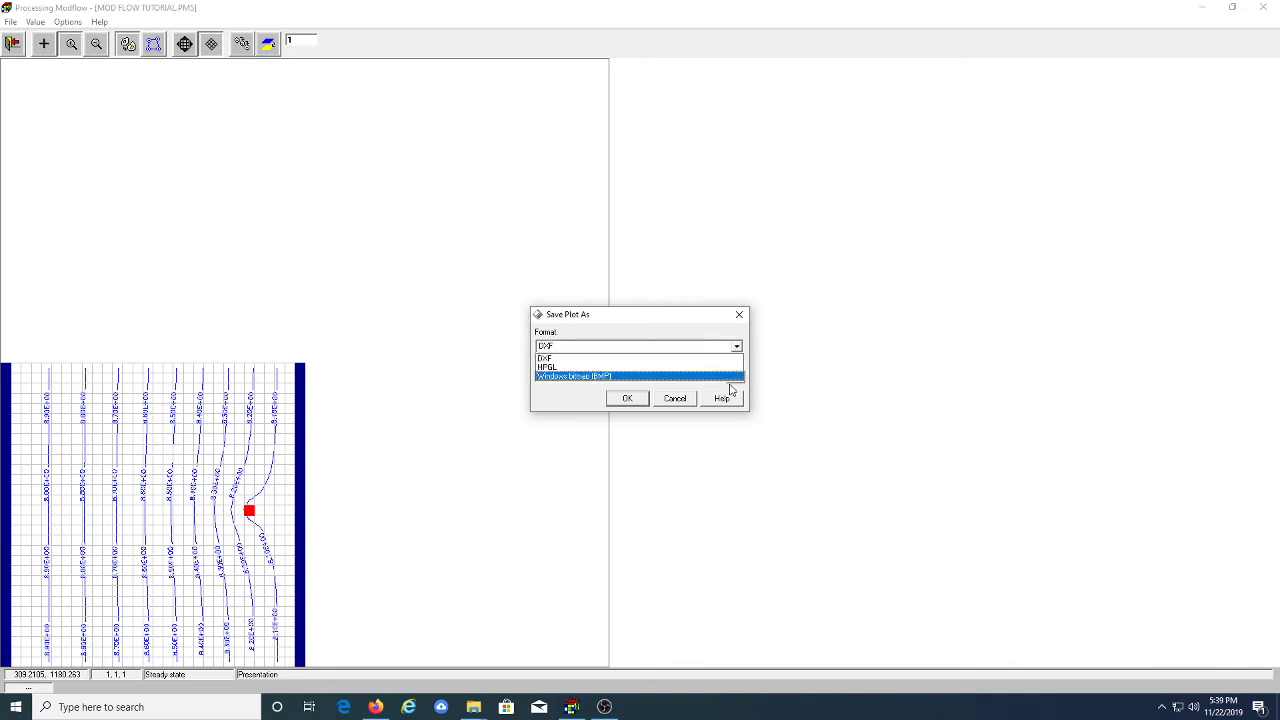
pyautogui.click(667, 378)
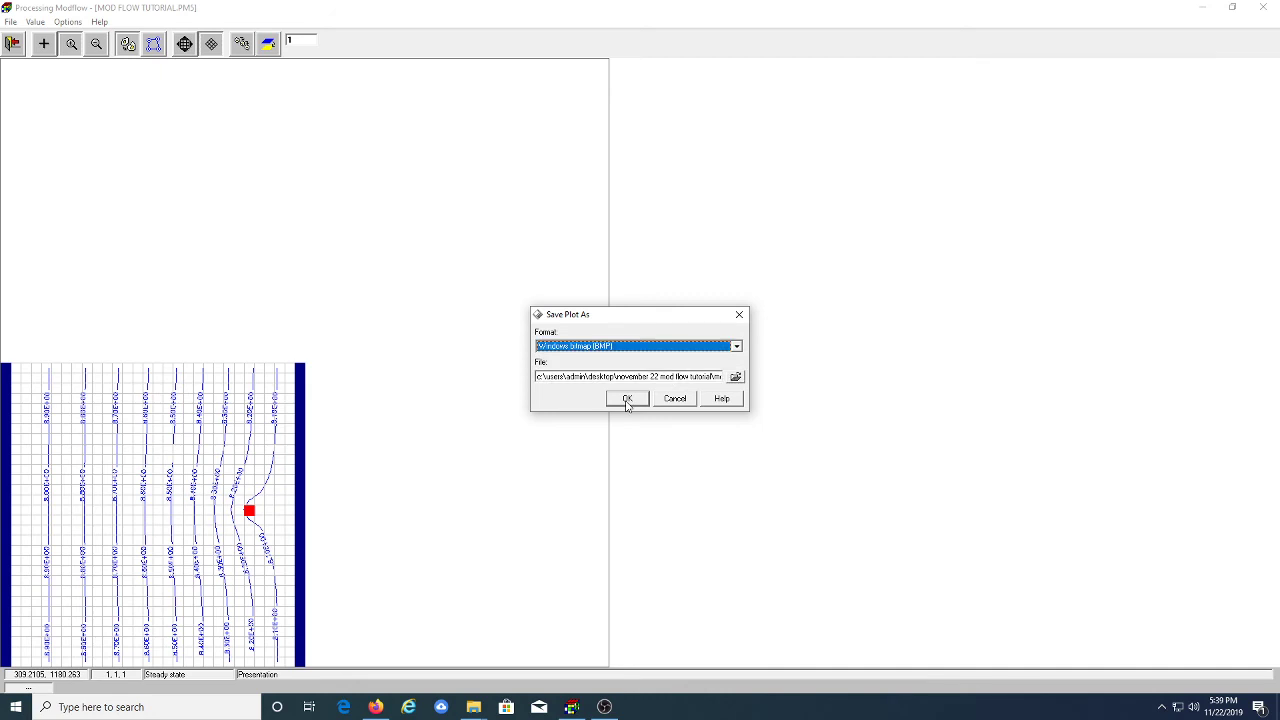
pyautogui.click(737, 378)
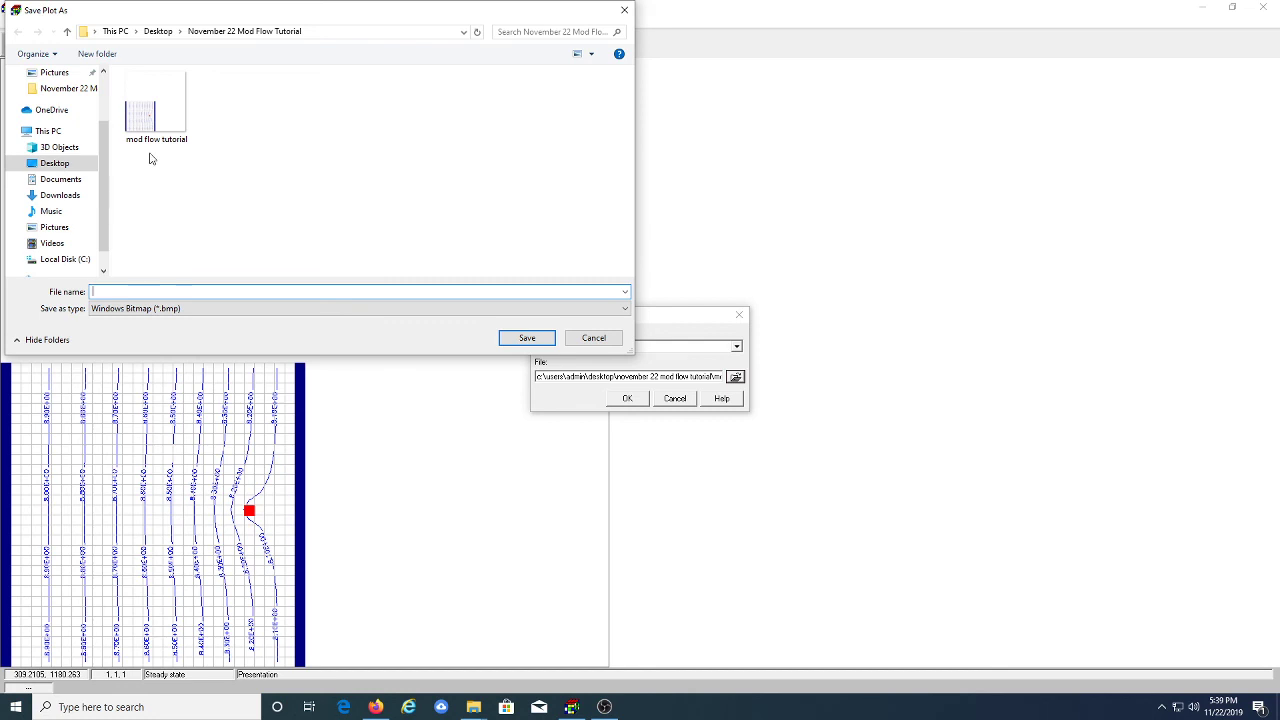
pyautogui.click(593, 339)
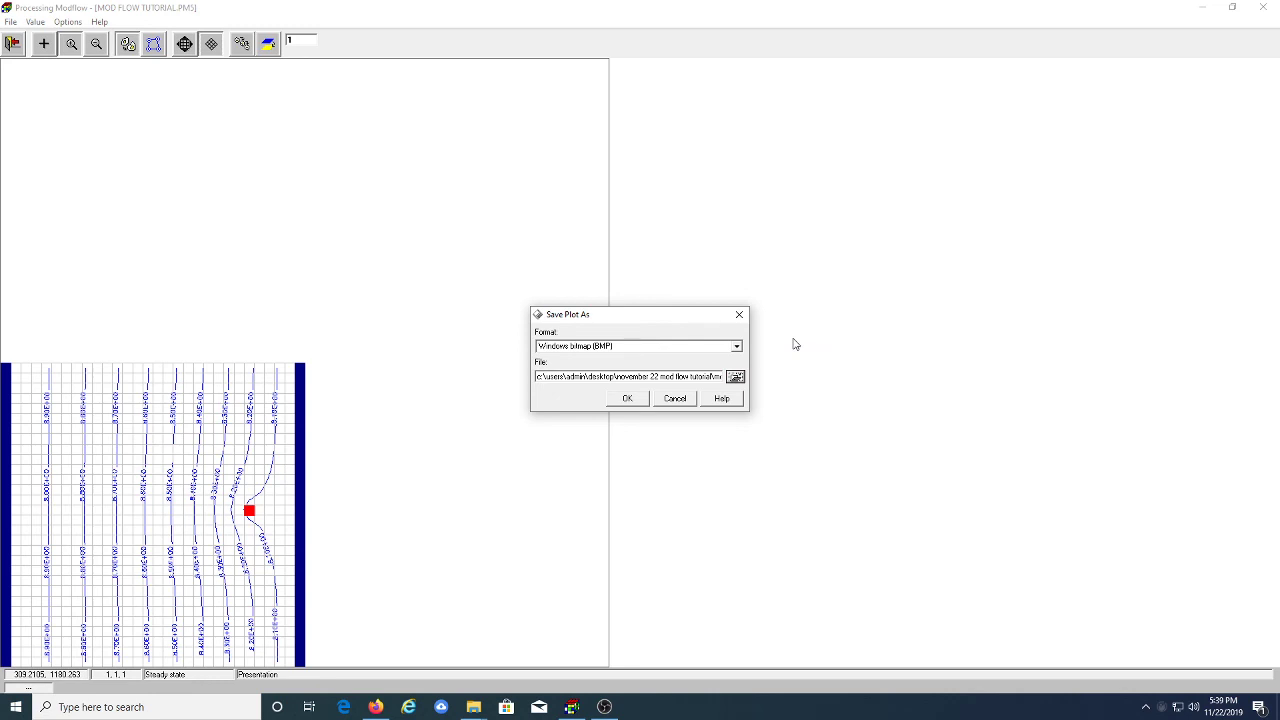
pyautogui.click(664, 400)
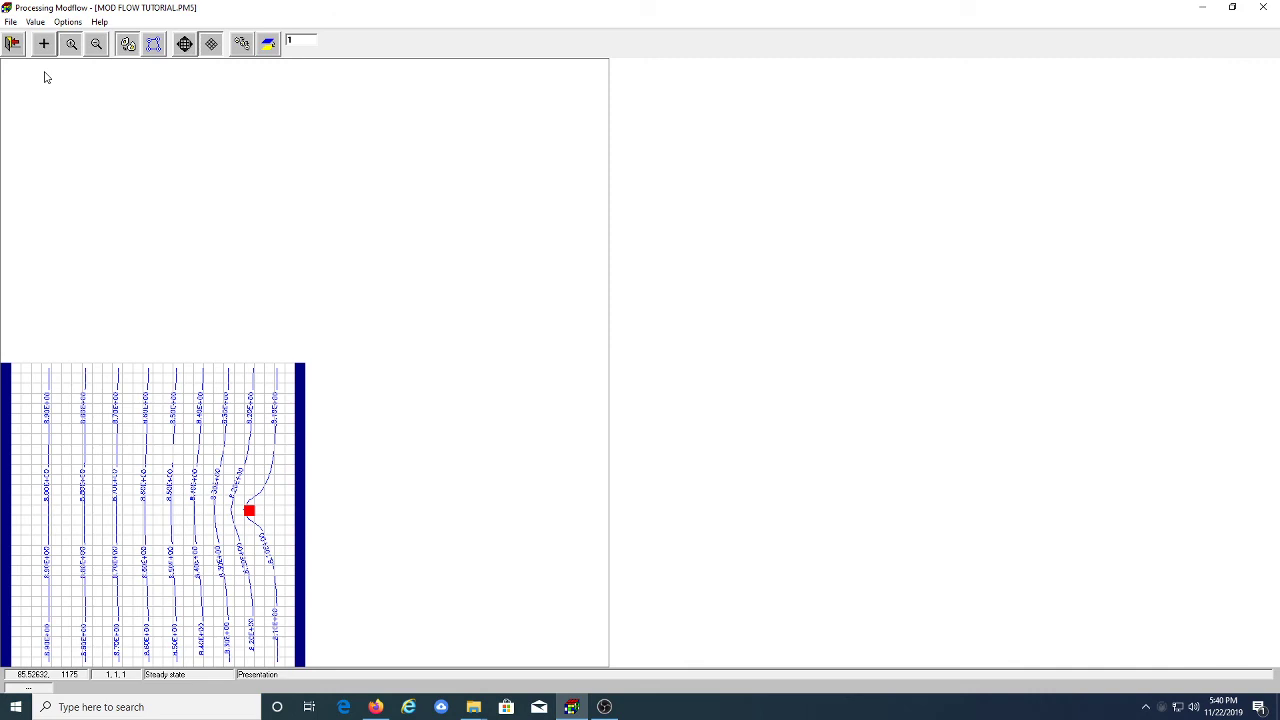
# Switch the Presentation view to layer 2 and save its plot as a Windows bitmap (BMP) named Contour Plot Layer 2
pyautogui.click(10, 21)
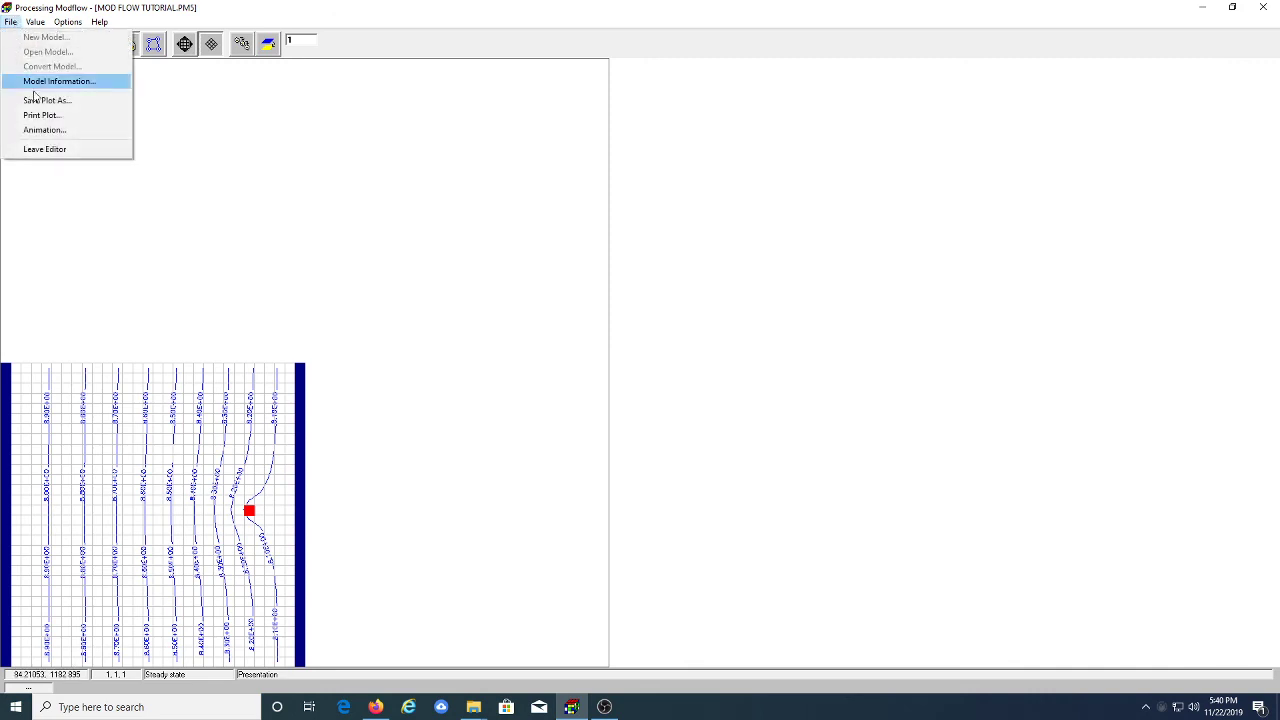
pyautogui.click(140, 60)
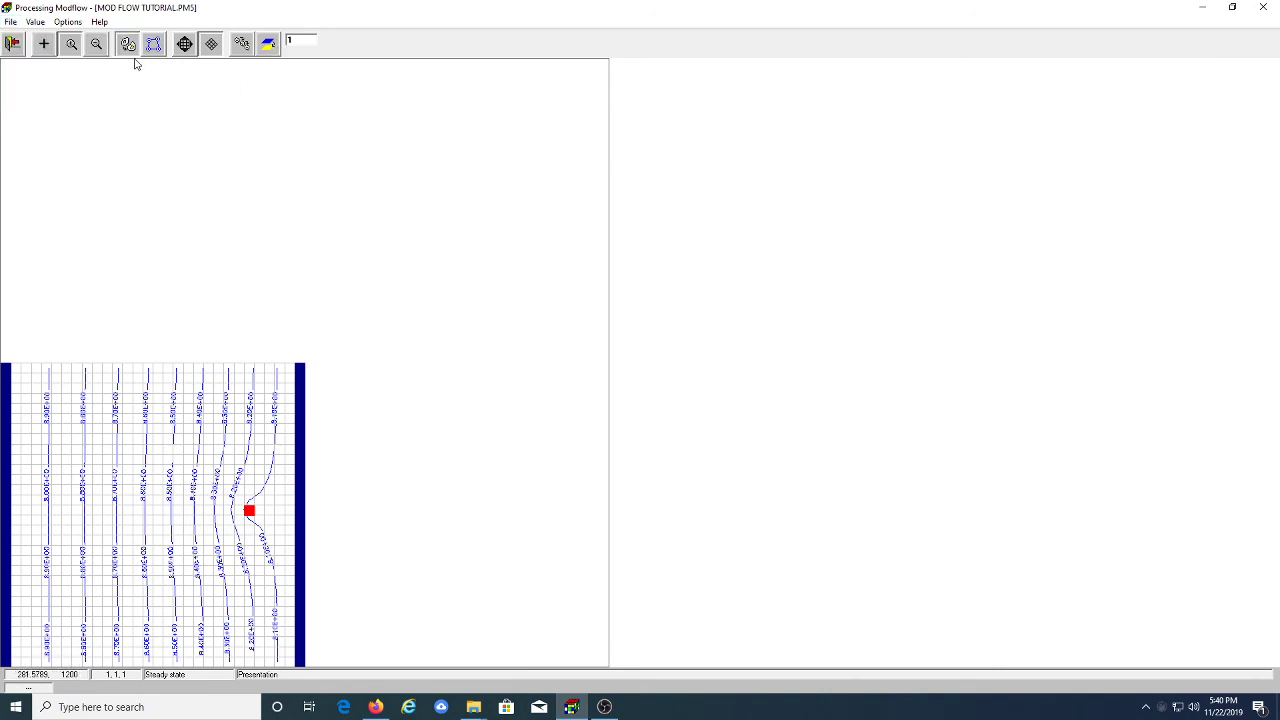
pyautogui.press('pagedown')
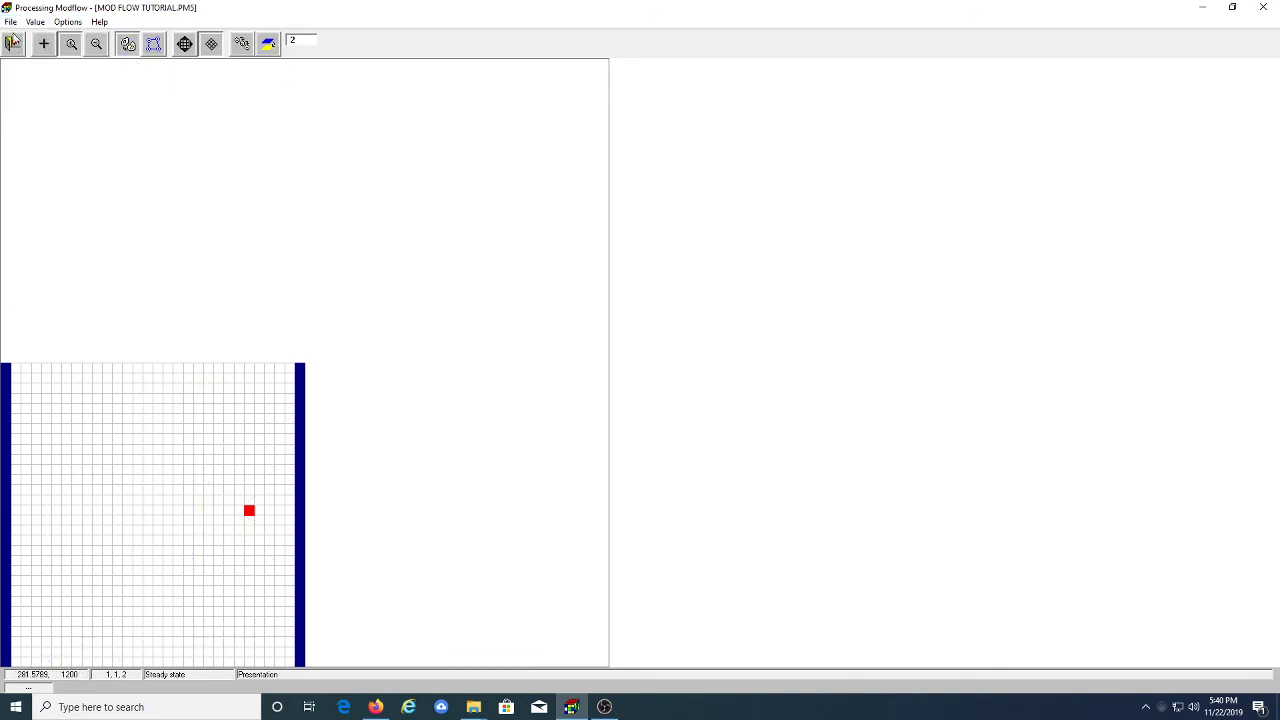
pyautogui.click(10, 21)
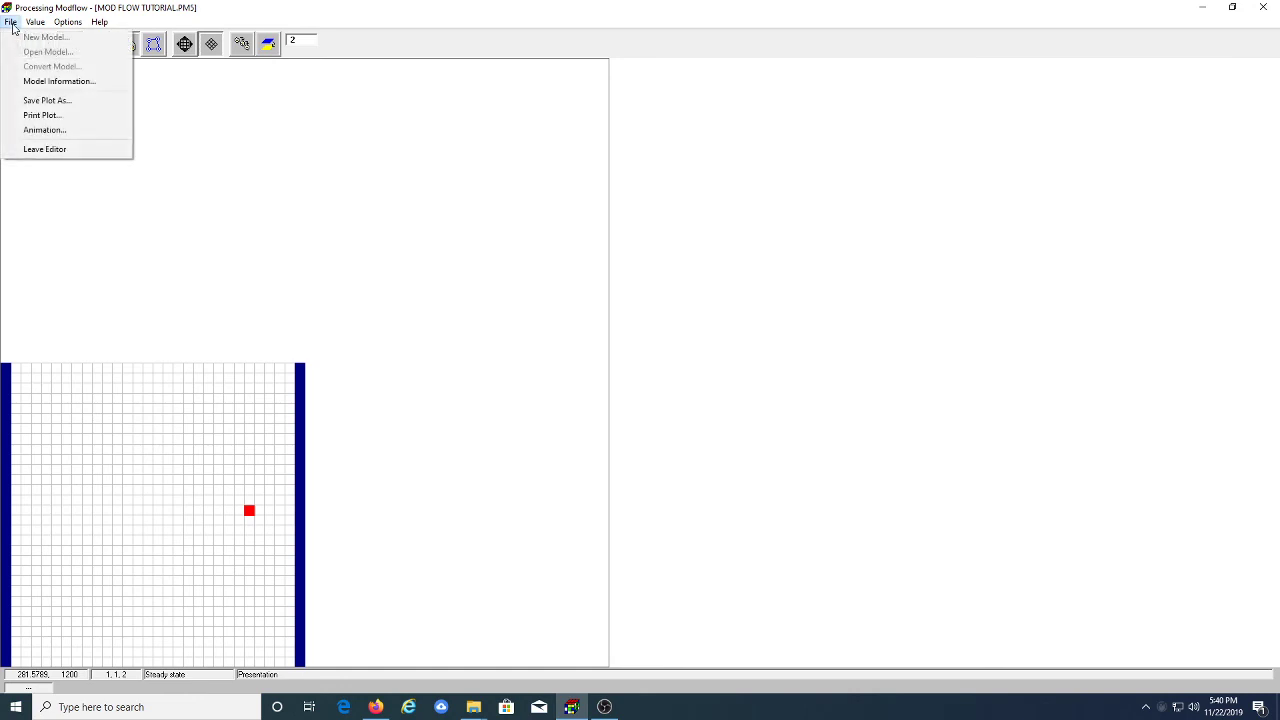
pyautogui.click(45, 100)
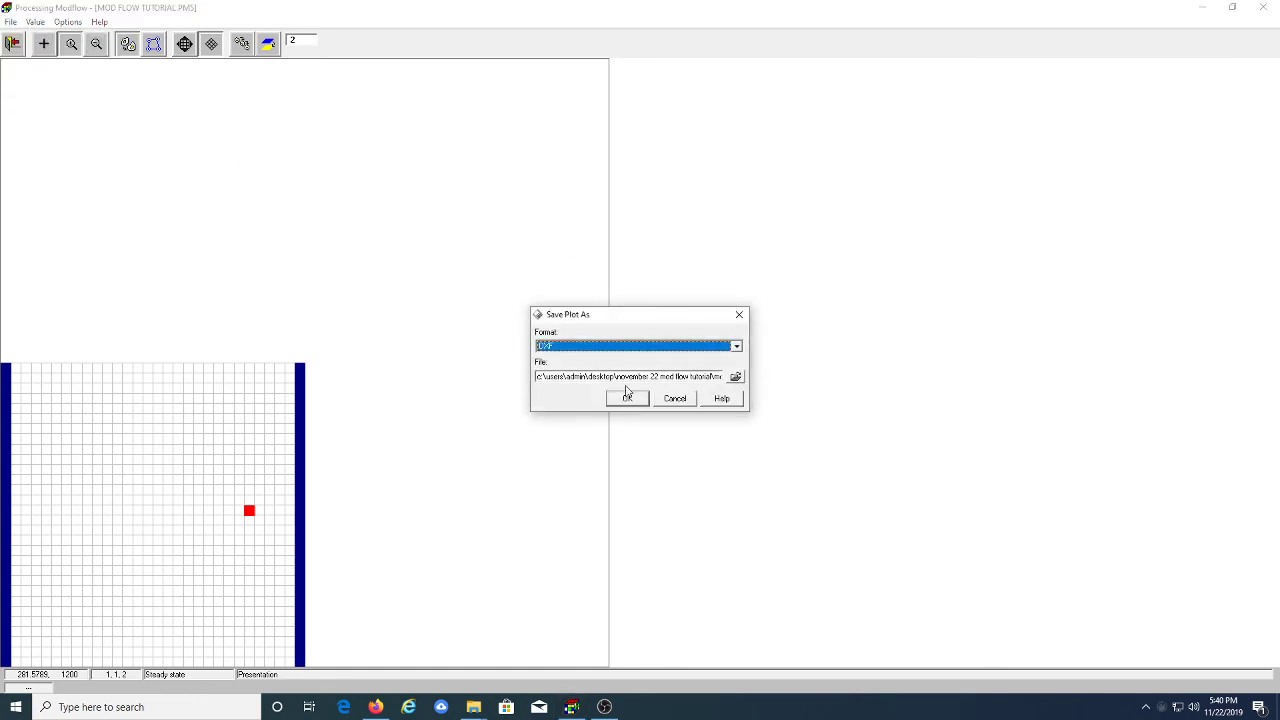
pyautogui.click(631, 346)
pyautogui.click(660, 375)
pyautogui.click(735, 376)
pyautogui.write('Contour Plot Layer 2')
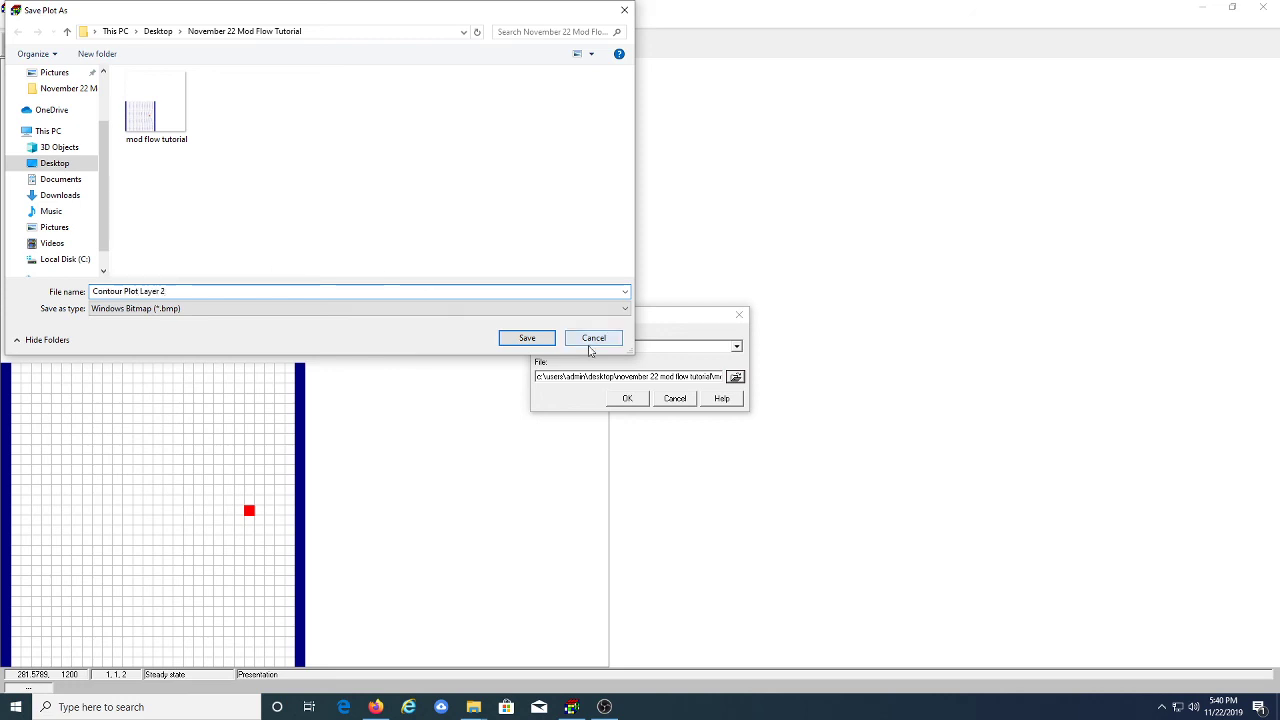
pyautogui.click(520, 338)
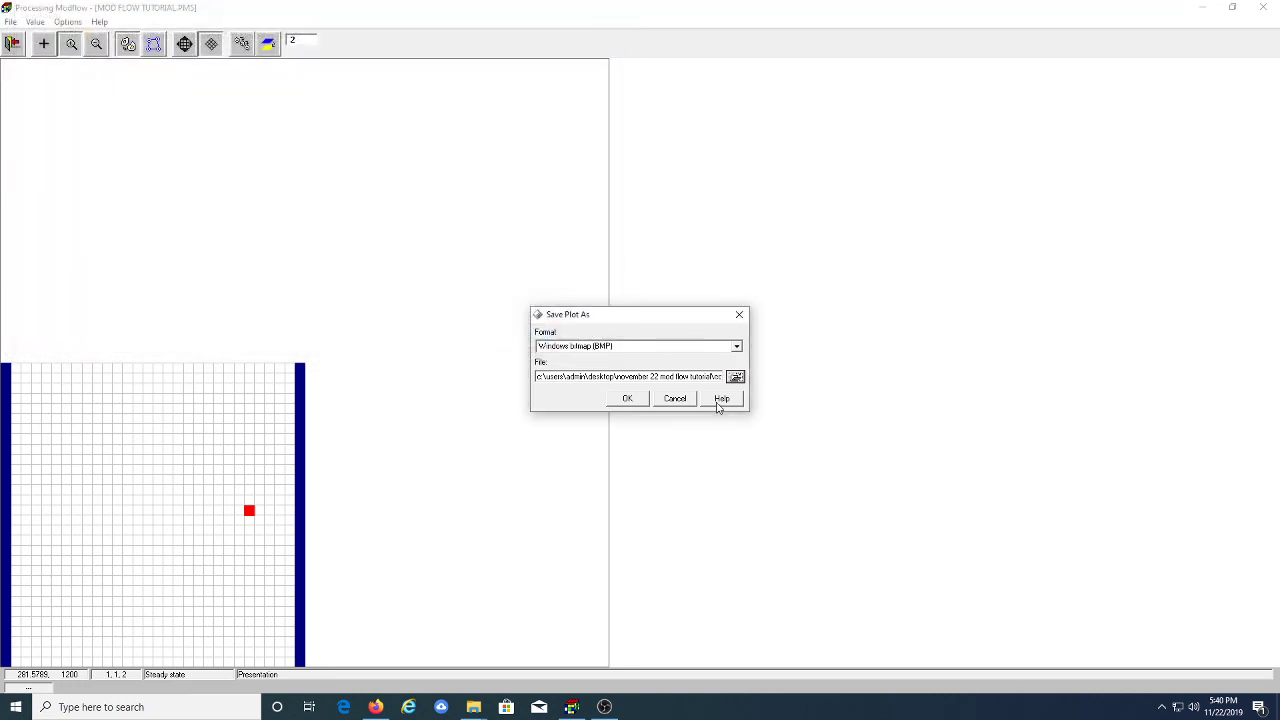
pyautogui.click(640, 401)
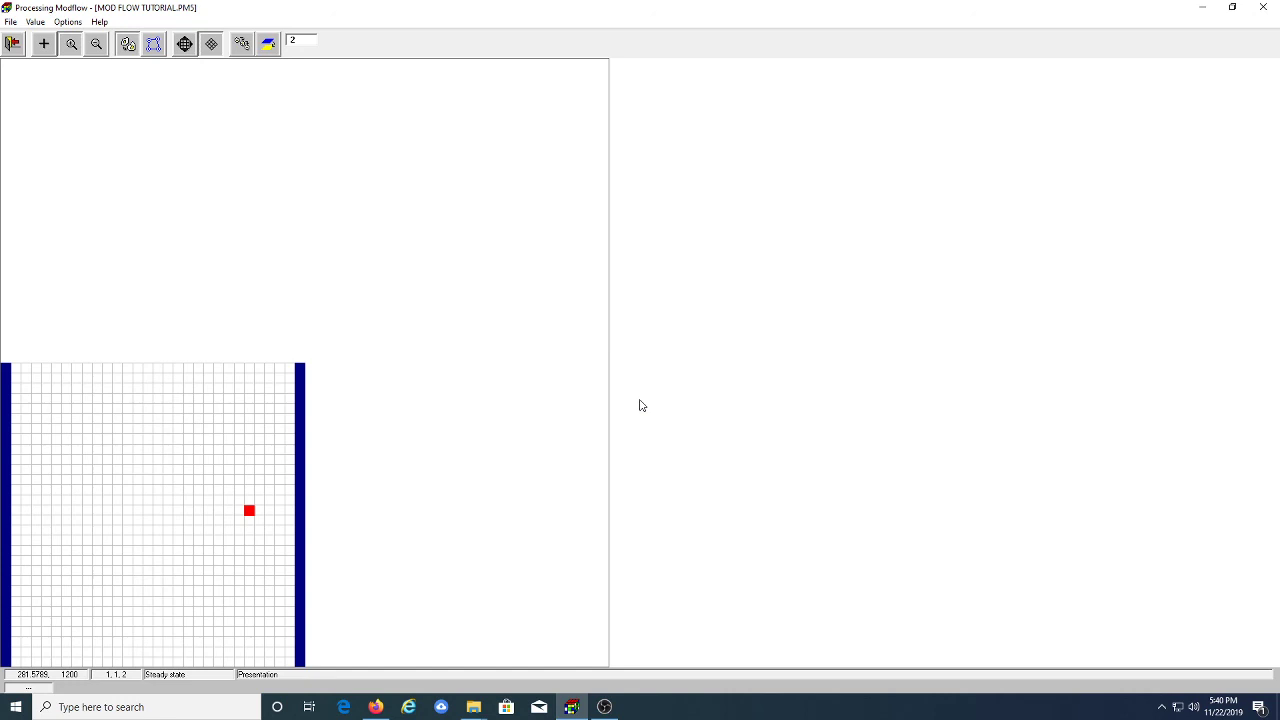
# Leave the Presentation editor saving its changes, and switch to PMPATH (Pathlines and Contours)
pyautogui.click(14, 46)
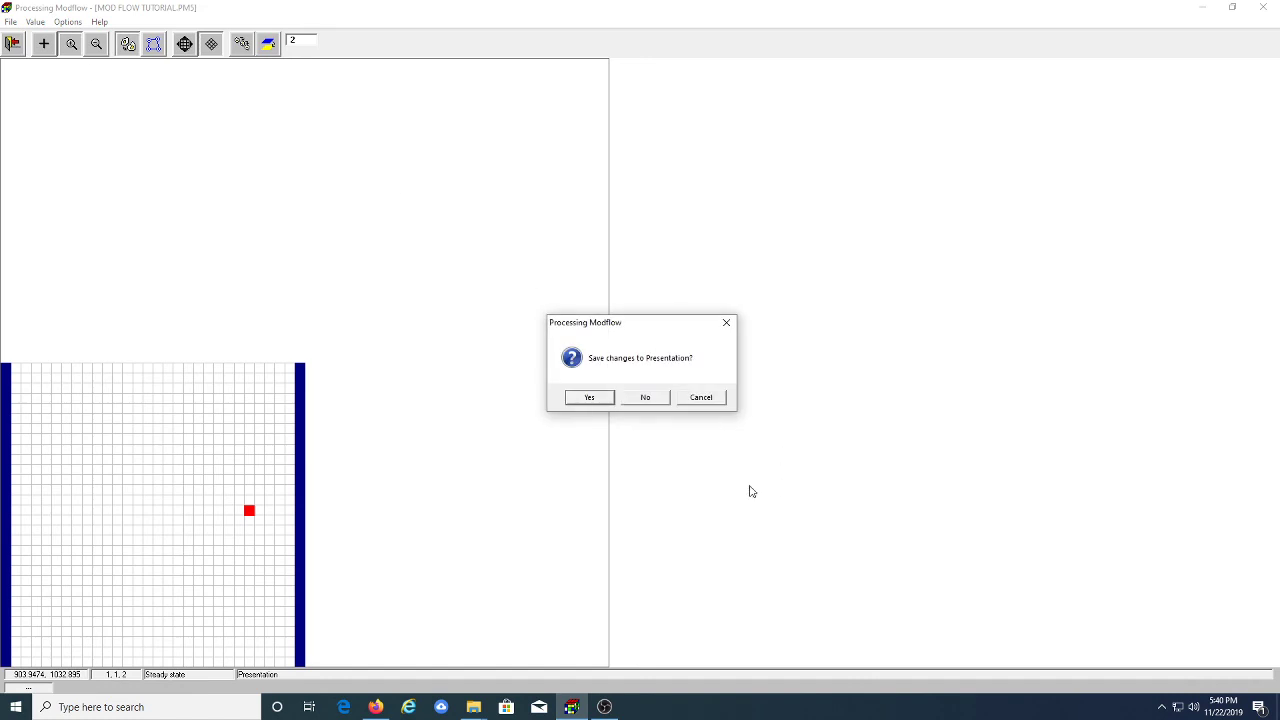
pyautogui.click(606, 400)
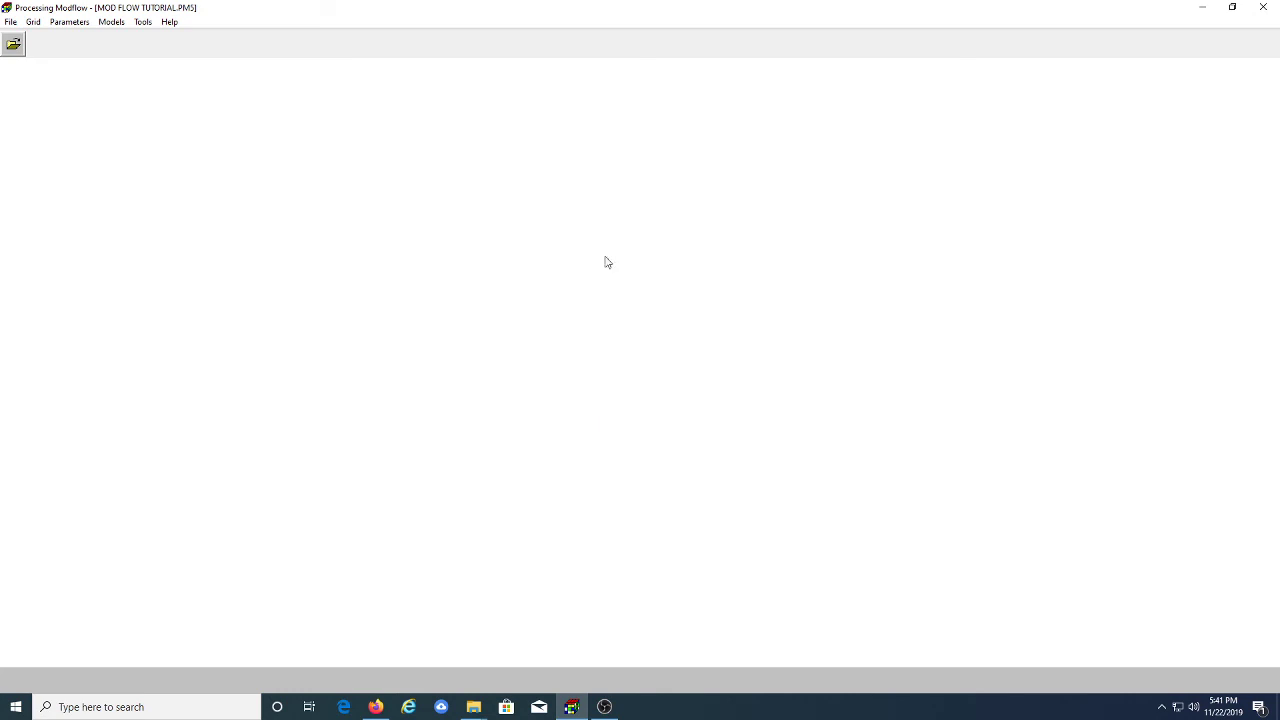
pyautogui.click(111, 22)
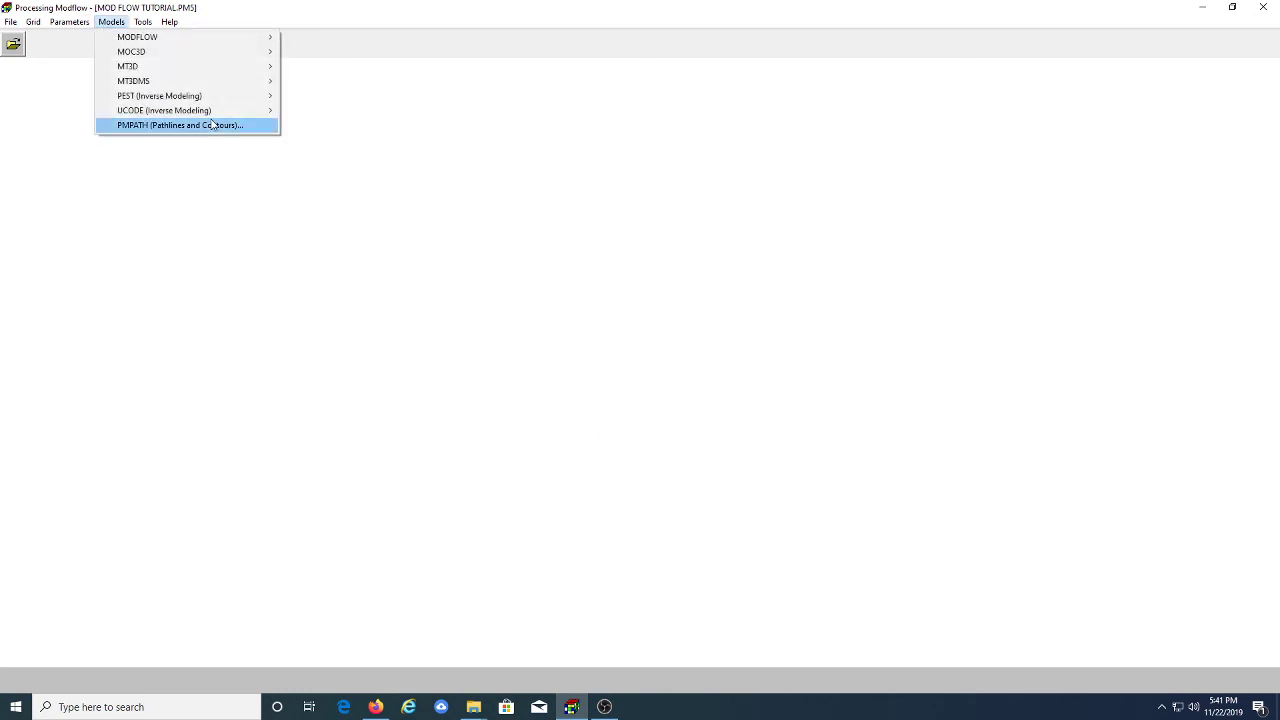
pyautogui.click(212, 125)
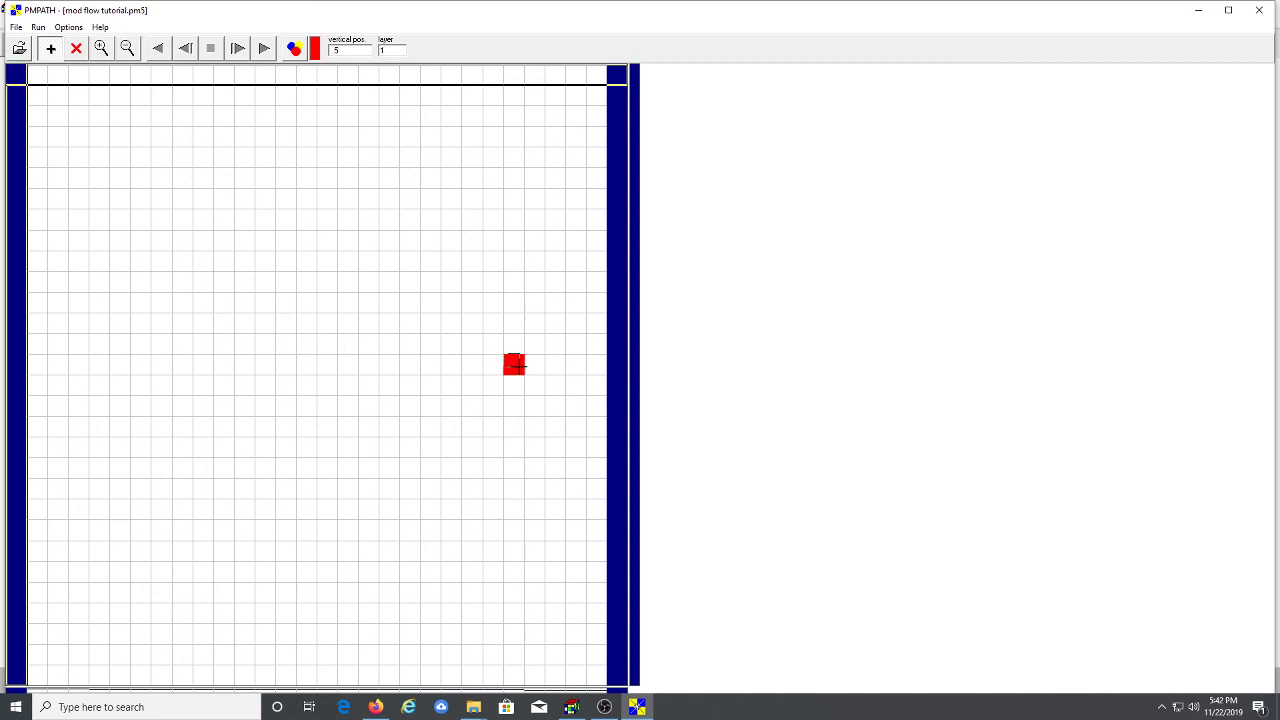
# Add new particles around the red well cell in layer 1, placing 15 on a circle with R = 15 and NK = 1
pyautogui.click(523, 374)
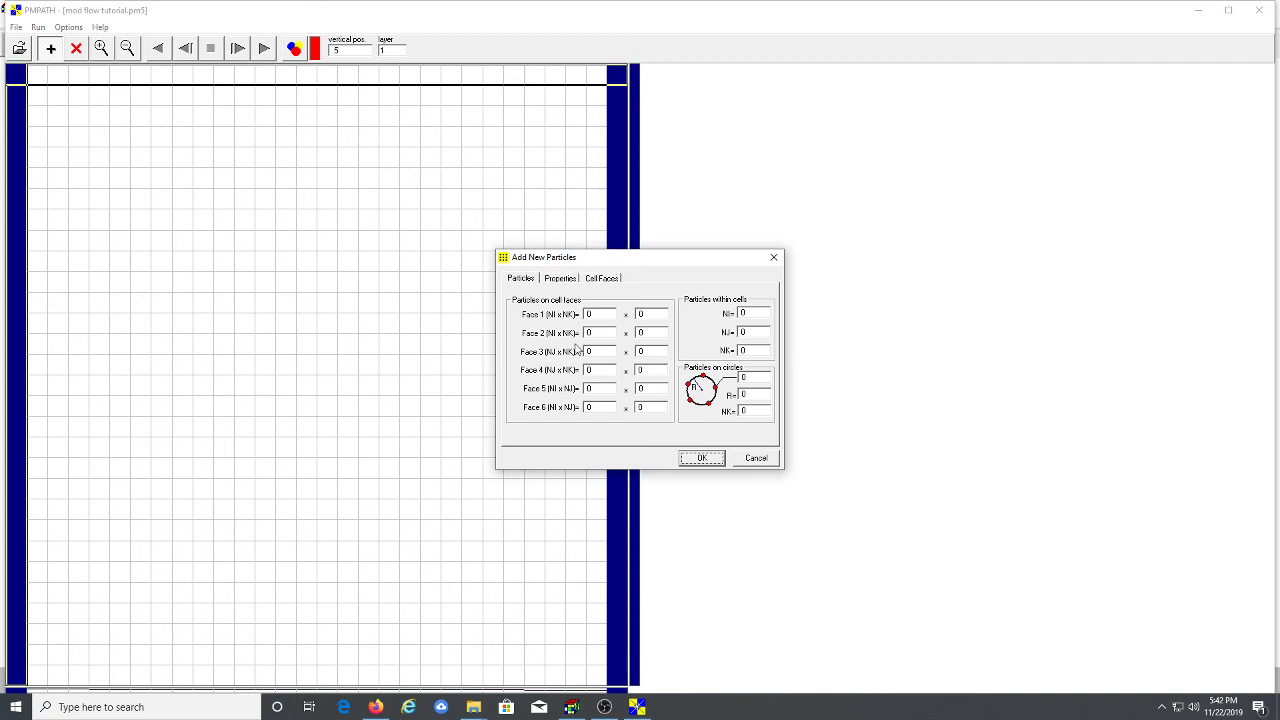
pyautogui.doubleClick(748, 377)
pyautogui.write('15')
pyautogui.press('Tab')
pyautogui.write('15')
pyautogui.press('Tab')
pyautogui.write('1')
pyautogui.click(707, 460)
pyautogui.click(705, 459)
pyautogui.click(705, 458)
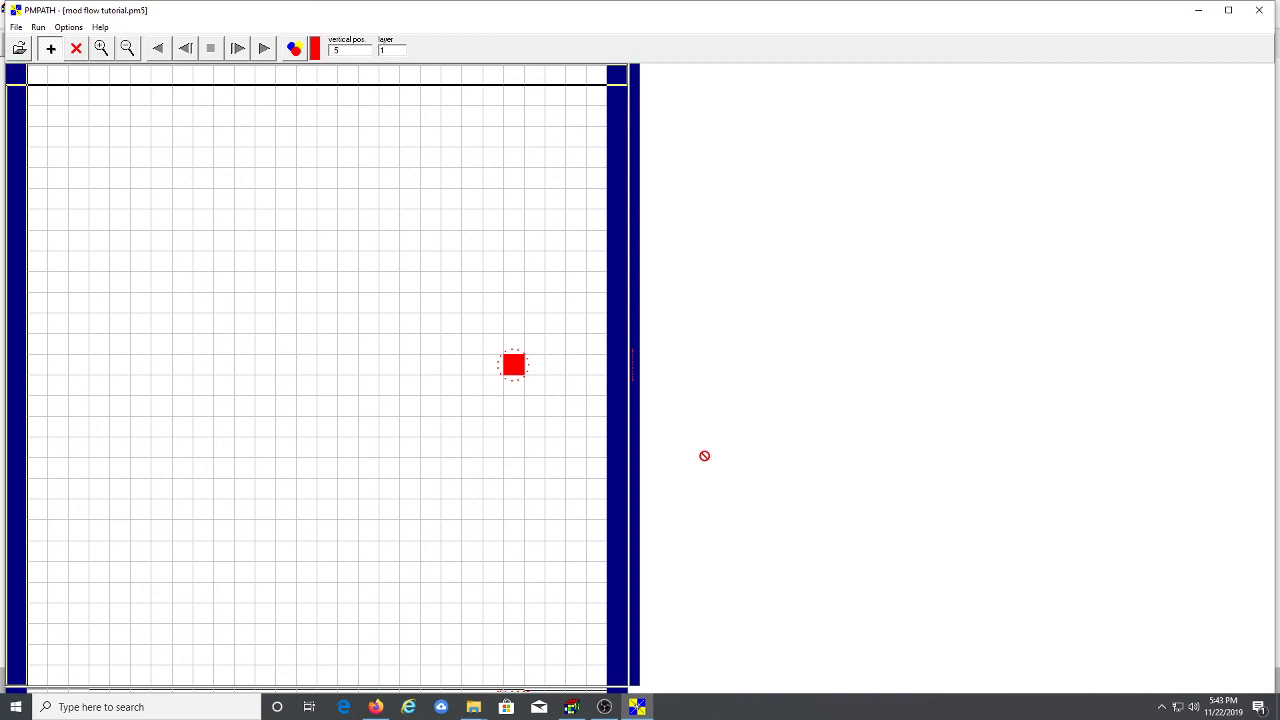
# Add the same circle of 15 particles around the well cell in layer 2, coloured green
pyautogui.press('pagedown')
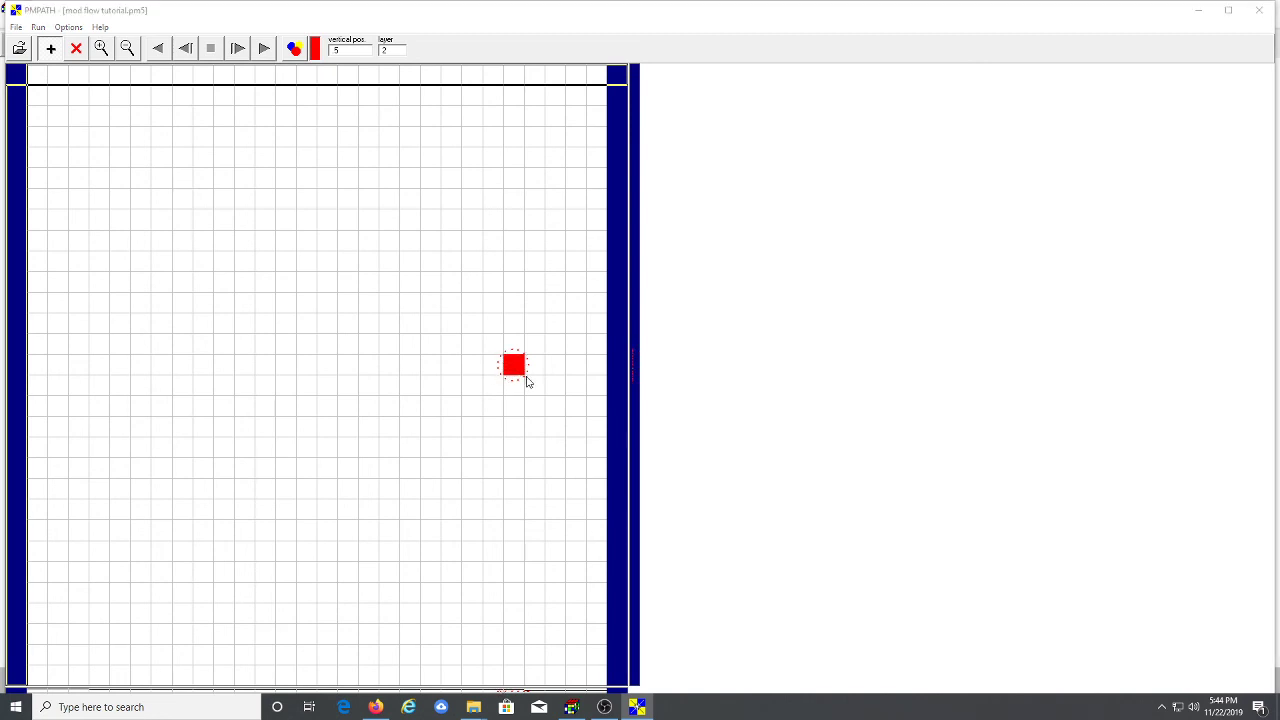
pyautogui.click(526, 378)
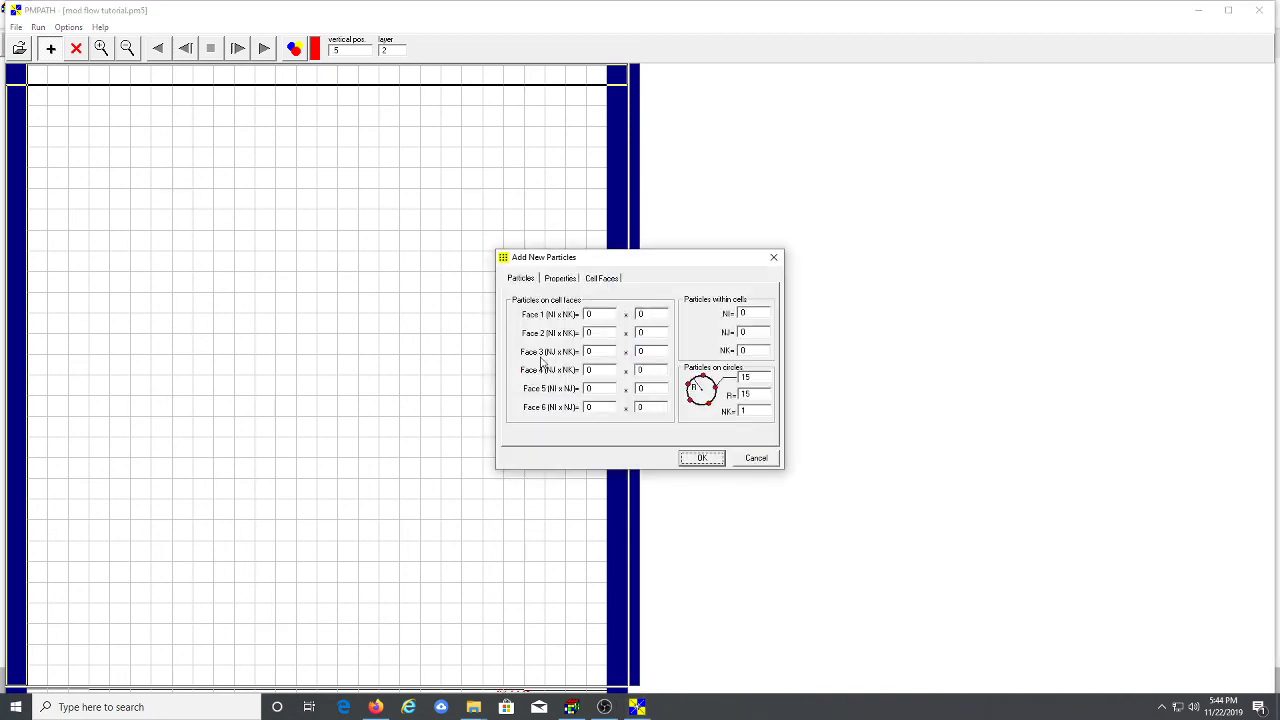
pyautogui.click(561, 279)
pyautogui.click(703, 357)
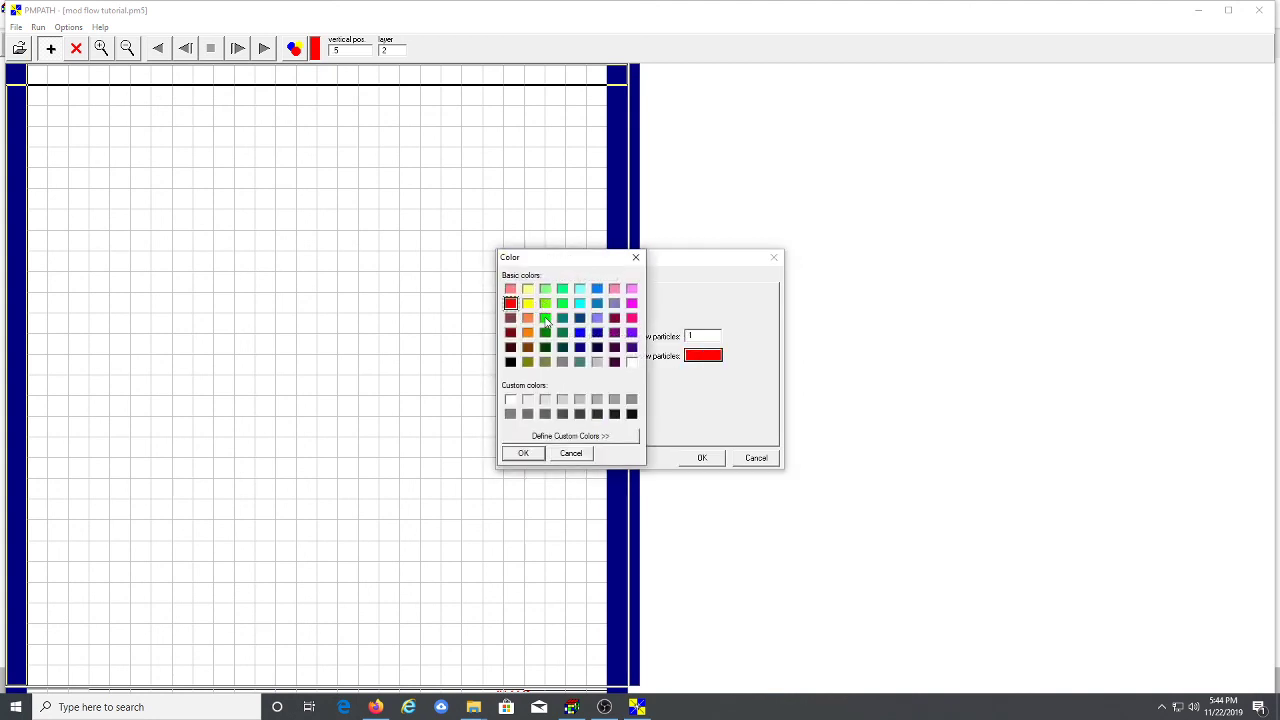
pyautogui.click(545, 318)
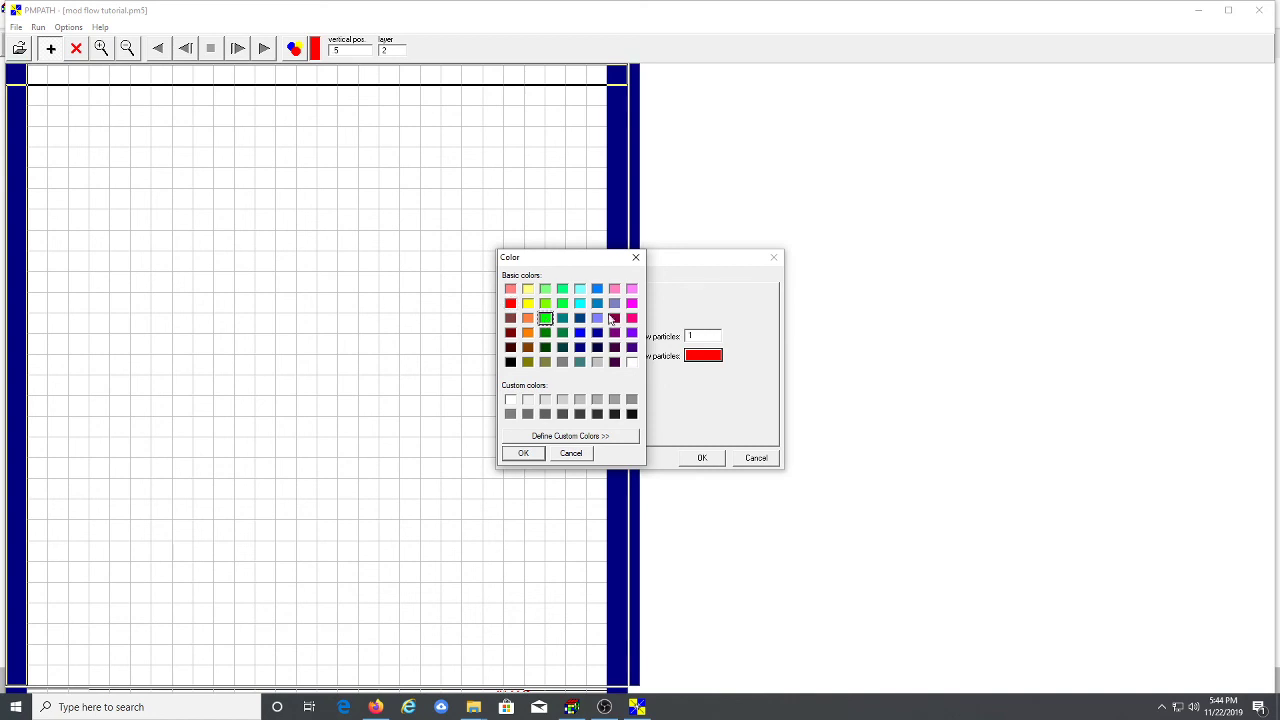
pyautogui.click(537, 454)
pyautogui.click(702, 457)
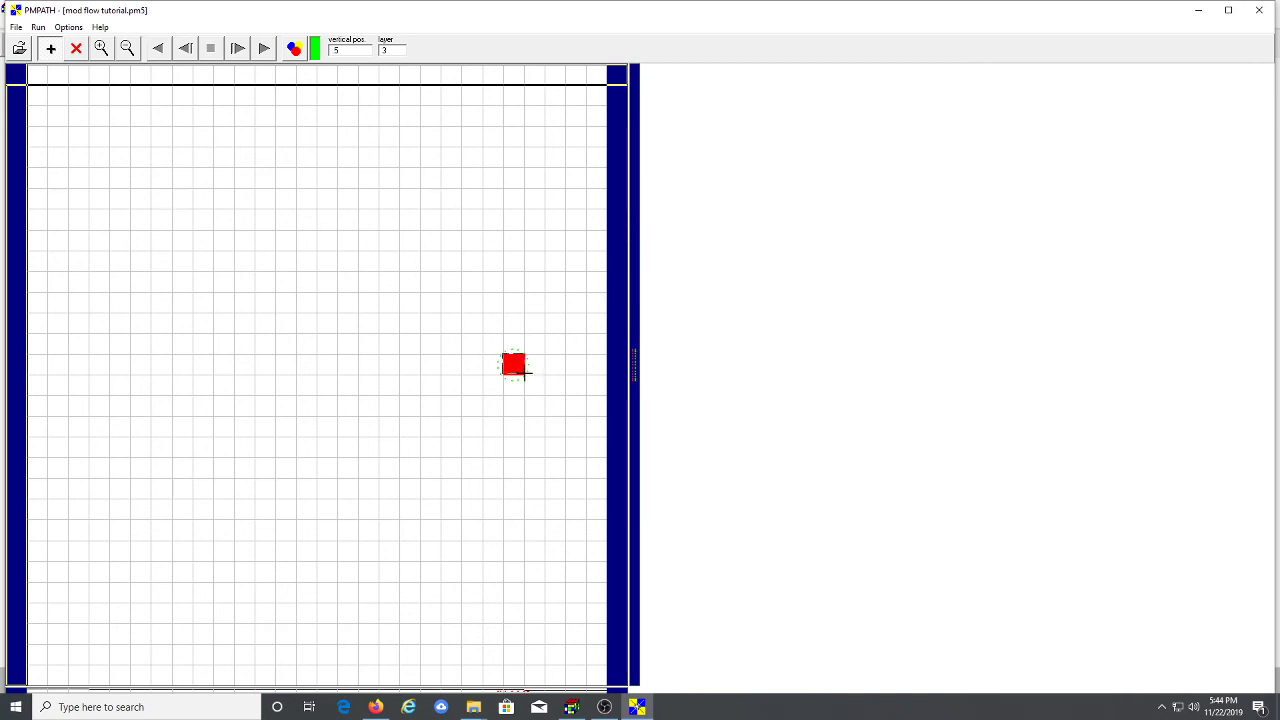
# Add the same circle of 15 particles around the well cell in layer 3, coloured magenta
pyautogui.click(518, 367)
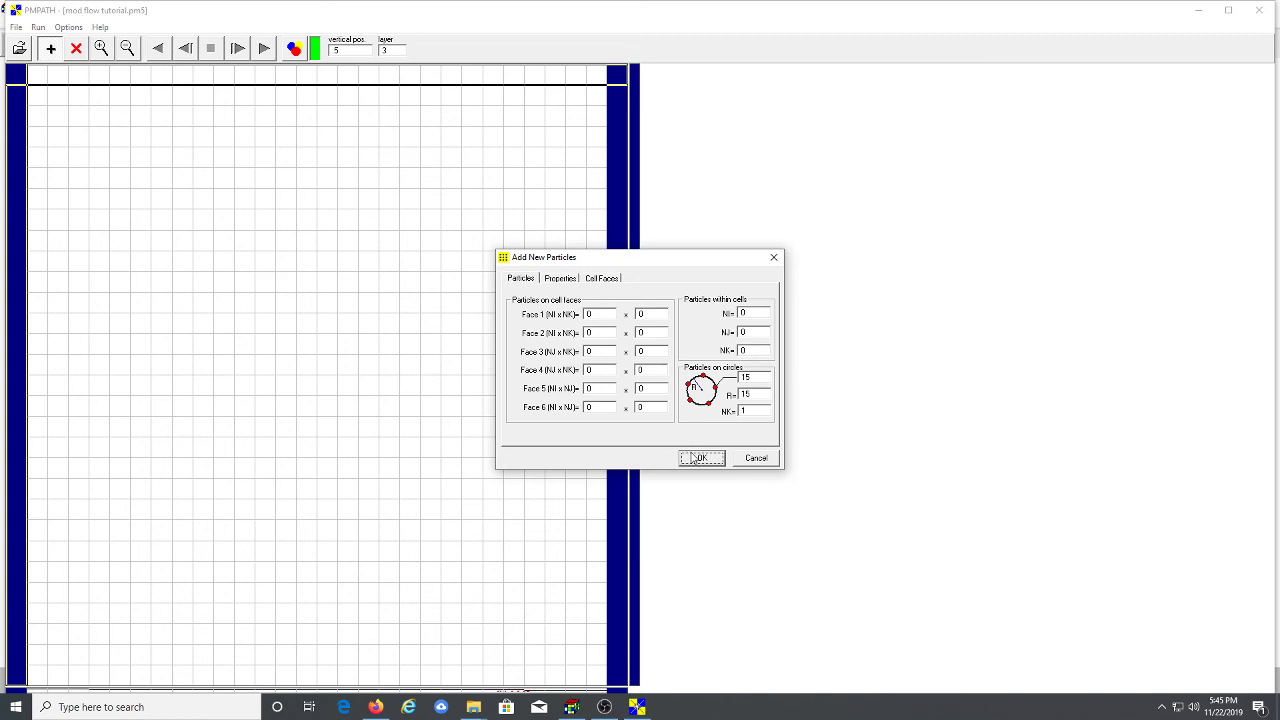
pyautogui.click(558, 278)
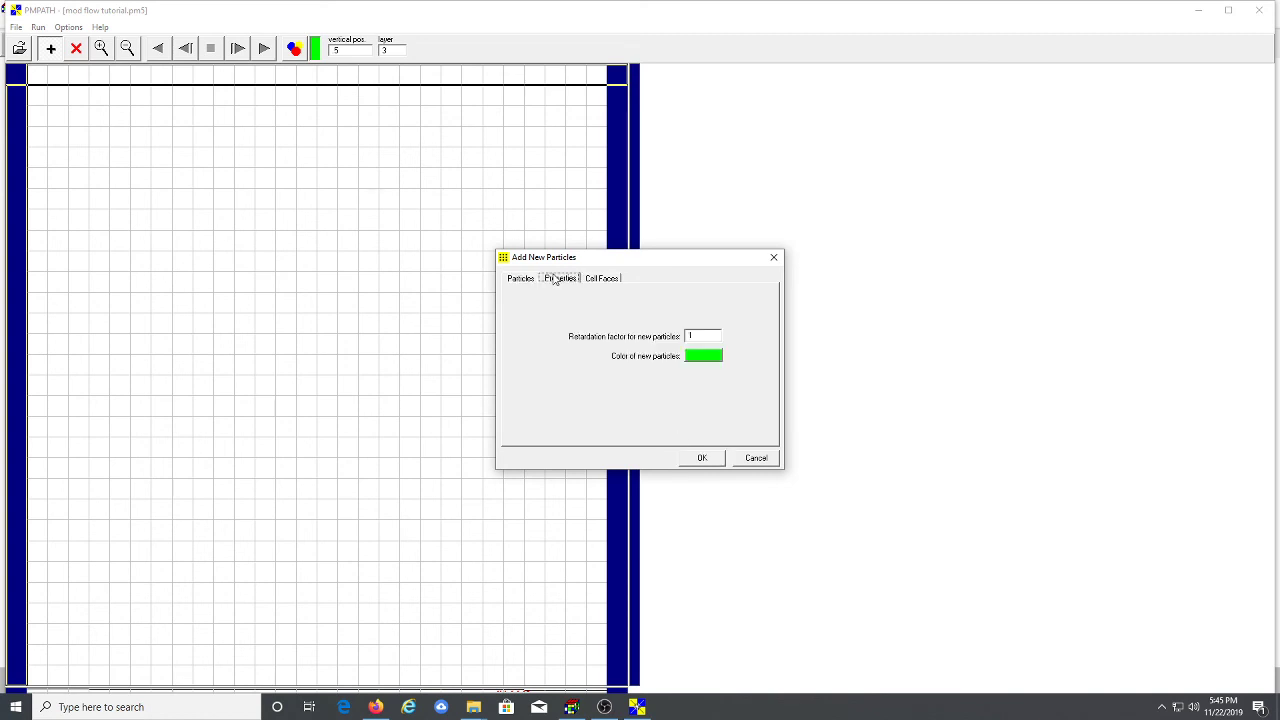
pyautogui.click(694, 356)
pyautogui.click(631, 303)
pyautogui.click(520, 455)
pyautogui.click(700, 457)
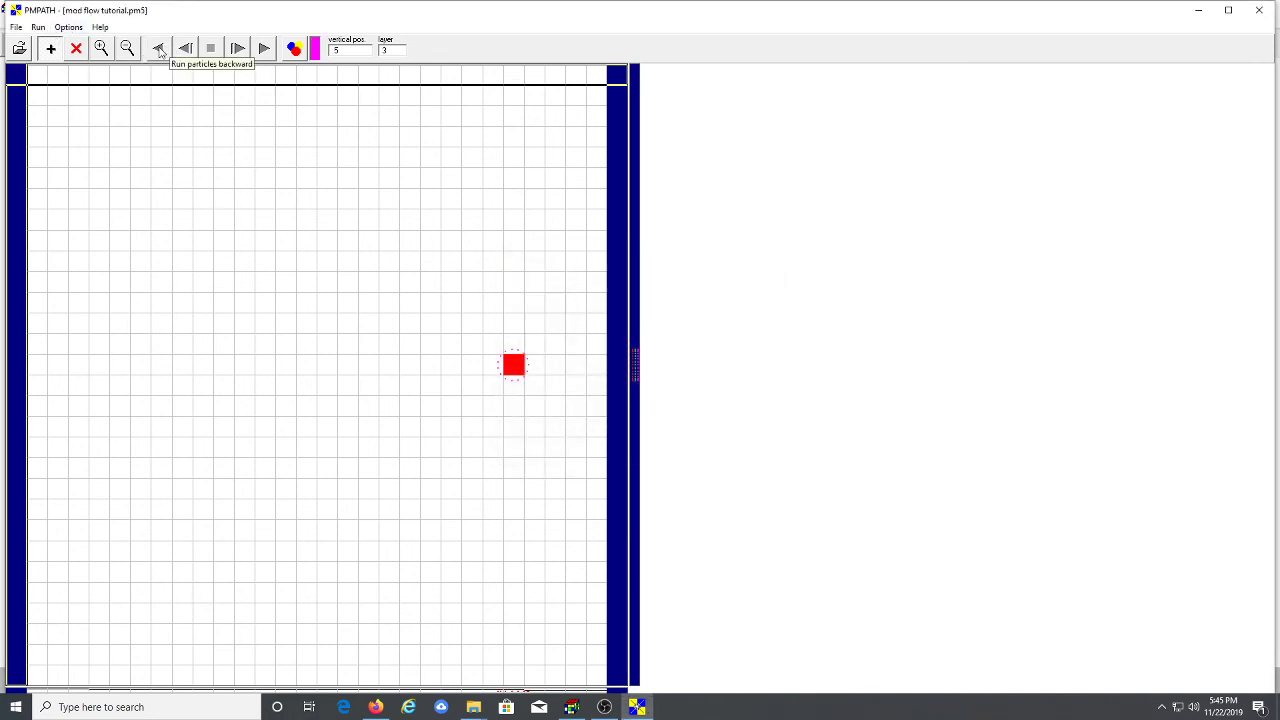
# Run the particles backward to draw the pathlines, and run them backward again from the layer 1 view
pyautogui.click(160, 52)
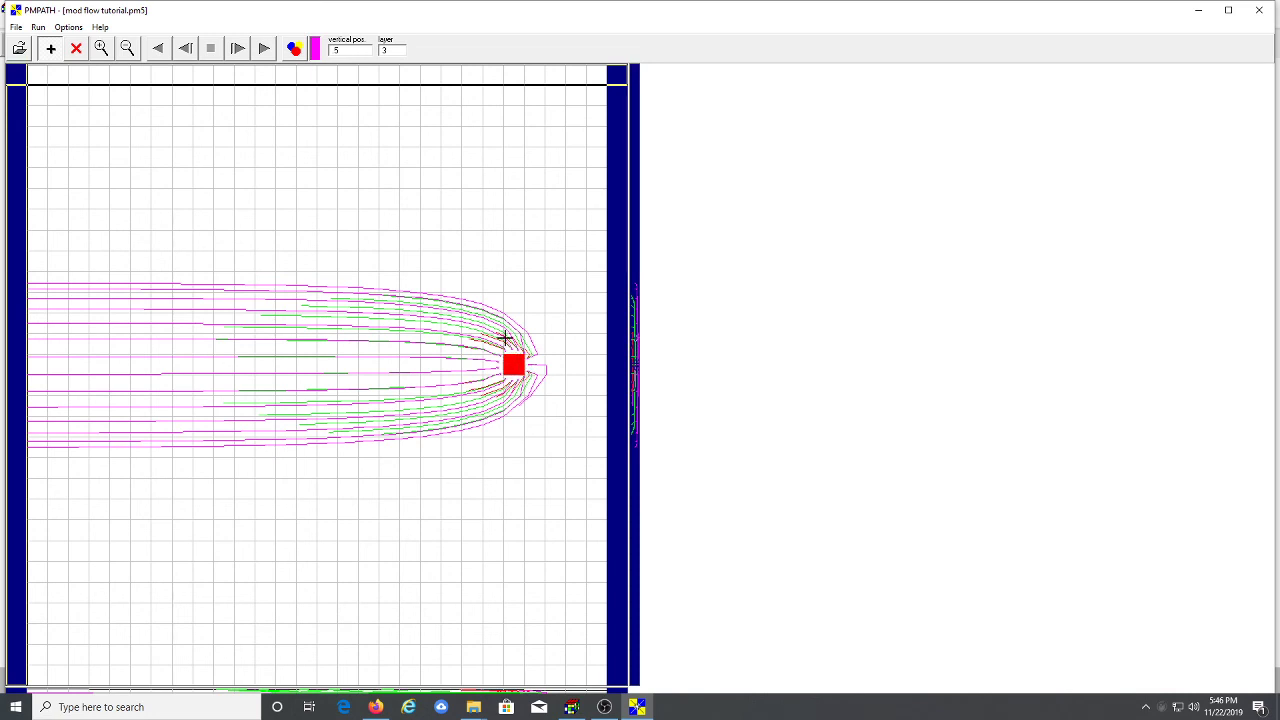
pyautogui.press('pageup')
pyautogui.press('pageup')
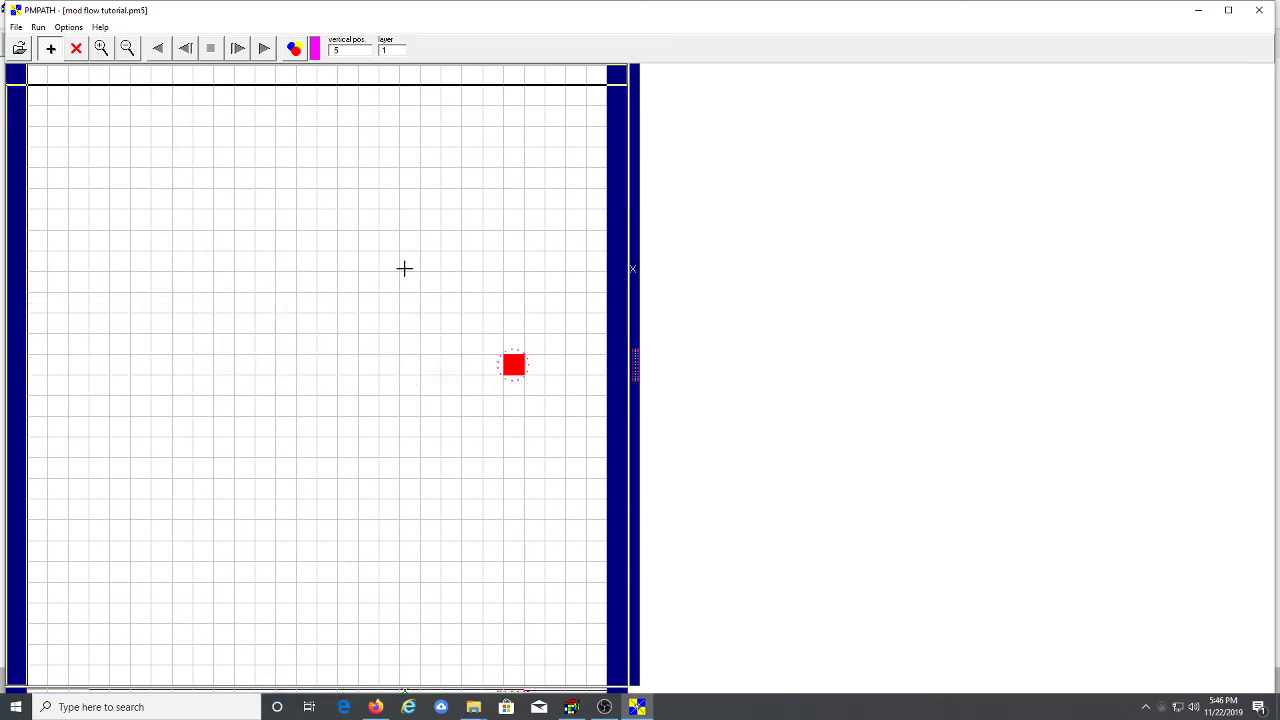
pyautogui.click(157, 50)
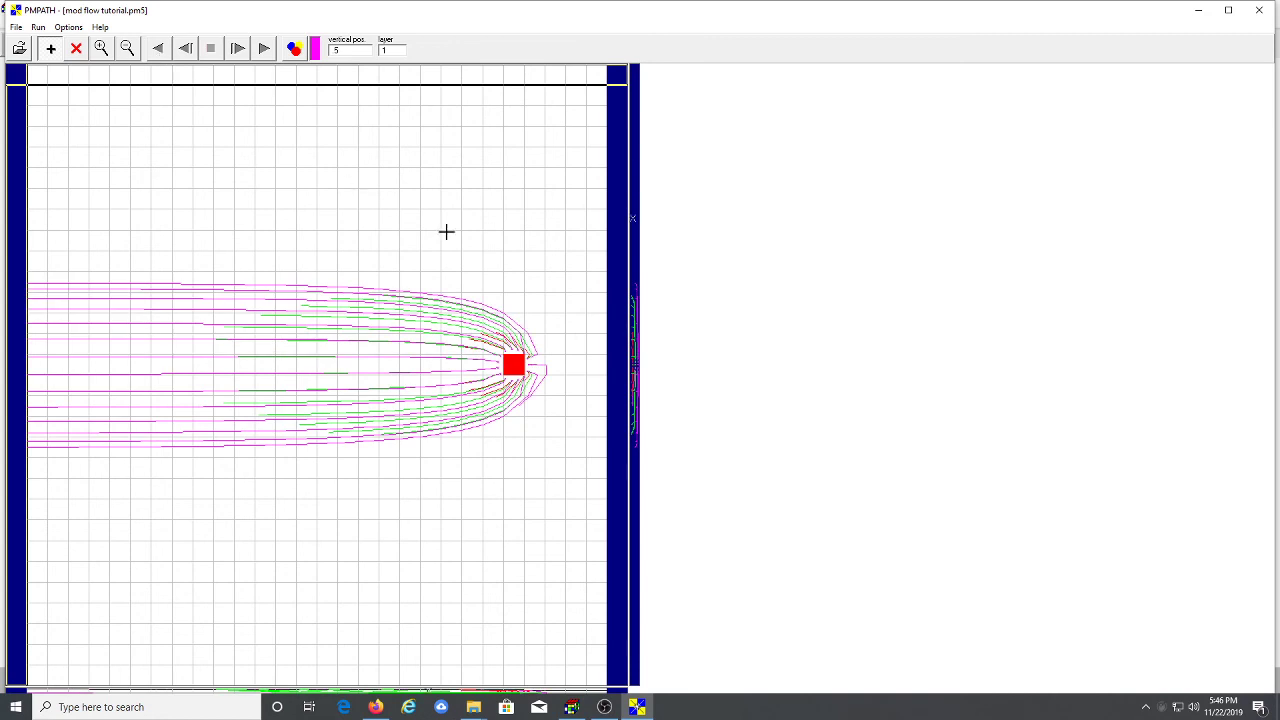
# Add new particles around the well cell in layer 1 with a retardation factor of 2, and run the particles backward
pyautogui.click(522, 372)
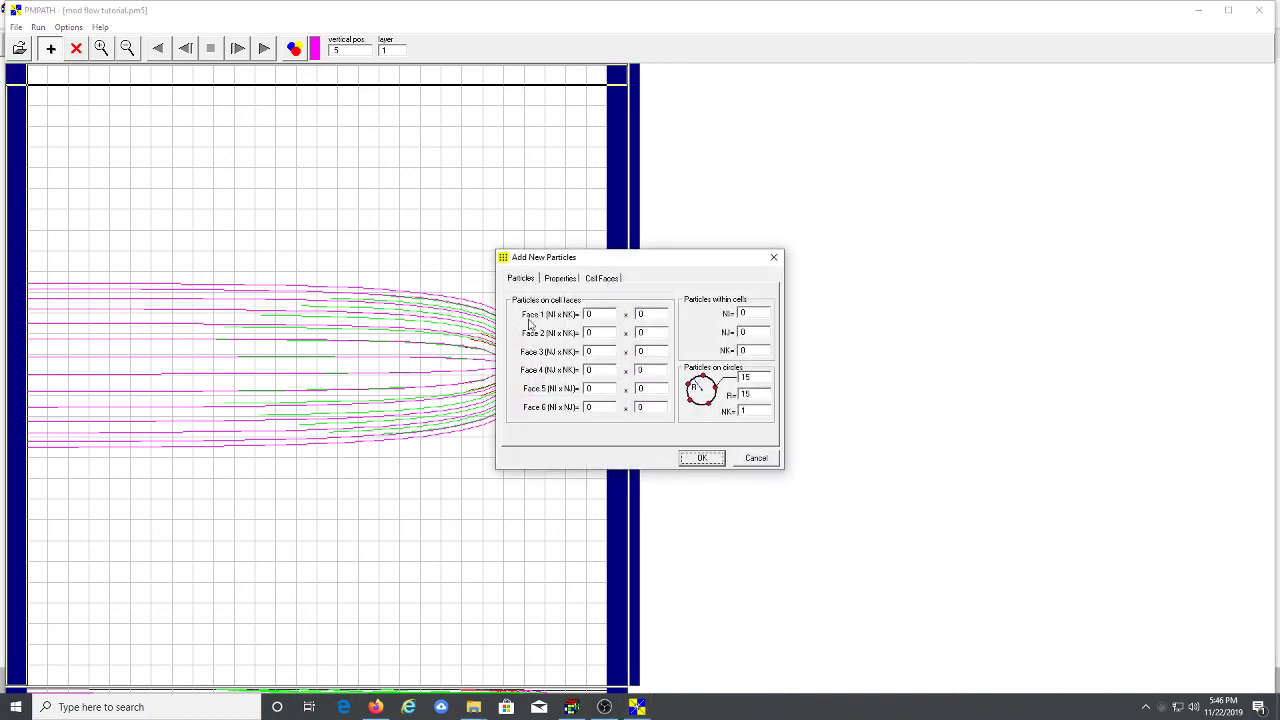
pyautogui.click(558, 279)
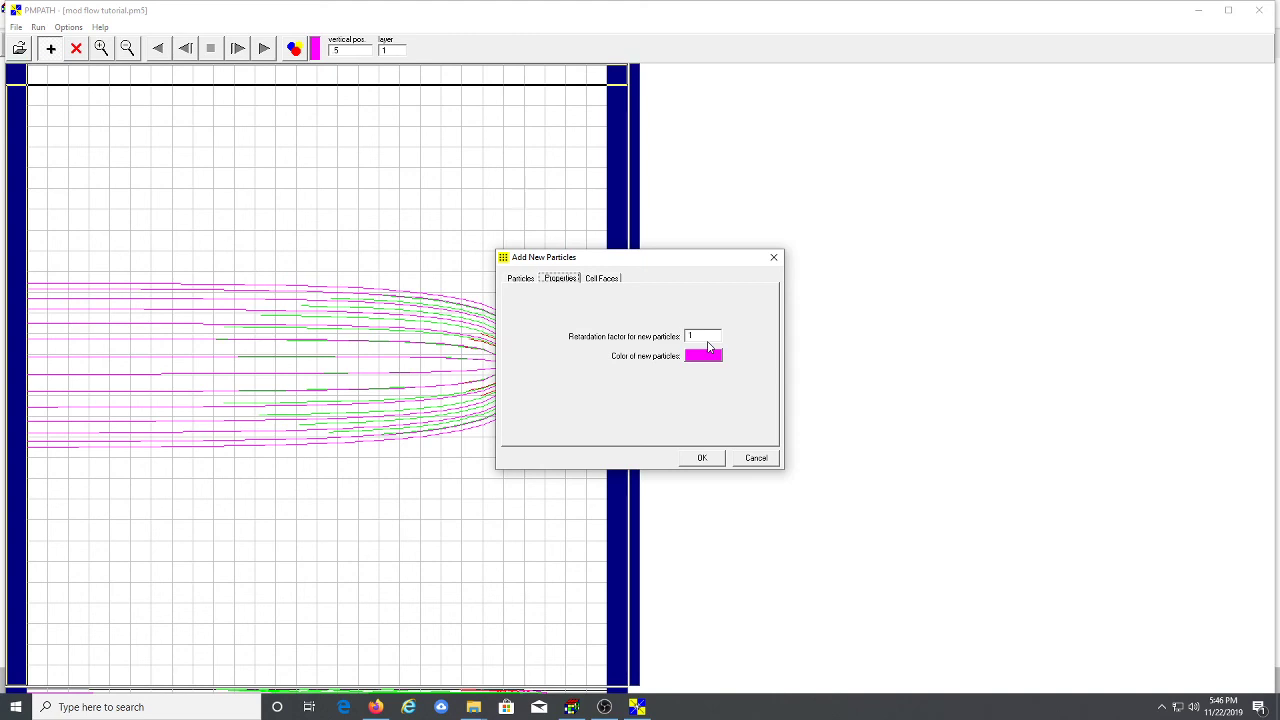
pyautogui.press('Tab')
pyautogui.write('2')
pyautogui.click(701, 457)
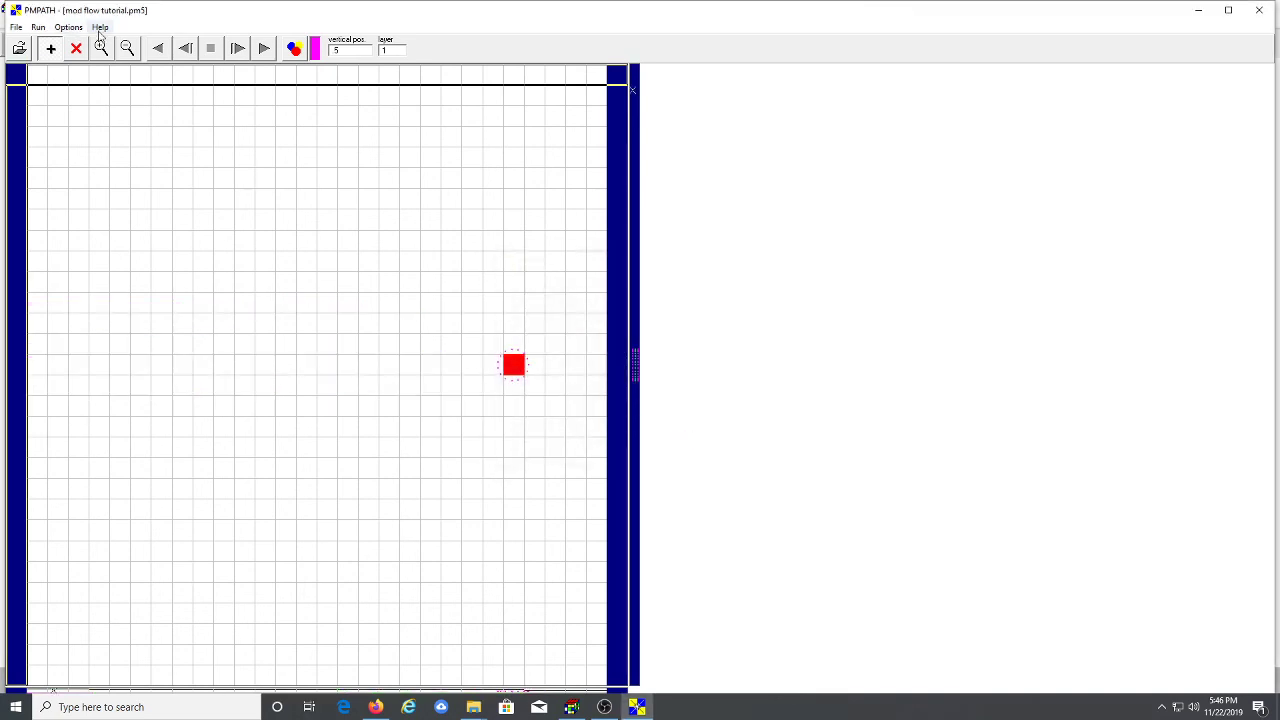
pyautogui.click(157, 49)
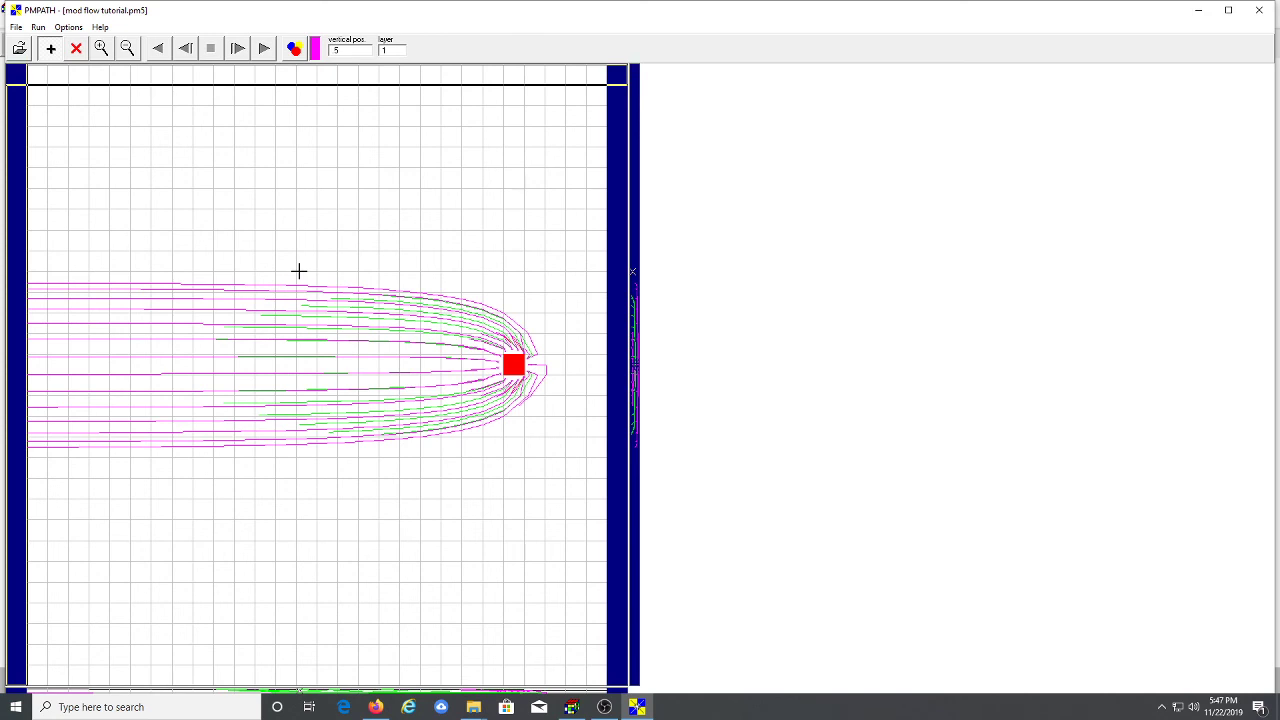
# Add new circles of 15 magenta particles with retardation factor 2 around the well cell in layers 2 and 3
pyautogui.press('pagedown')
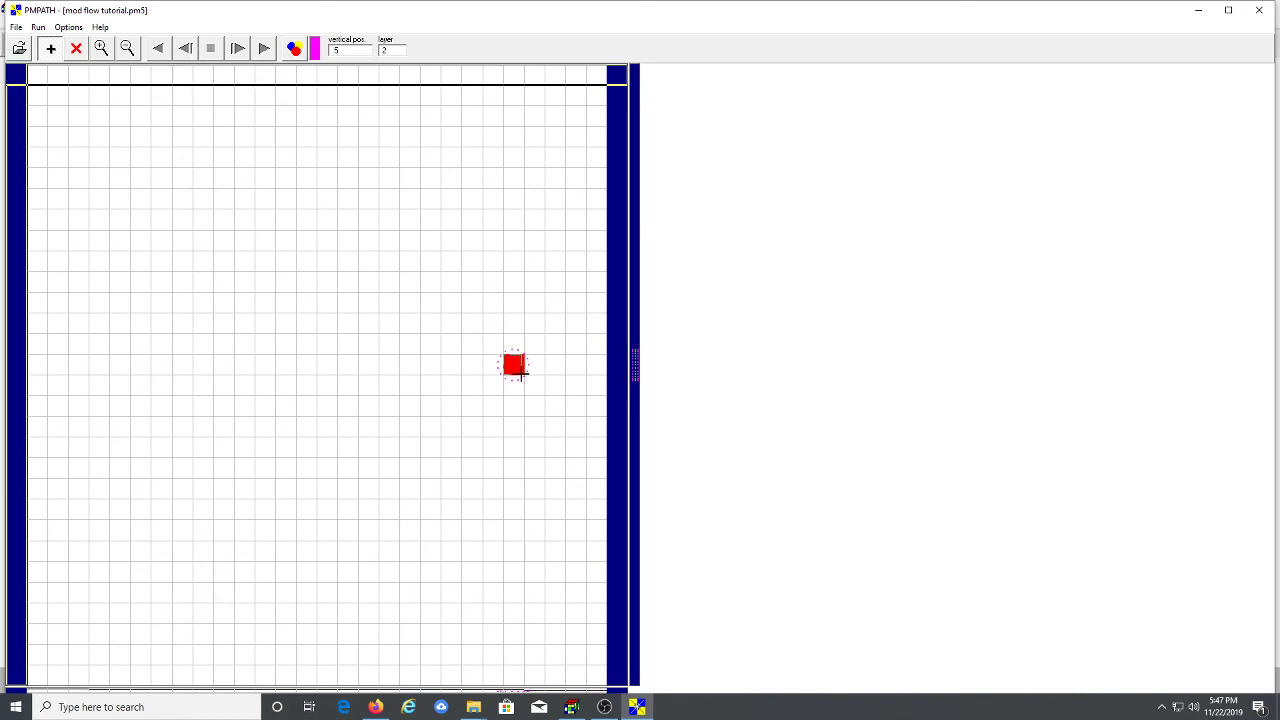
pyautogui.click(521, 372)
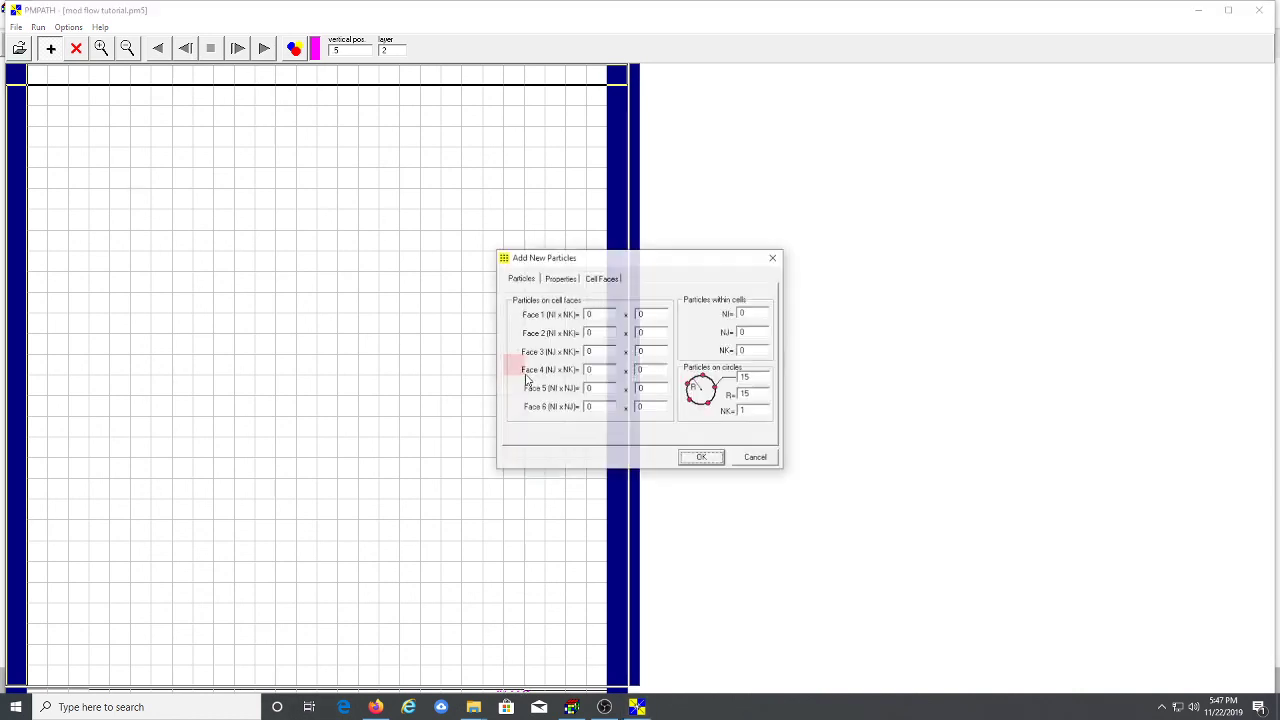
pyautogui.click(560, 278)
pyautogui.click(703, 458)
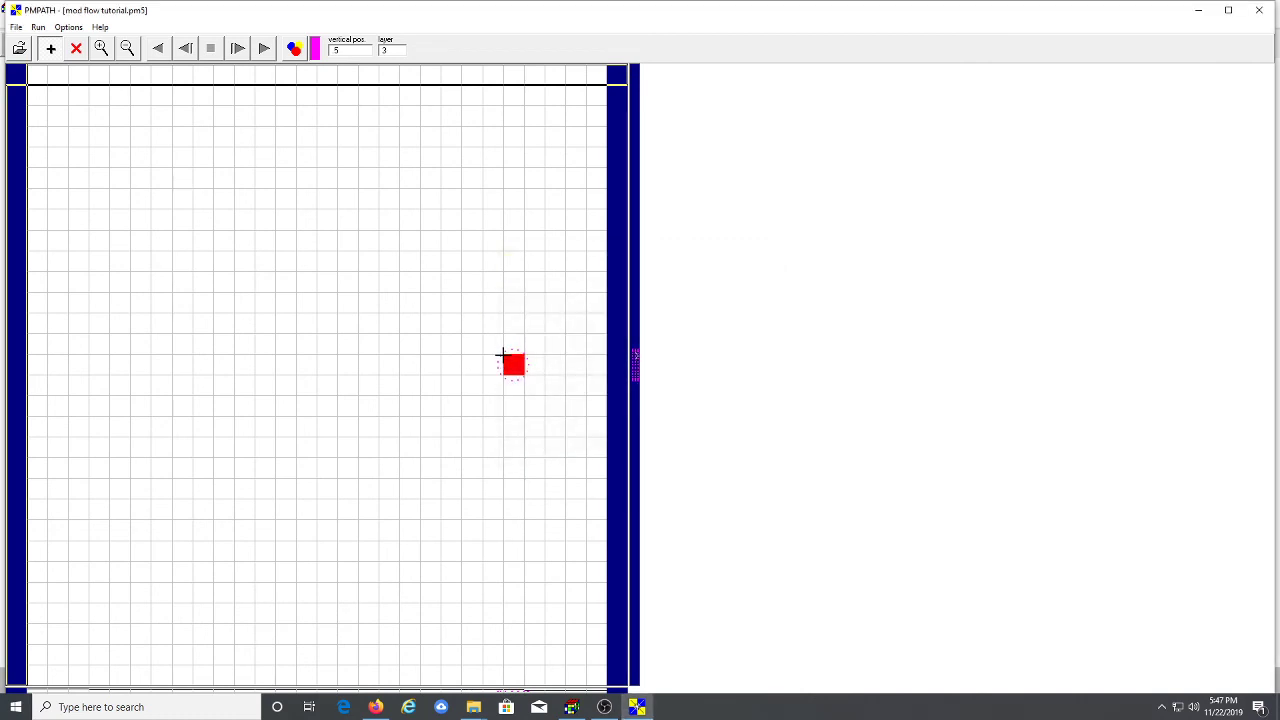
pyautogui.moveTo(502, 352); pyautogui.dragTo(525, 376)
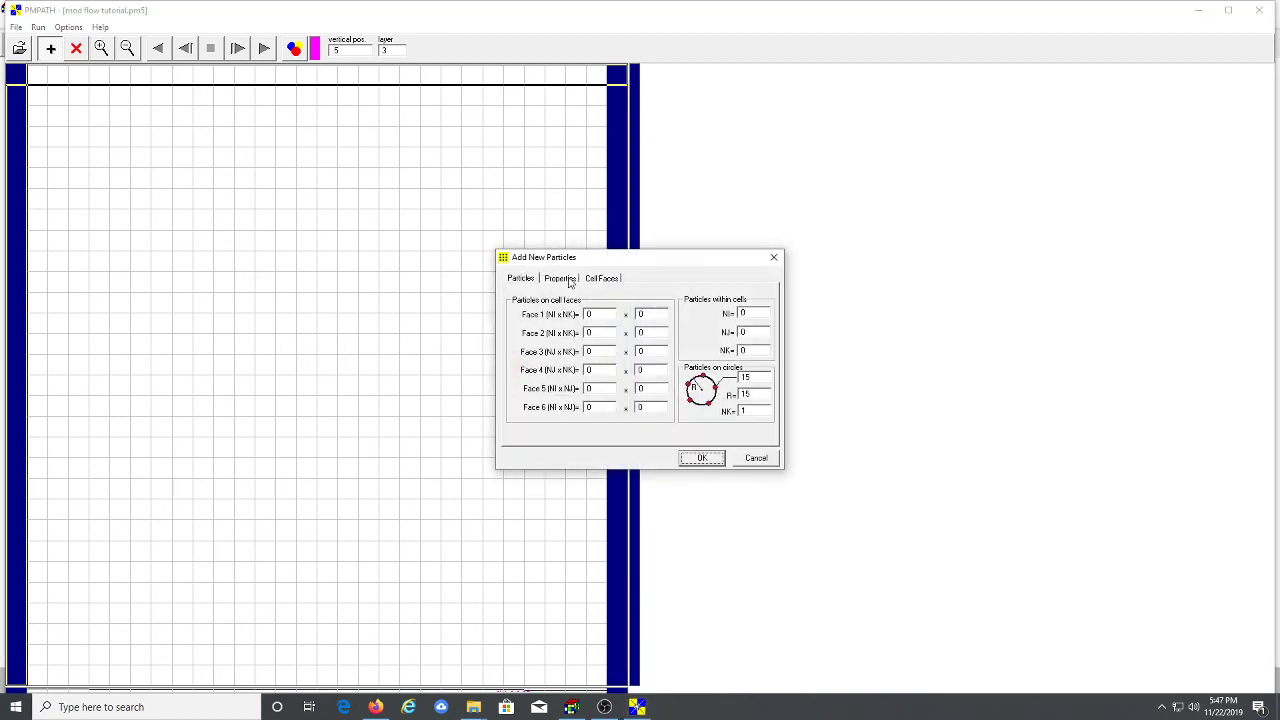
pyautogui.click(563, 278)
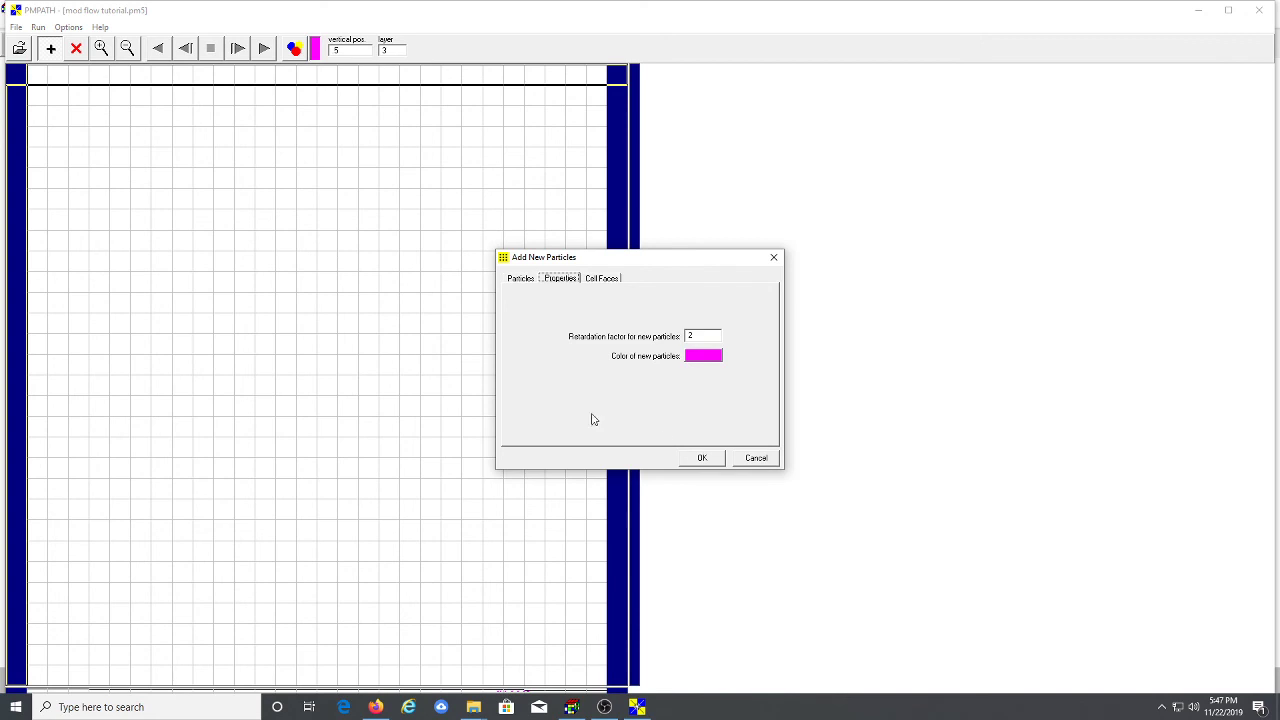
pyautogui.click(698, 458)
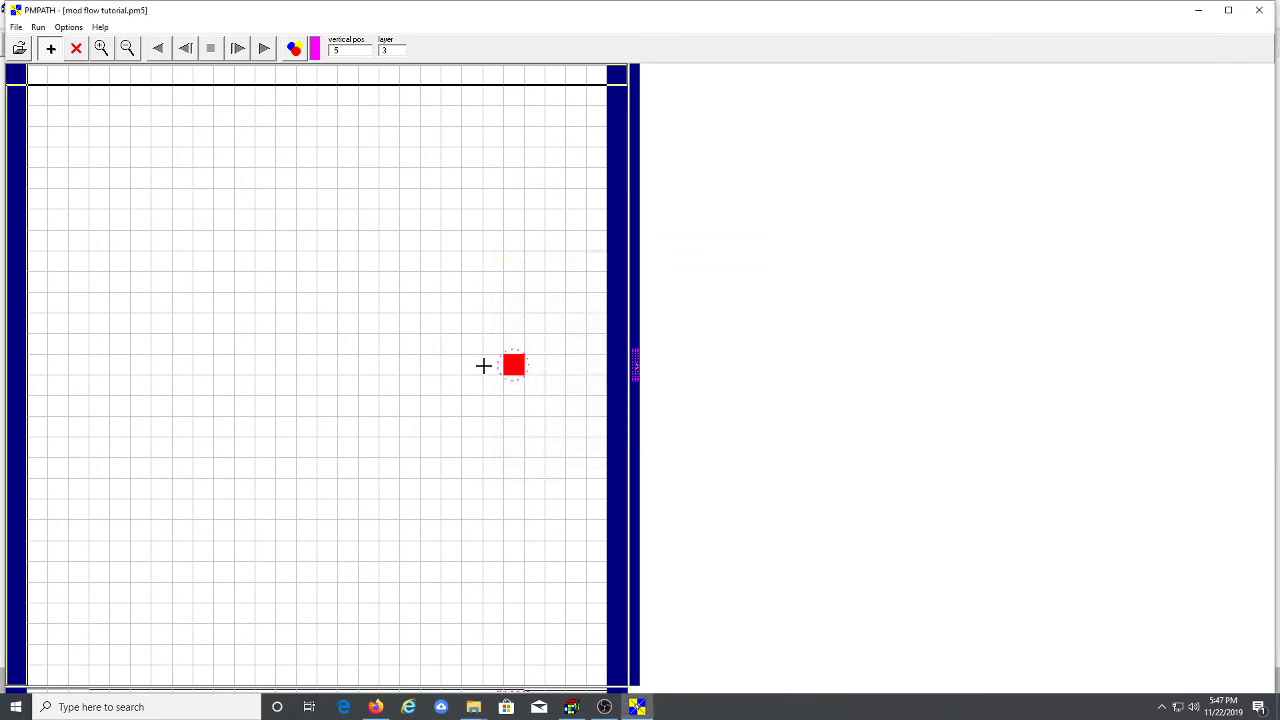
# Run the particles backward from layer 3, and run them backward again from the layer 2 and layer 1 views
pyautogui.click(160, 50)
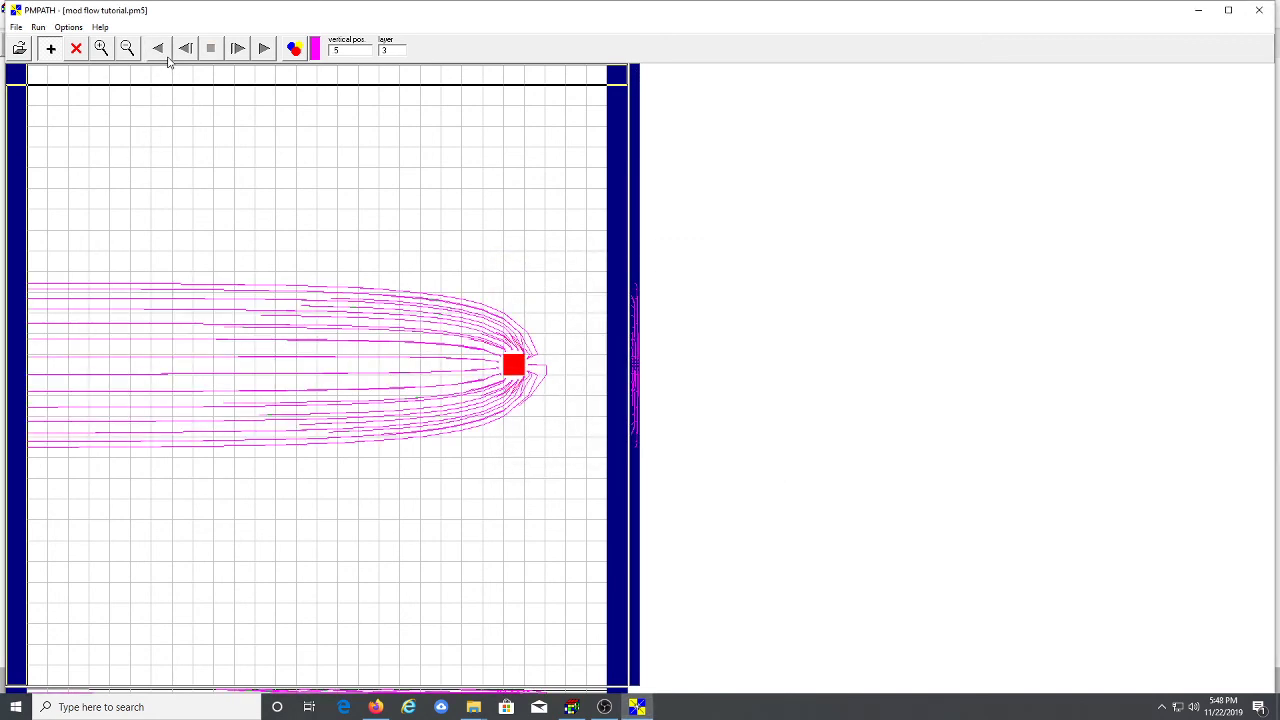
pyautogui.press('pageup')
pyautogui.click(168, 60)
pyautogui.press('pageup')
pyautogui.click(168, 60)
pyautogui.click(16, 27)
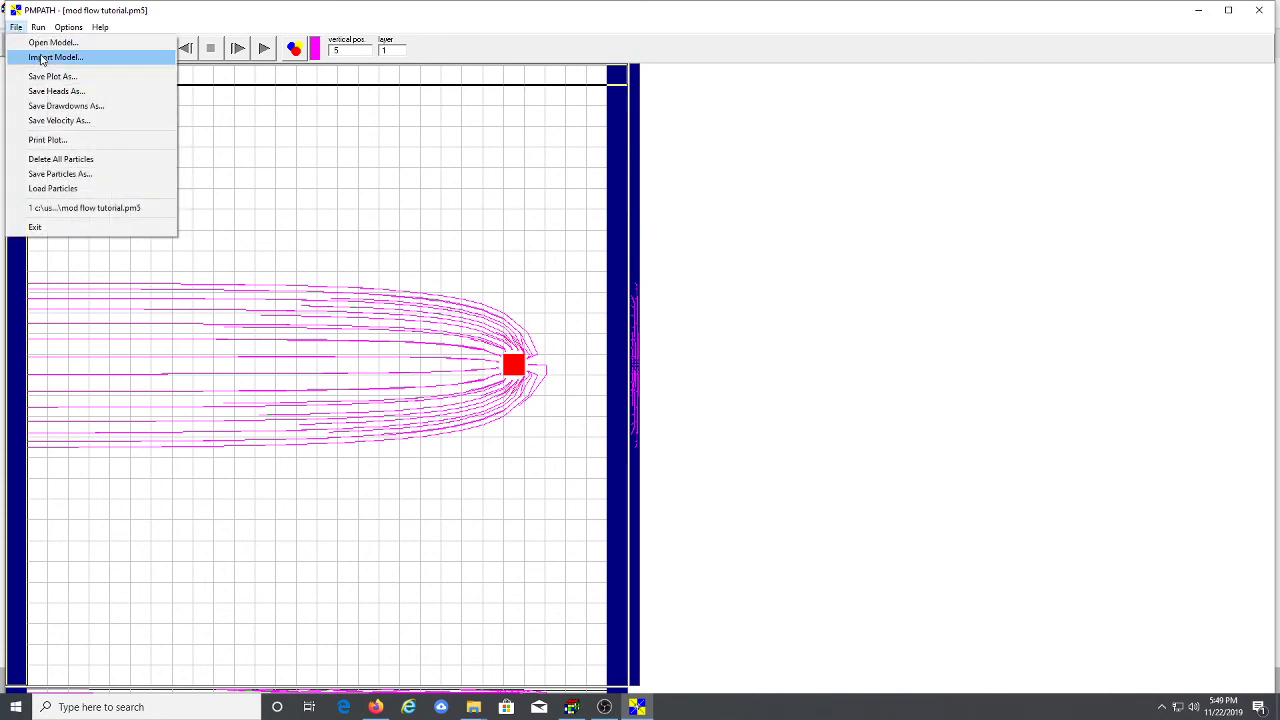
pyautogui.moveTo(188, 8); pyautogui.dragTo(183, 9)
pyautogui.click(15, 49)
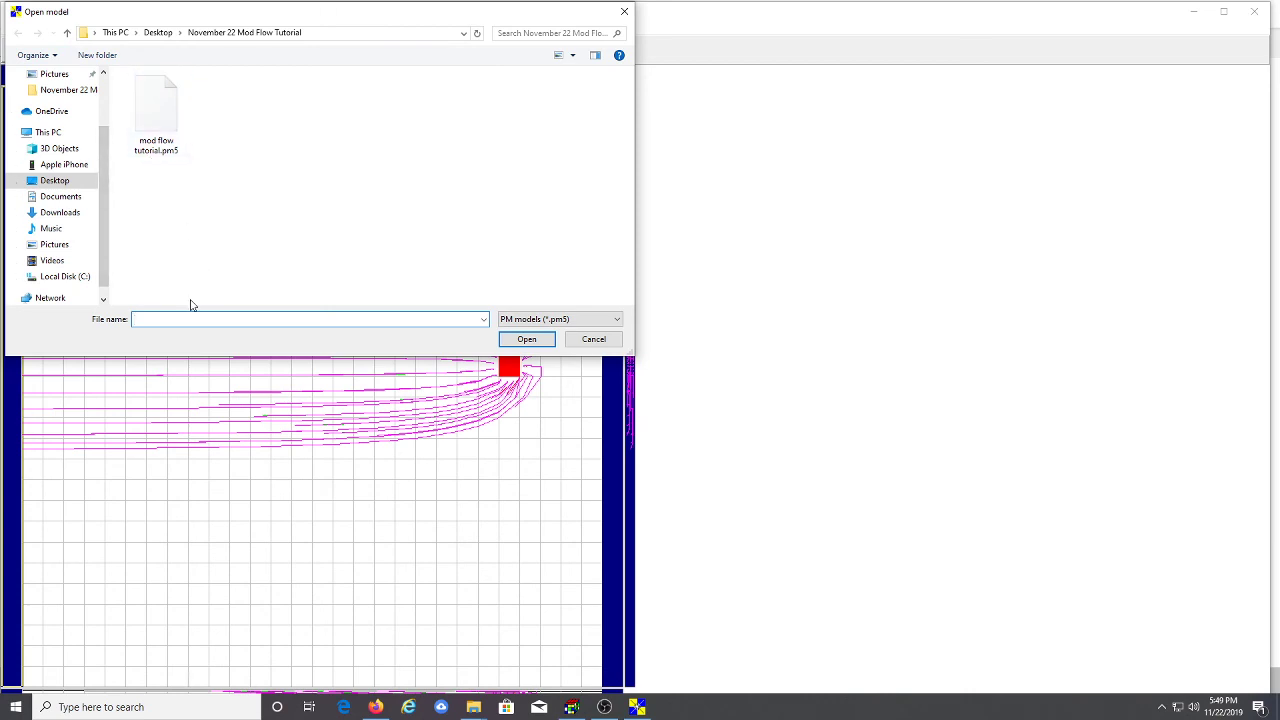
pyautogui.write('p')
pyautogui.press('BackSpace')
pyautogui.write('PmPath')
pyautogui.click(512, 342)
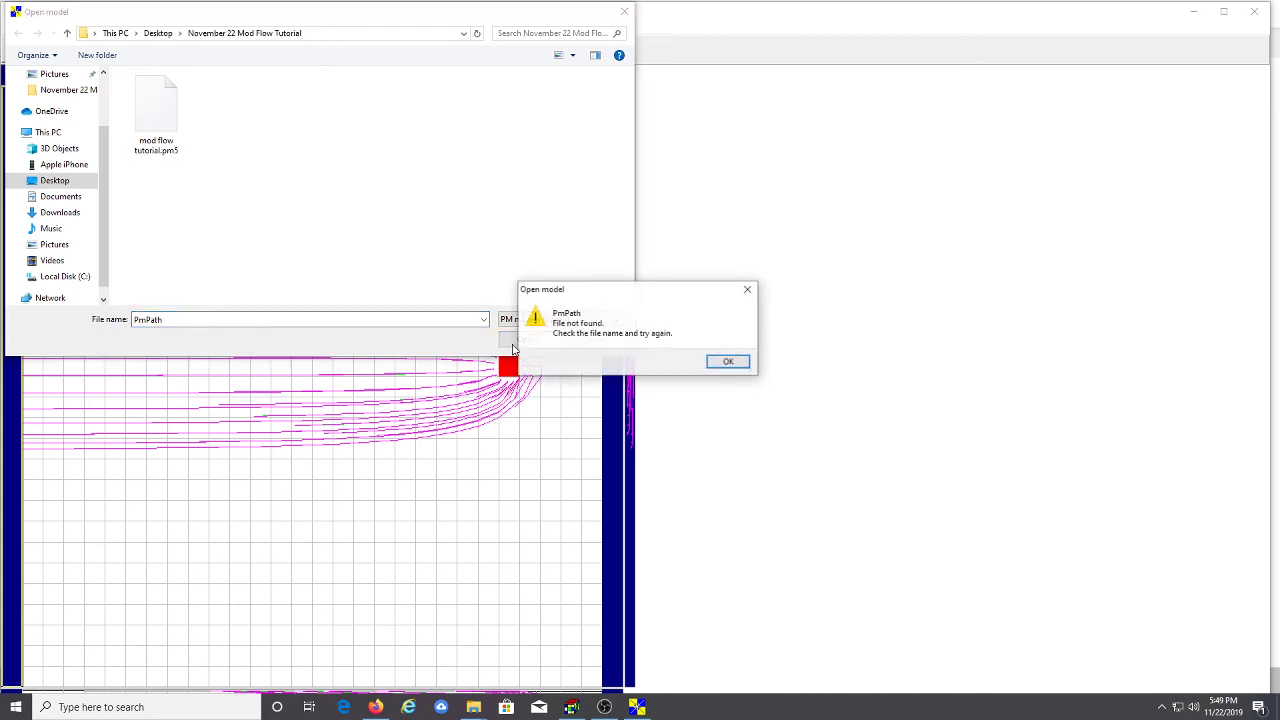
pyautogui.click(730, 363)
pyautogui.click(598, 338)
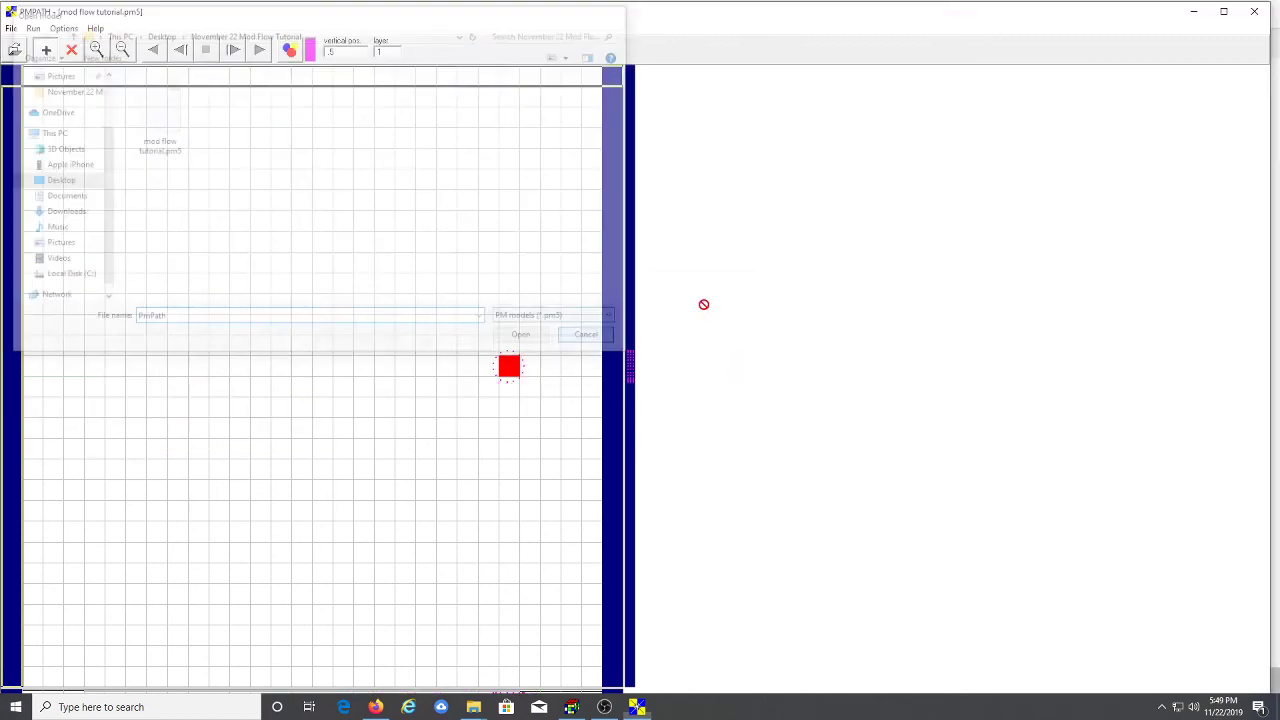
# Close PMPATH and return to Processing Modflow
pyautogui.click(1254, 11)
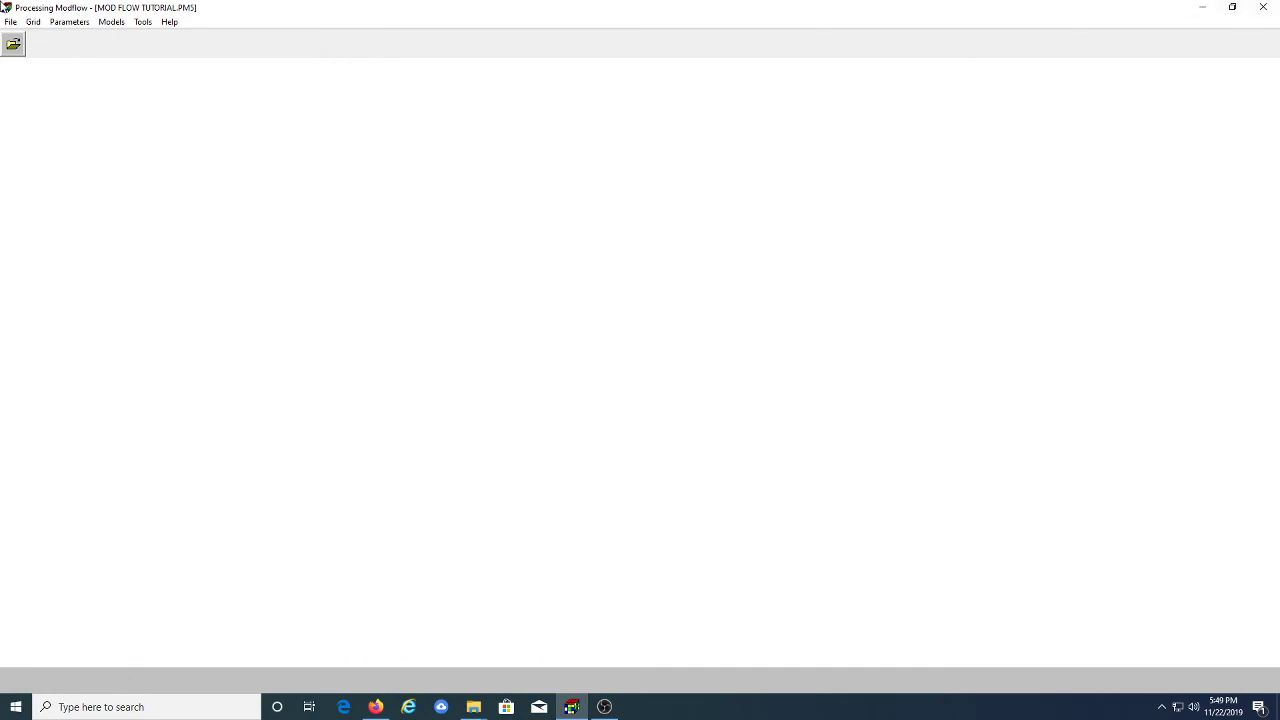